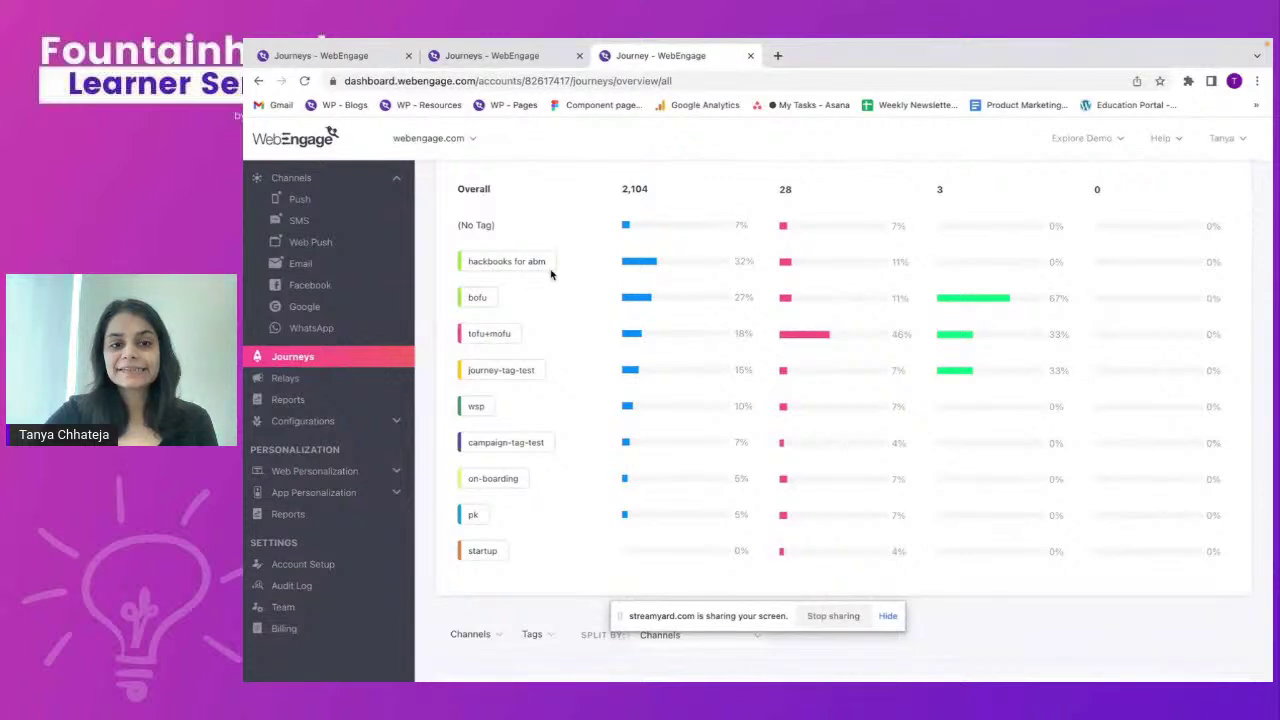
View the unique clicks trend and the unique conversions trend by channel in the overall journeys chart.
scroll(563, 464, down, 4)
scroll(563, 464, down, 6)
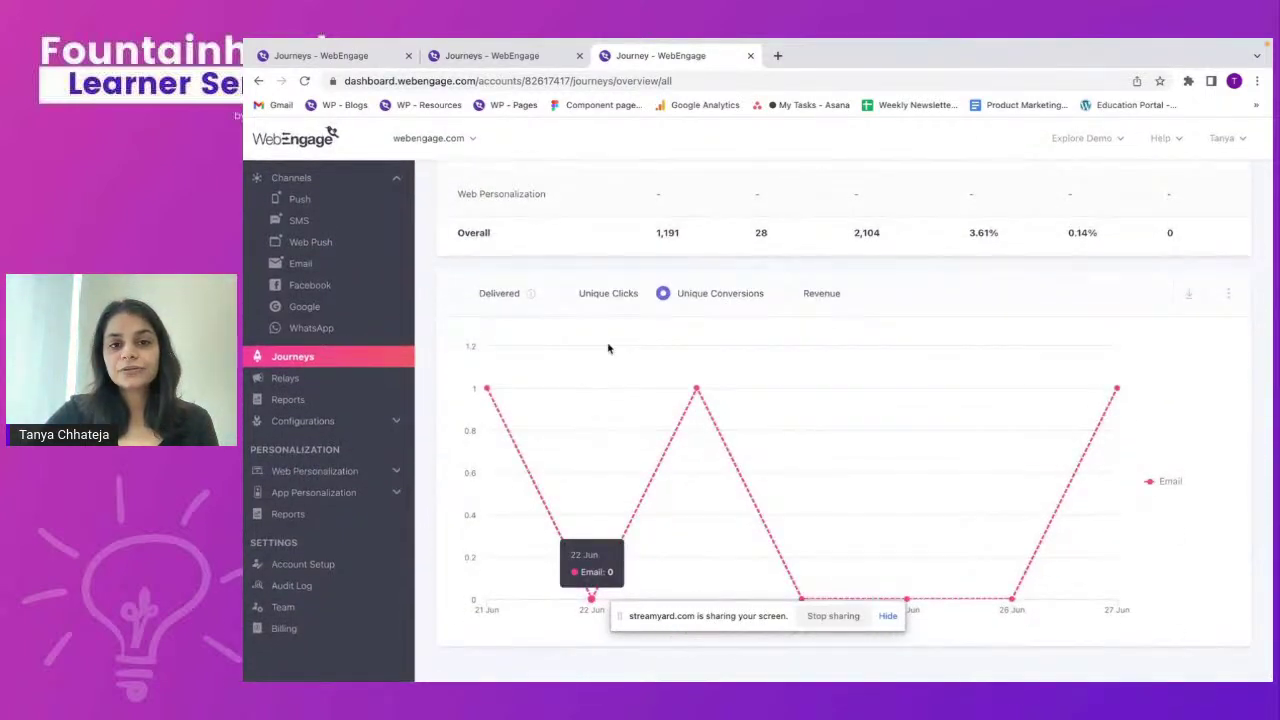
click(565, 293)
scroll(651, 477, down, 3)
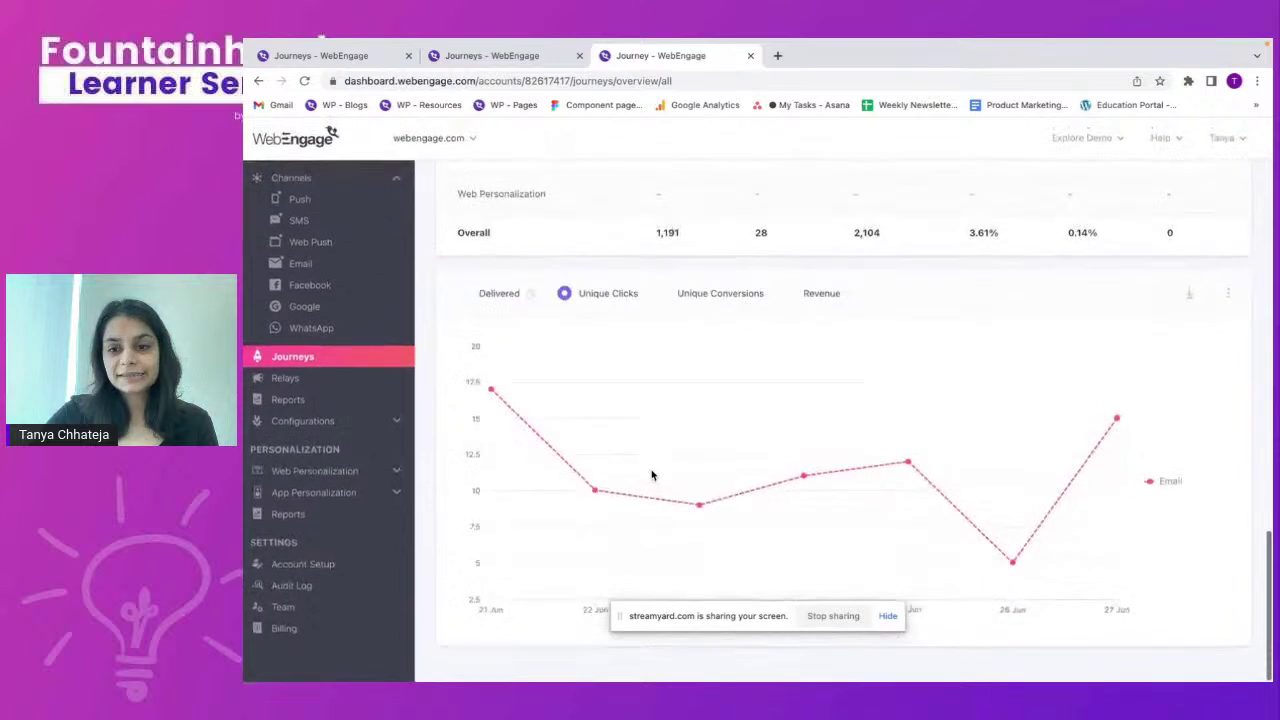
click(663, 293)
scroll(720, 443, down, 4)
scroll(719, 443, down, 1)
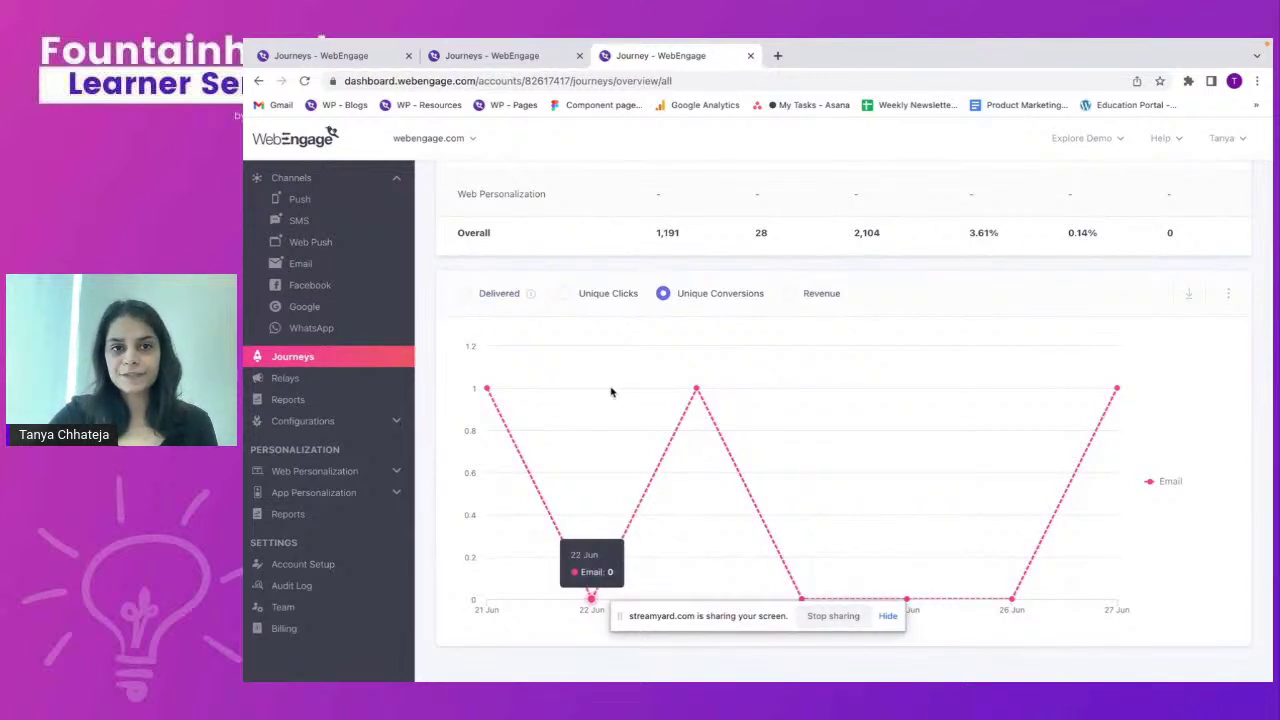
Switch to the eBook Downloaded - TOFU + MOFU journey's live view and review its flow, entry figures, segment, schedule and exit triggers.
click(524, 58)
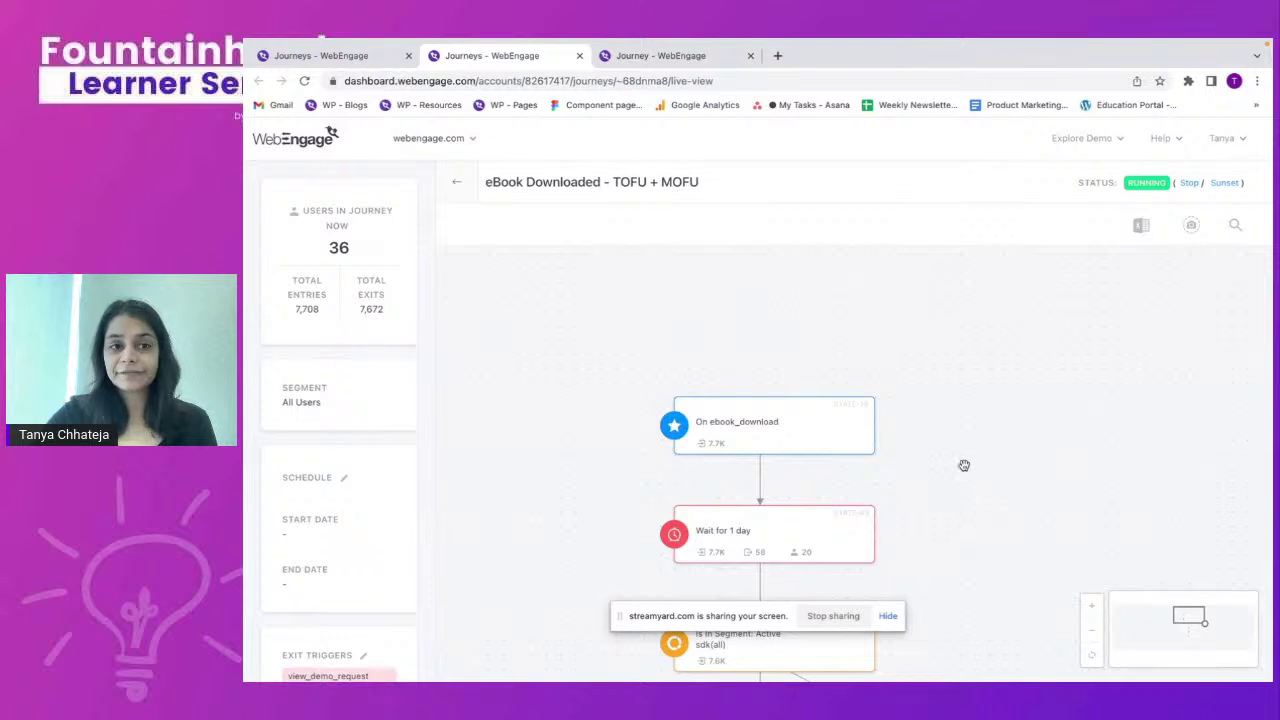
scroll(964, 465, down, 3)
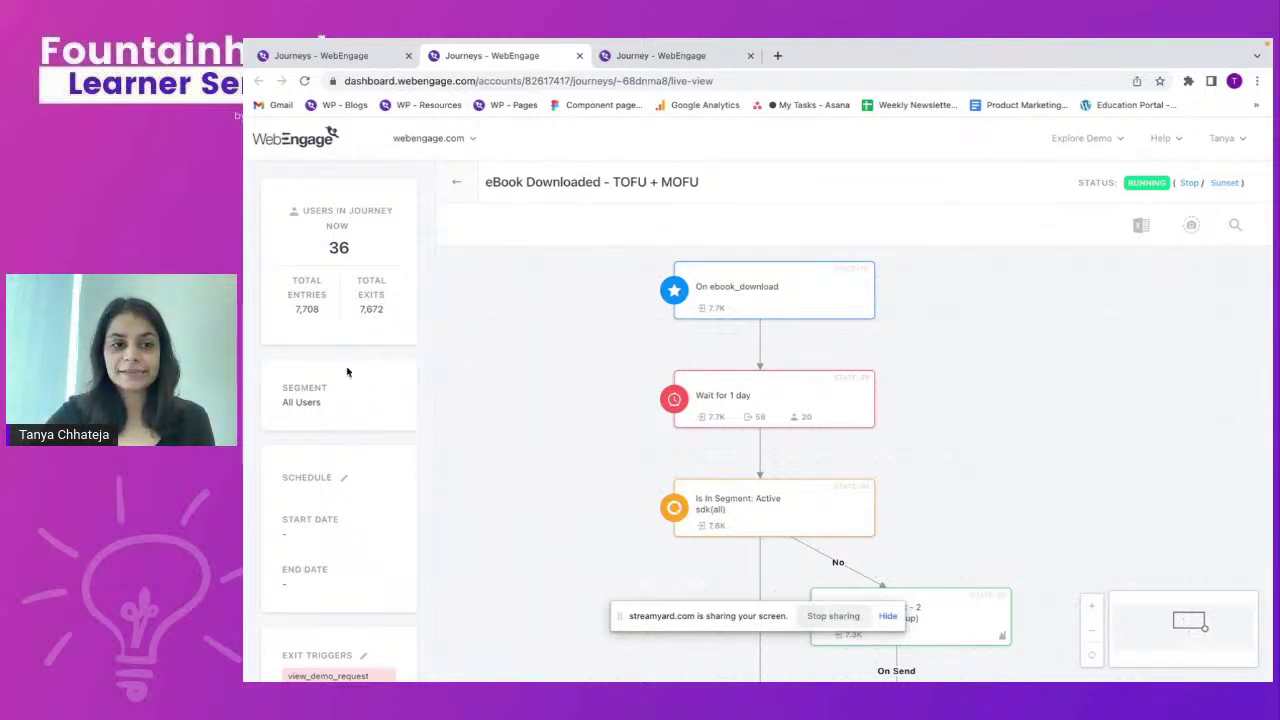
scroll(375, 476, down, 1)
scroll(375, 476, down, 1)
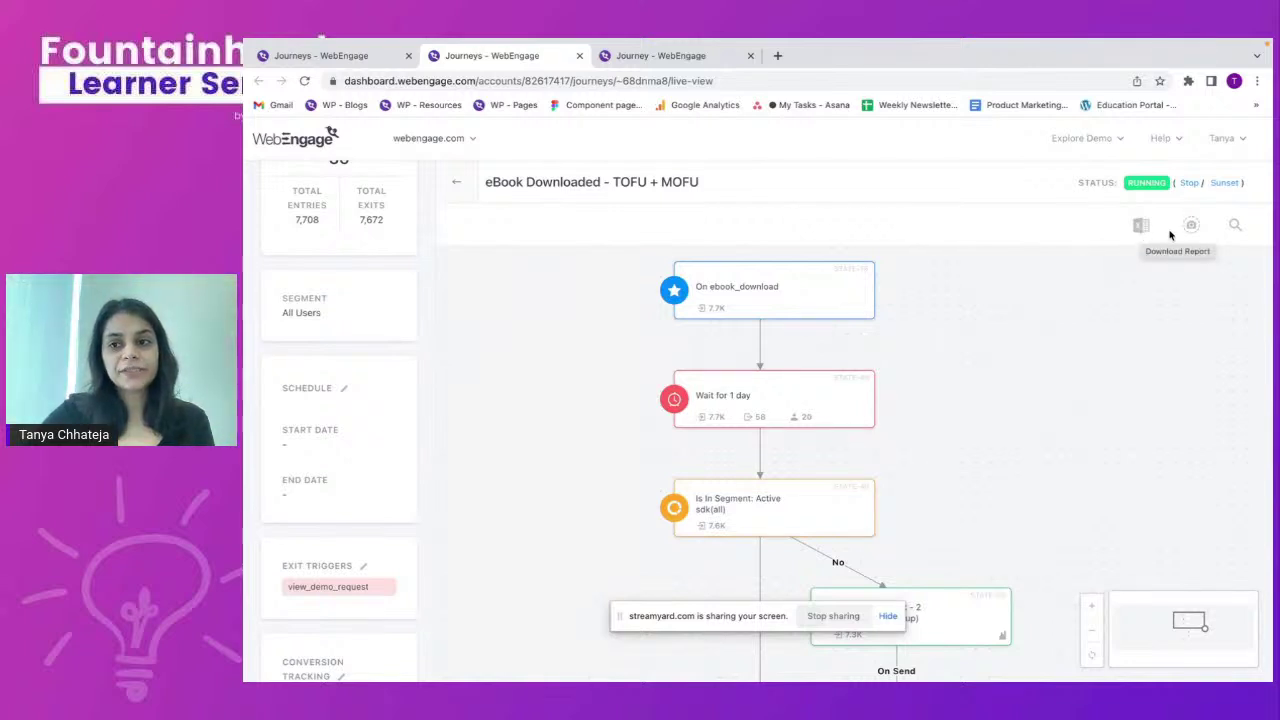
Open the user ID search of the eBook Downloaded journey and close it again.
click(1236, 228)
click(1053, 228)
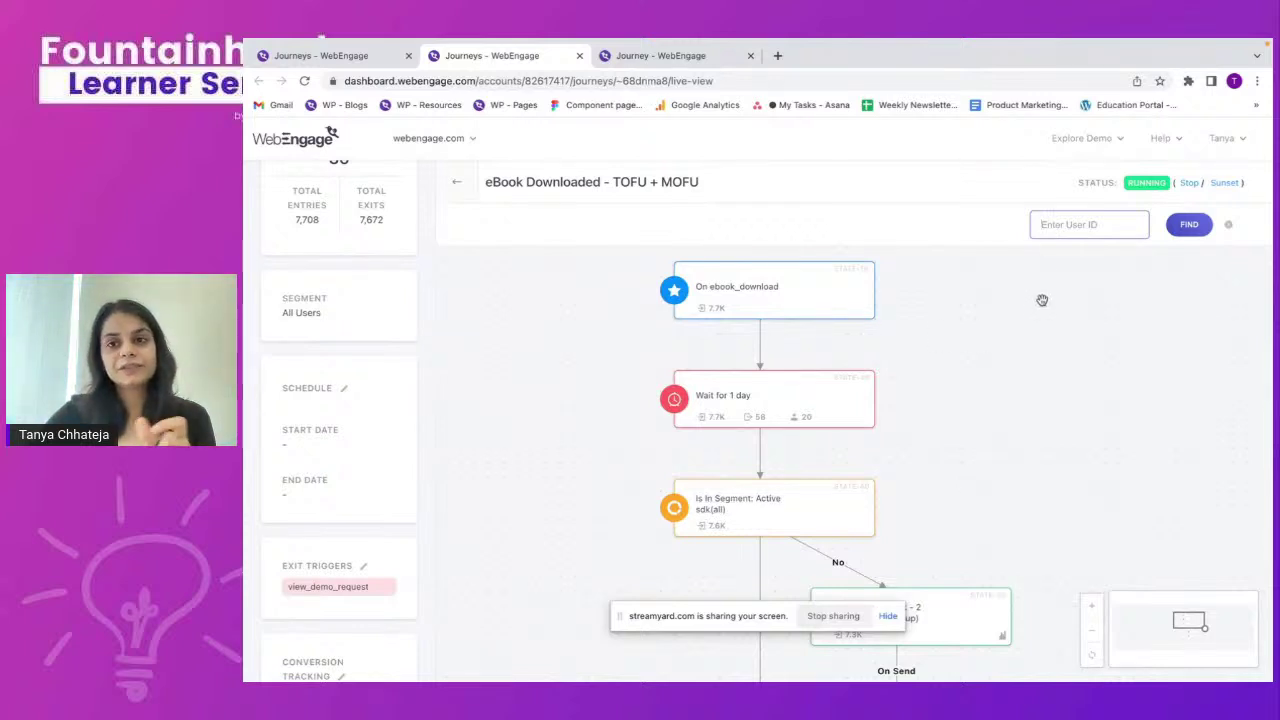
click(1229, 225)
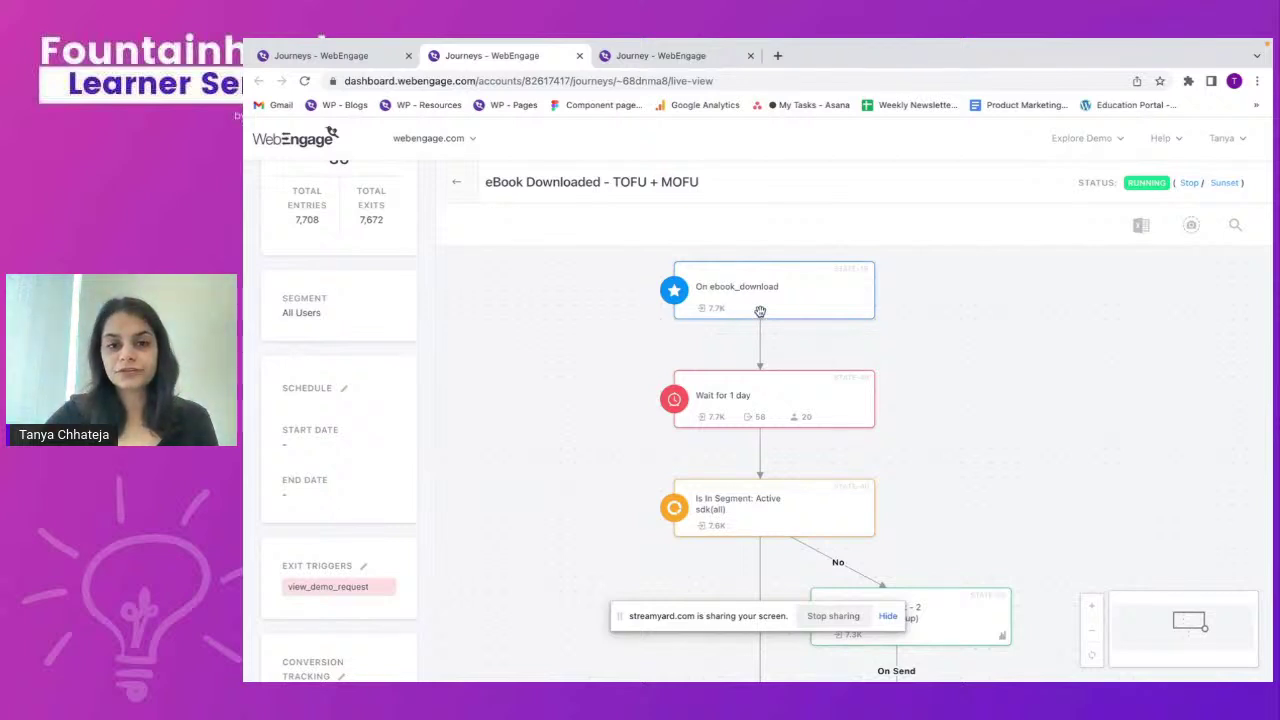
Open the performance report of the ebook - 2 (case study roundup) email block and view its variation results.
scroll(760, 440, down, 1)
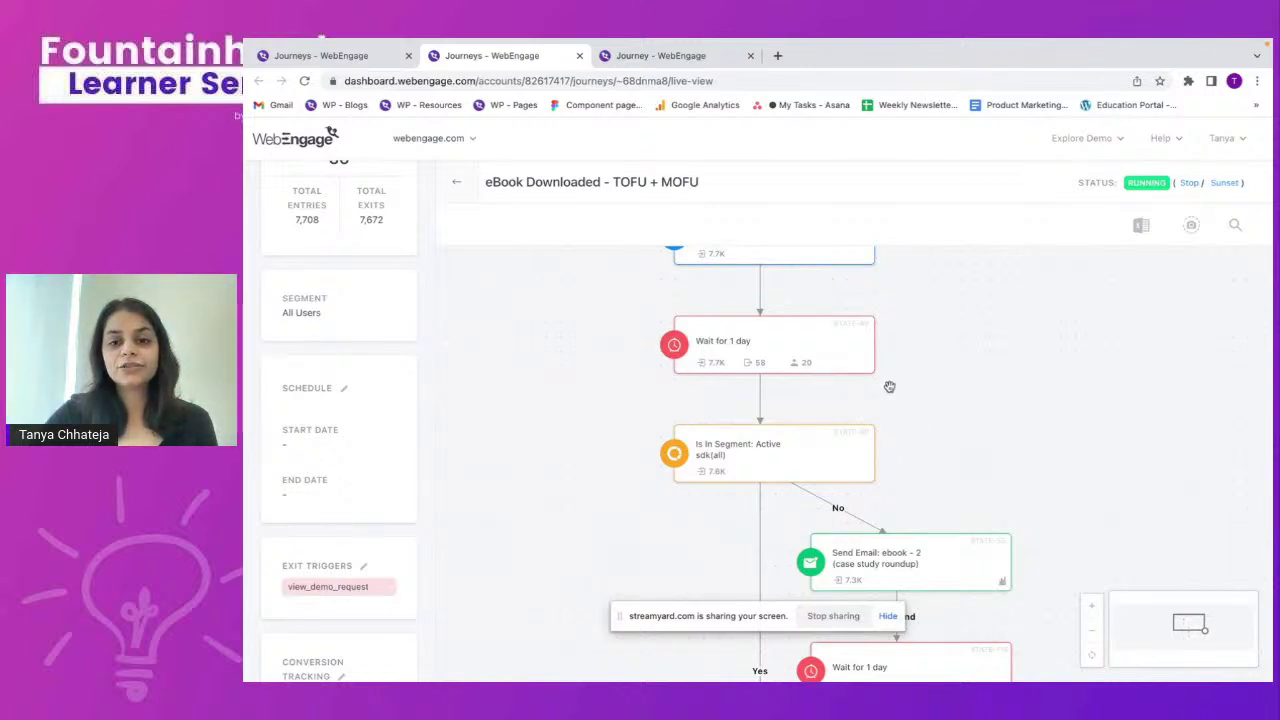
scroll(890, 510, down, 3)
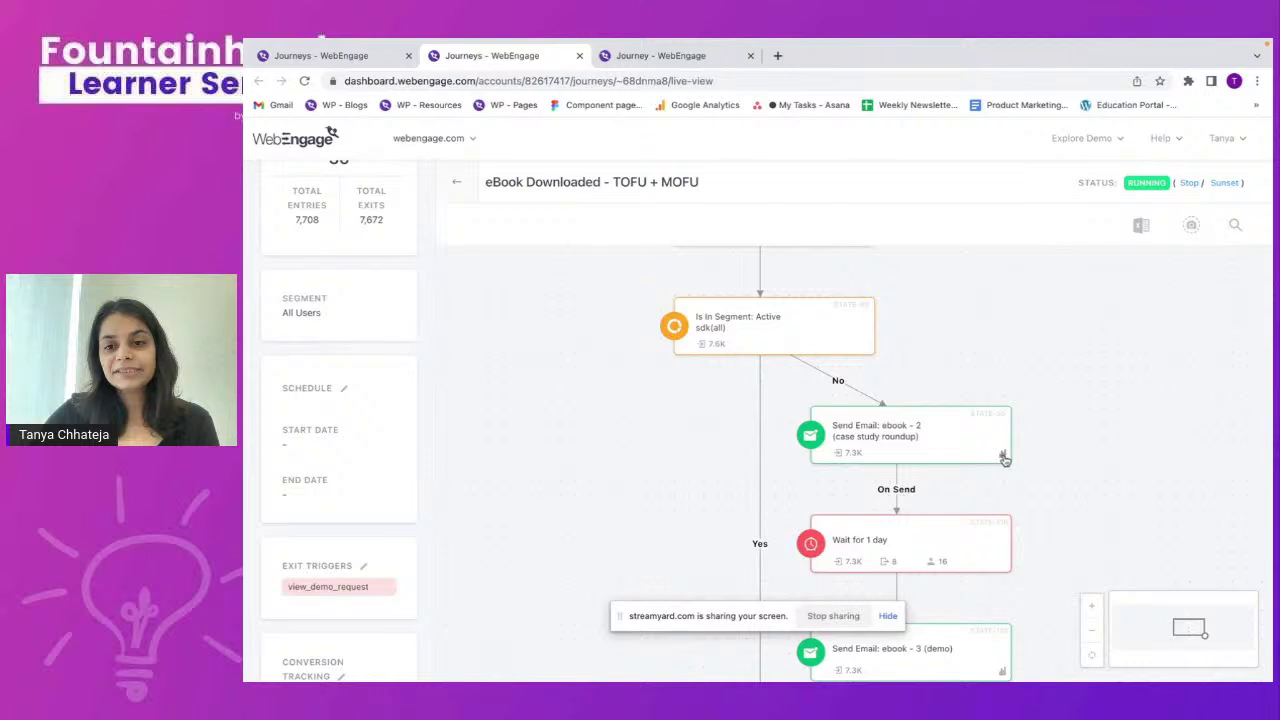
click(1003, 457)
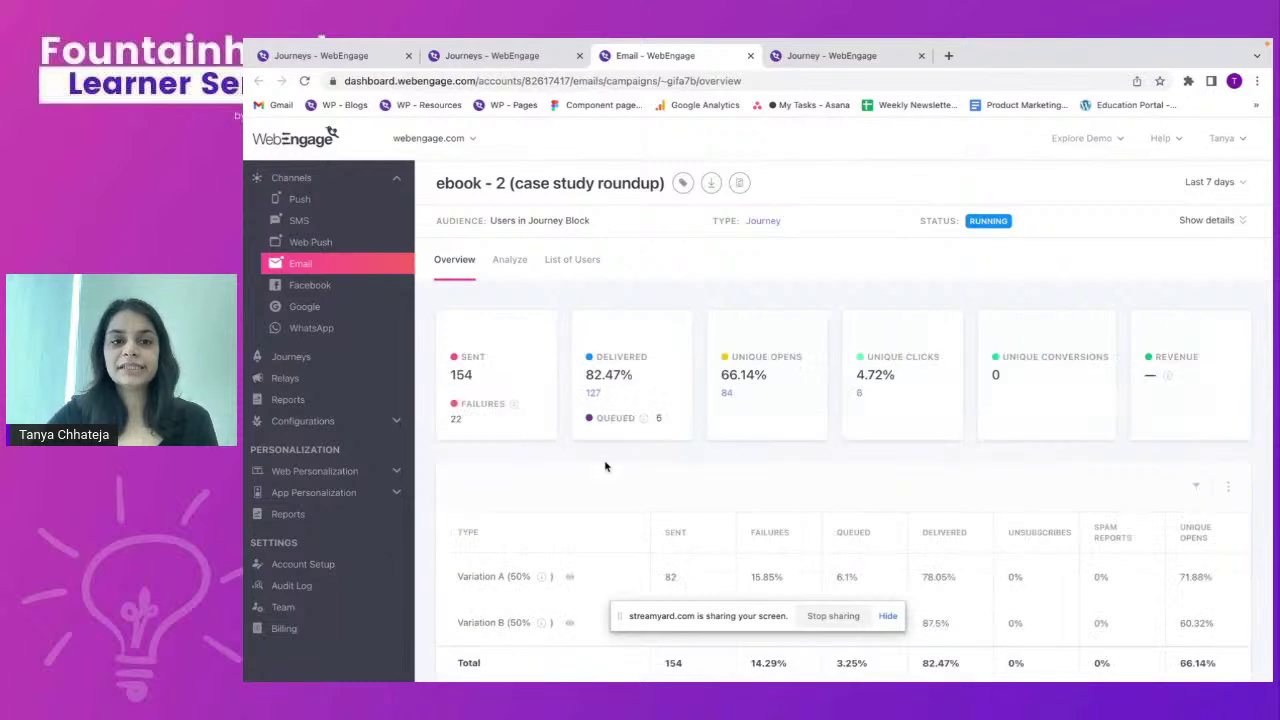
scroll(605, 466, down, 1)
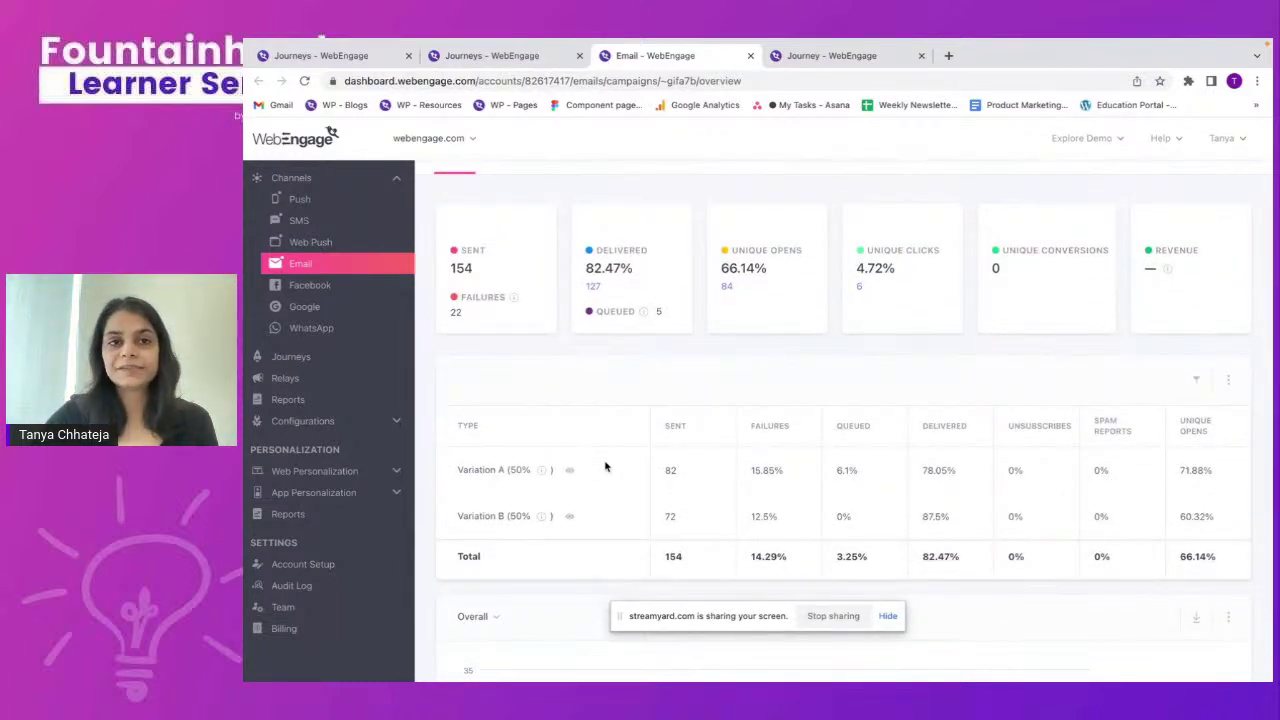
Create a new journey in the WebEngage account and review its available triggers, actions, conditions and flow controls.
click(384, 60)
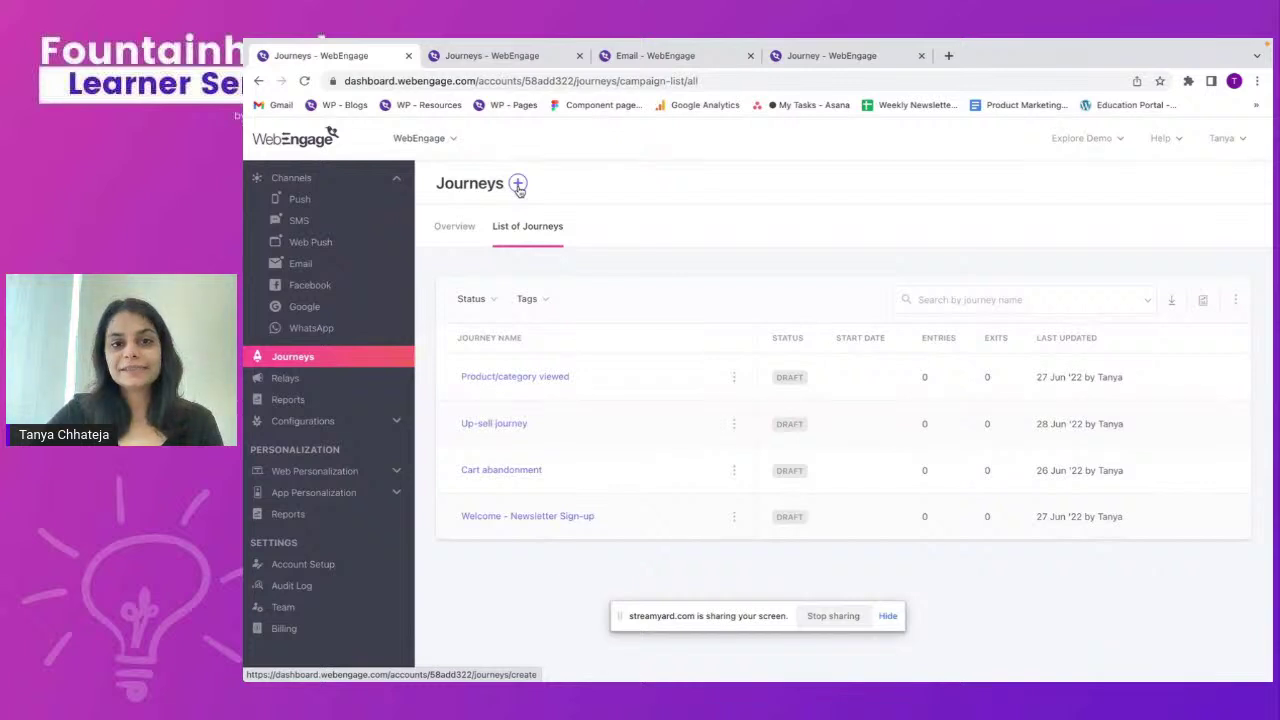
click(518, 186)
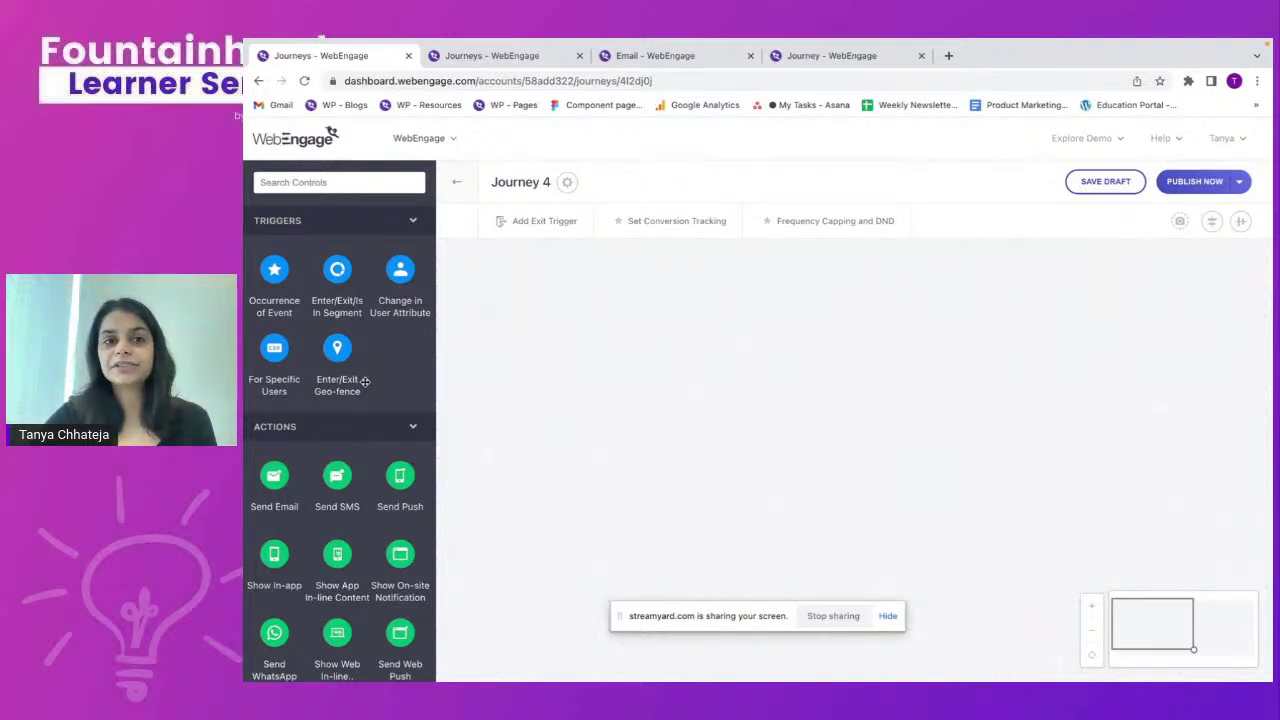
scroll(365, 381, down, 2)
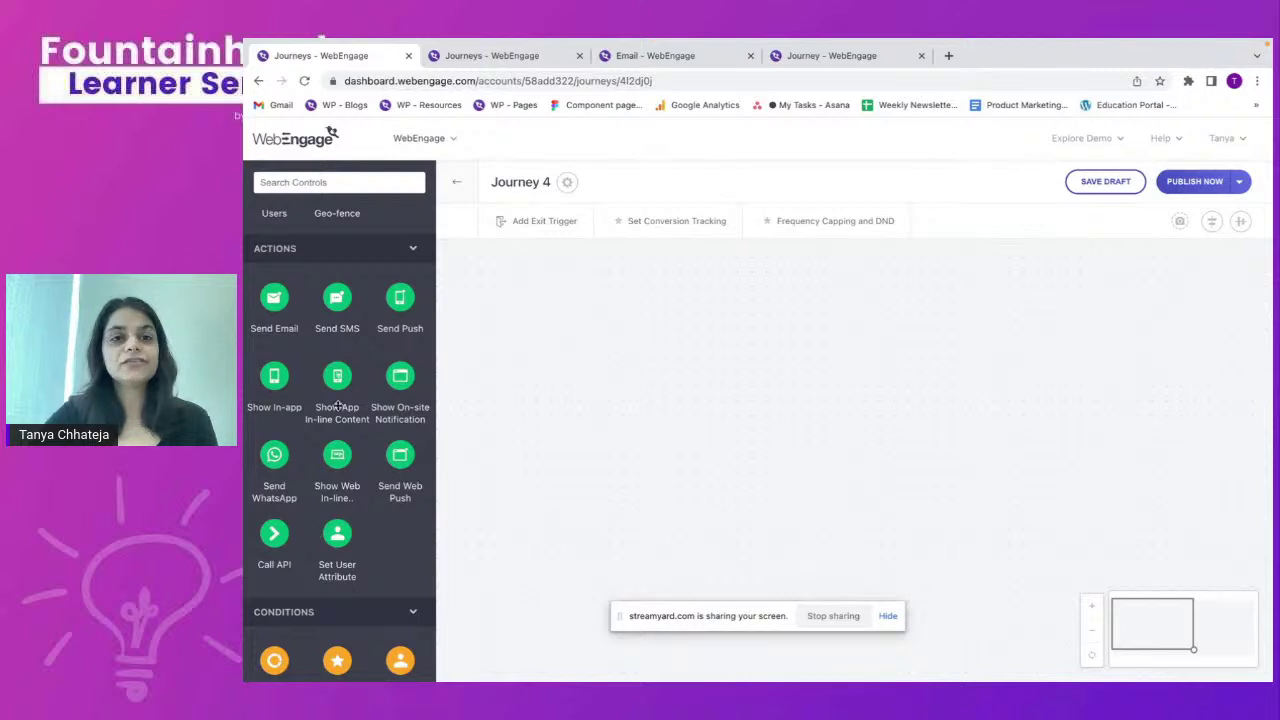
scroll(344, 506, down, 2)
scroll(344, 506, down, 1)
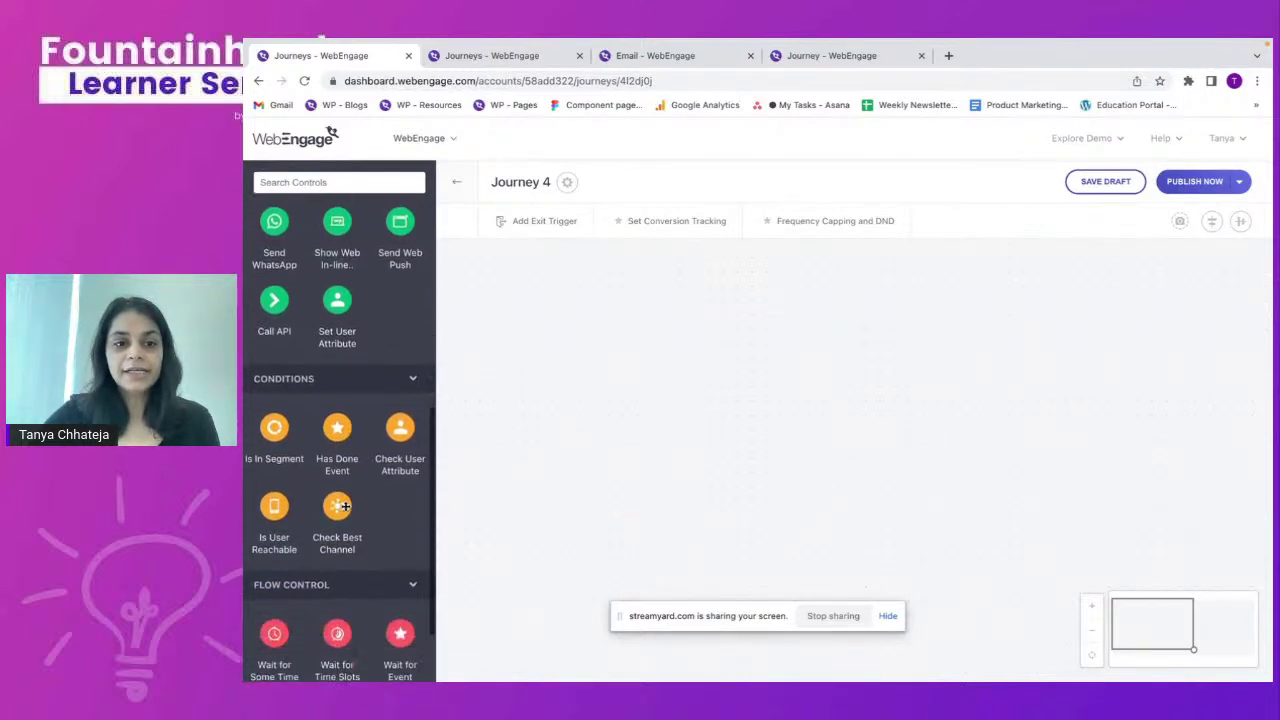
scroll(349, 508, down, 1)
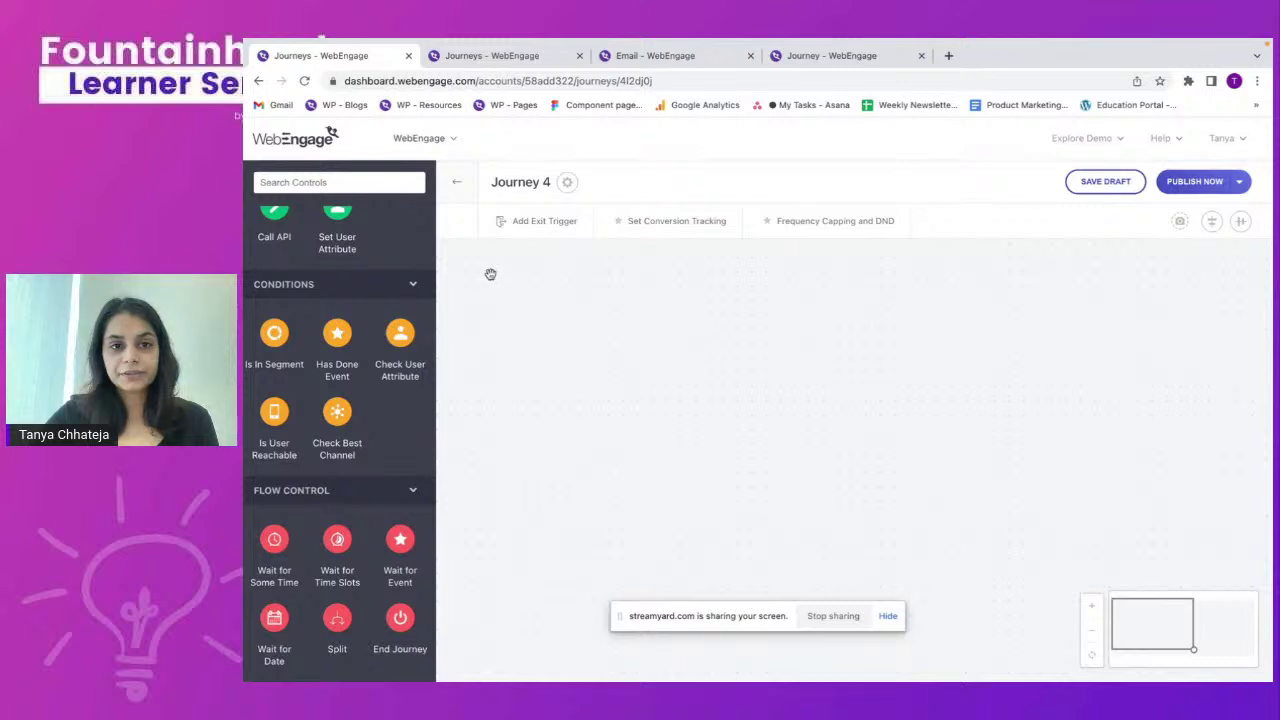
Add an exit trigger that ends the journey when the user does the purchase_made event.
click(531, 228)
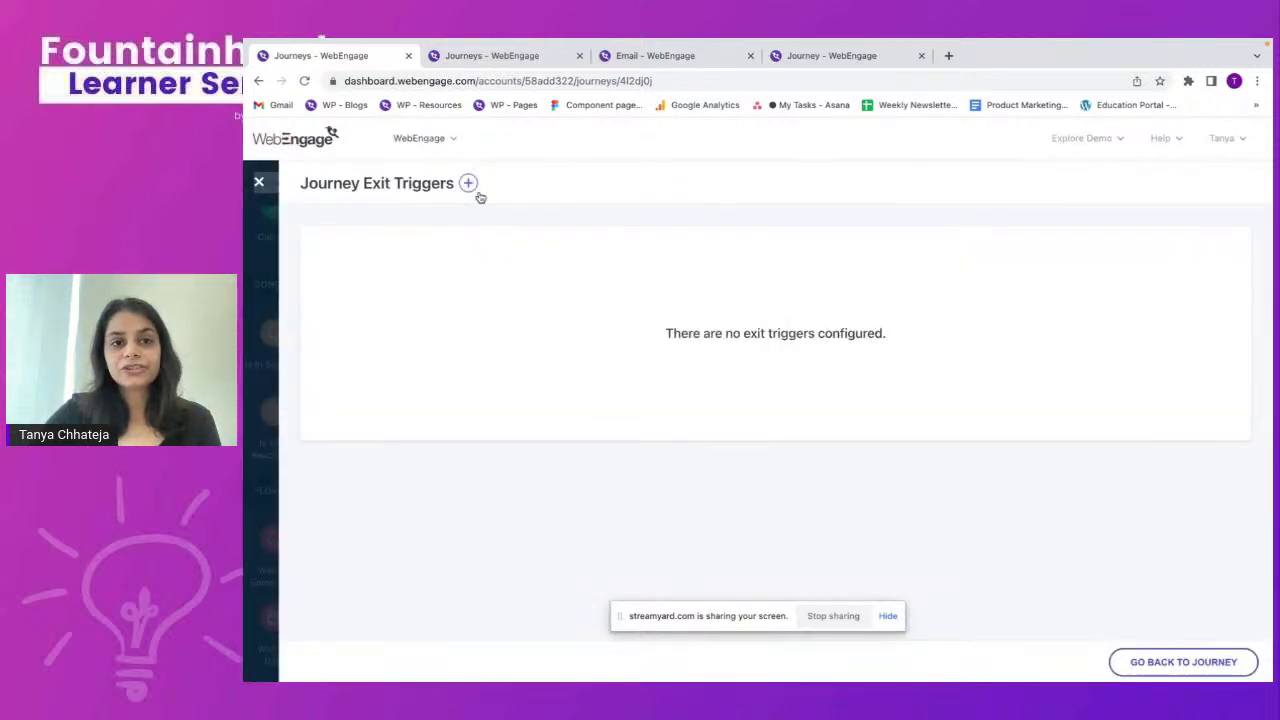
click(470, 185)
click(537, 250)
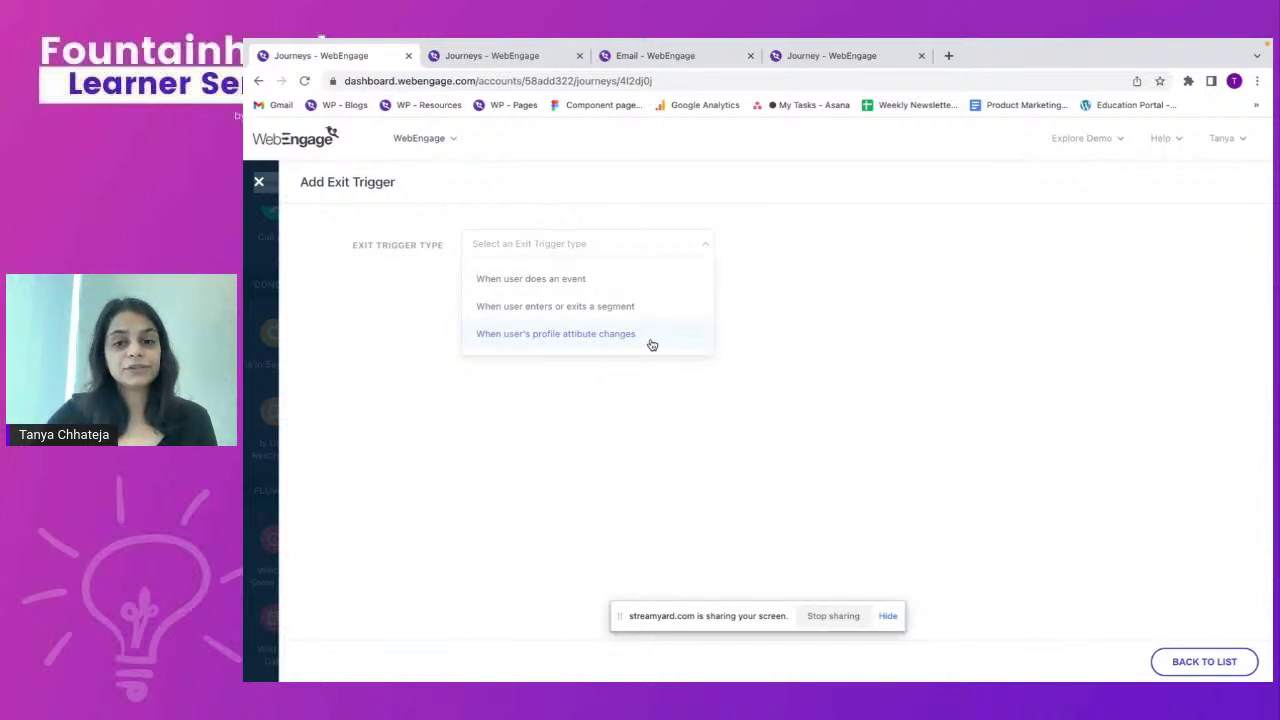
click(603, 283)
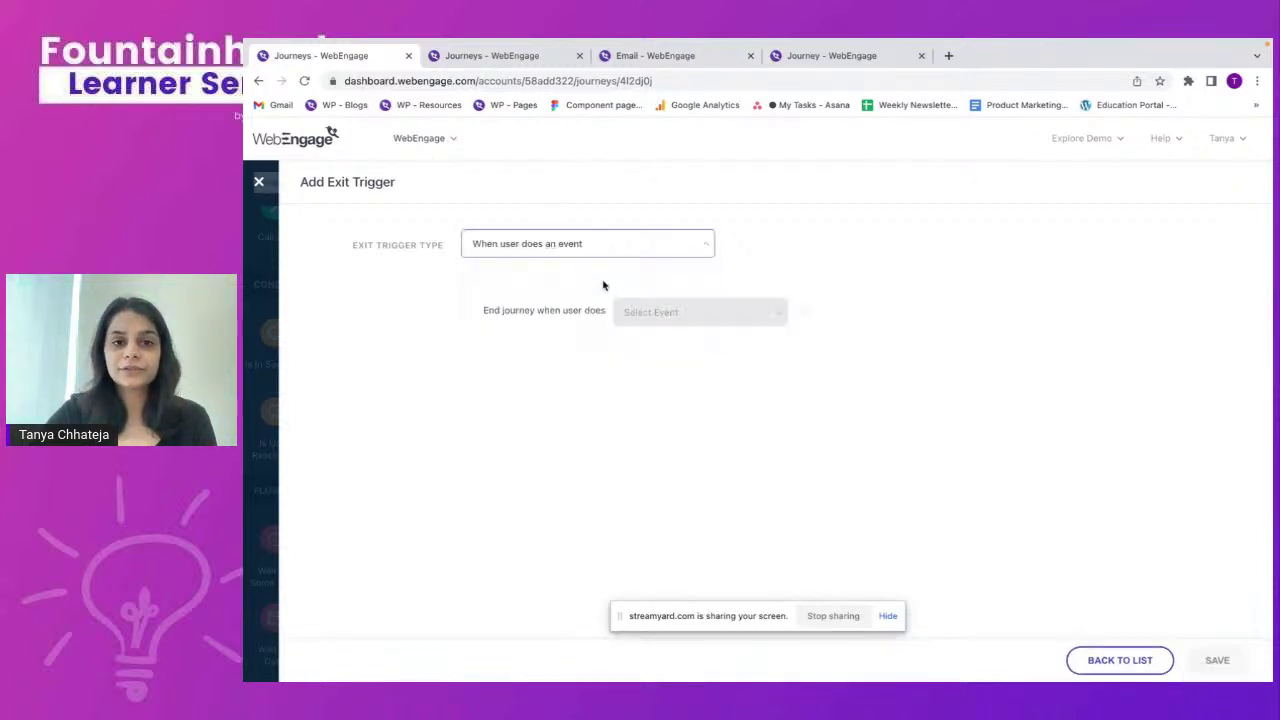
click(668, 313)
text(pur)
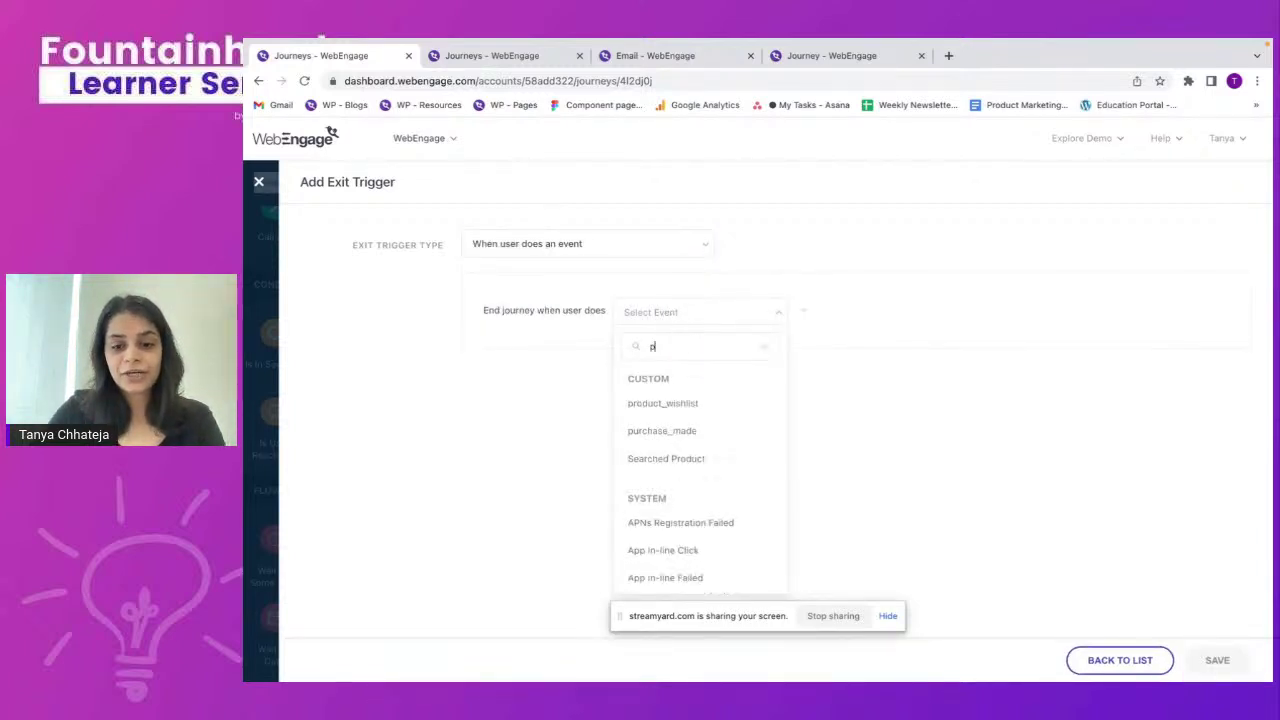
click(674, 404)
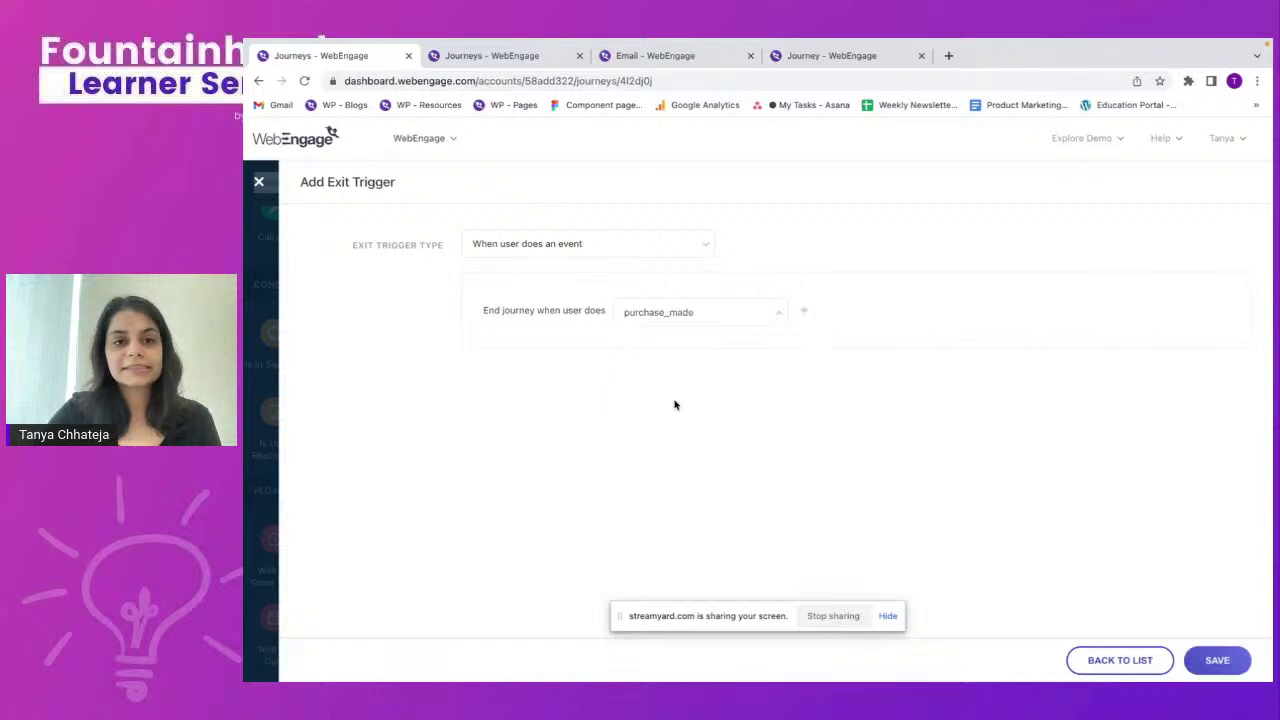
click(1224, 671)
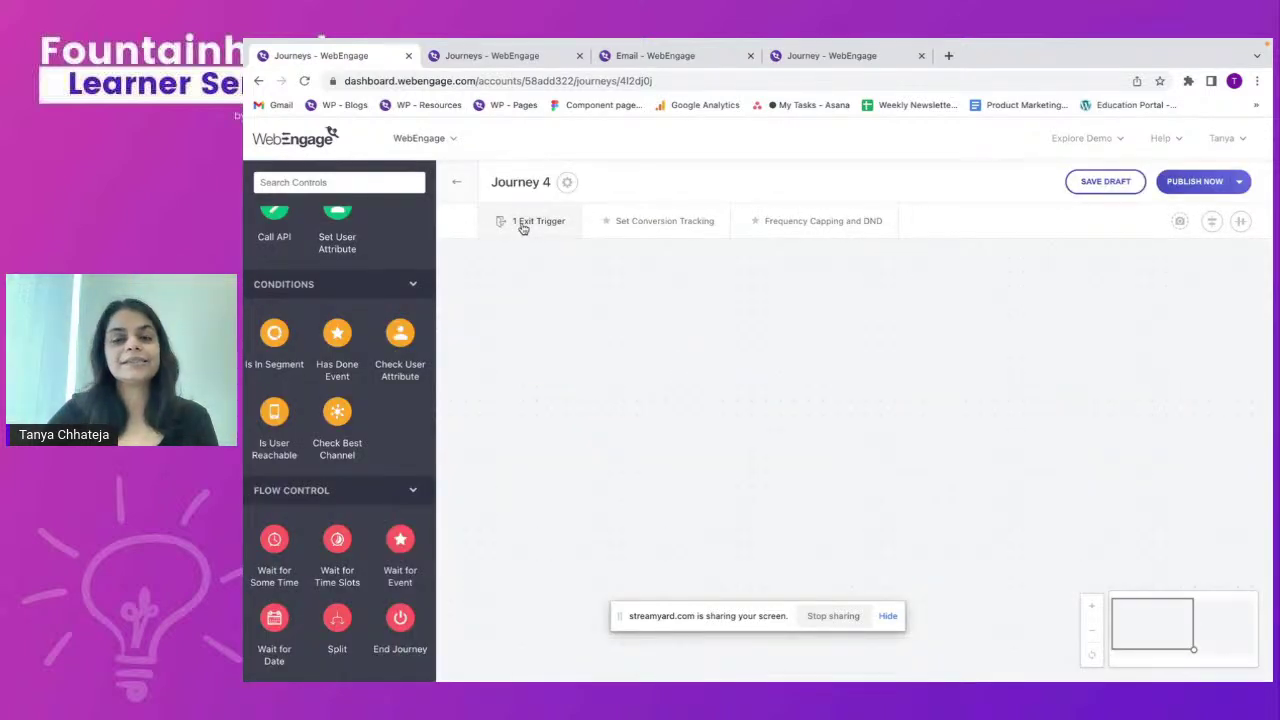
Turn on conversion tracking with purchase_made as the conversion event, and close the settings without saving.
click(668, 222)
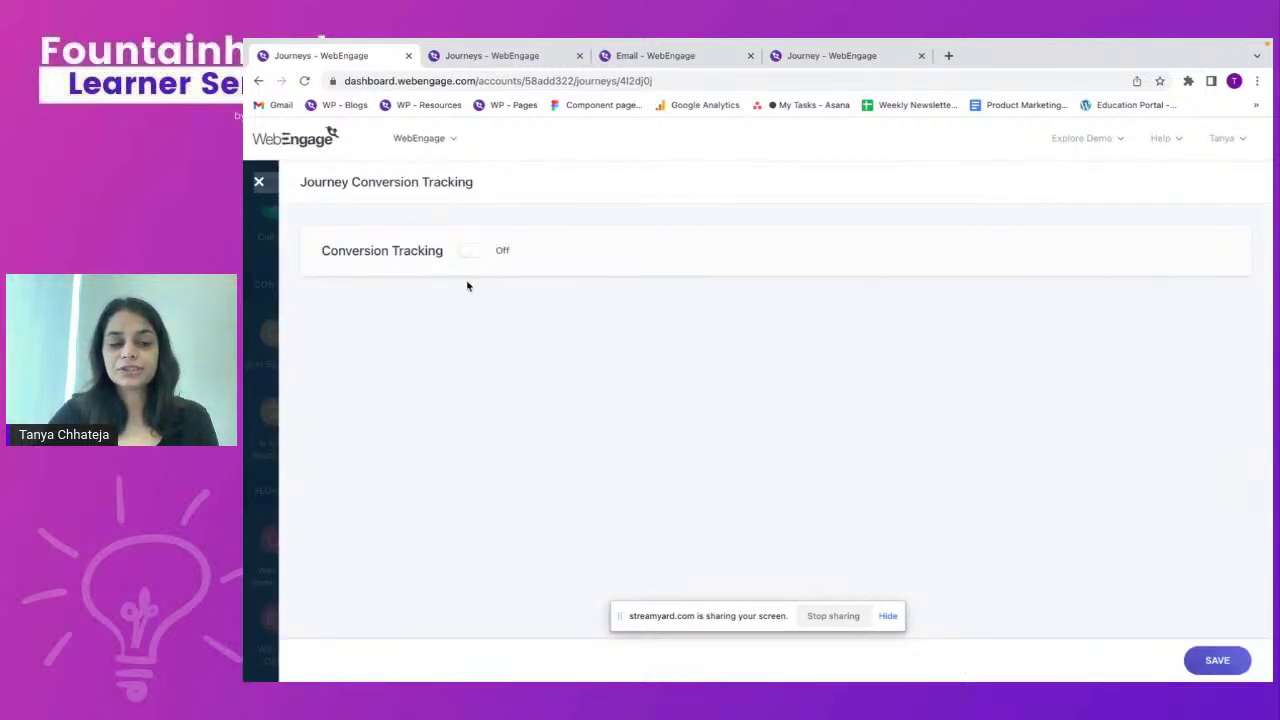
click(465, 251)
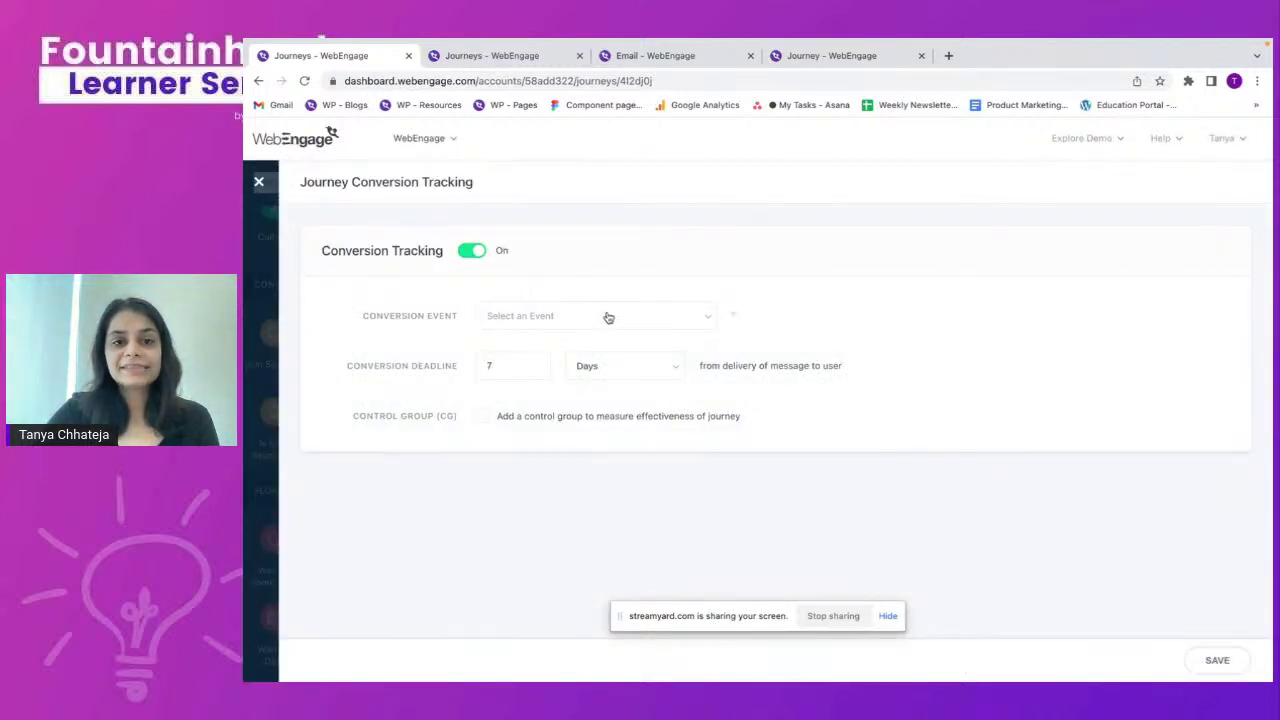
click(608, 317)
text(pur)
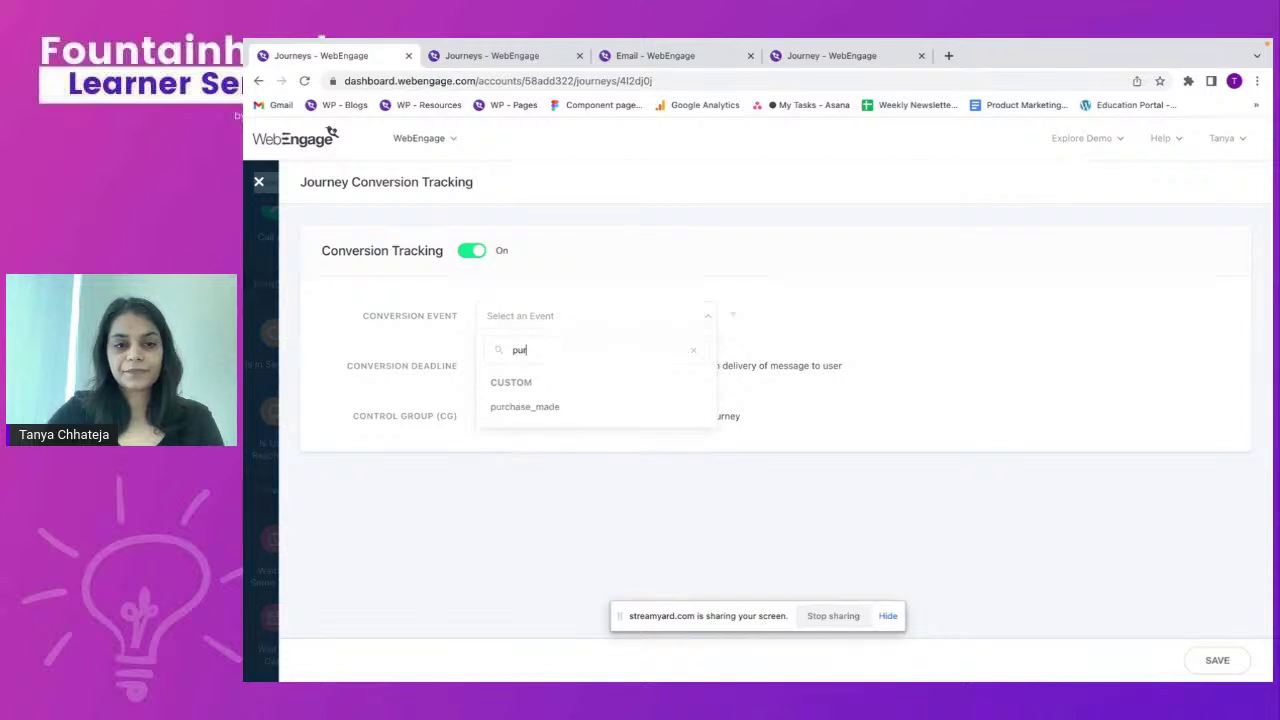
click(558, 410)
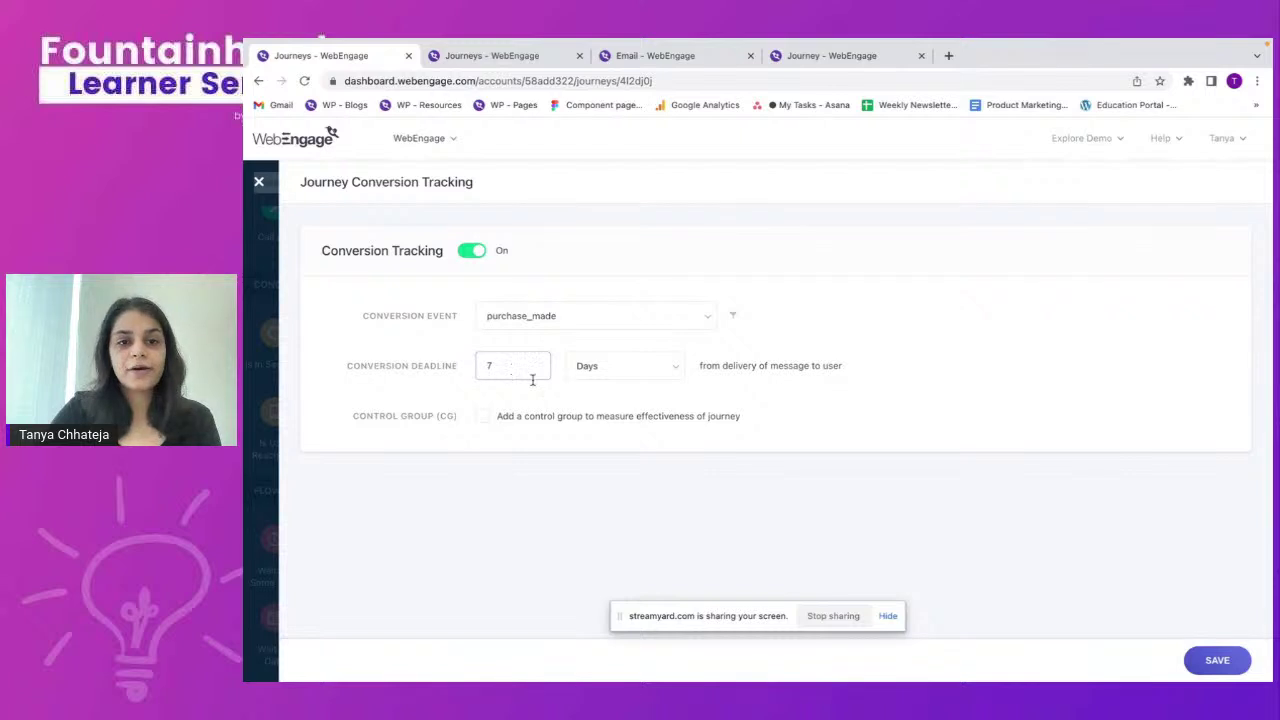
click(258, 183)
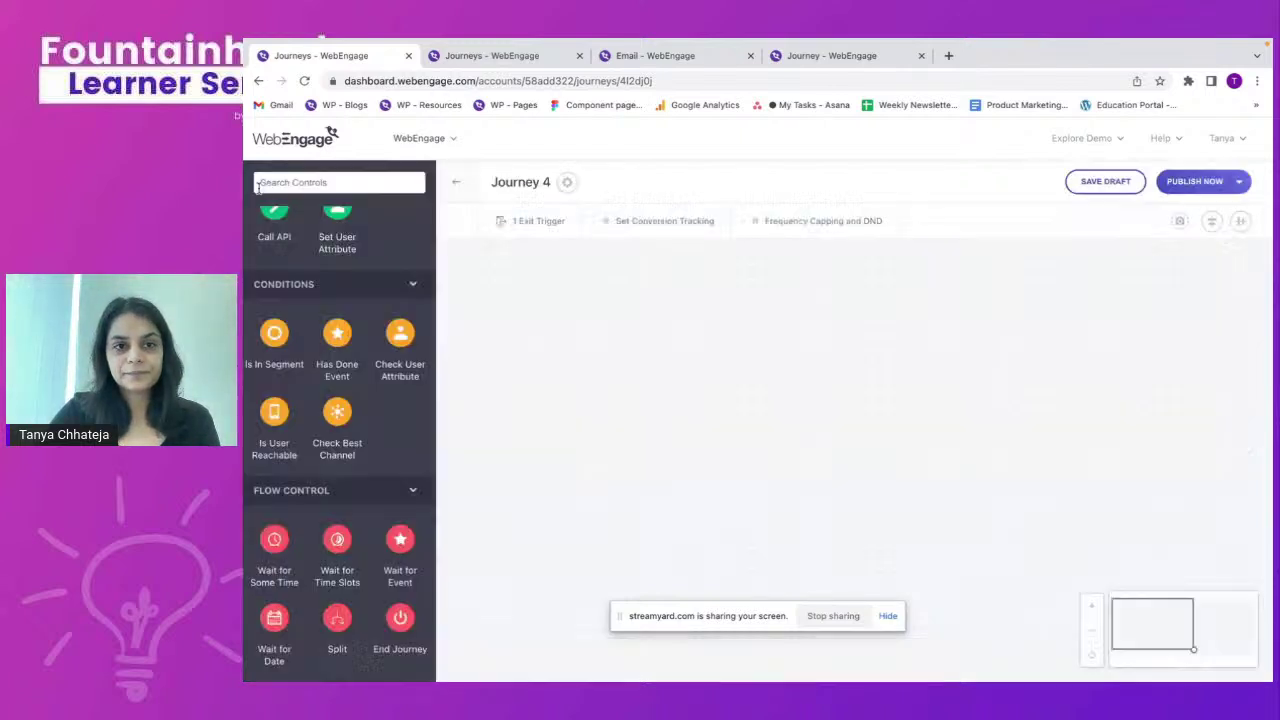
Save the journey's default frequency capping and DND settings and return to the list of journeys.
click(817, 224)
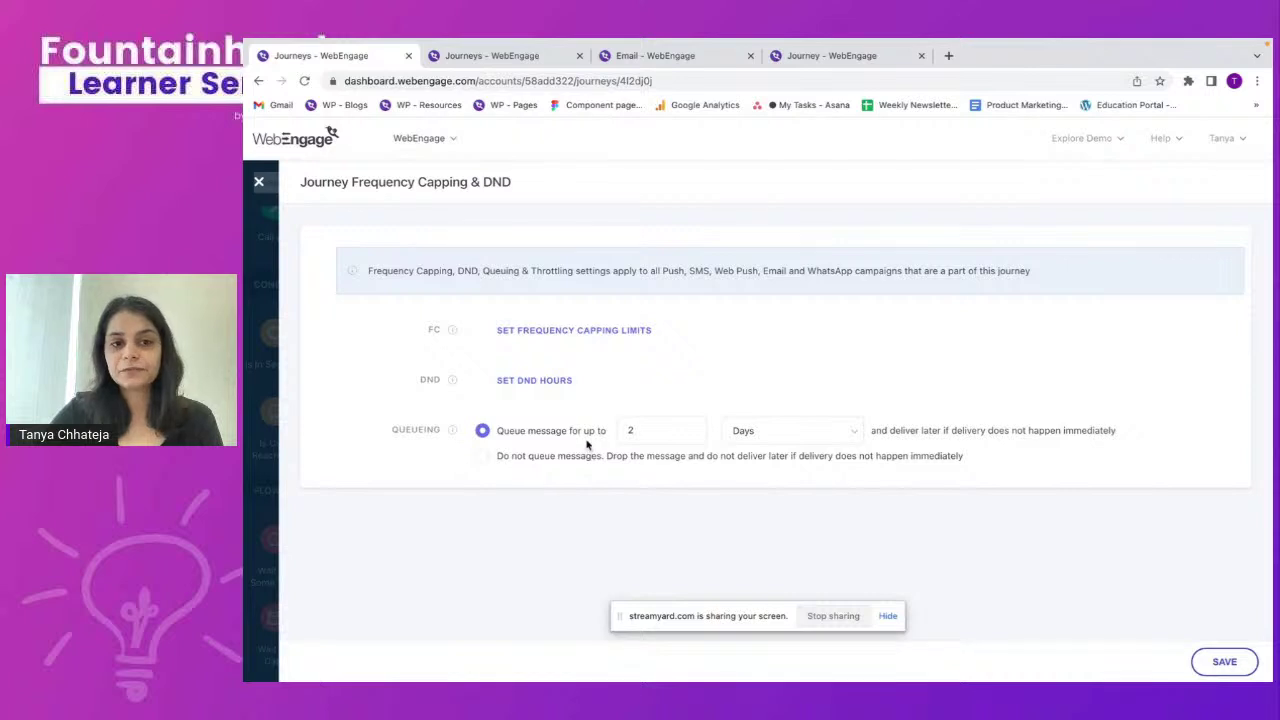
click(1217, 668)
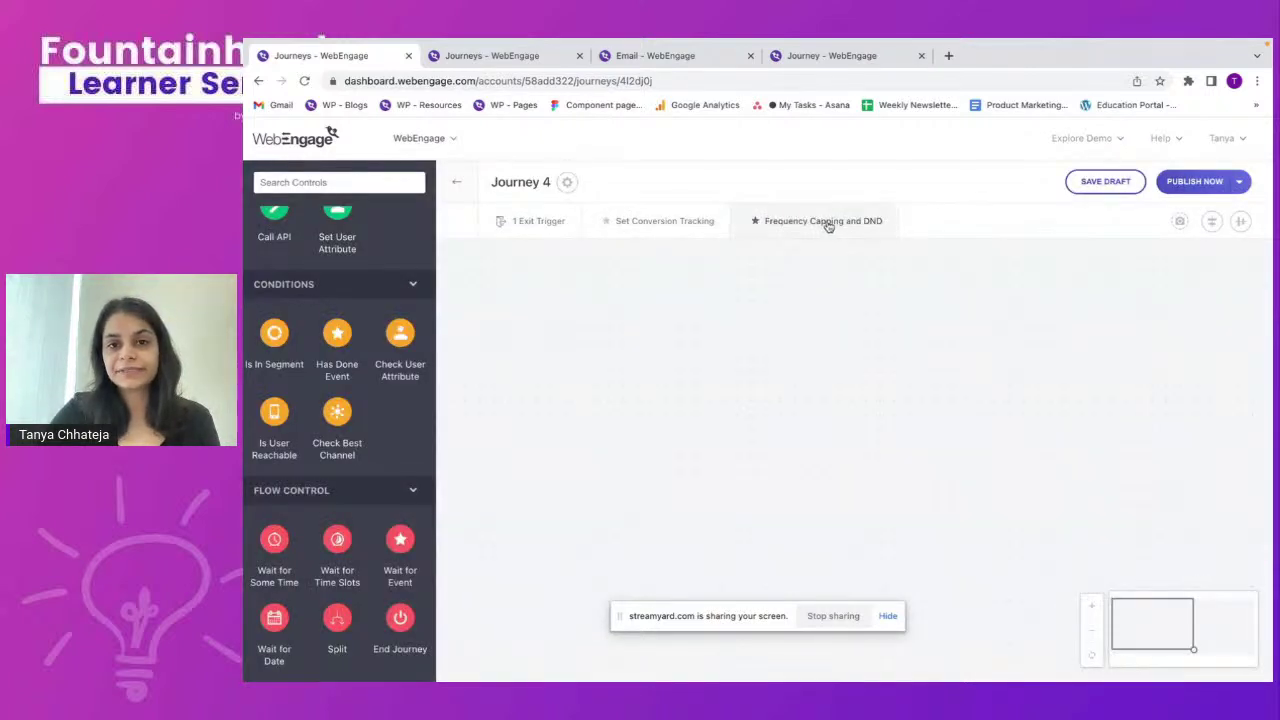
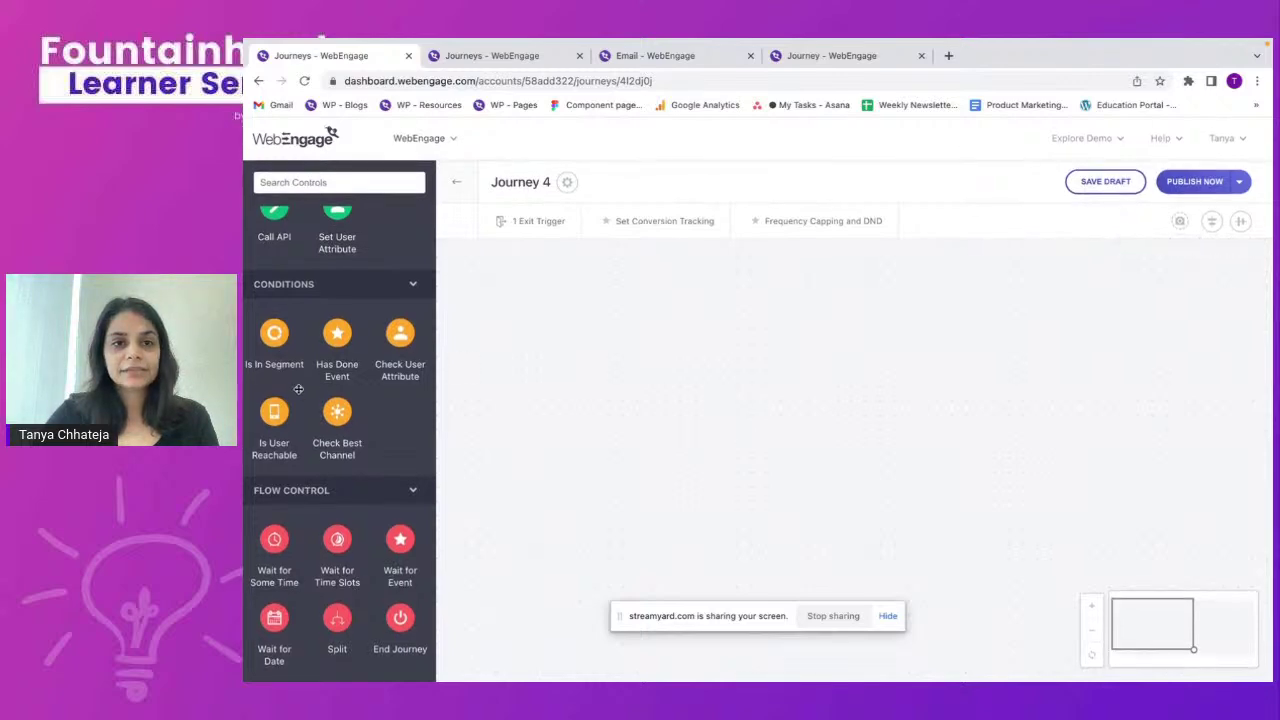
click(456, 182)
After viewing the lifecycle stage slide in PowerPoint, open the Welcome - Newsletter Sign-up journey in WebEngage and examine its flow.
key(ctrl+Right)
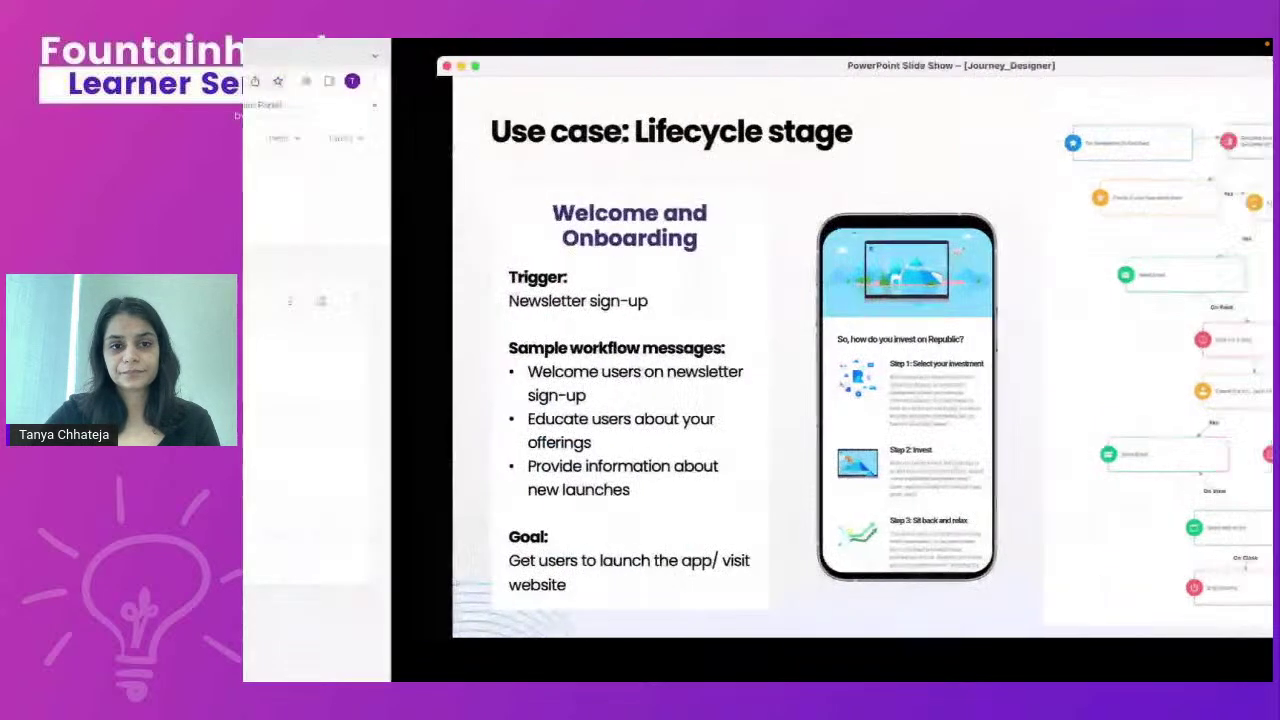
key(alt+Tab)
click(561, 566)
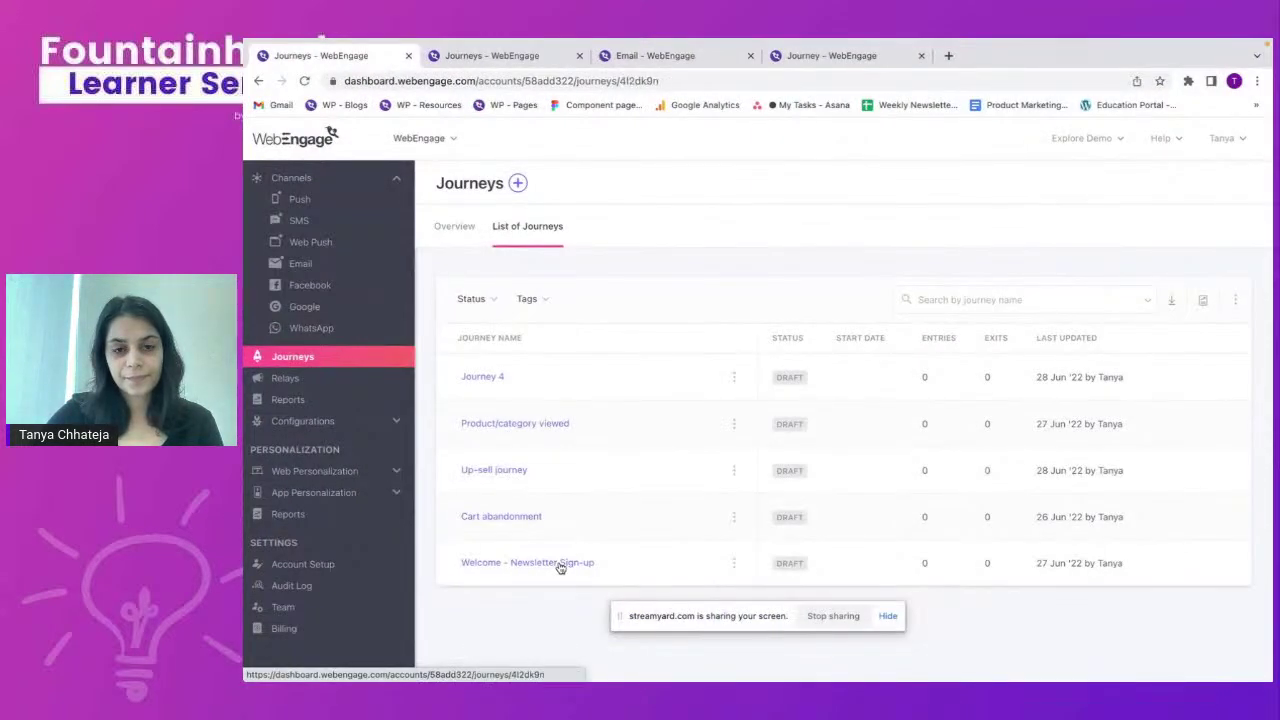
scroll(630, 474, right, 5)
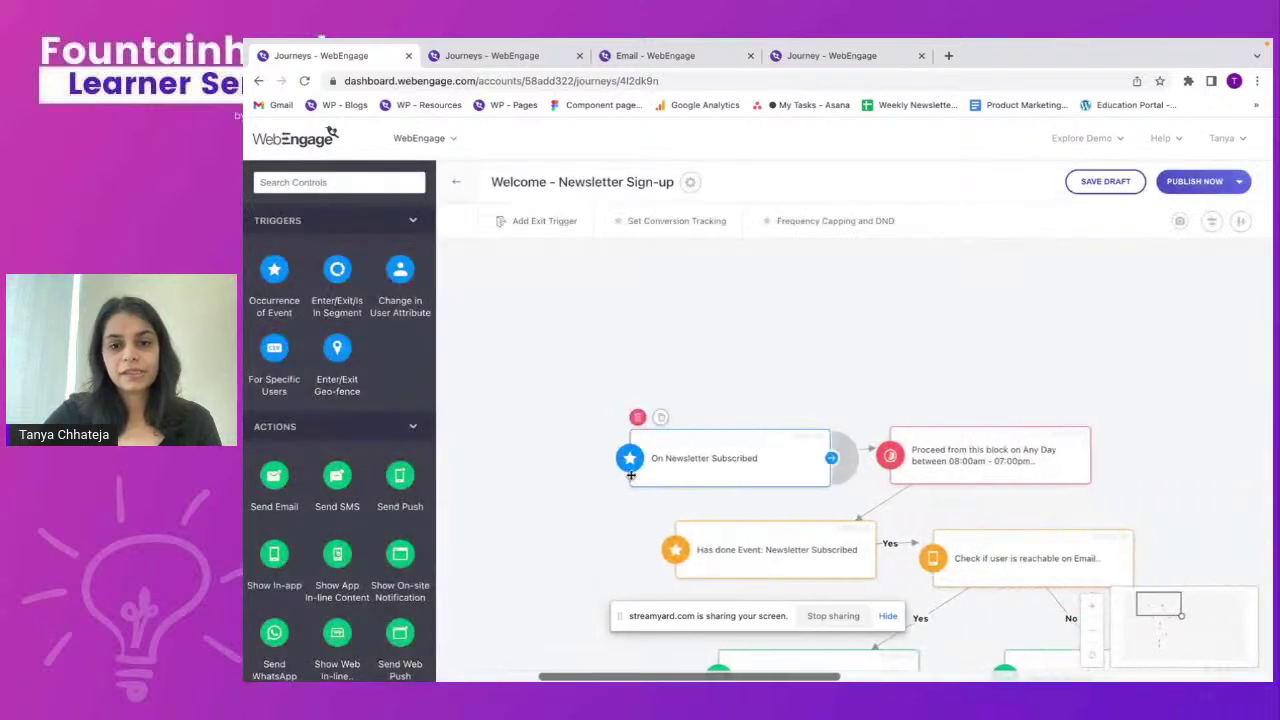
scroll(630, 474, down, 3)
scroll(631, 476, right, 2)
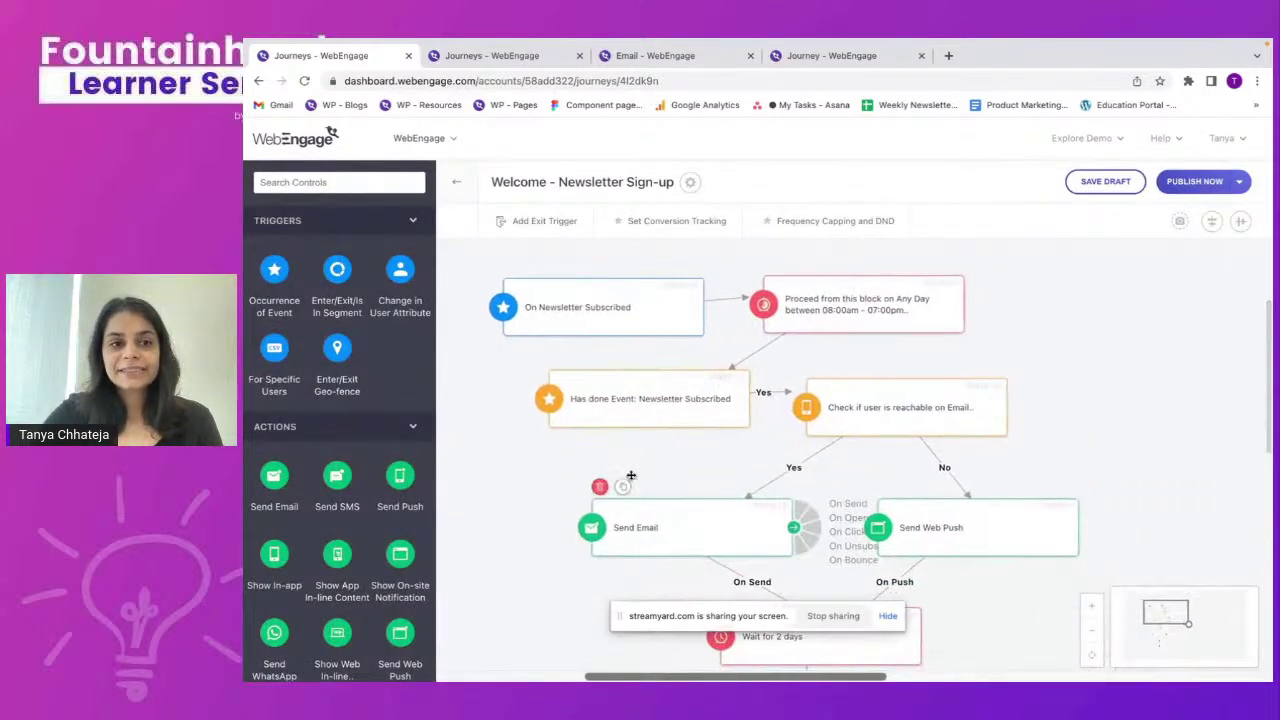
Review the event setting of the On Newsletter Subscribed trigger block and close it without changes.
click(588, 311)
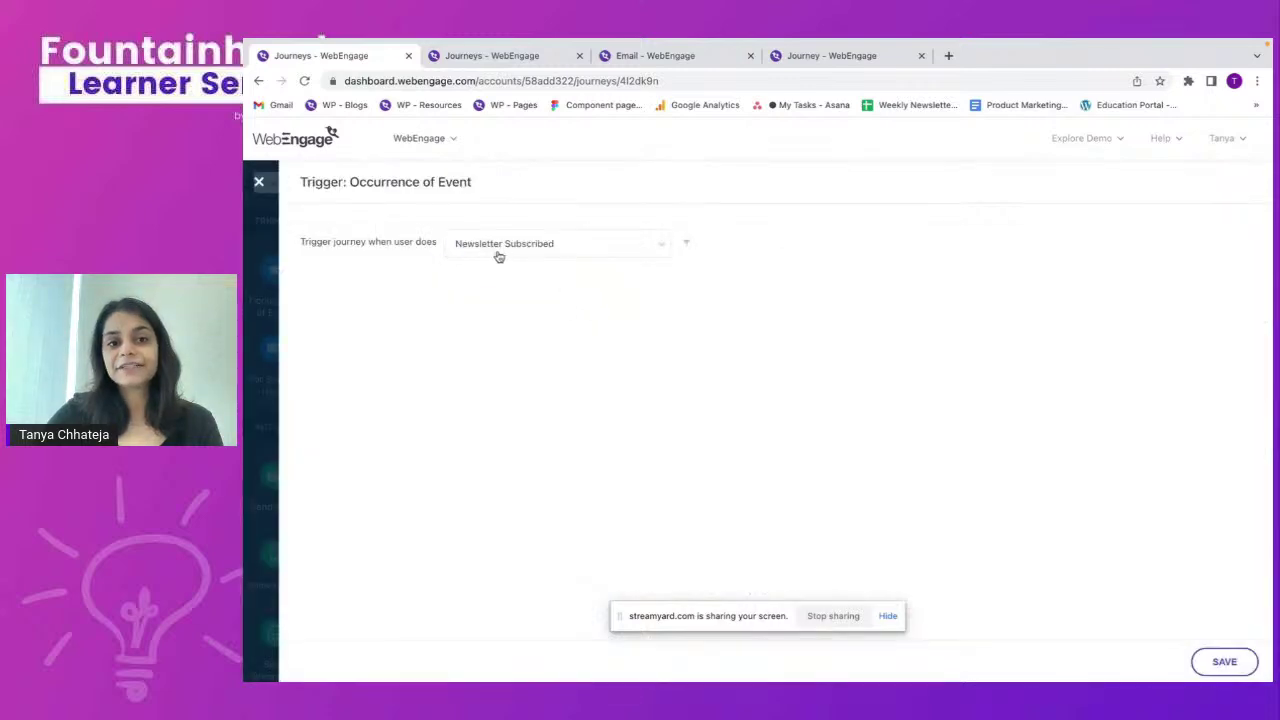
click(258, 181)
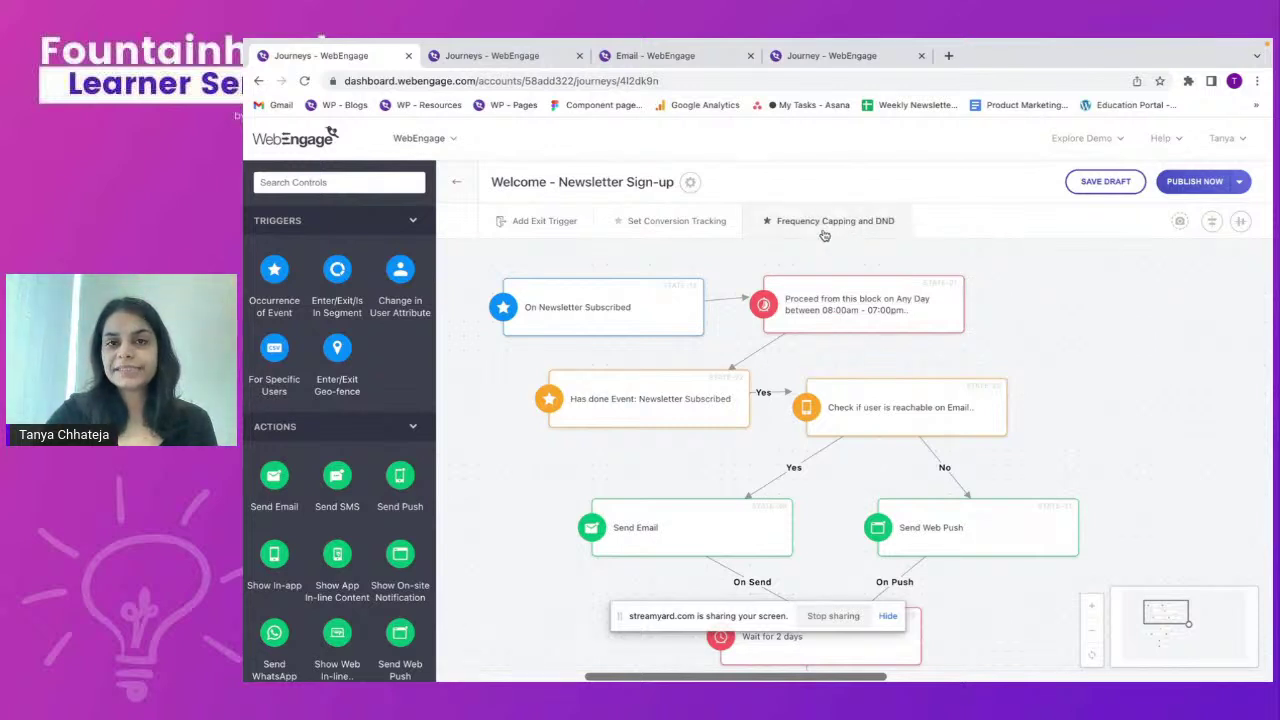
In the time slot wait block, keep User's Time Zone and Any Day from 8:00 am to 7:00 pm, and save.
click(820, 319)
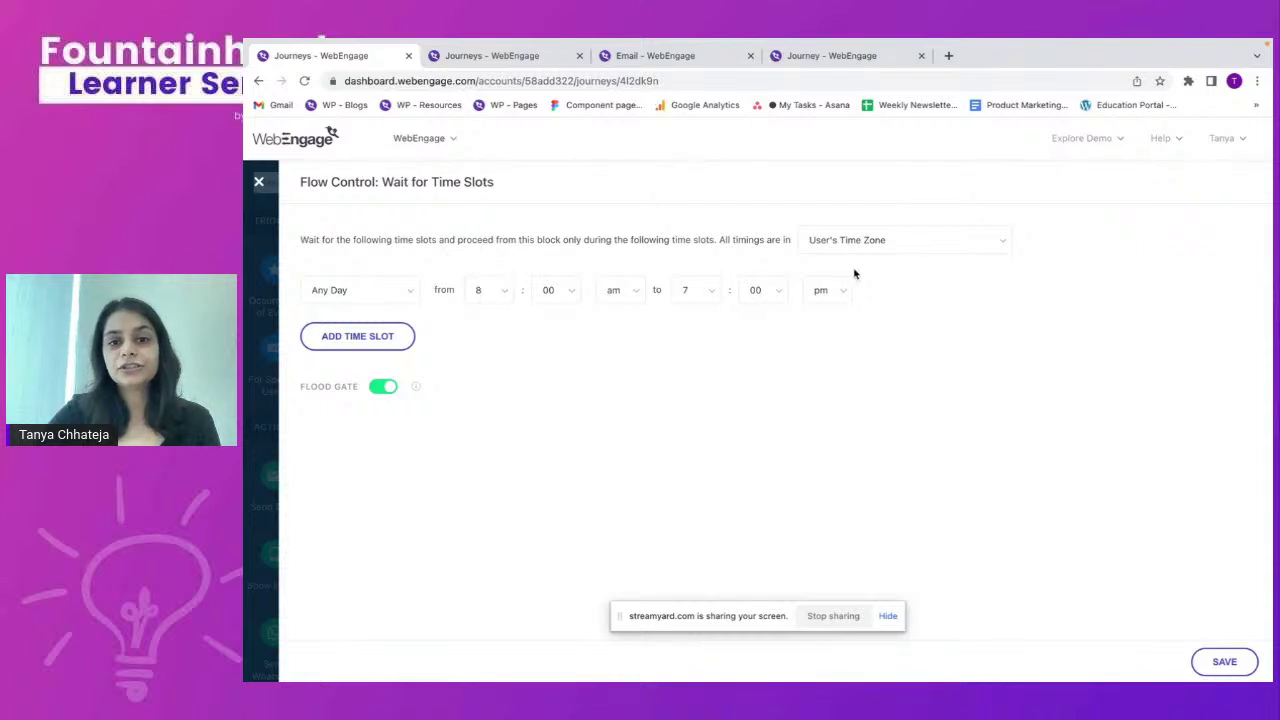
click(928, 248)
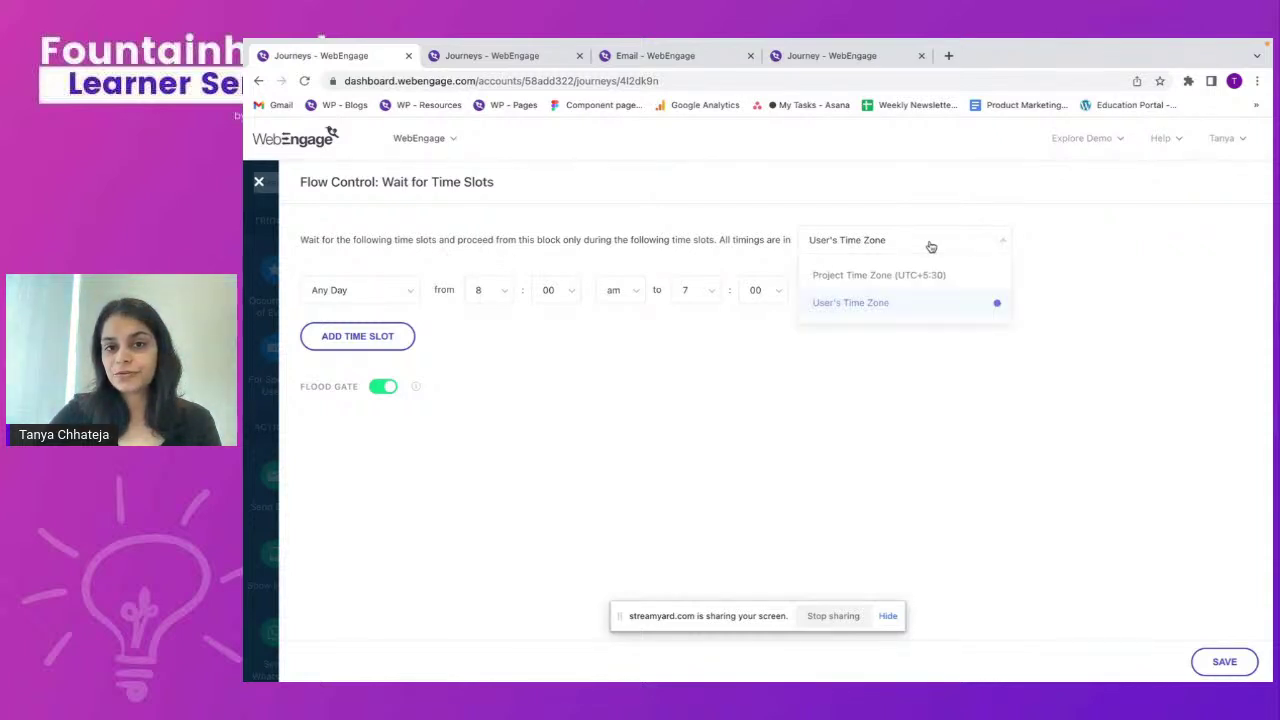
click(884, 310)
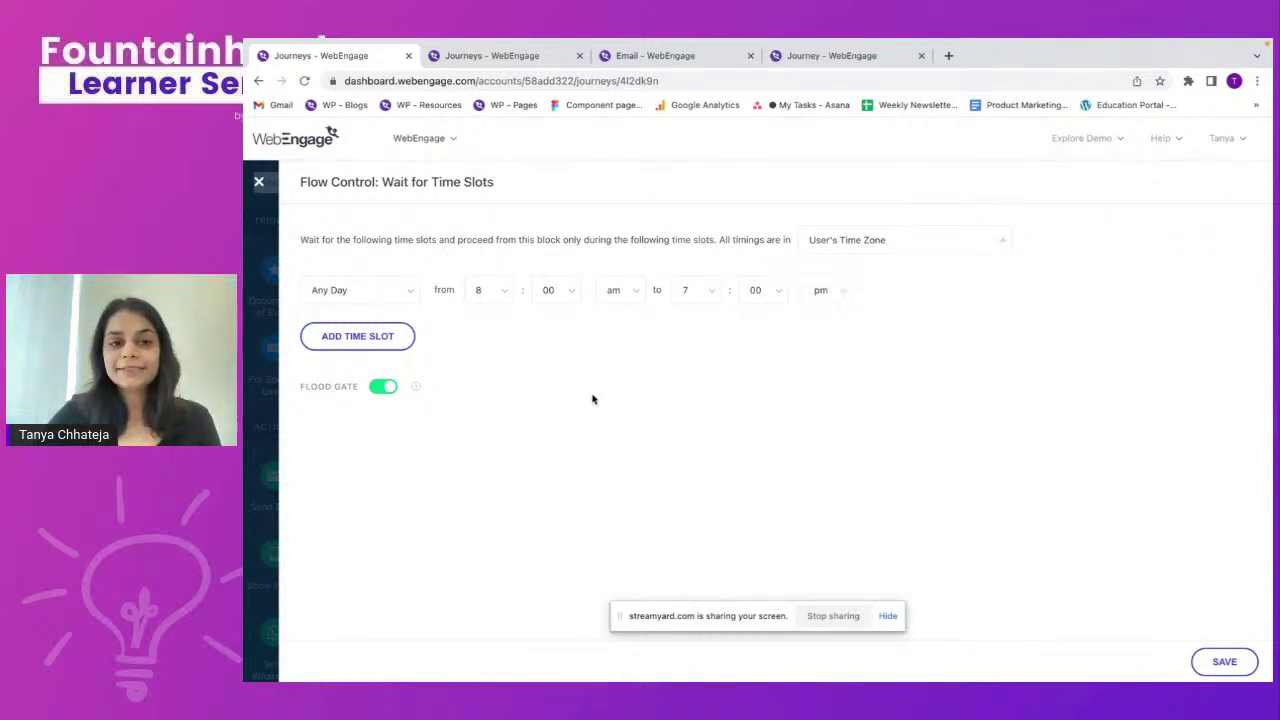
click(399, 298)
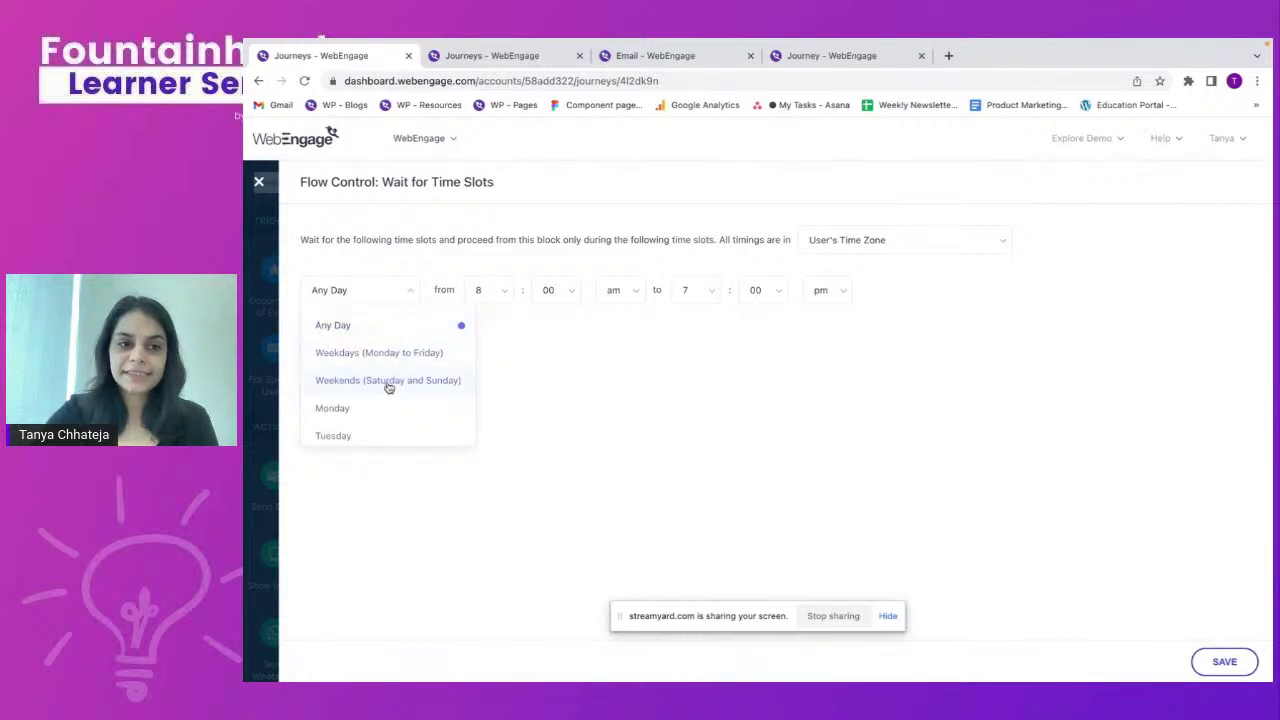
scroll(395, 421, down, 3)
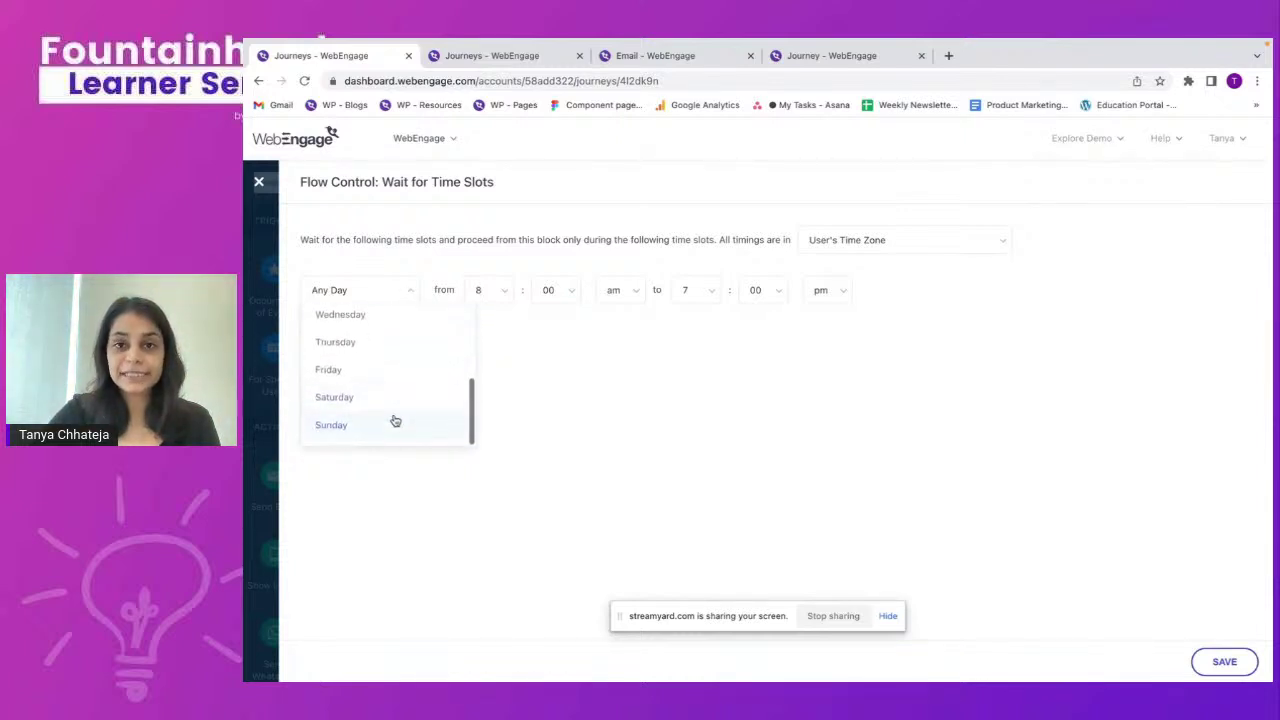
click(570, 350)
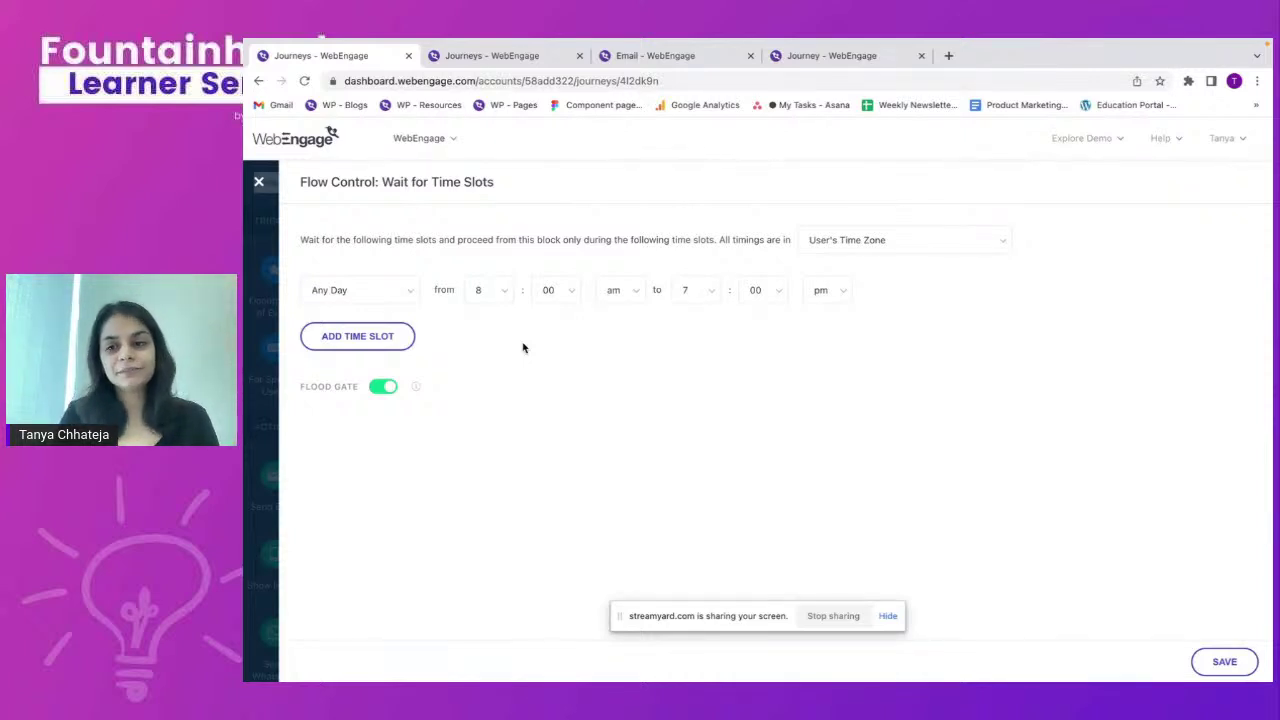
click(1208, 665)
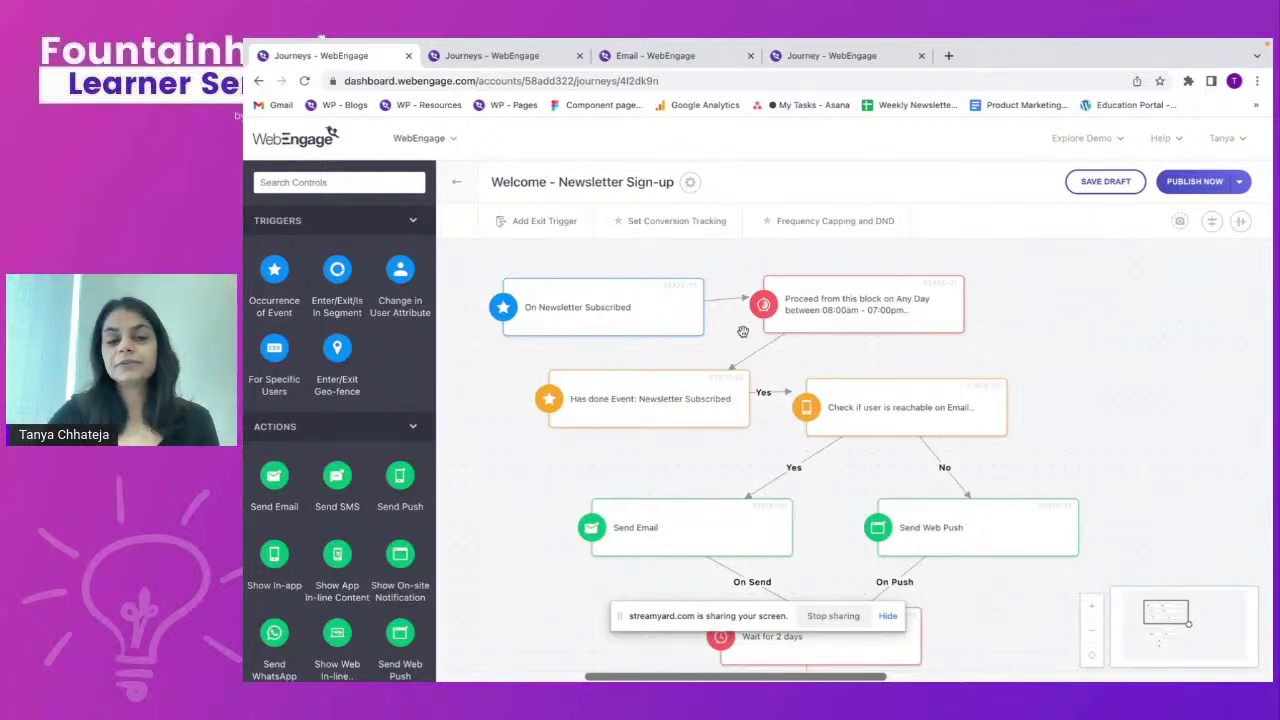
Examine the journey flow from the time slot wait through the email reachability check and its message branches to the first two-day wait.
mouse_move(795, 313)
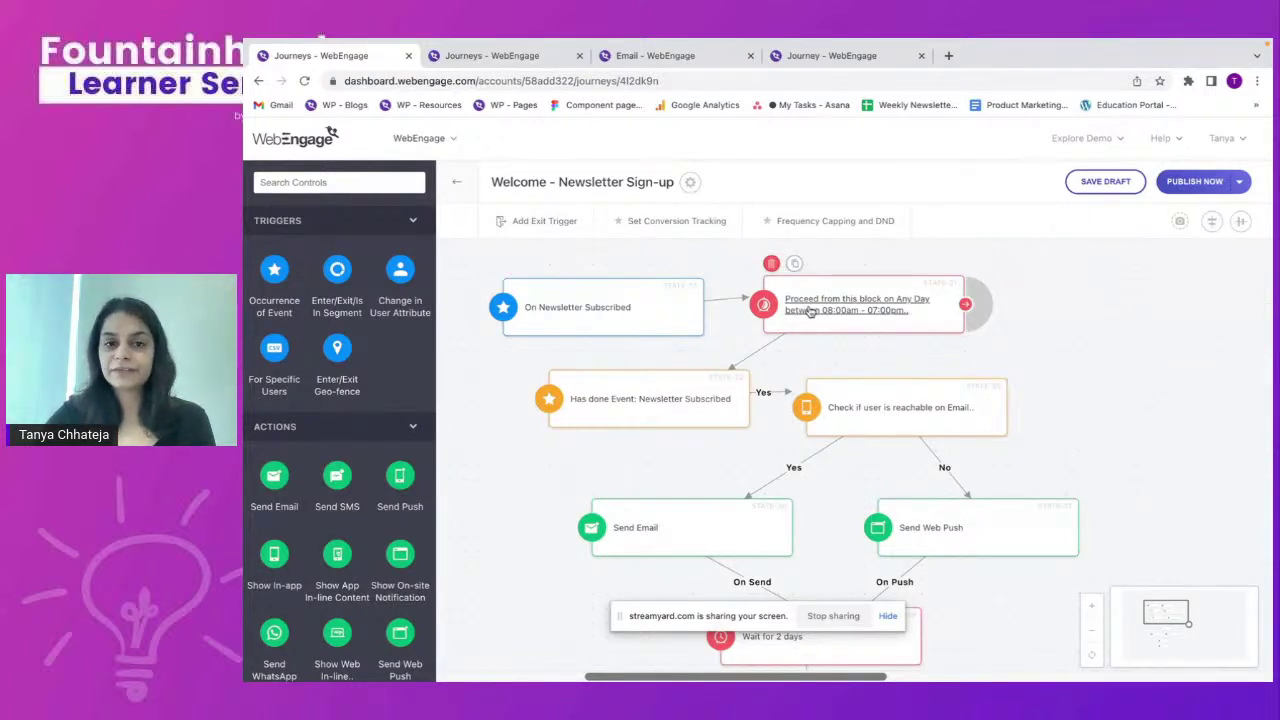
mouse_move(687, 410)
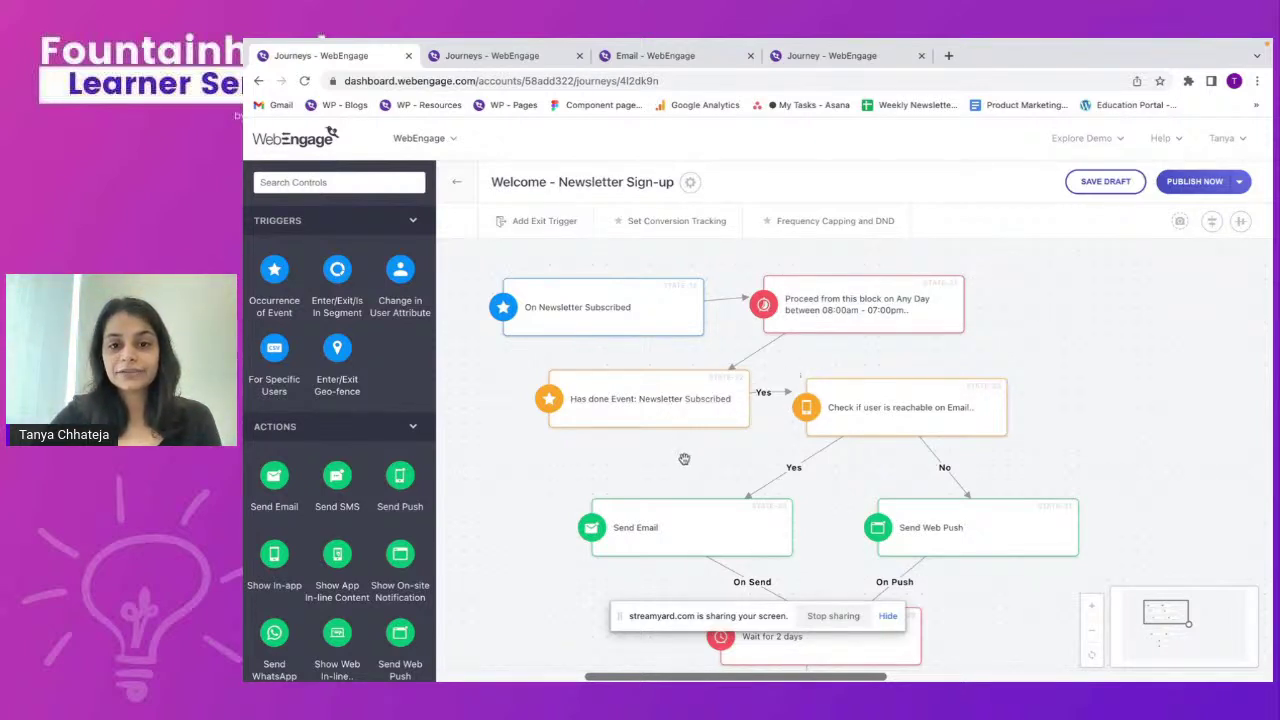
scroll(678, 390, down, 2)
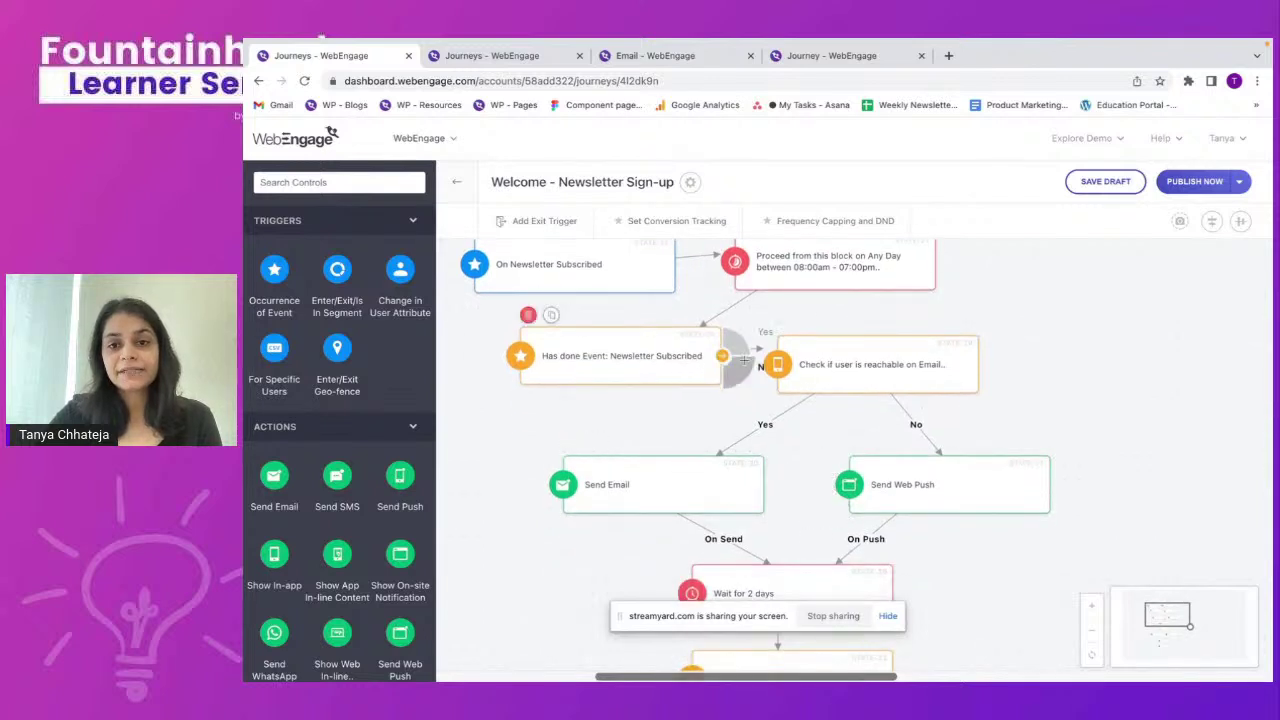
mouse_move(810, 364)
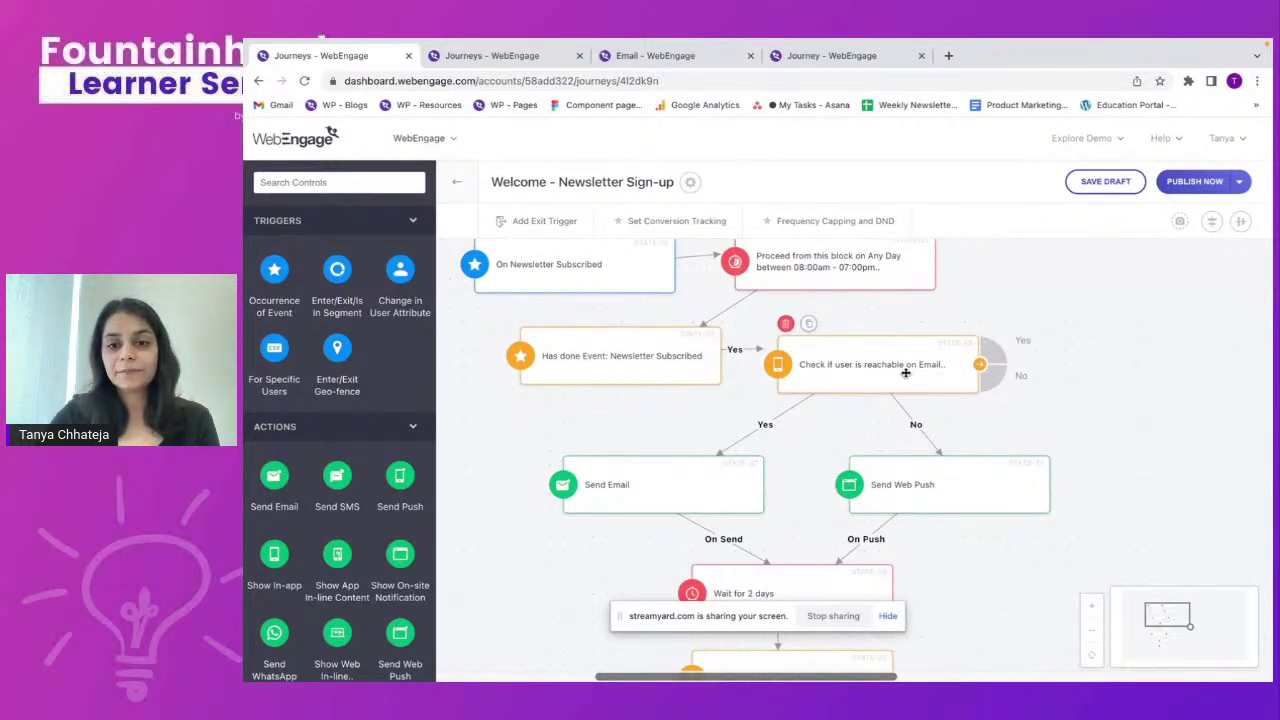
scroll(905, 372, down, 2)
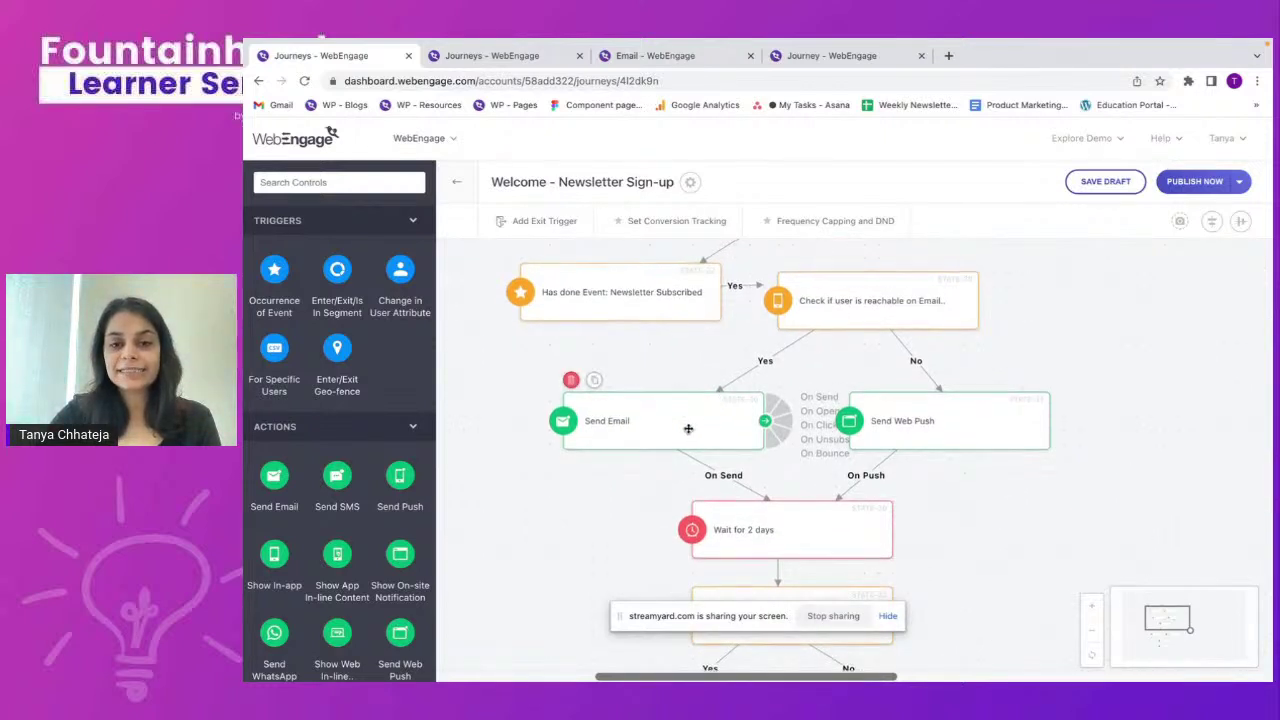
scroll(690, 425, down, 2)
mouse_move(957, 365)
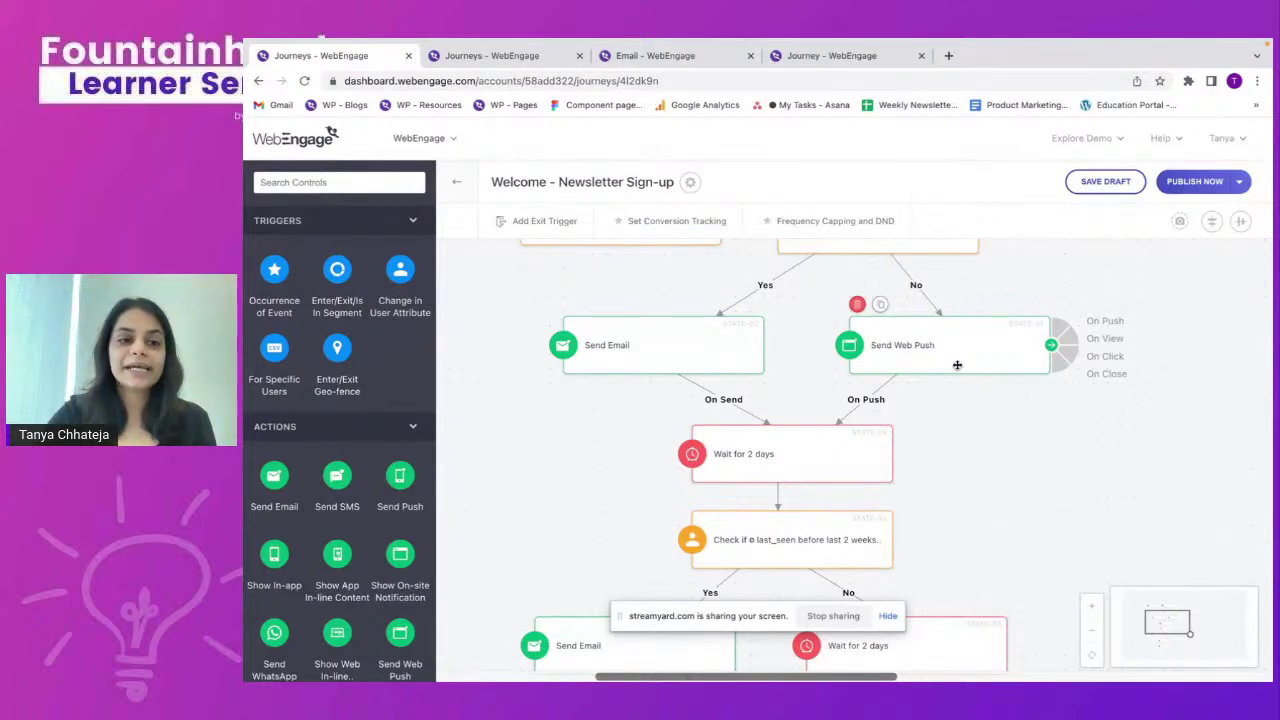
scroll(350, 300, down, 3)
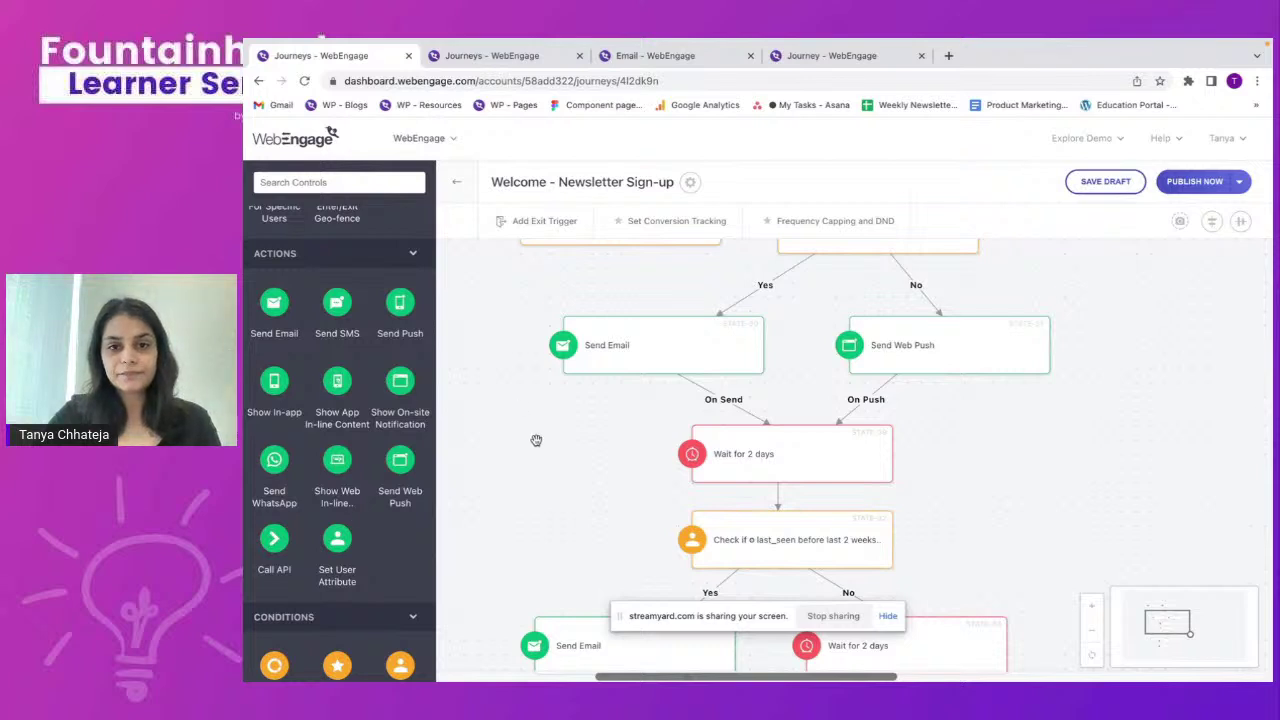
scroll(616, 492, down, 1)
mouse_move(740, 390)
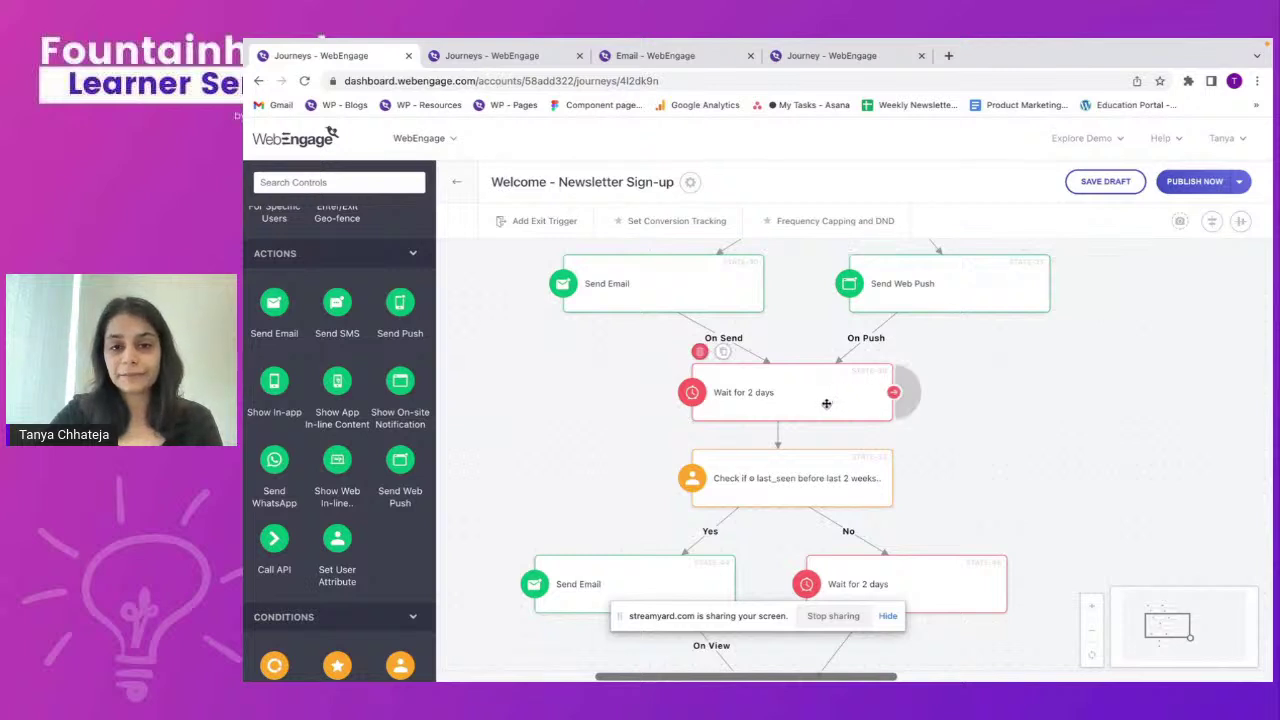
mouse_move(911, 294)
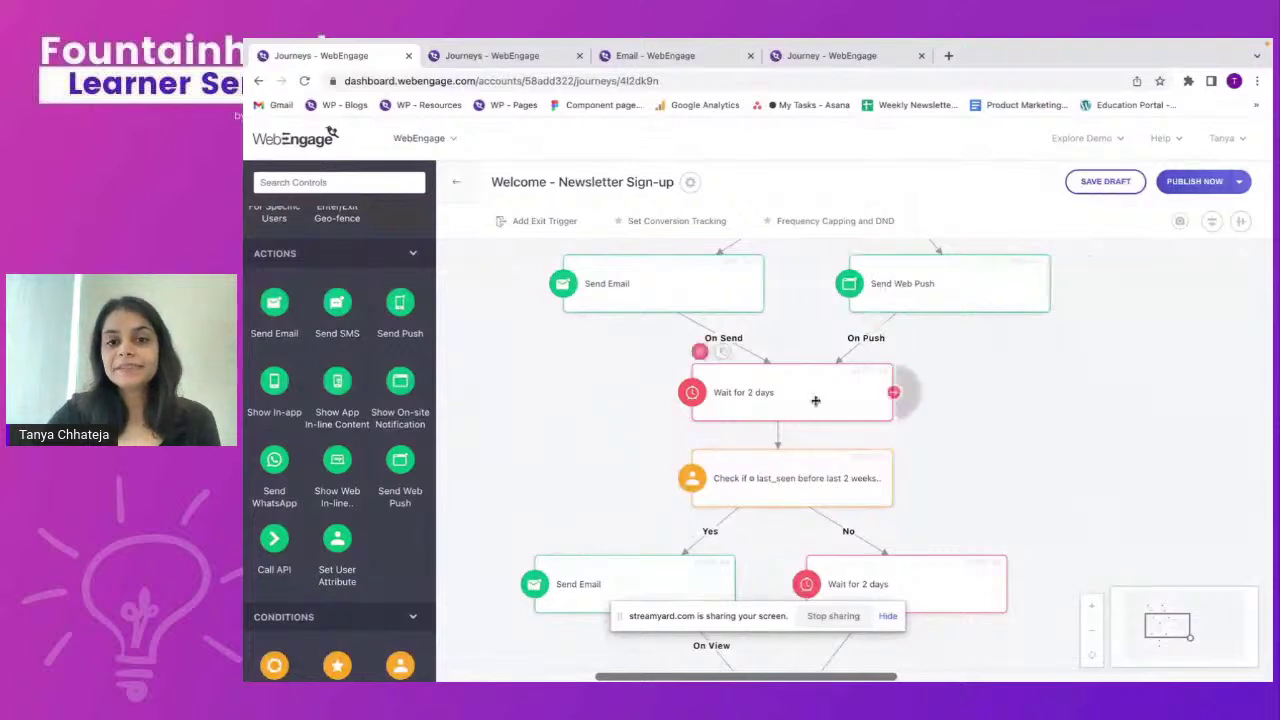
scroll(815, 400, down, 1)
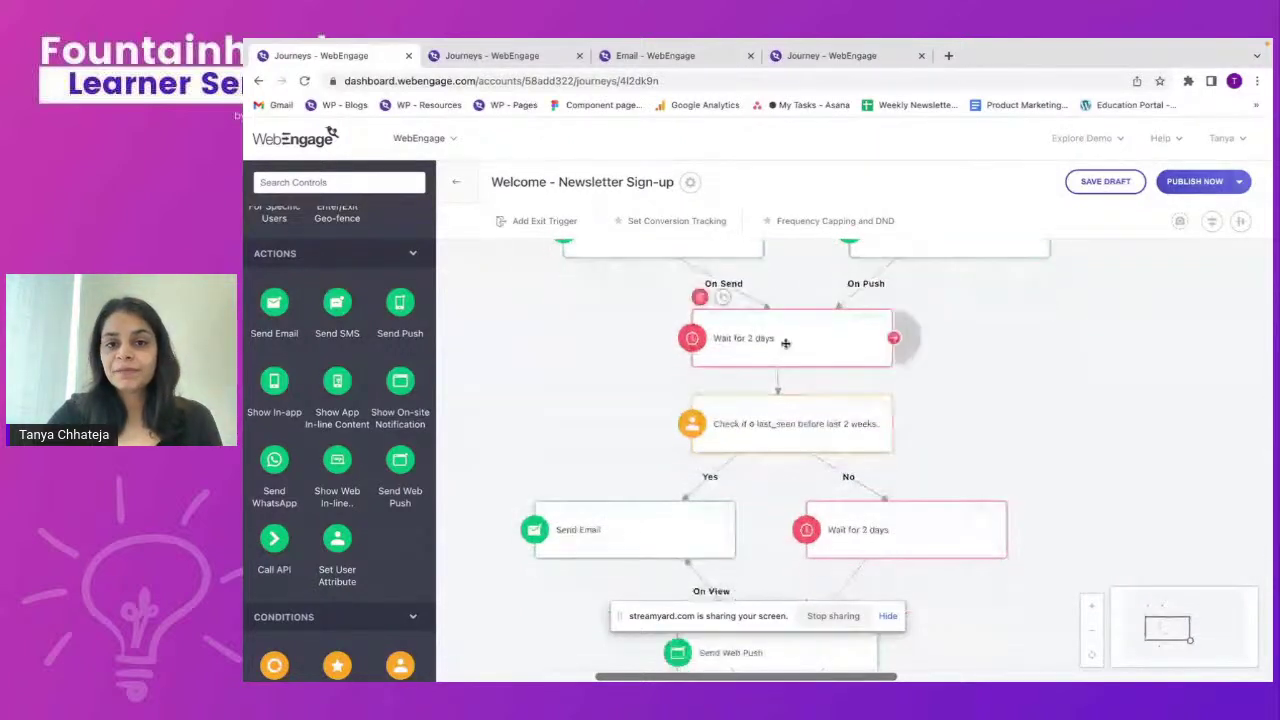
Review the user attribute condition on Last Seen before the last 2 weeks and close it without changes.
scroll(785, 343, down, 1)
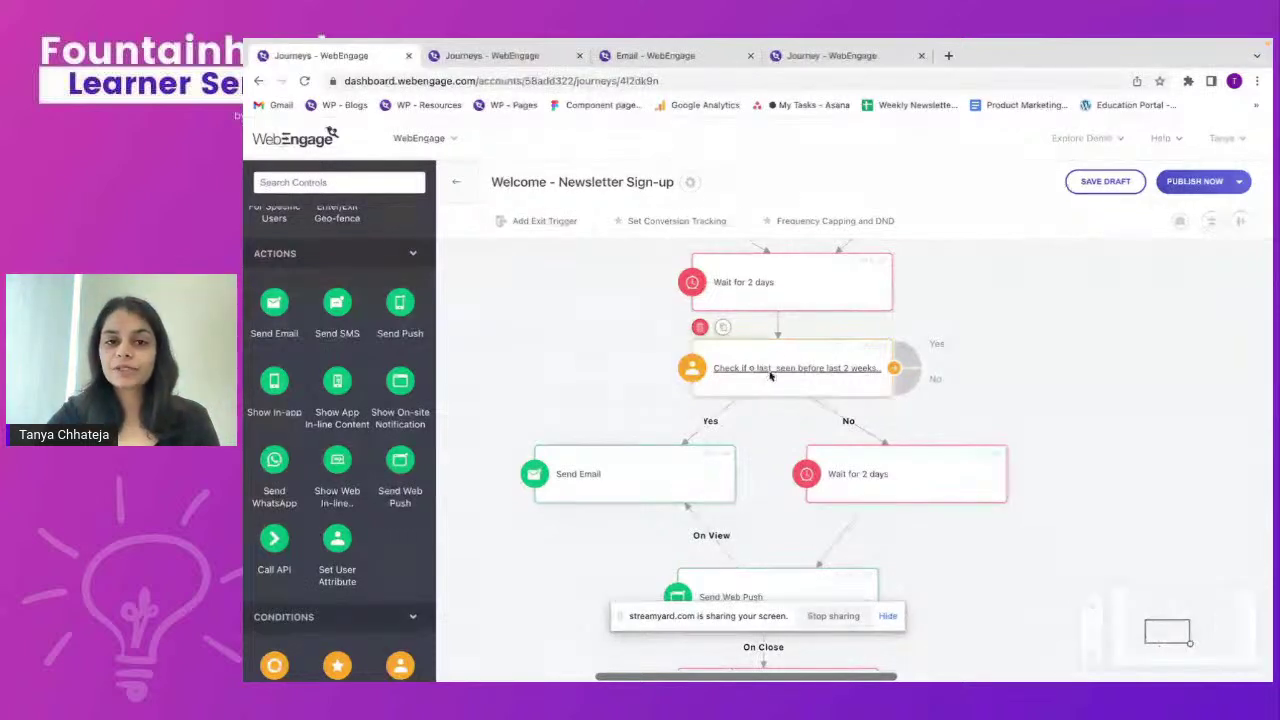
click(770, 375)
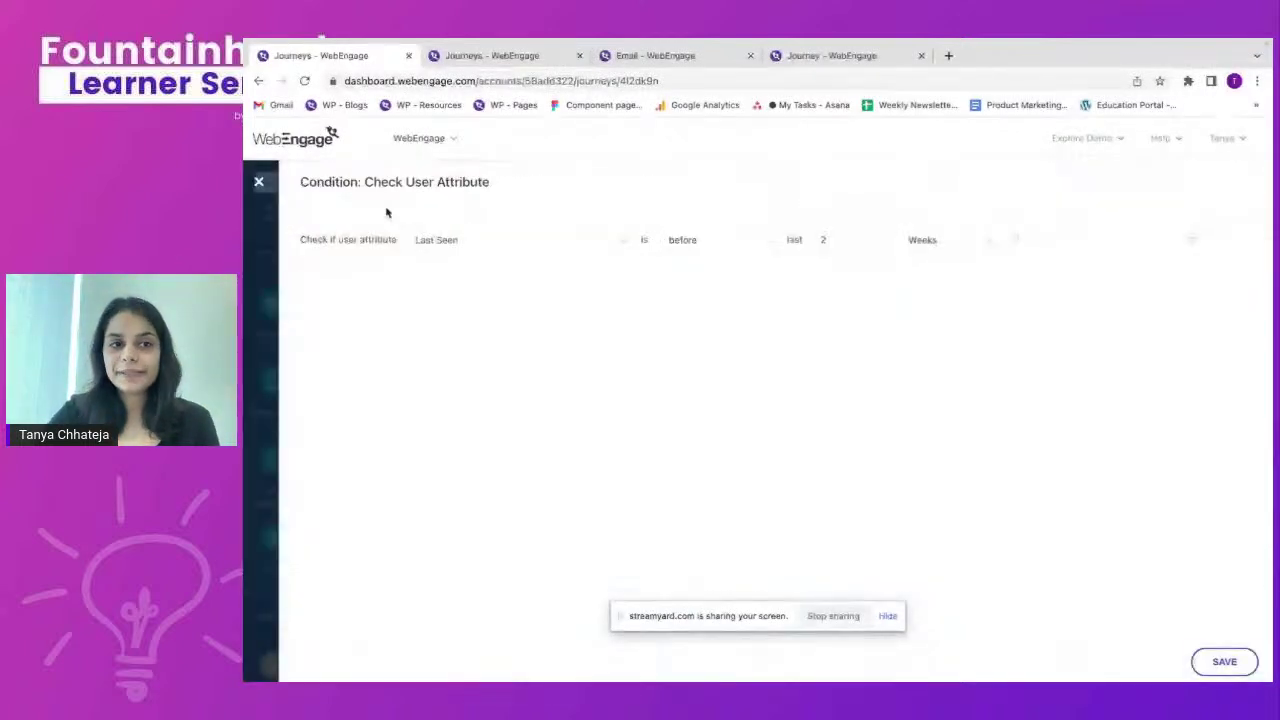
click(258, 185)
Examine the rest of the flow after the Last Seen check, from its Yes and No branches to the End Journey block.
scroll(754, 318, down, 2)
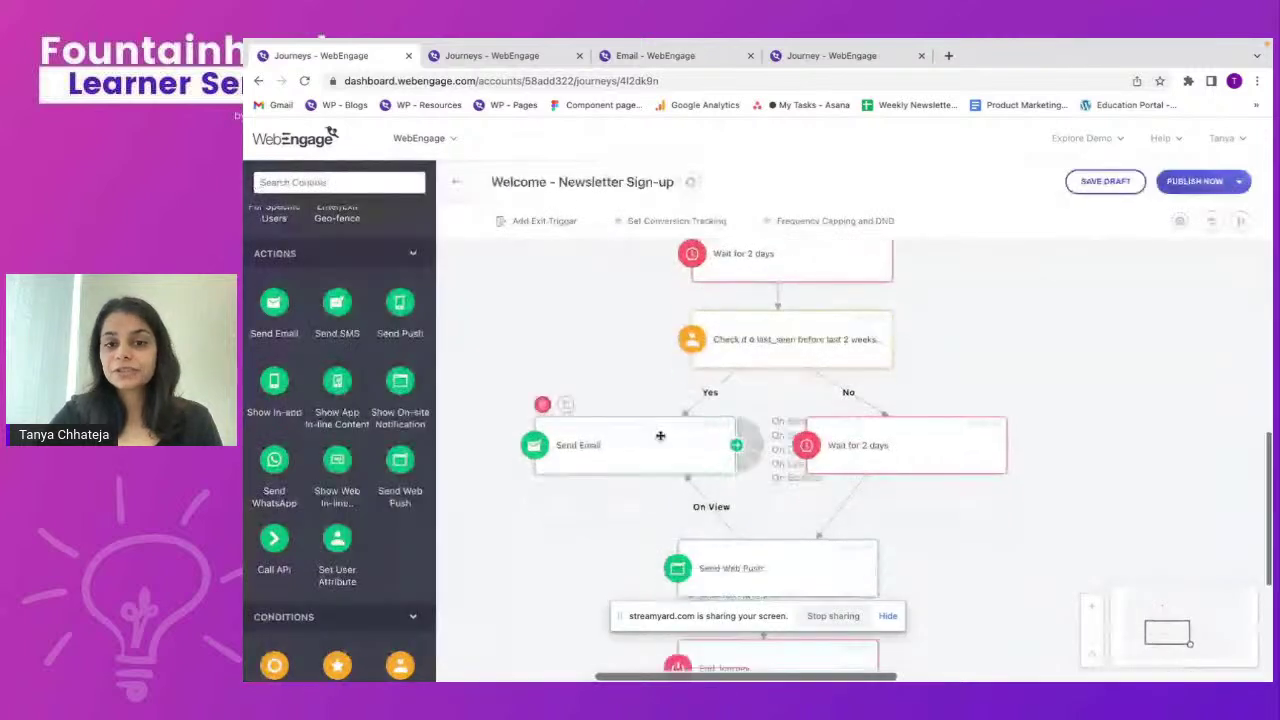
mouse_move(680, 405)
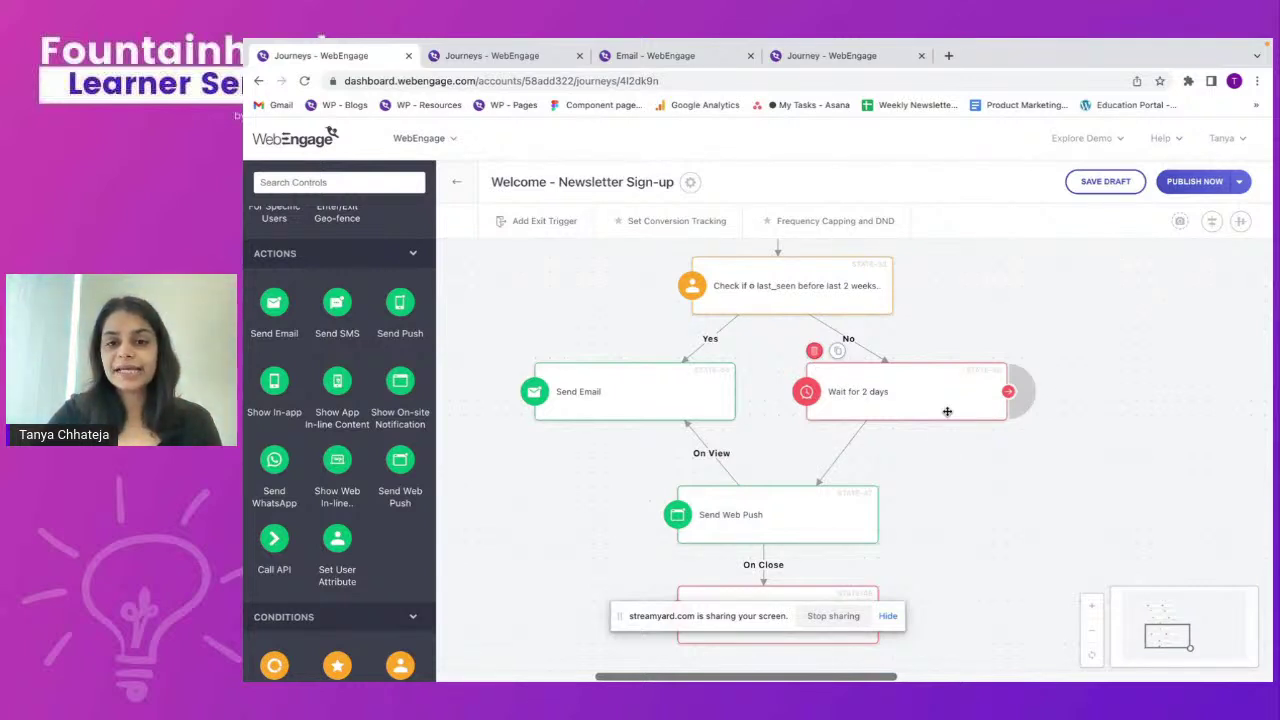
scroll(940, 440, down, 1)
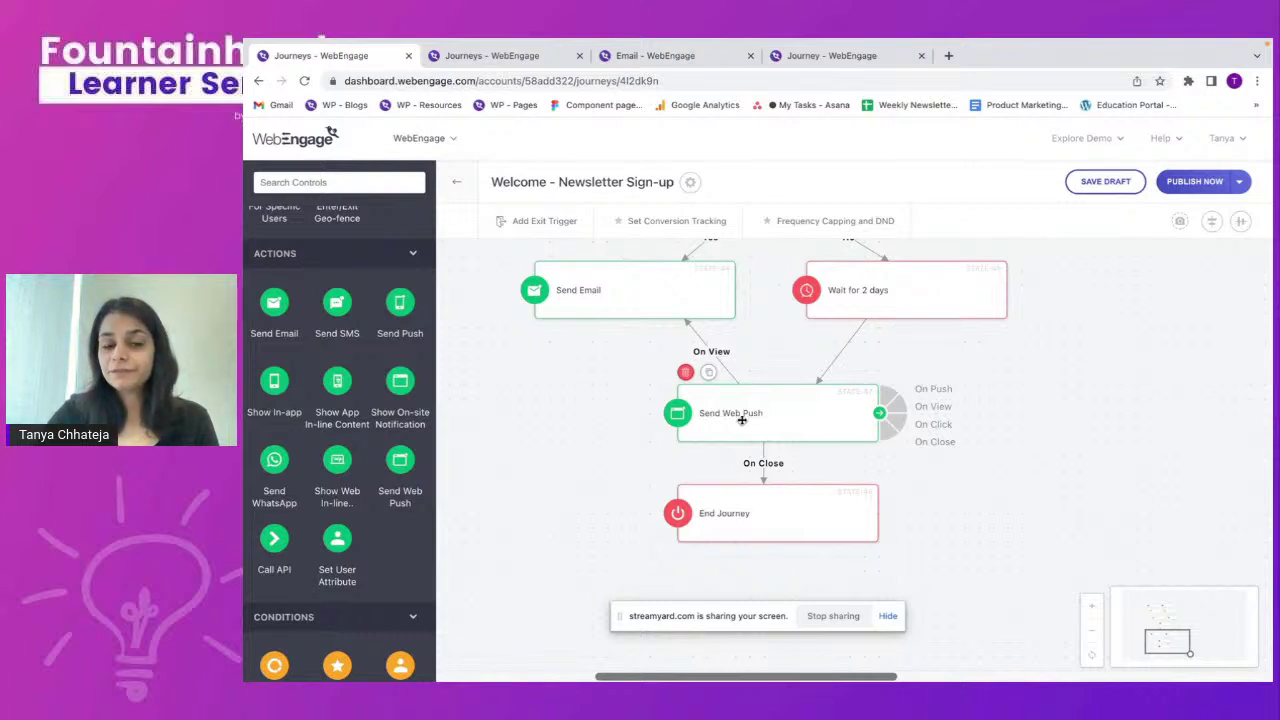
scroll(758, 413, up, 1)
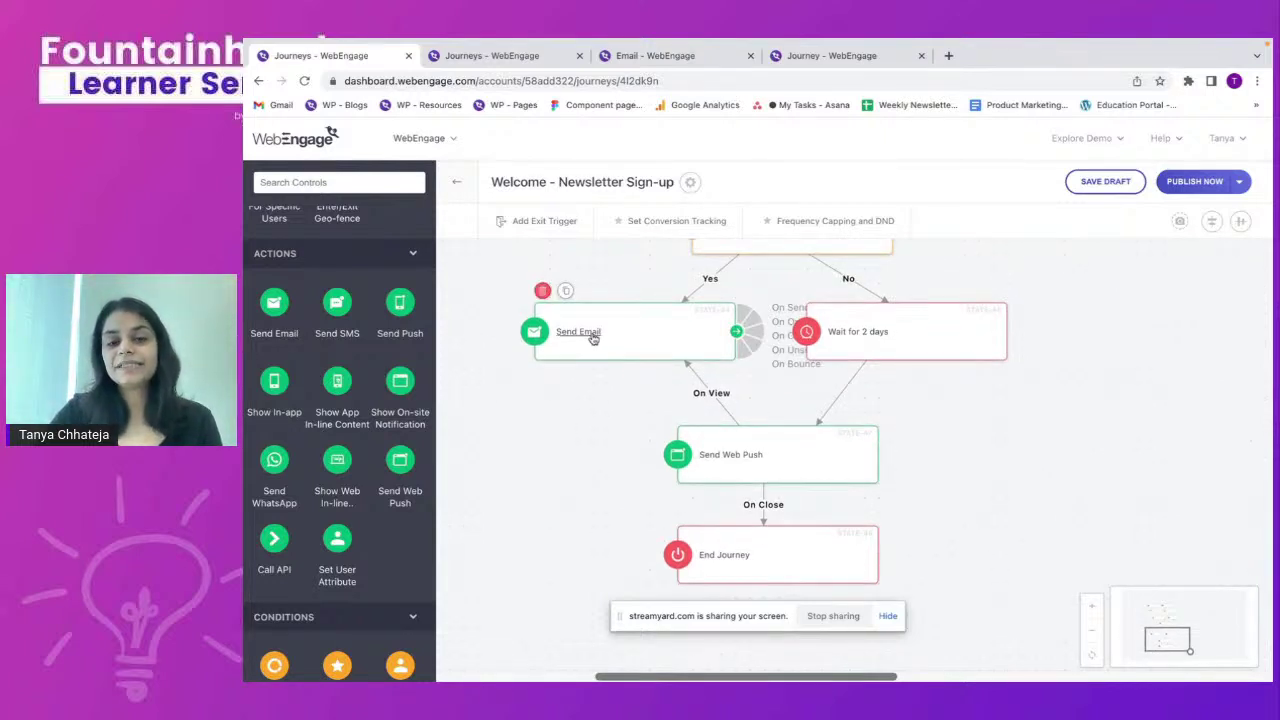
scroll(593, 339, up, 3)
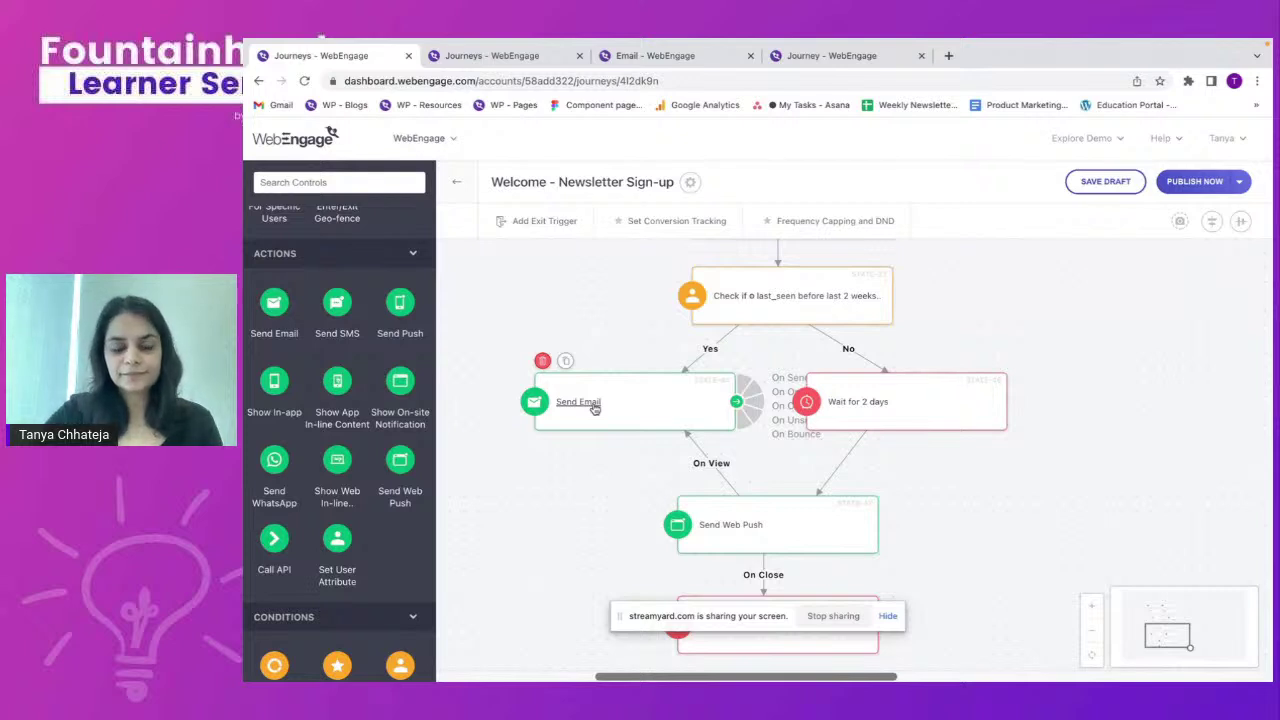
scroll(623, 509, down, 3)
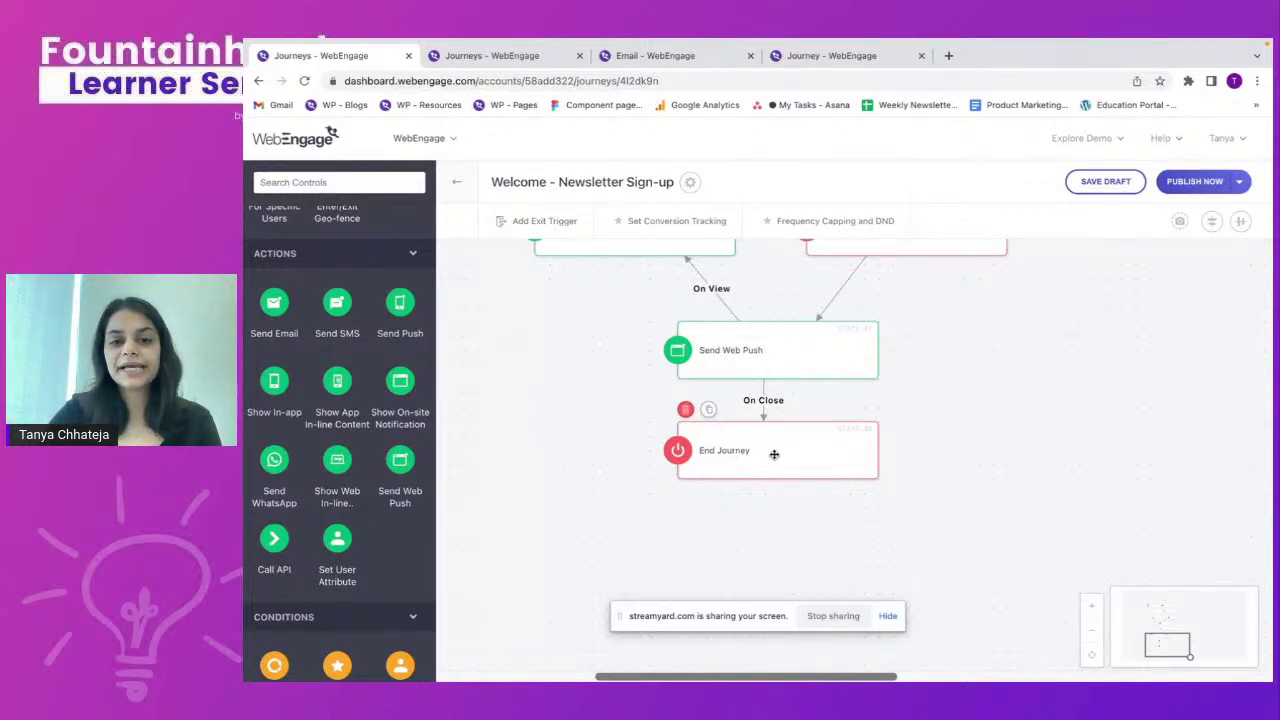
scroll(578, 438, up, 2)
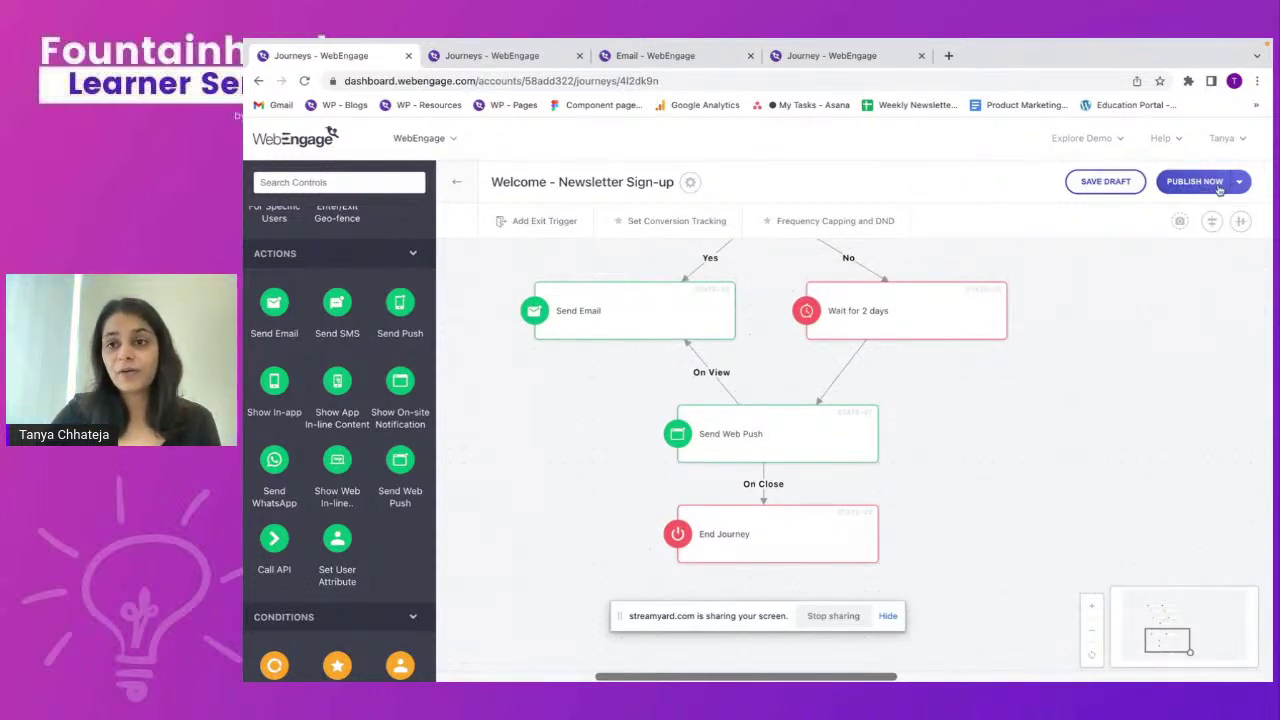
Check the publish-later schedule options, close them without scheduling the journey, and return to the list of journeys.
click(1240, 182)
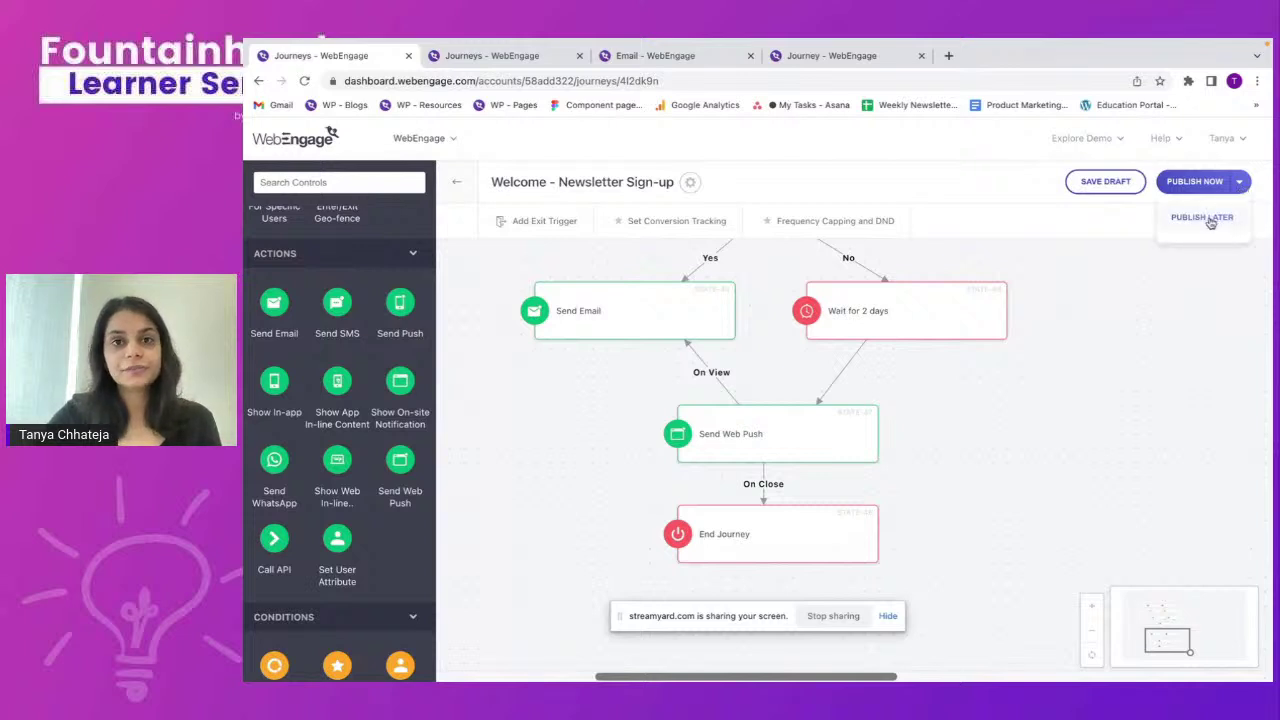
click(1210, 222)
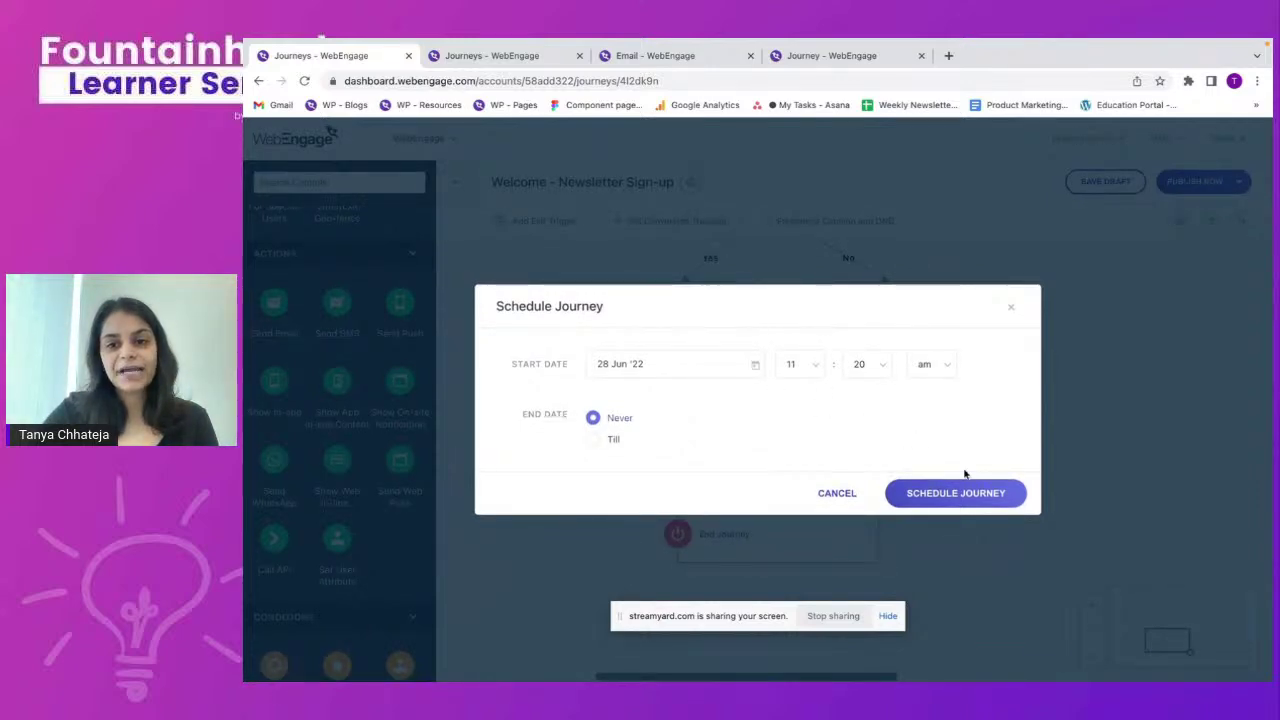
click(1010, 310)
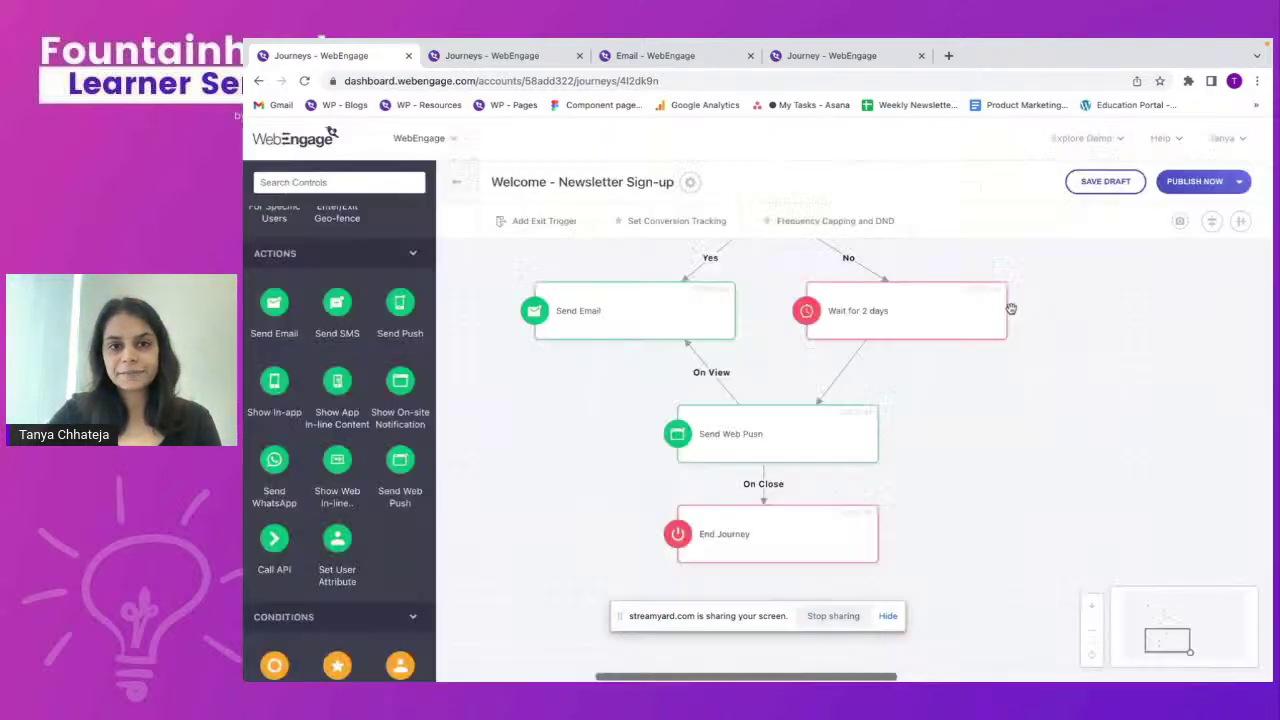
click(457, 183)
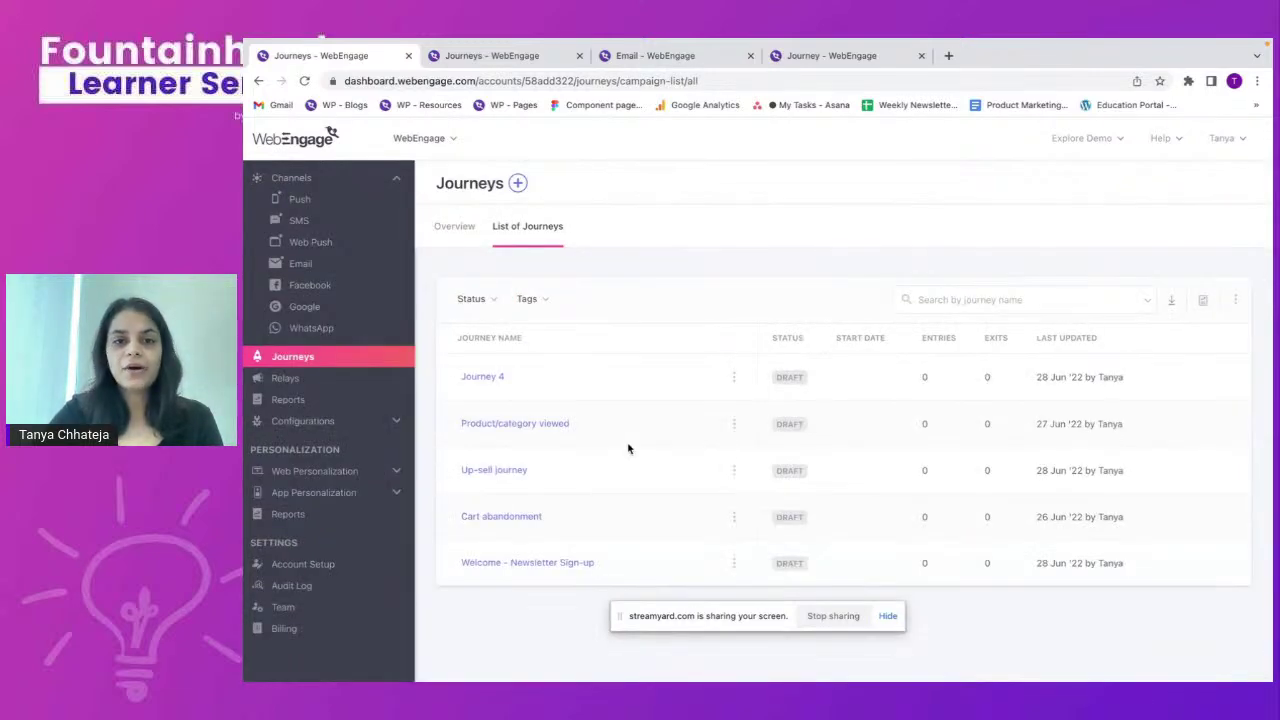
Switch to the PowerPoint slide show, advance to the Product viewed use case slide, and leave the slide show.
key(ctrl+Right)
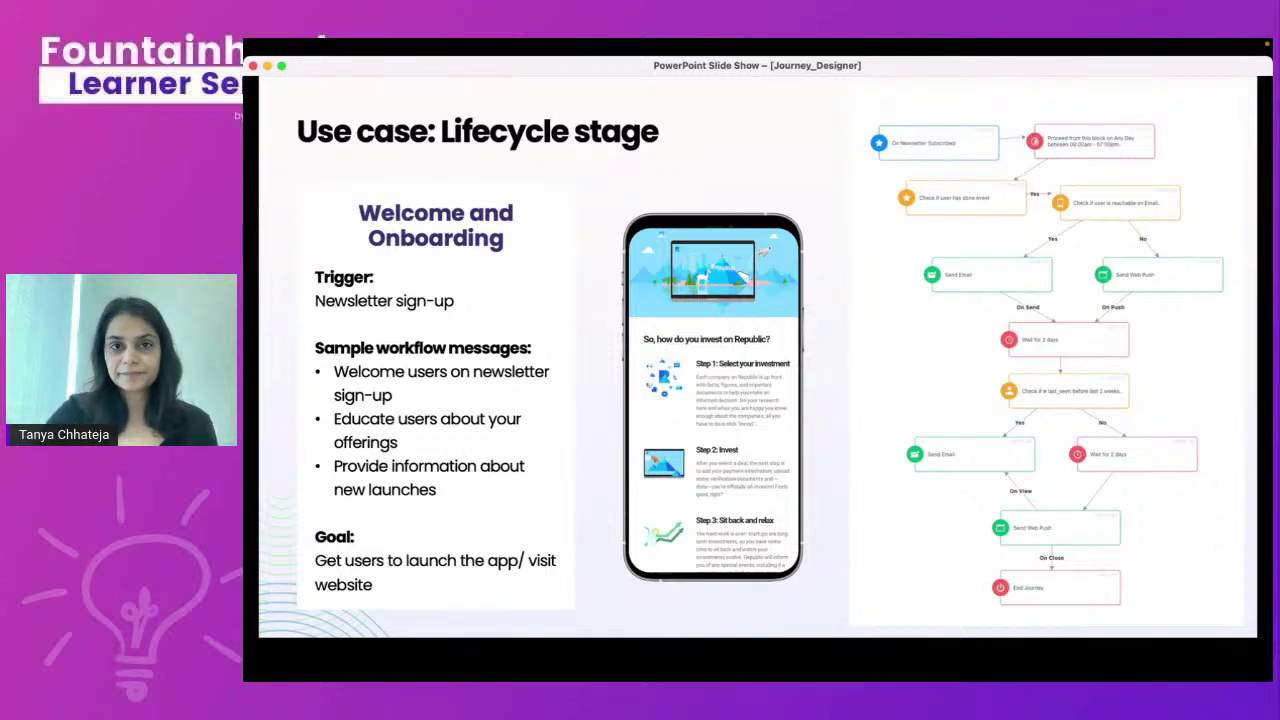
key(Right)
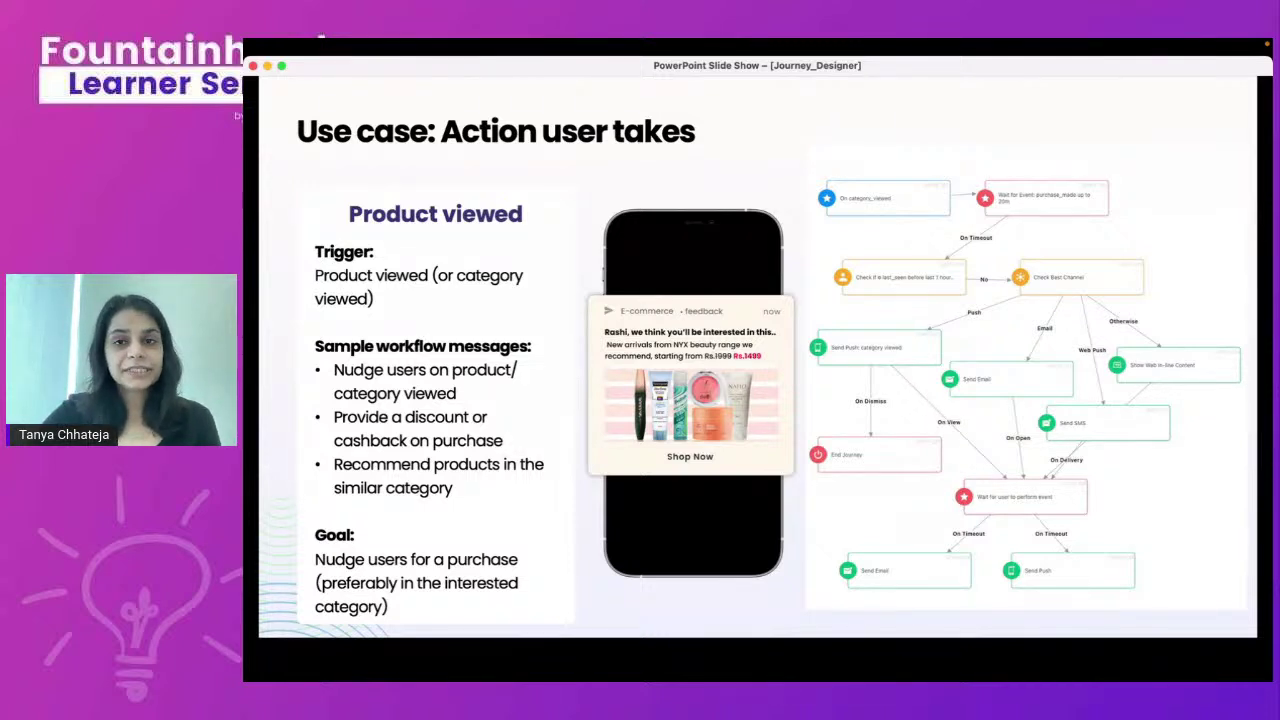
key(ctrl+Right)
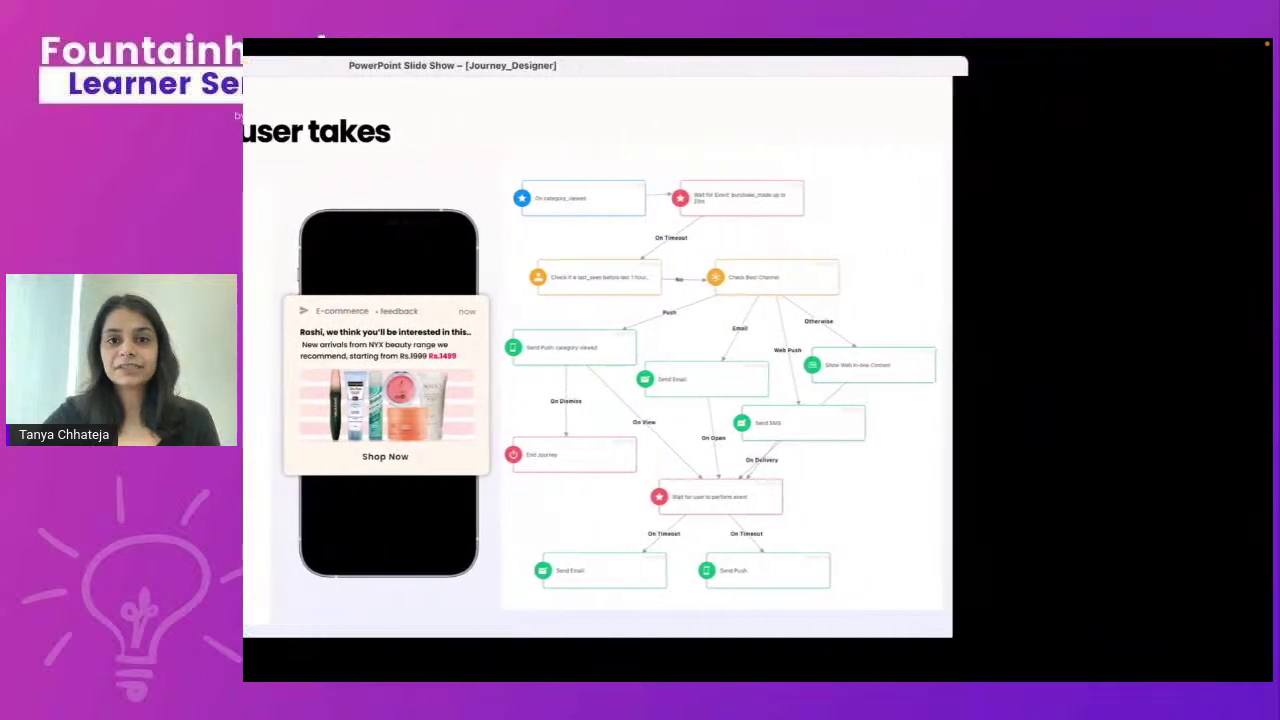
Switch back to WebEngage in the browser and open the Product/category viewed journey, showing the start of its flow.
key(ctrl+Right)
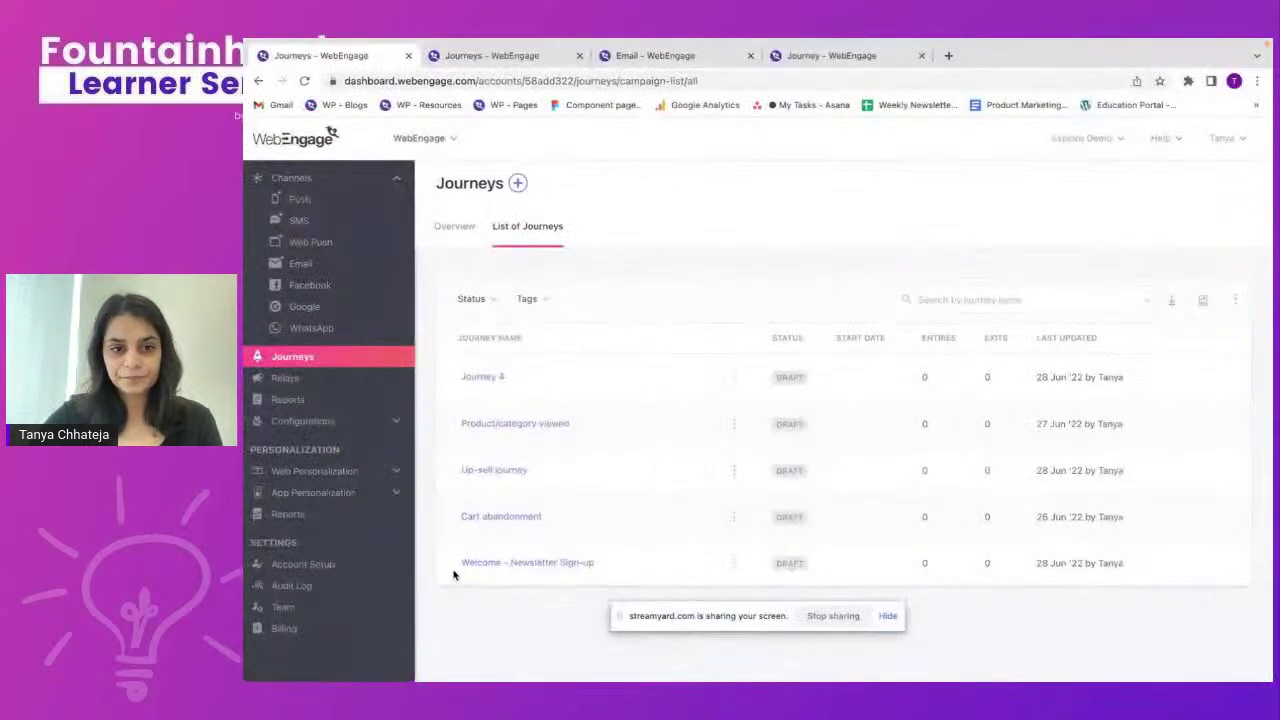
click(560, 427)
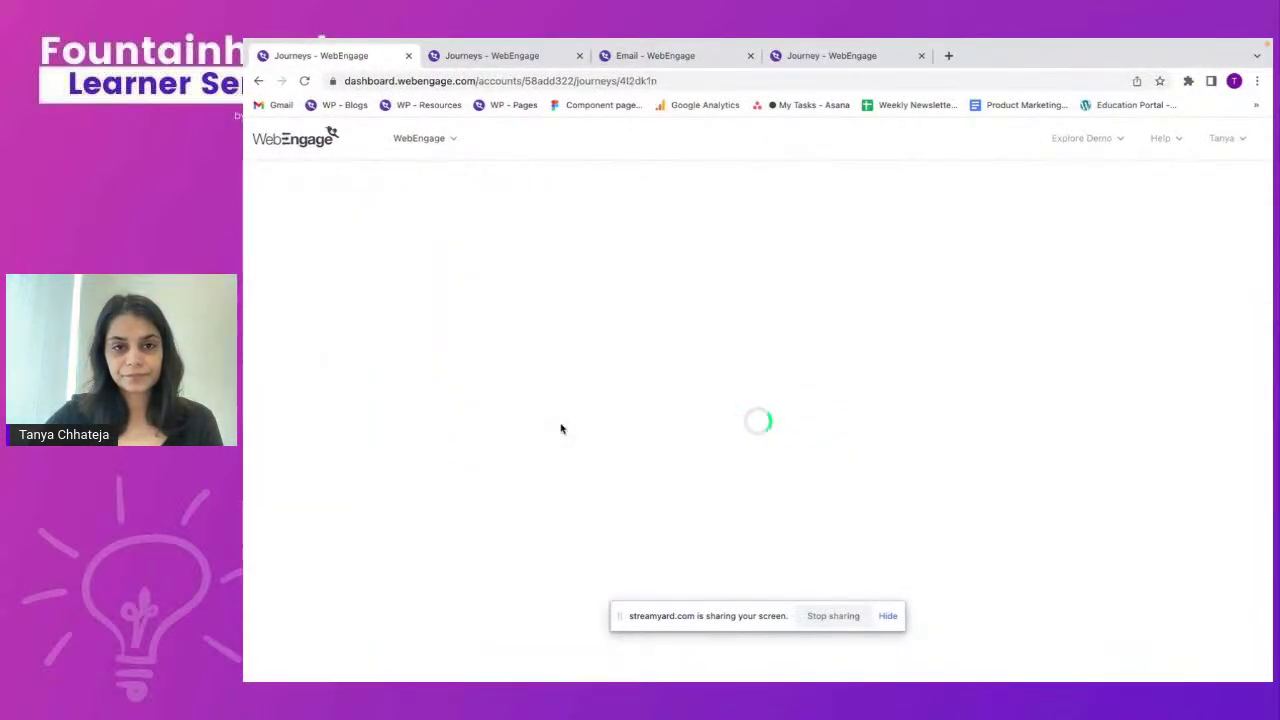
scroll(660, 403, right, 3)
scroll(660, 404, down, 2)
scroll(660, 404, right, 3)
scroll(583, 346, up, 1)
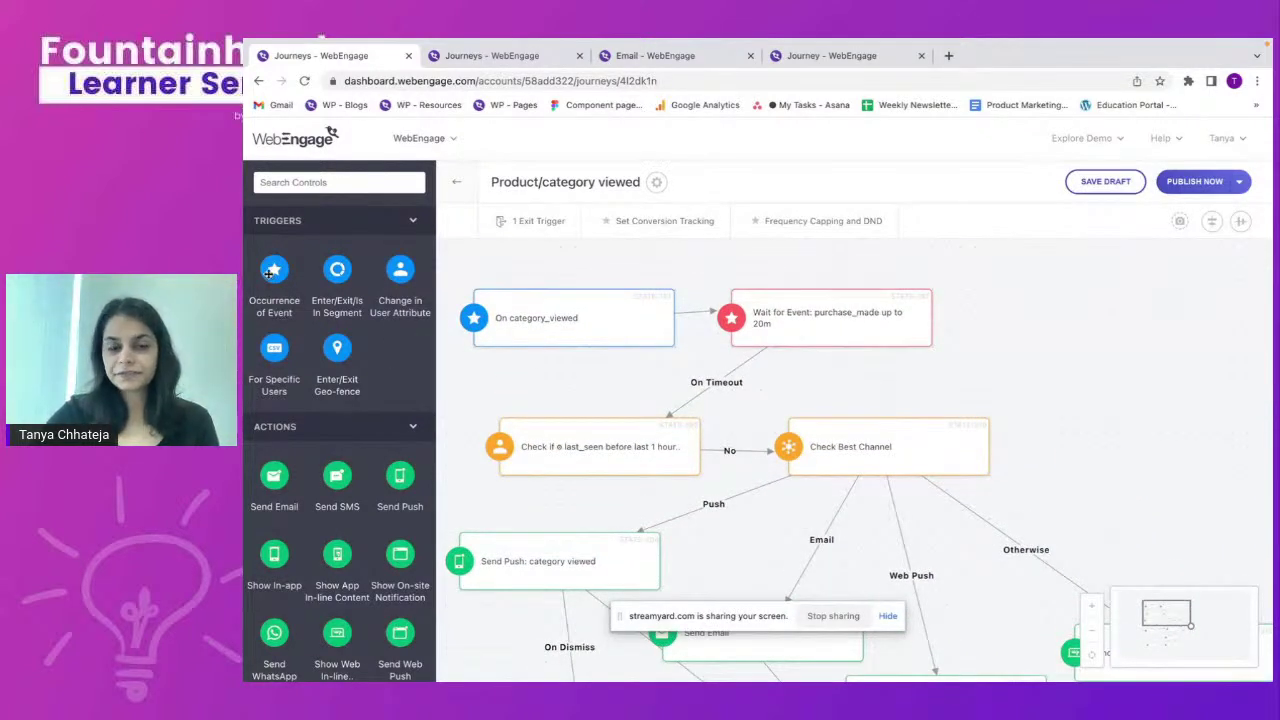
Review the category_viewed trigger and its event filter on attr1_sub_category, and close both without changes.
click(520, 318)
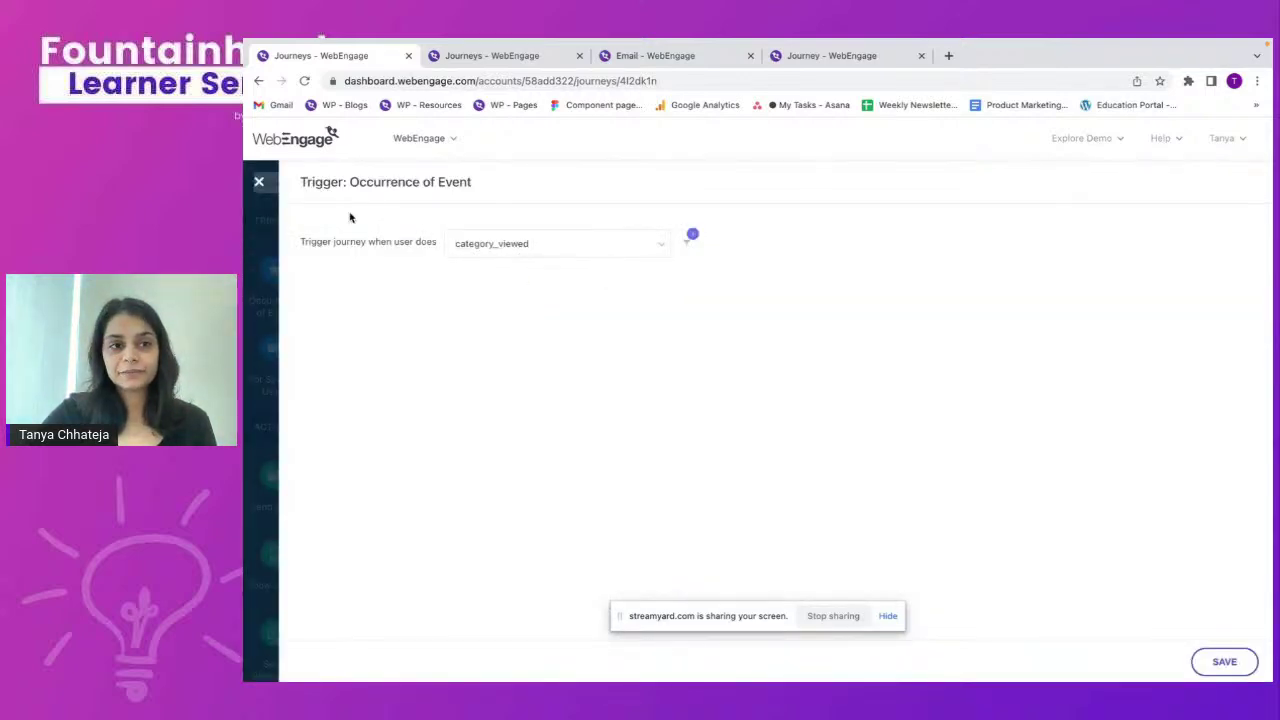
click(258, 181)
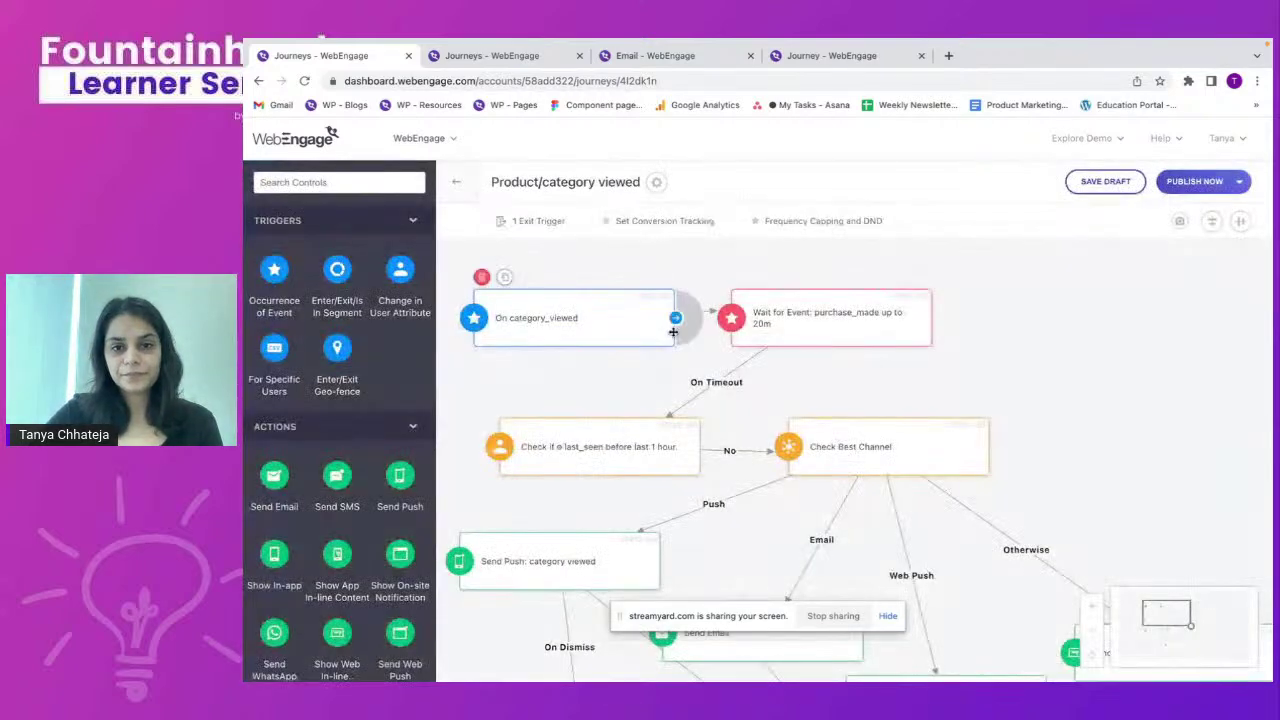
click(548, 320)
click(690, 238)
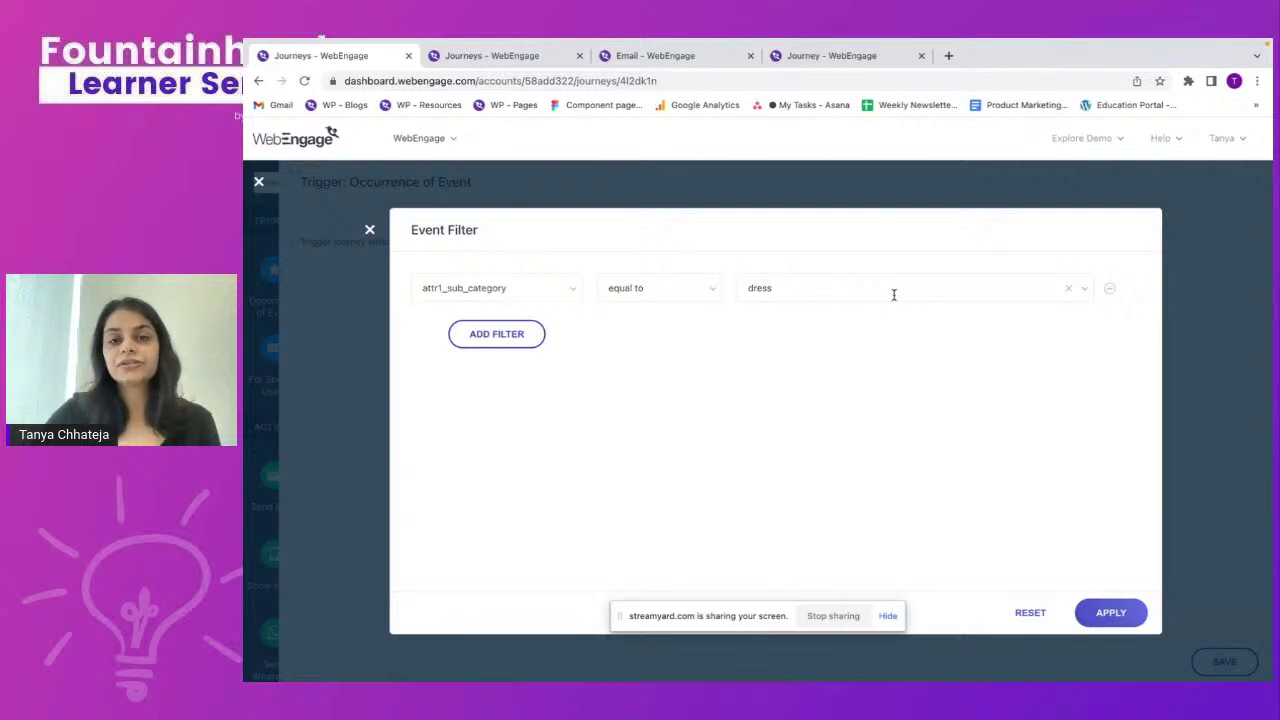
click(369, 230)
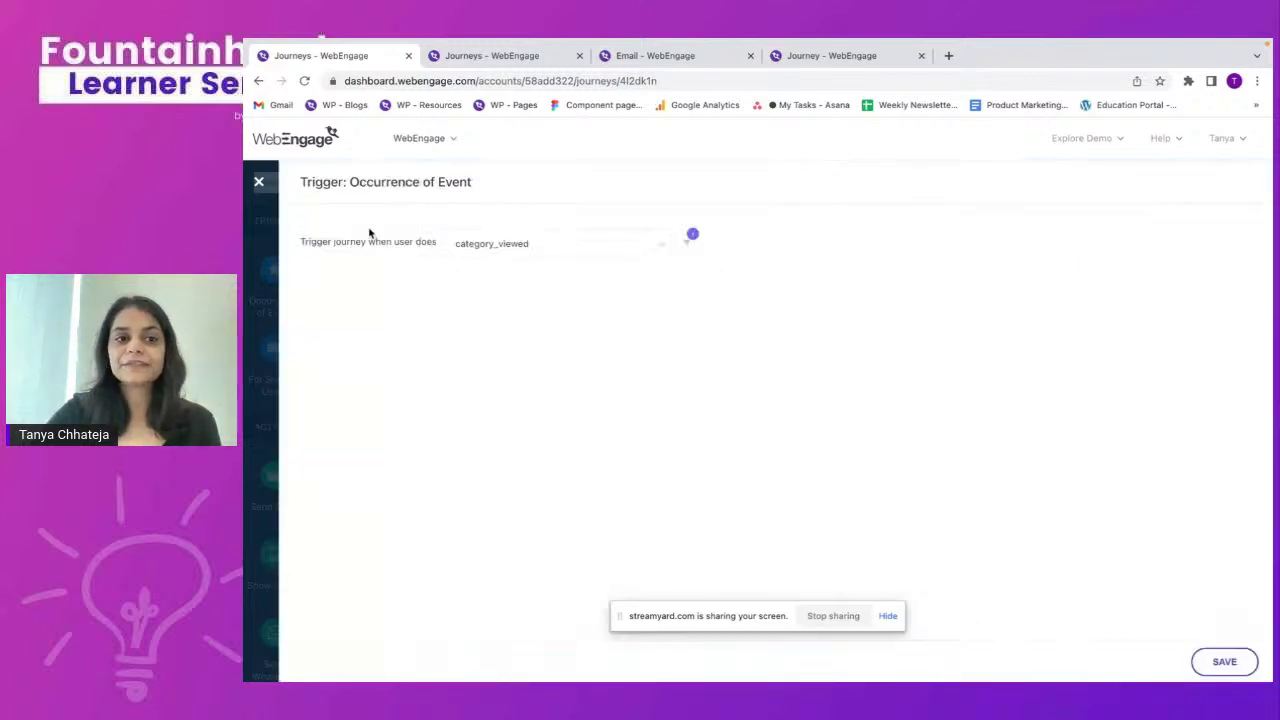
click(259, 184)
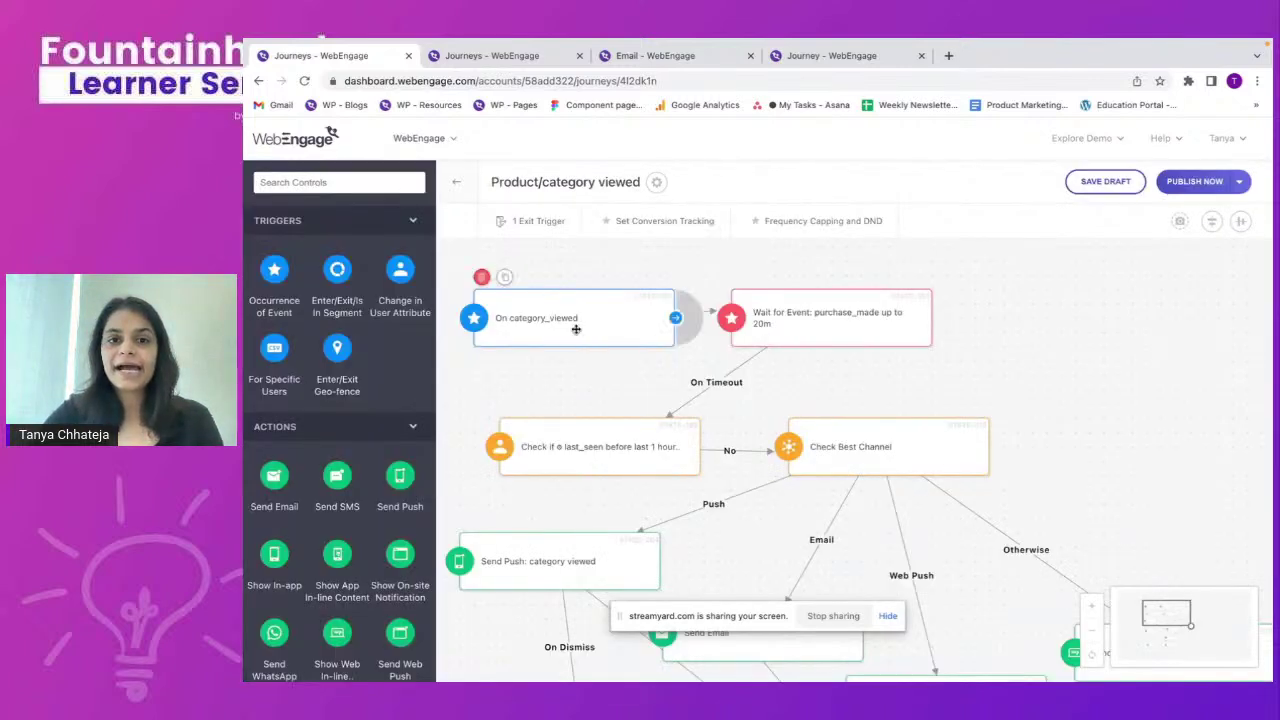
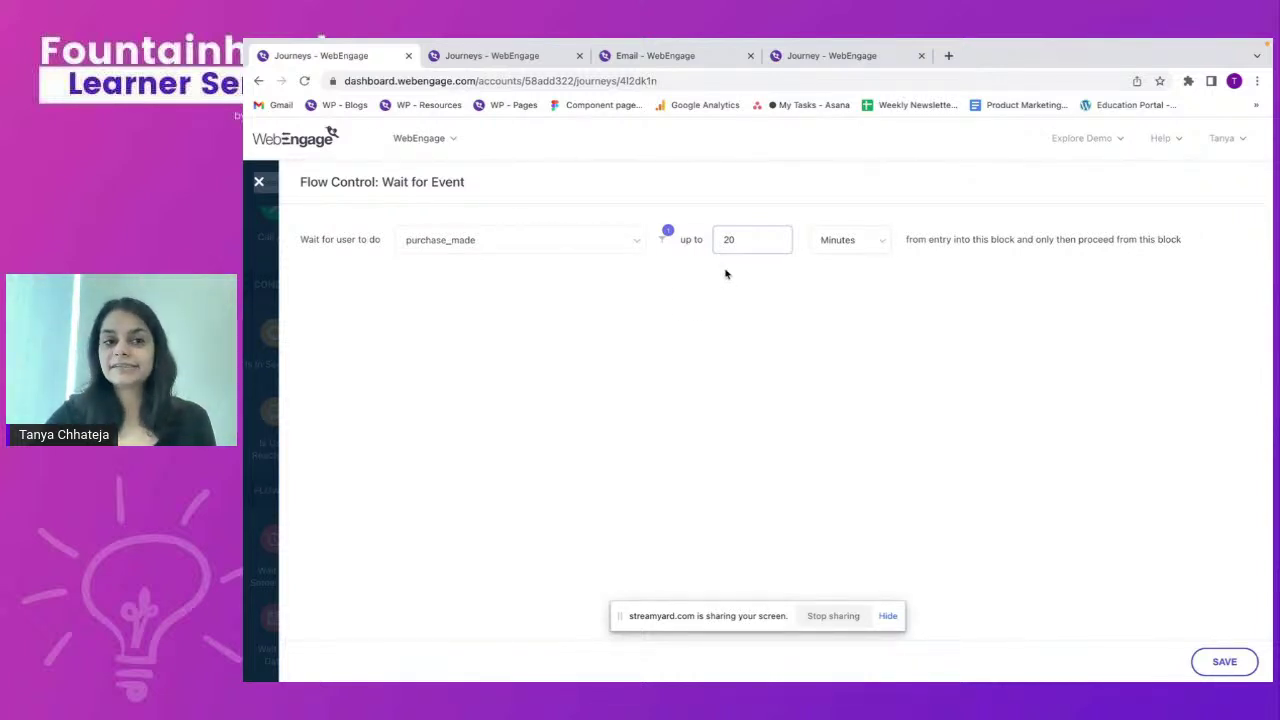
Review the purchase_made wait block and the Last Seen user attribute condition, closing both without changes.
click(259, 182)
mouse_move(818, 320)
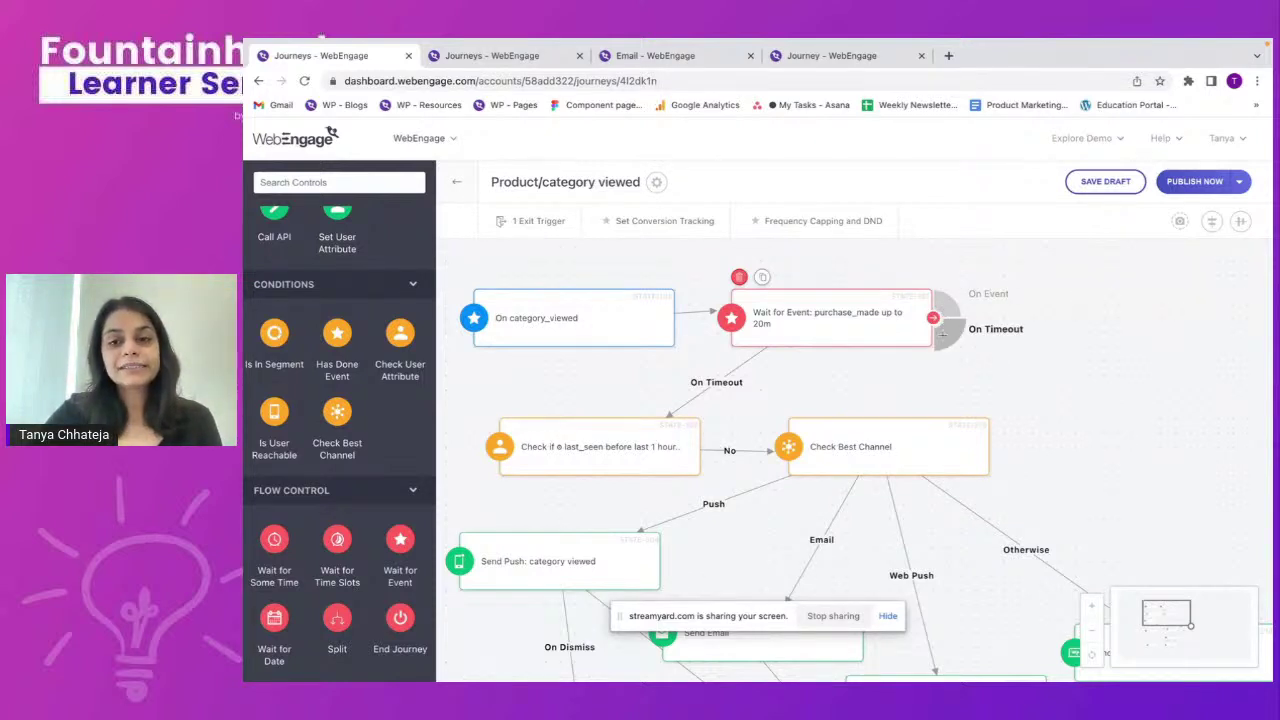
mouse_move(706, 446)
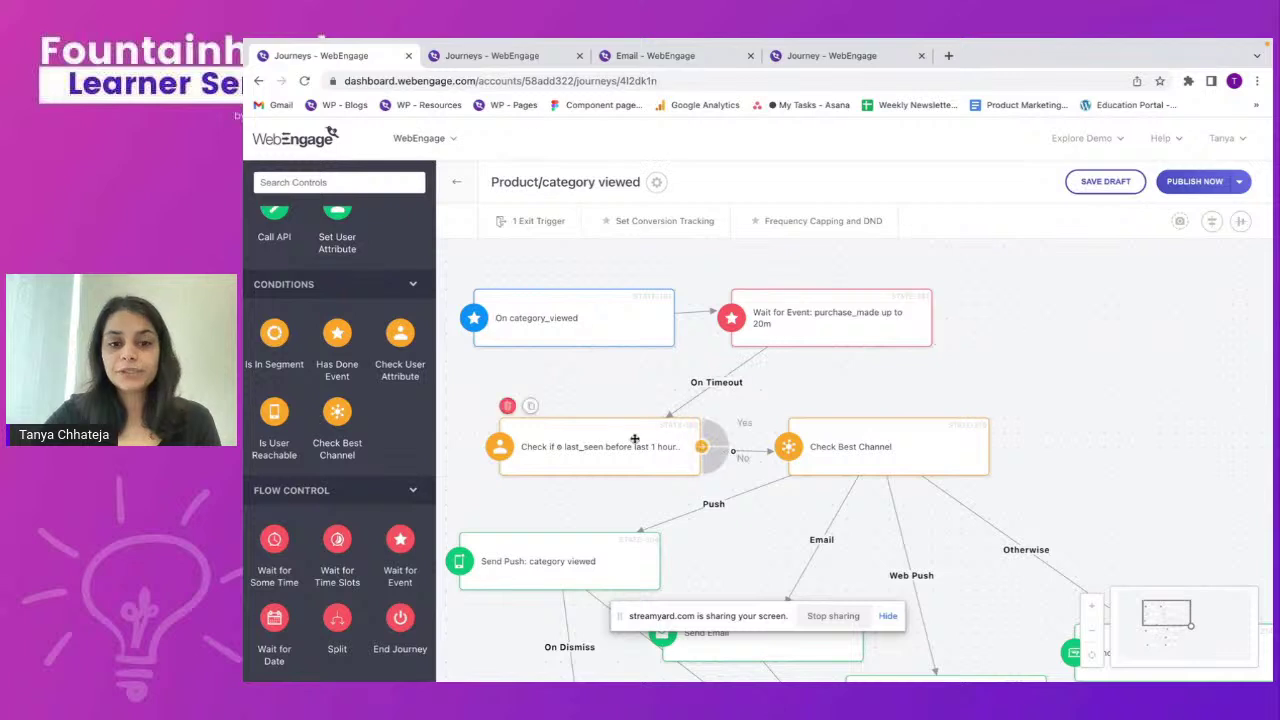
scroll(605, 458, down, 1)
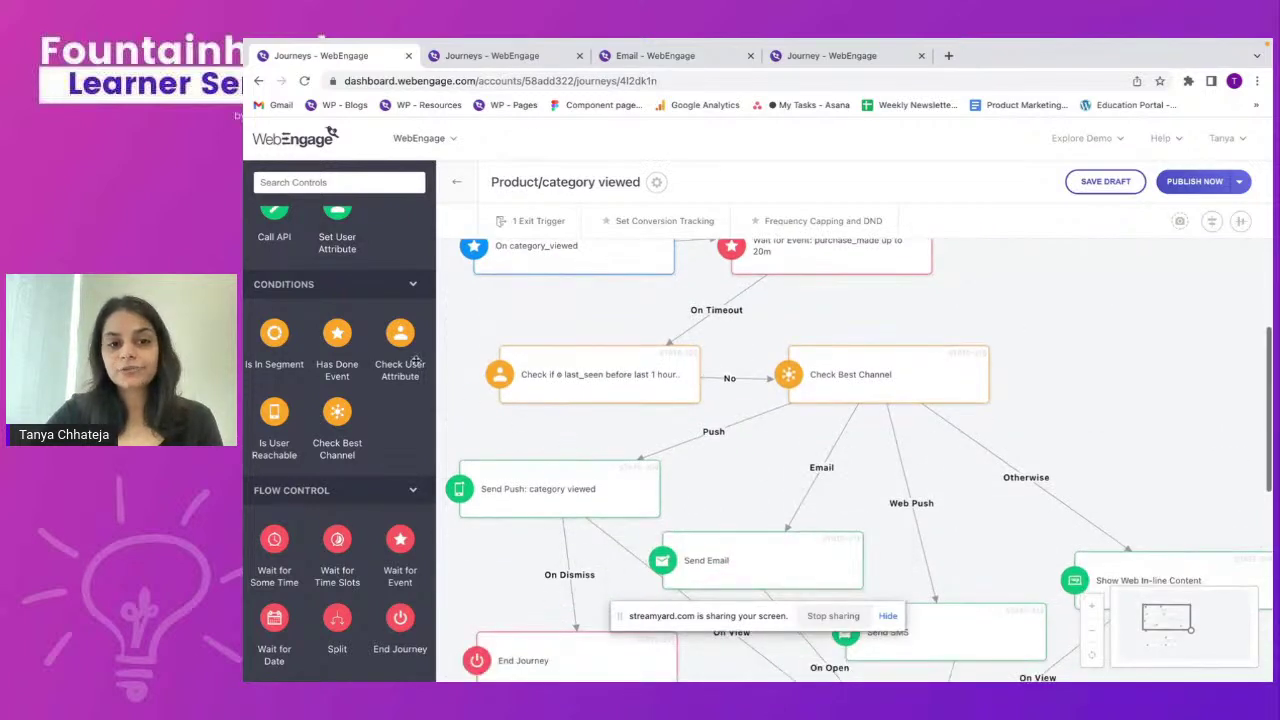
double_click(615, 380)
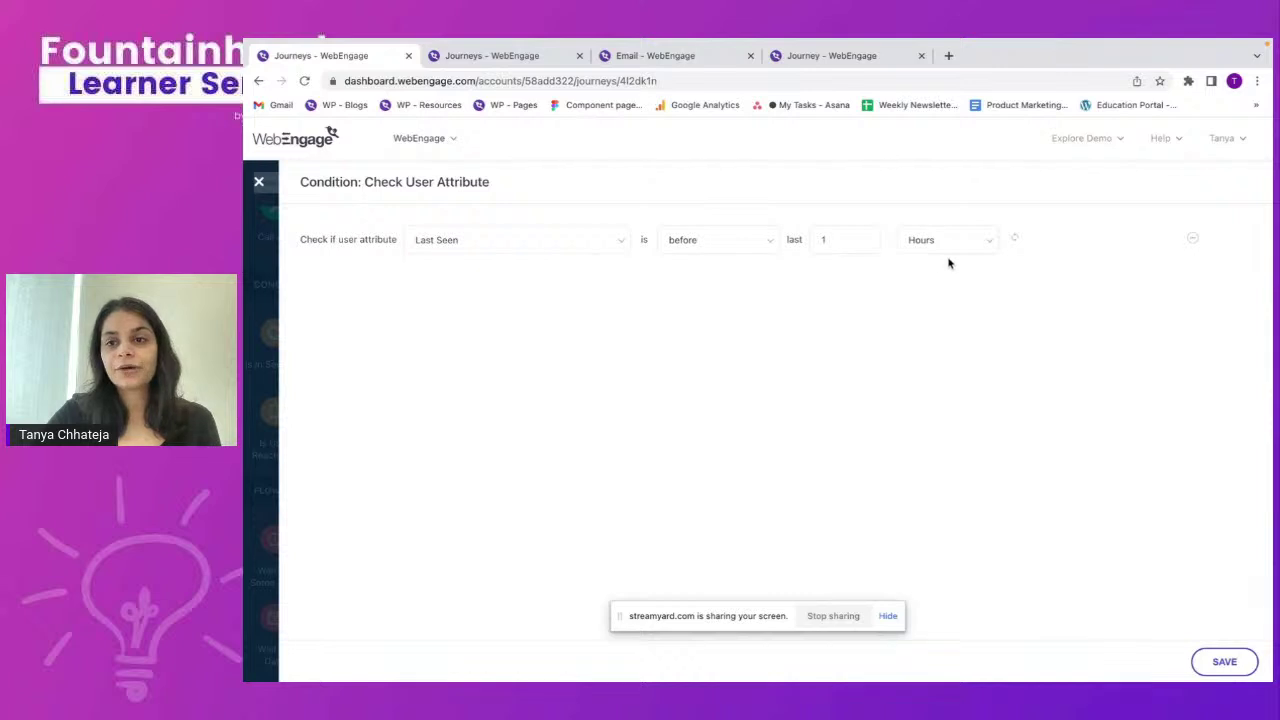
click(258, 183)
scroll(620, 434, up, 1)
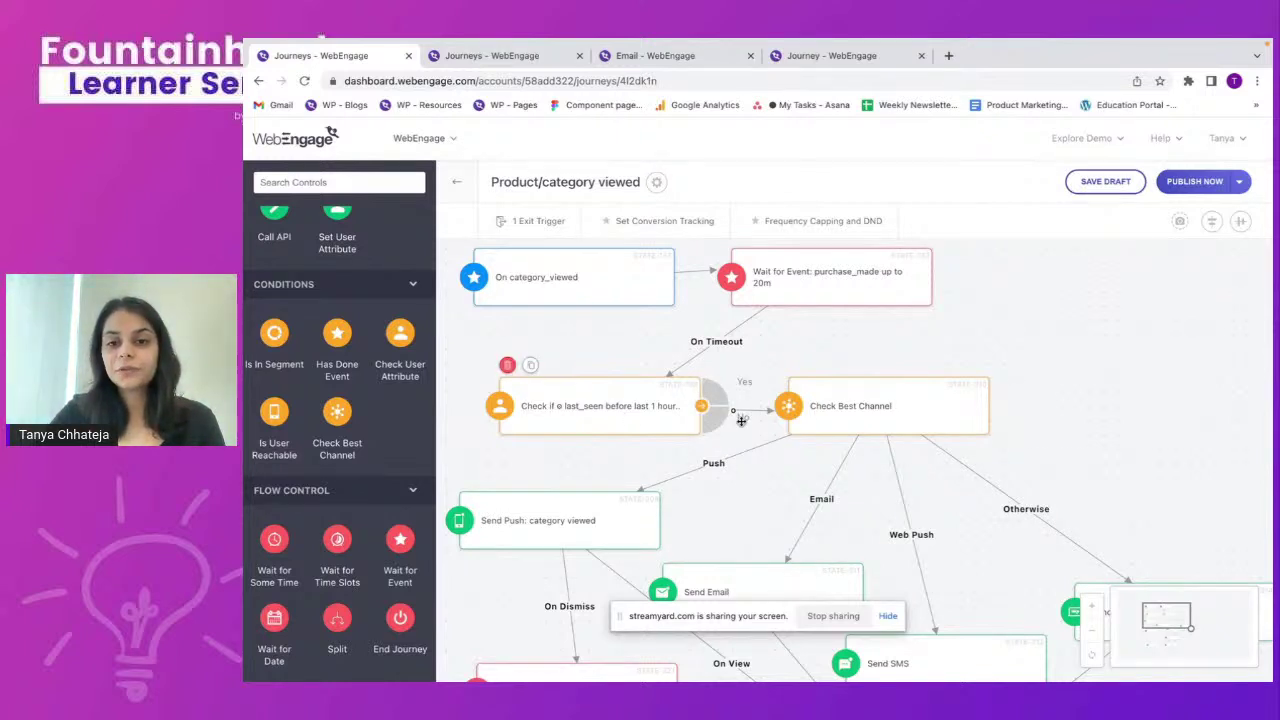
Examine the Check Best Channel block and its Push, Email, Web Push and Otherwise branches down to the connected message blocks.
scroll(886, 414, down, 2)
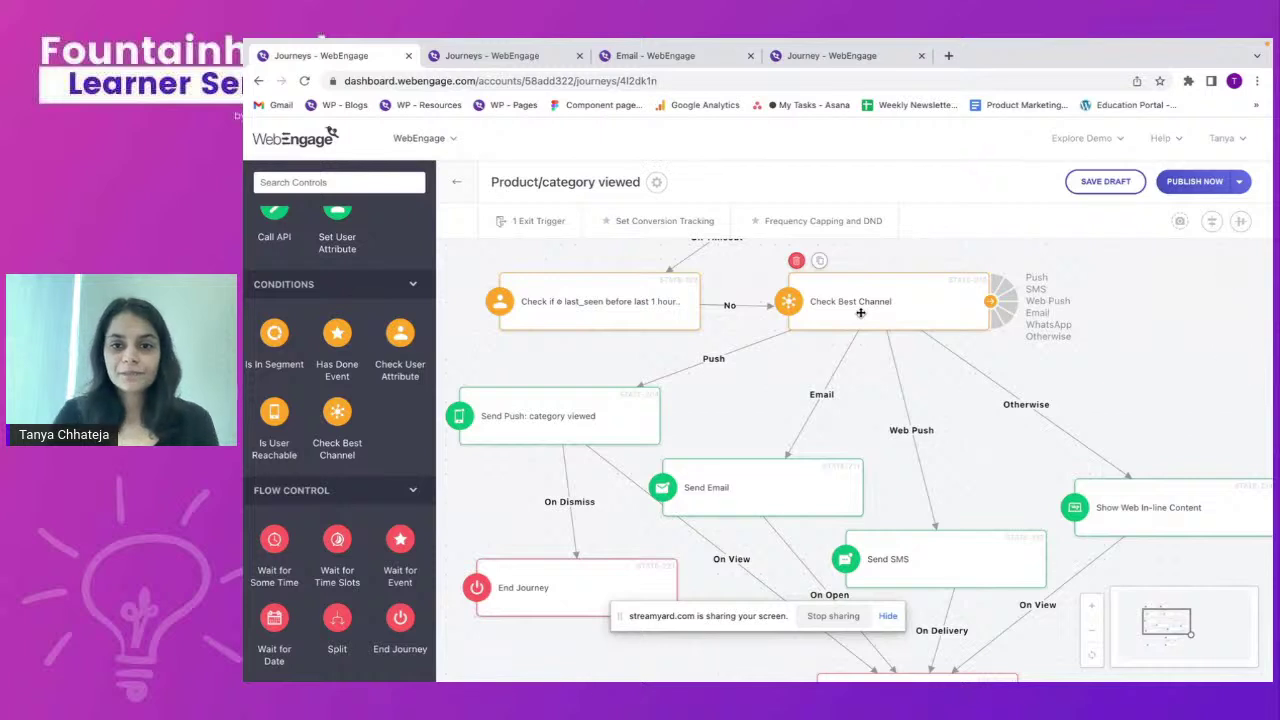
scroll(860, 313, down, 1)
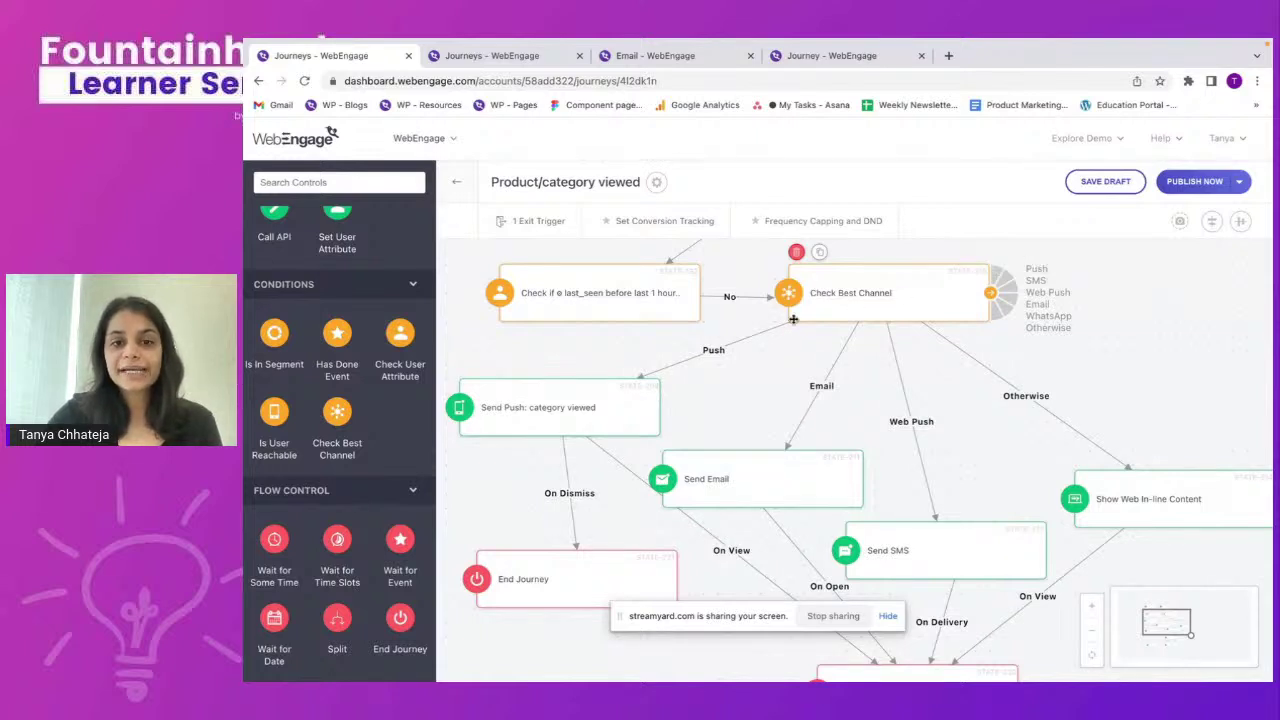
mouse_move(560, 415)
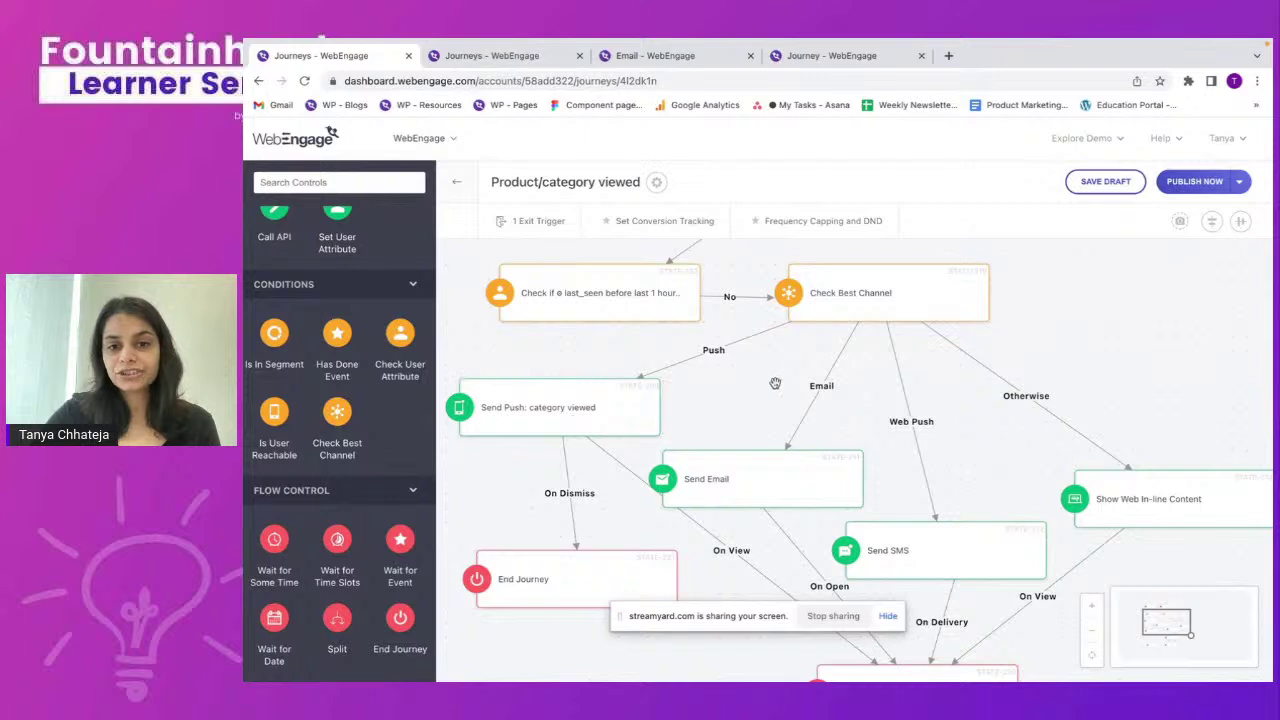
mouse_move(992, 290)
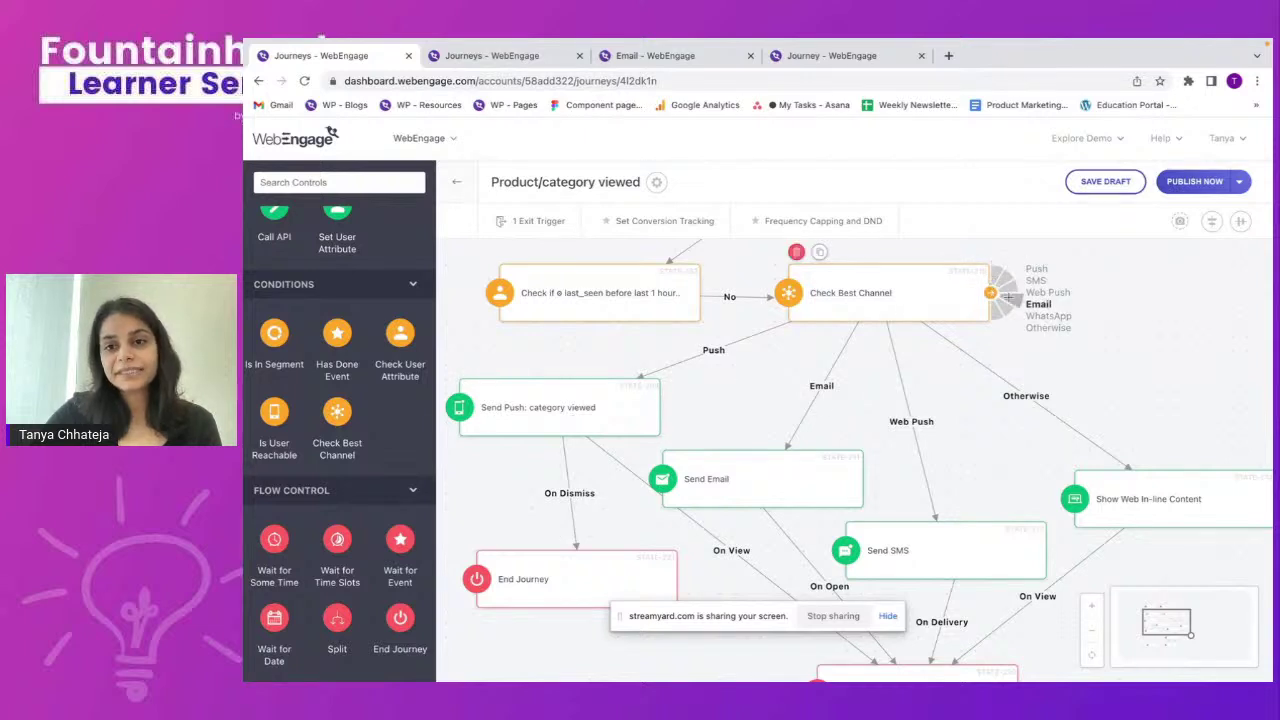
mouse_move(781, 472)
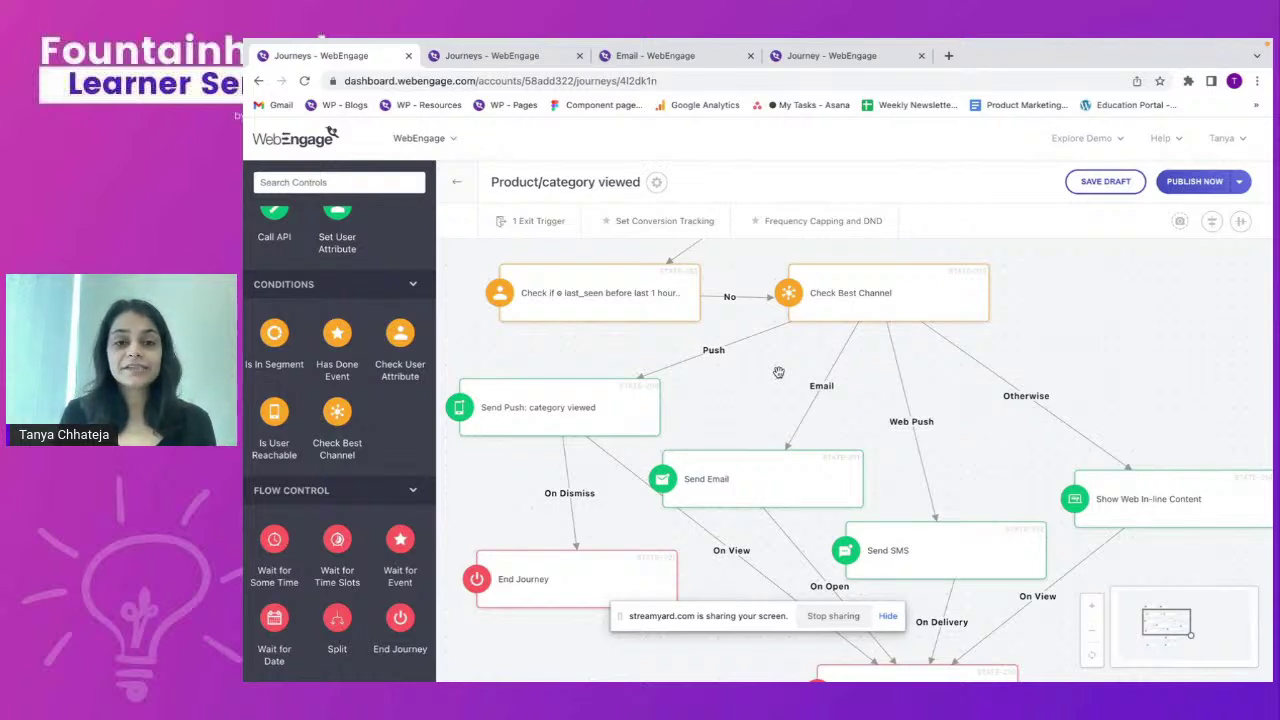
mouse_move(633, 416)
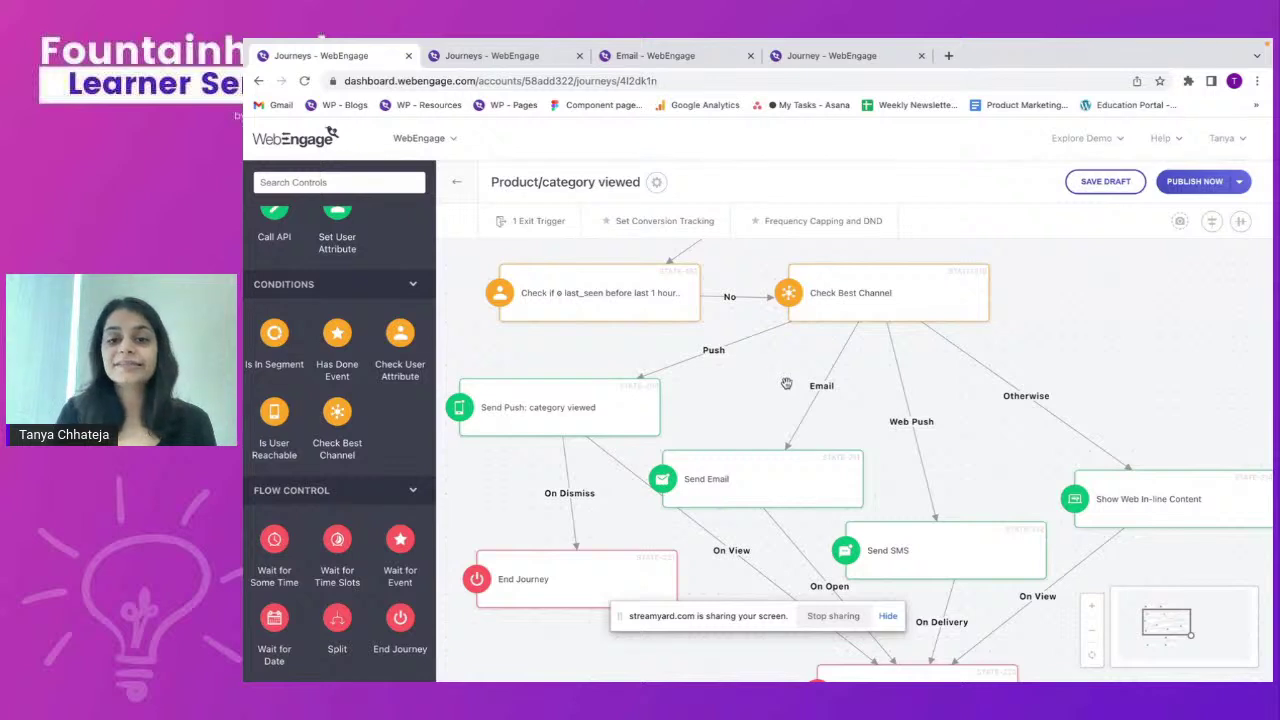
mouse_move(786, 494)
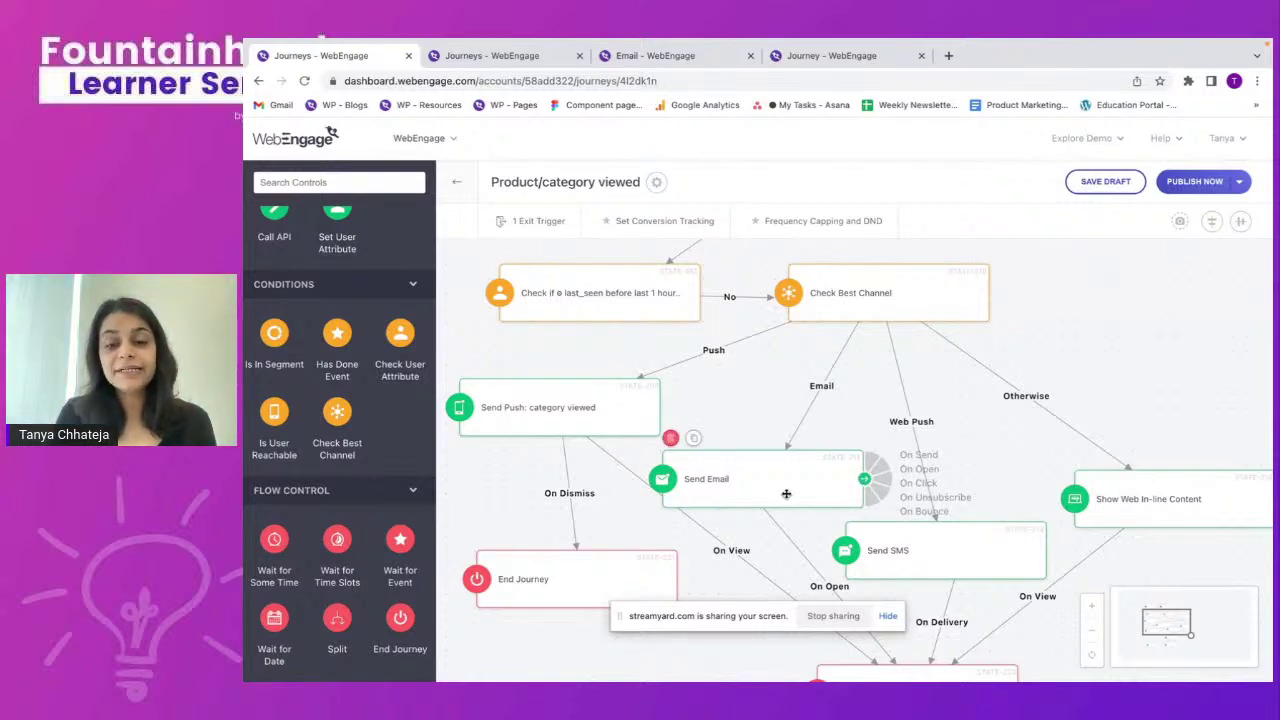
mouse_move(950, 298)
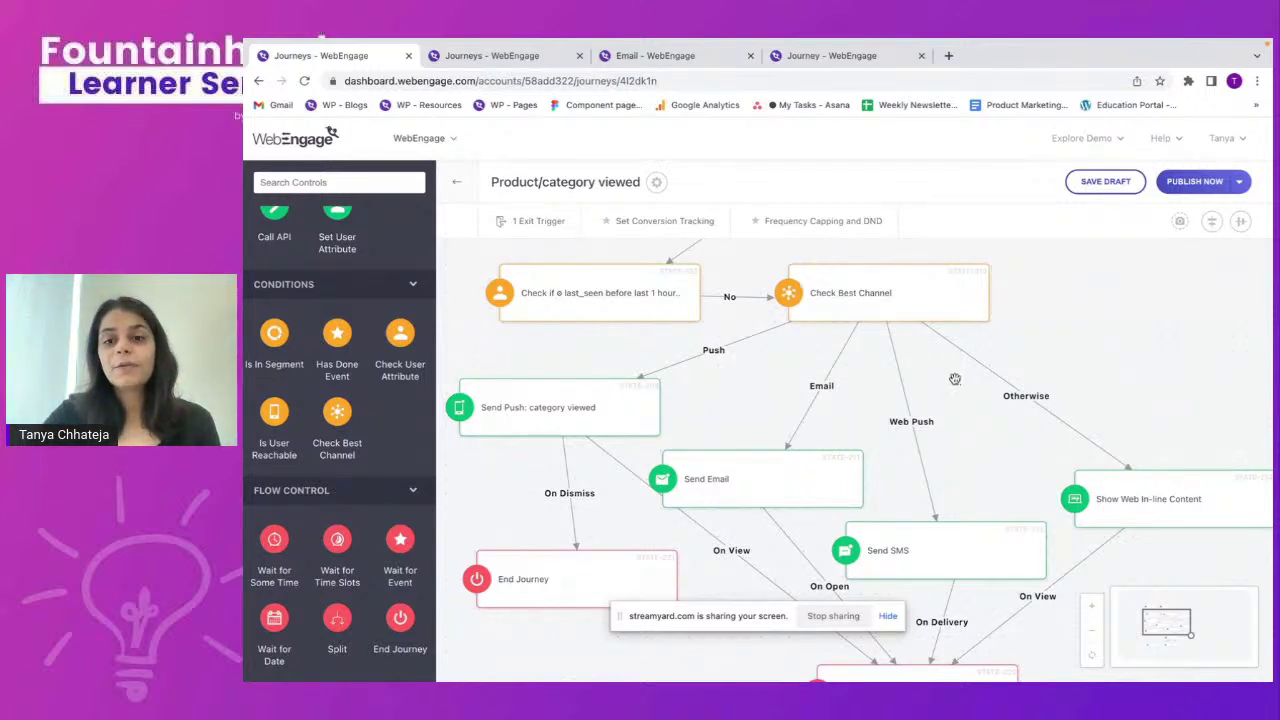
scroll(955, 380, down, 1)
scroll(1176, 492, right, 1)
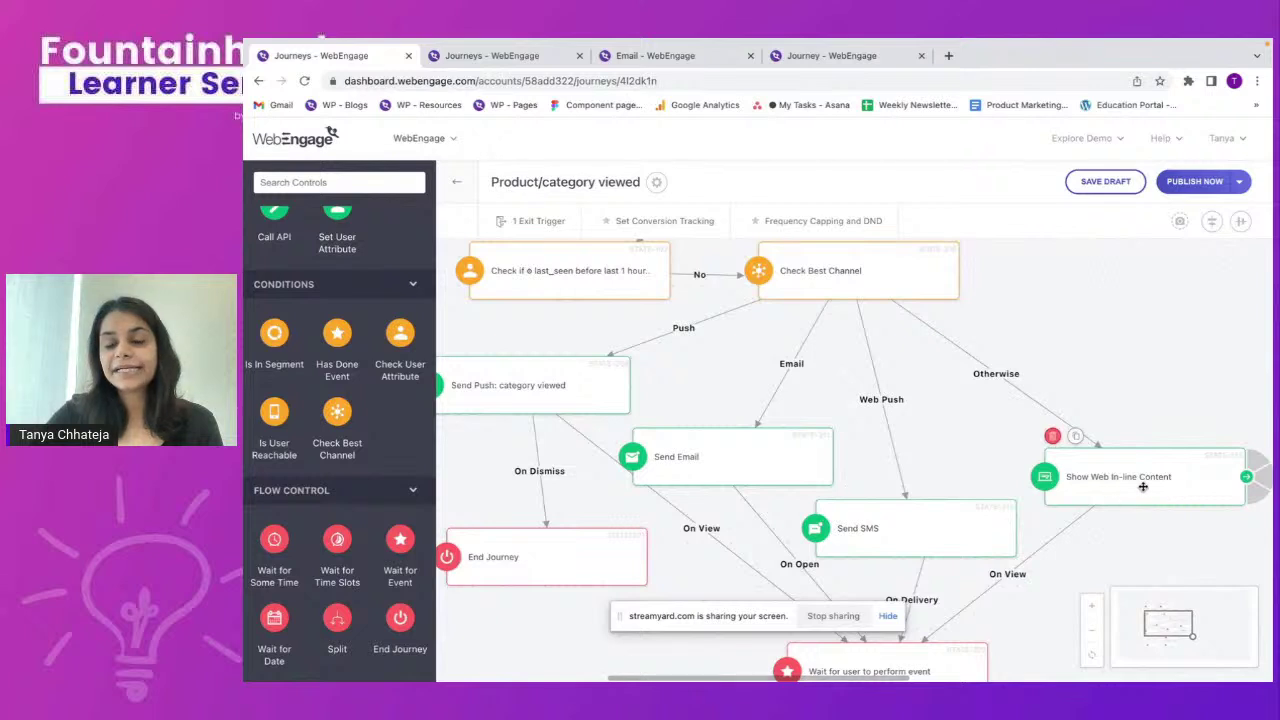
scroll(860, 440, left, 1)
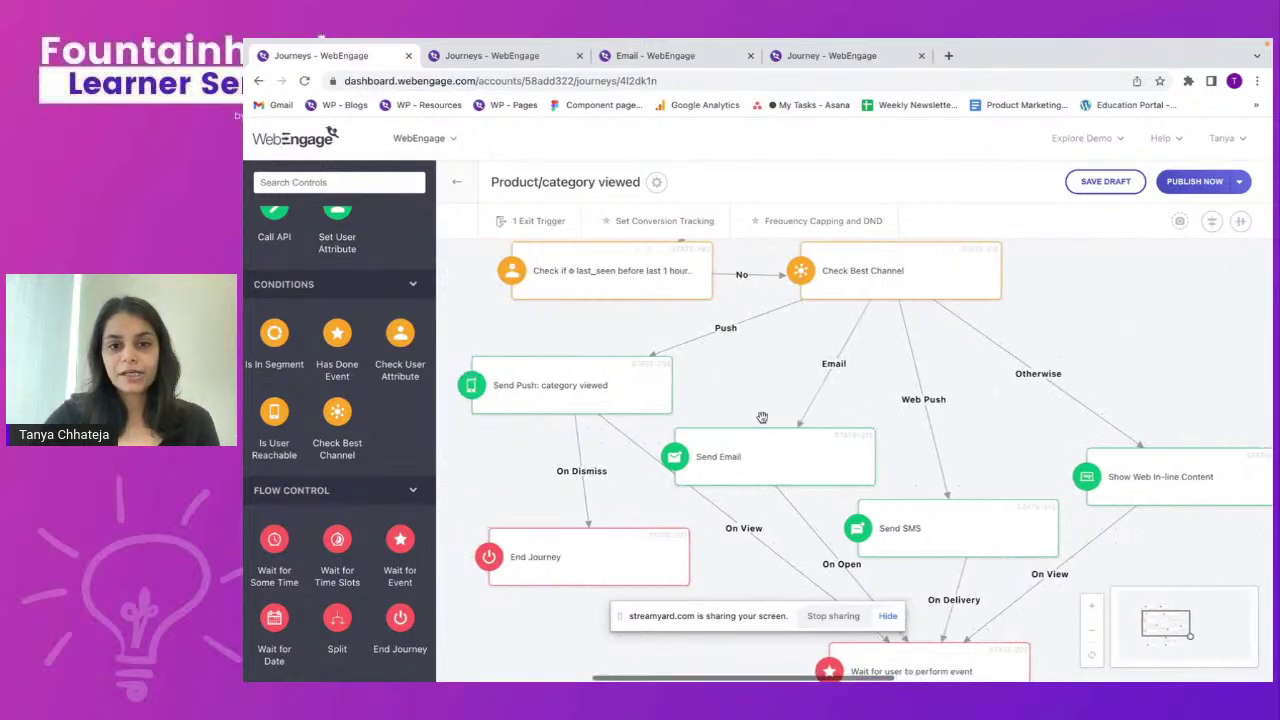
Open the Send Push: category viewed campaign and review its message layout, image, title and description.
click(563, 389)
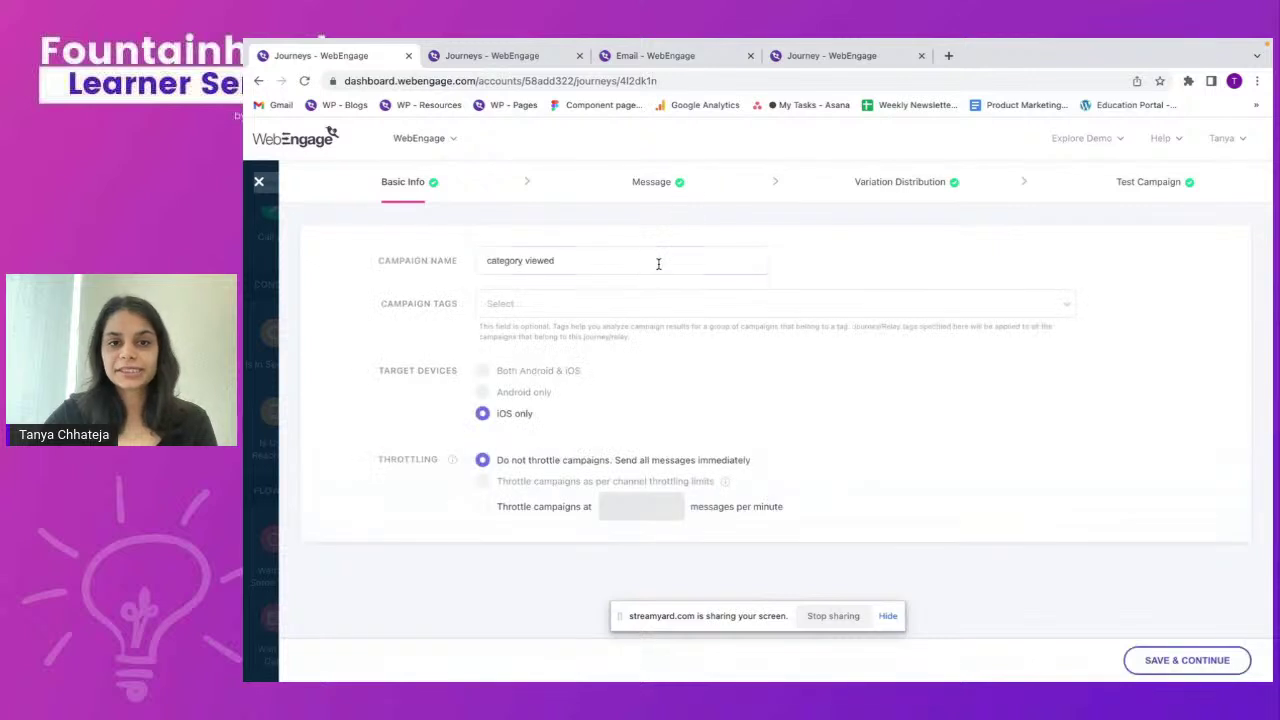
click(674, 186)
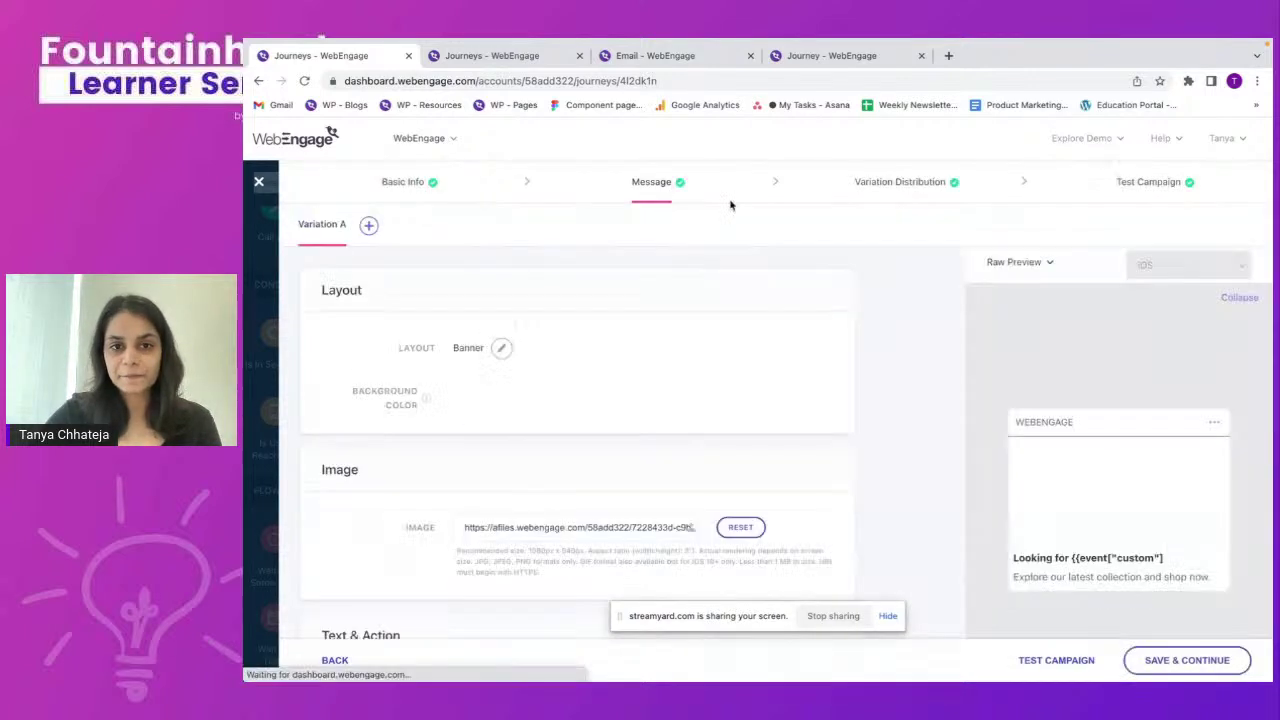
scroll(865, 457, down, 3)
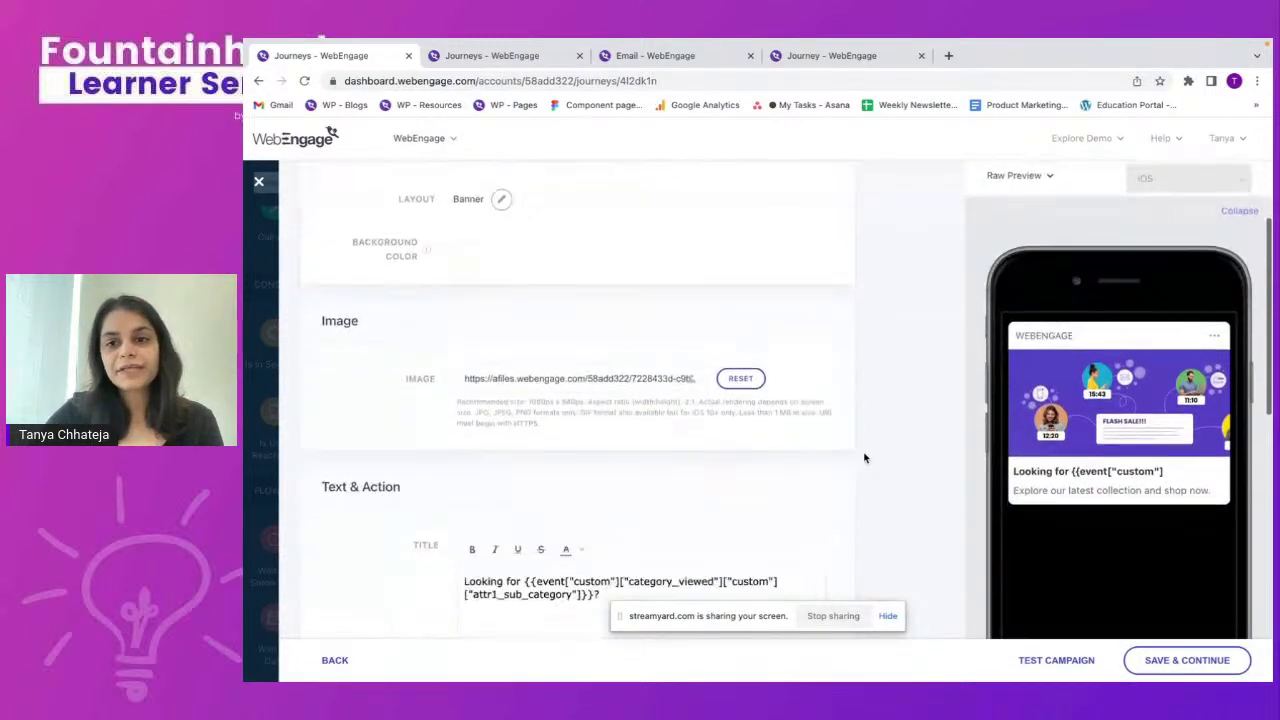
scroll(865, 457, down, 1)
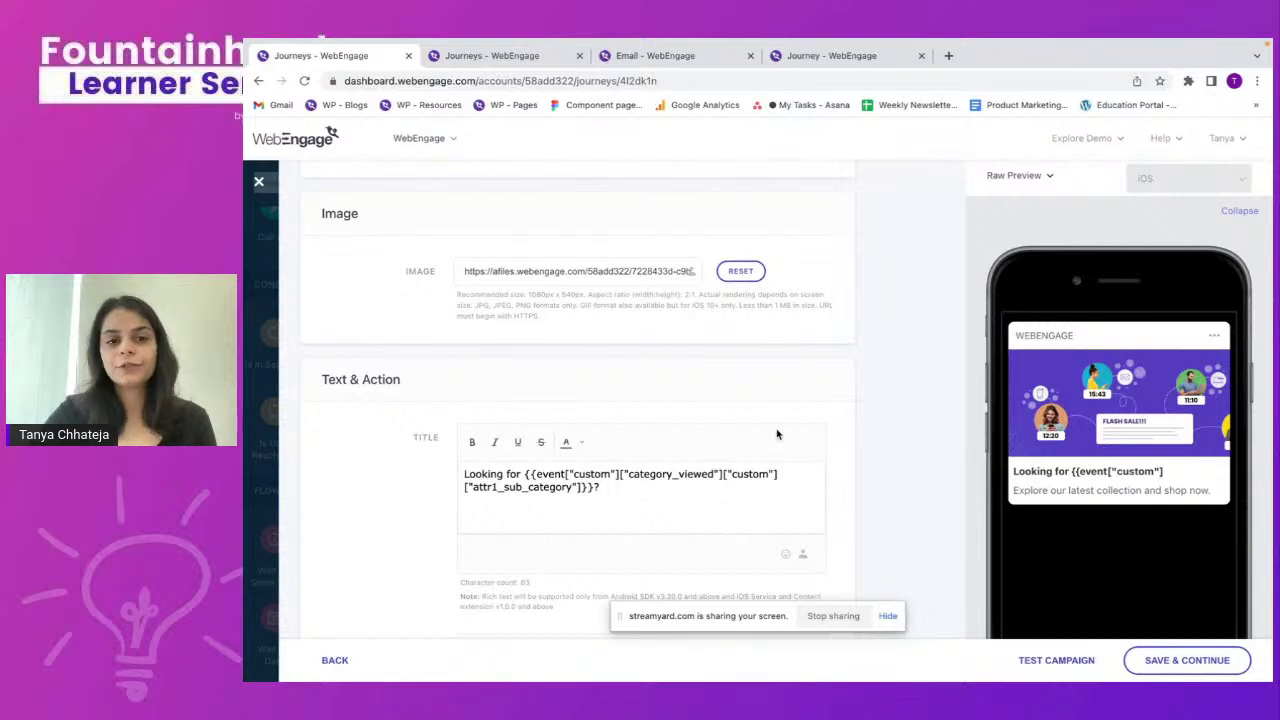
scroll(777, 434, down, 2)
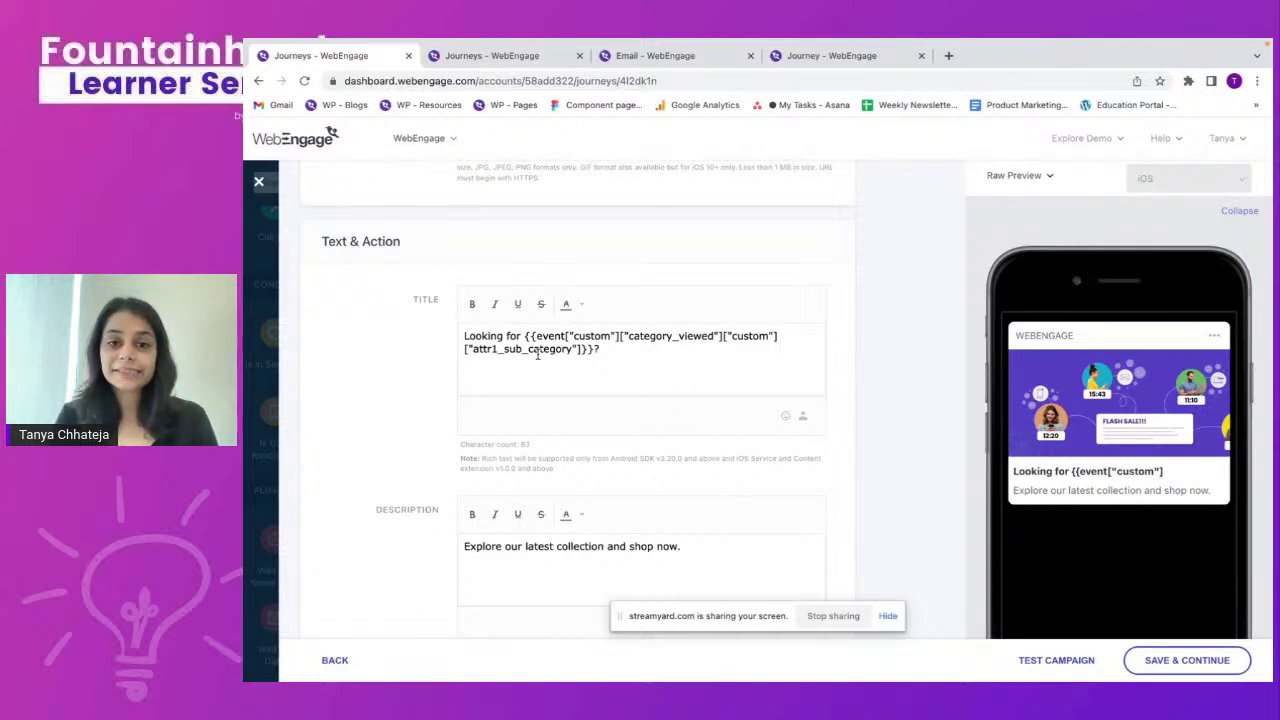
Review the push title's personalization options down to the category_viewed event attributes, and close the list without inserting anything.
drag(524, 336, 593, 349)
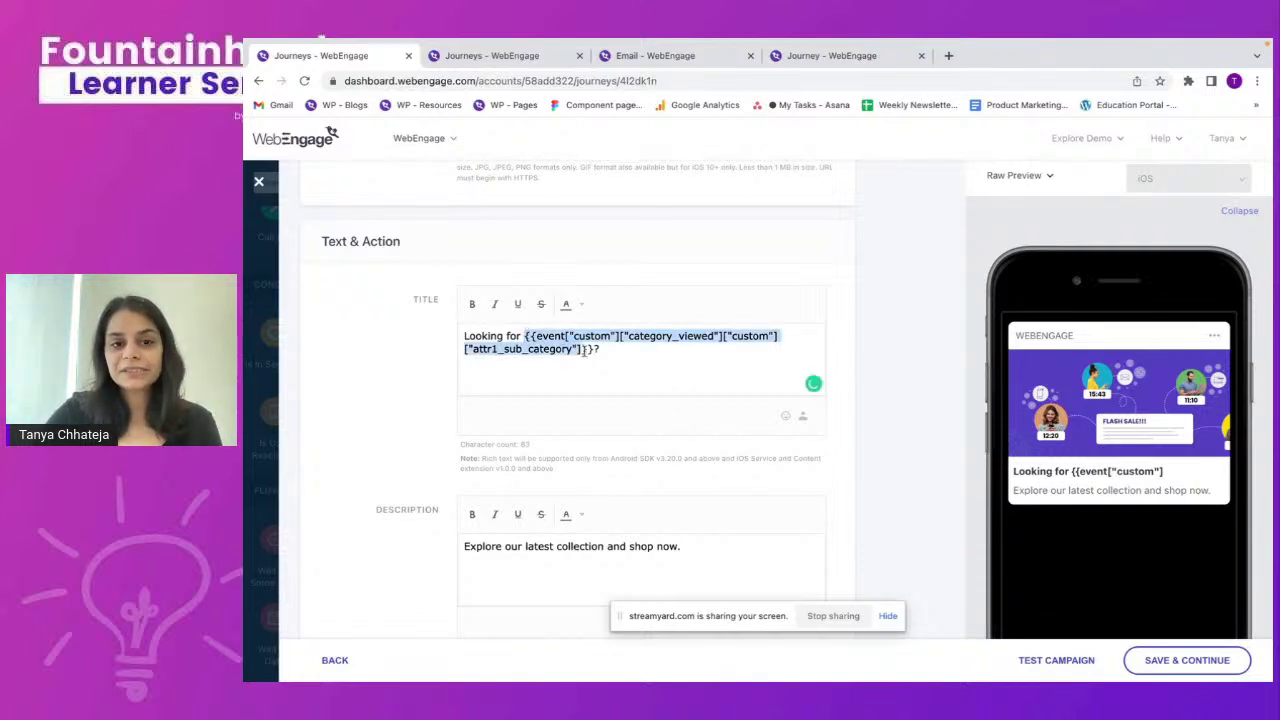
click(652, 347)
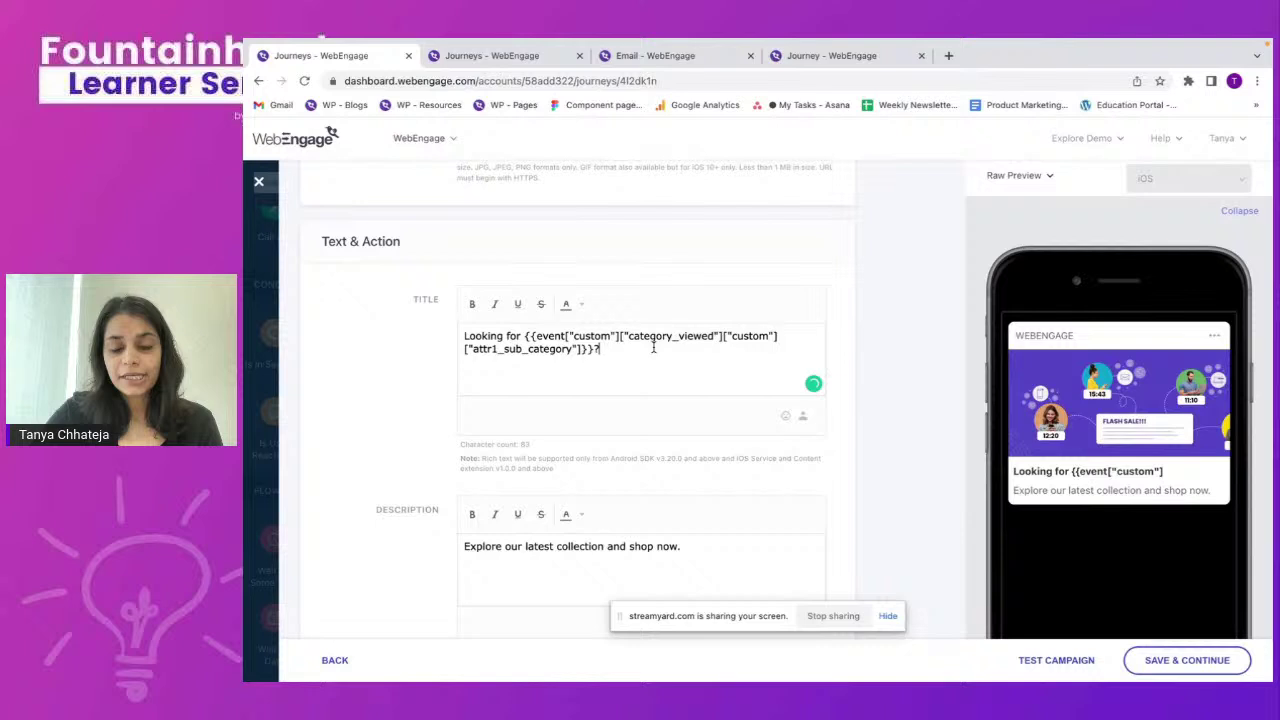
click(803, 418)
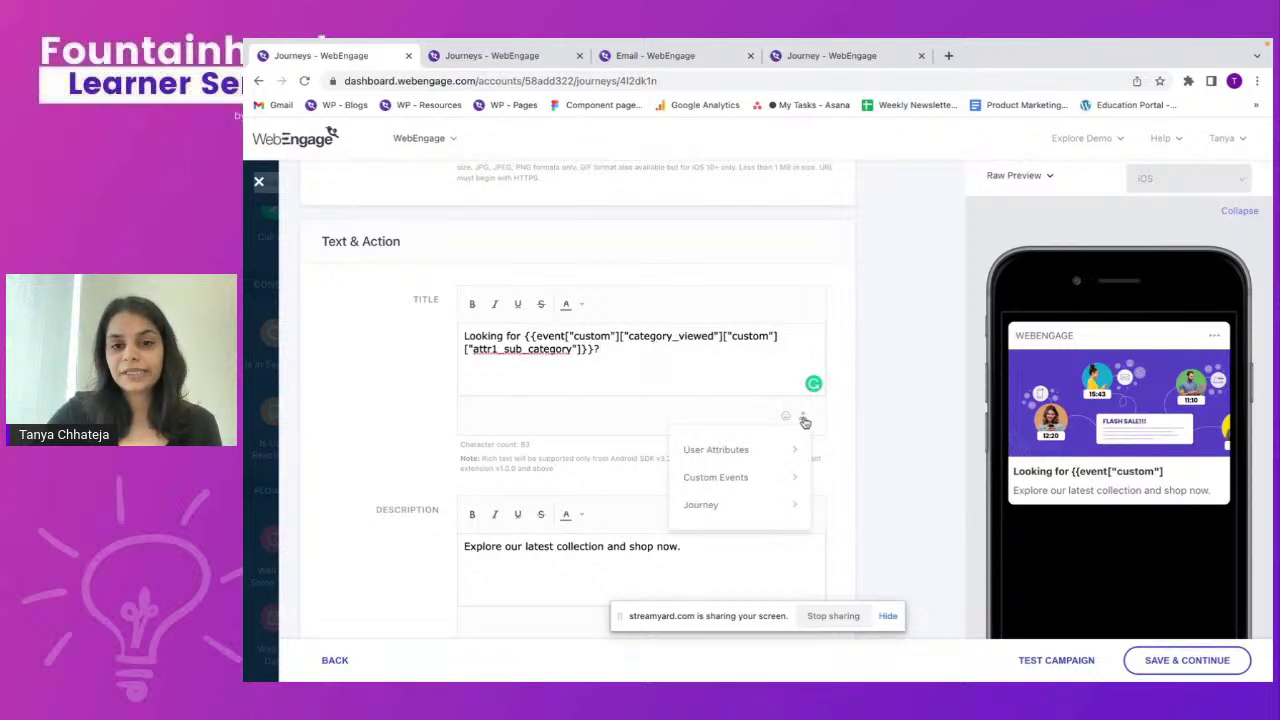
click(745, 508)
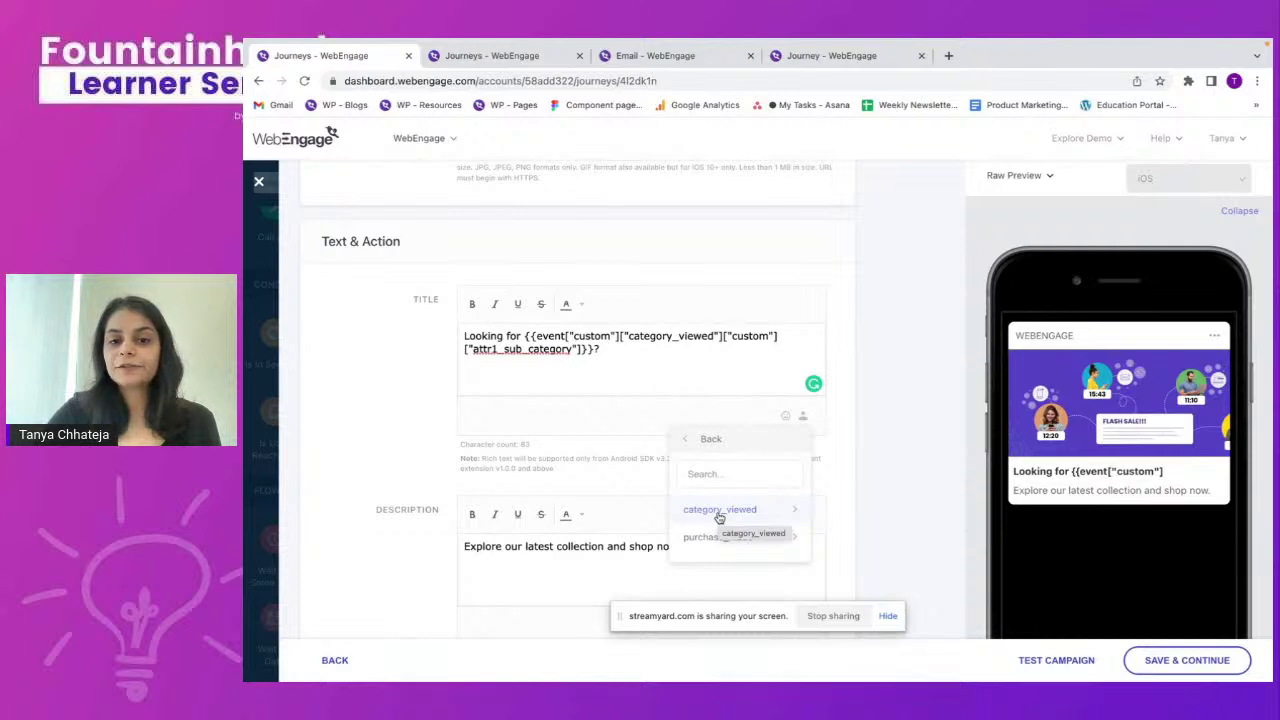
click(719, 513)
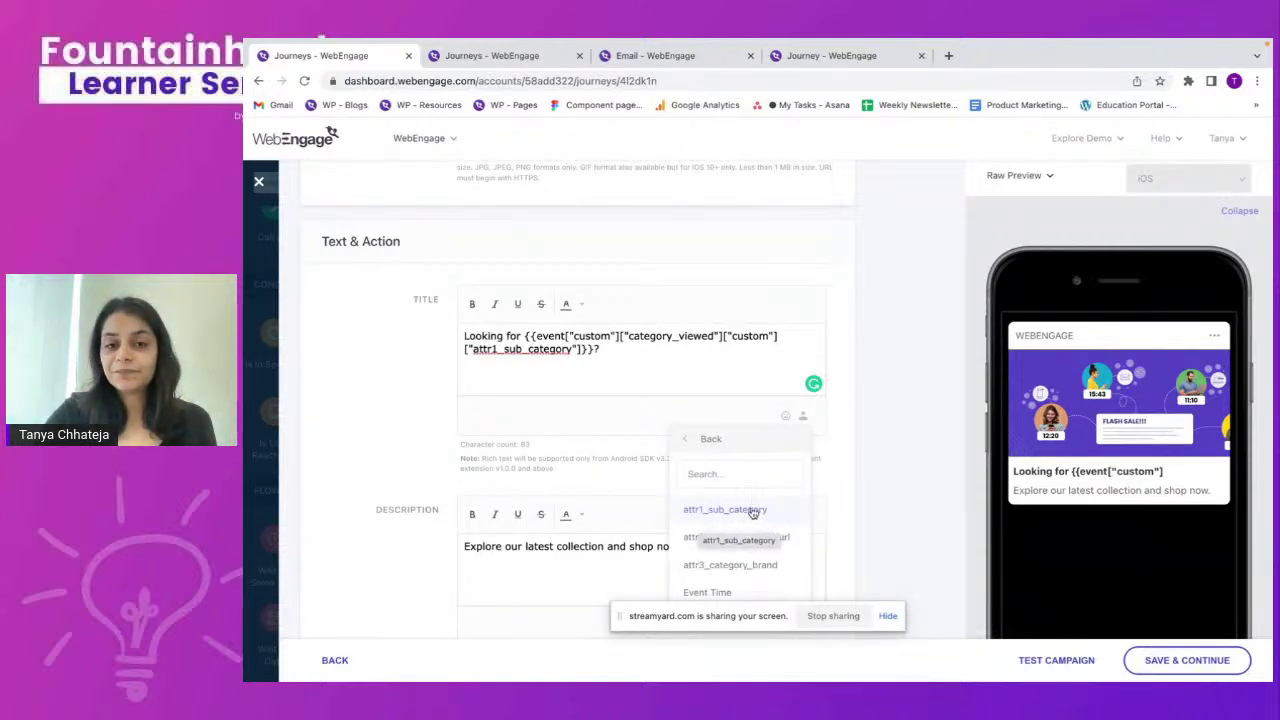
click(681, 439)
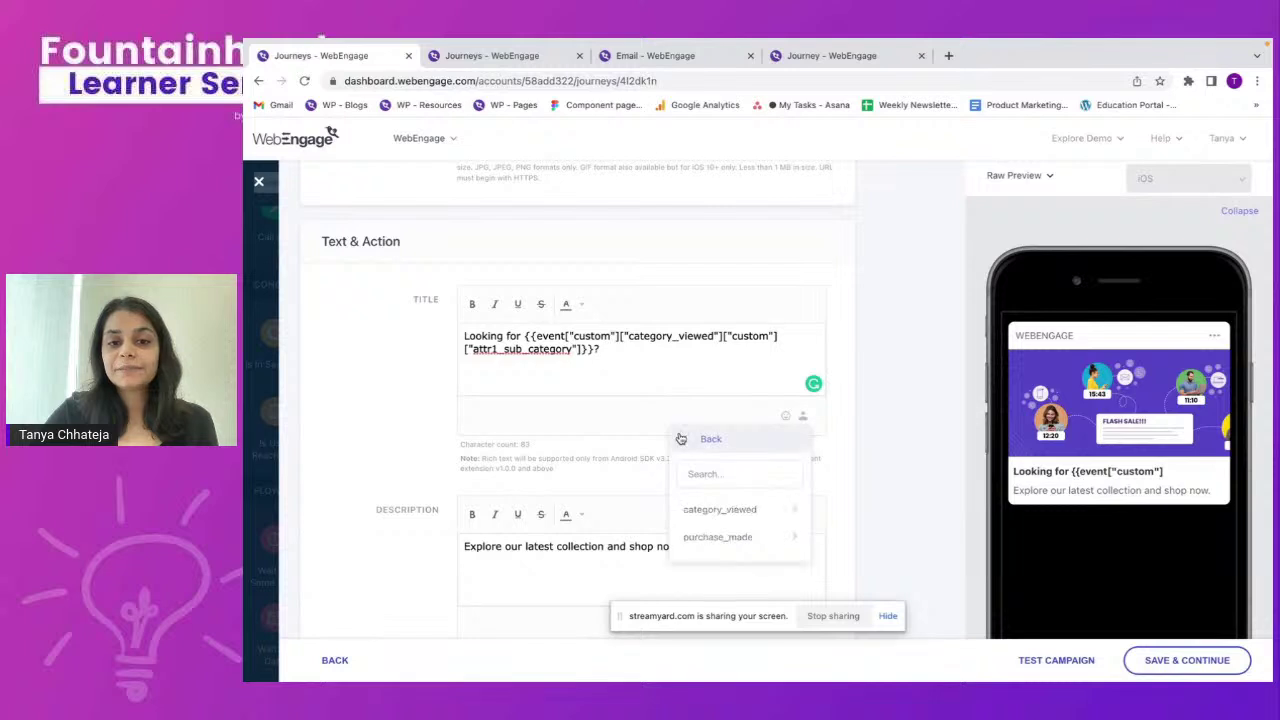
click(681, 439)
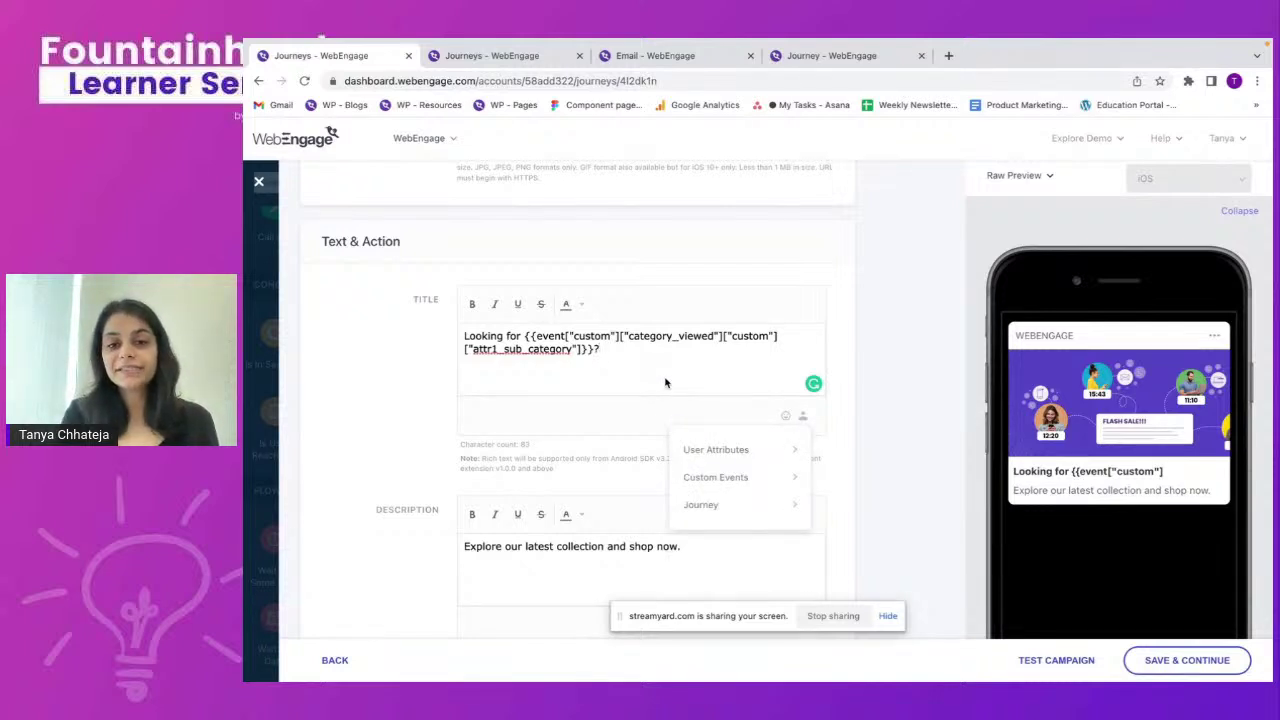
click(846, 481)
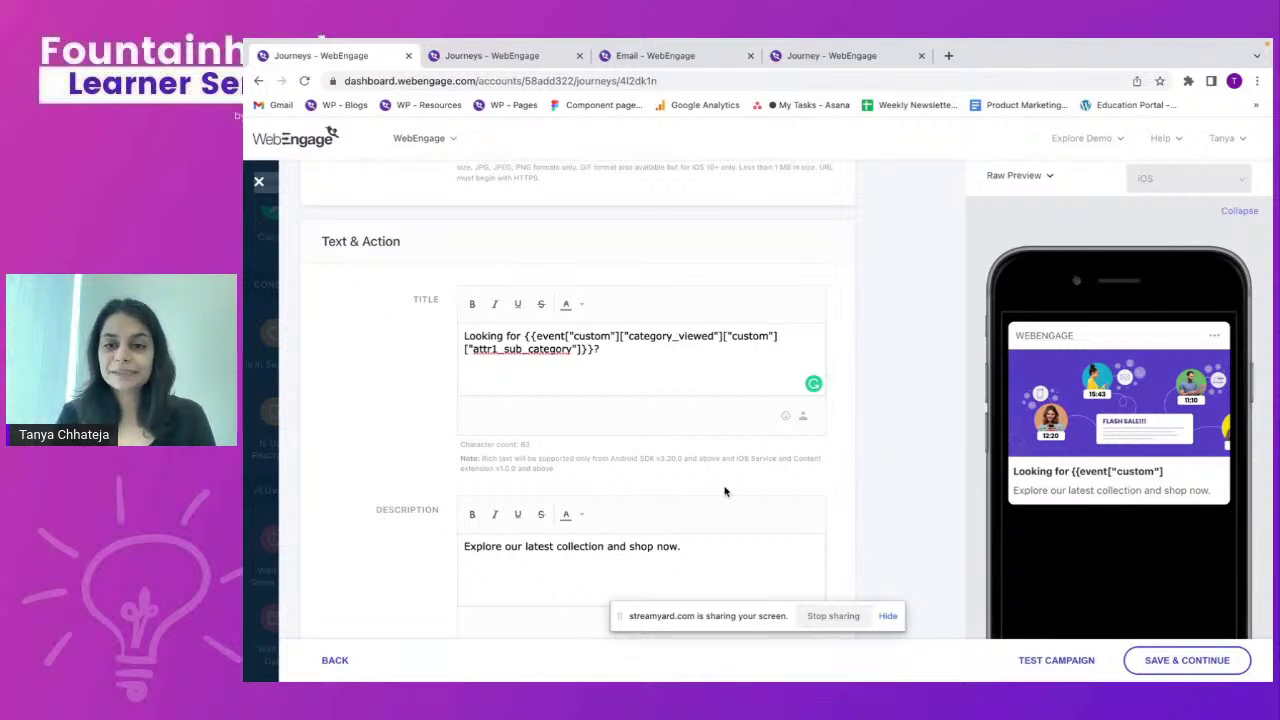
Preview the push message for a specific user by entering the user ID and populating the personalization values, and check the personalized title.
click(1046, 177)
click(1030, 242)
text(1)
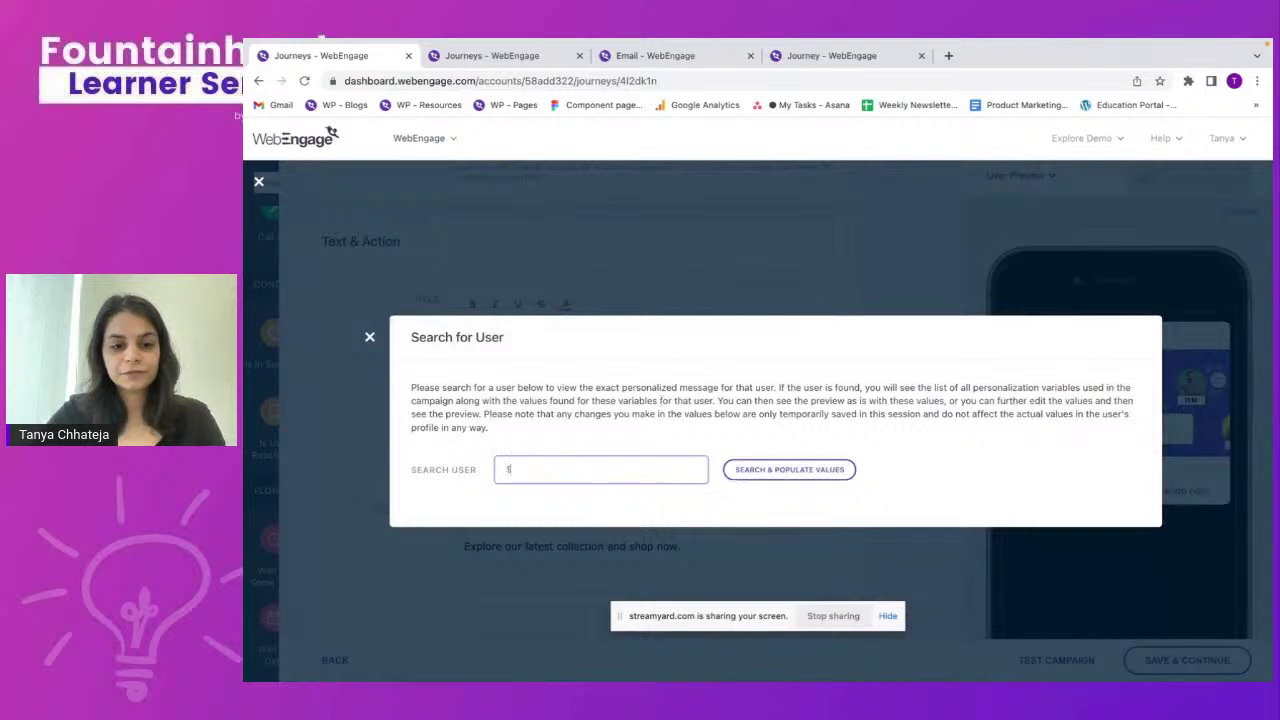
text(234567)
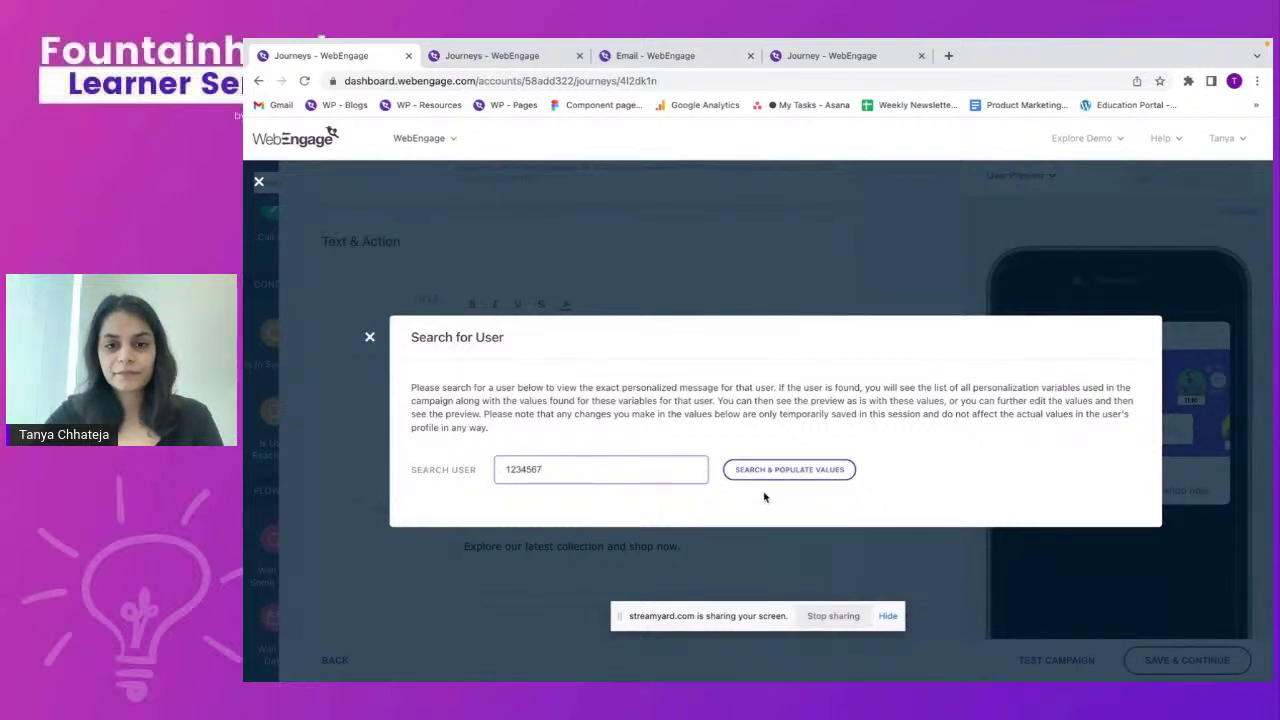
click(775, 475)
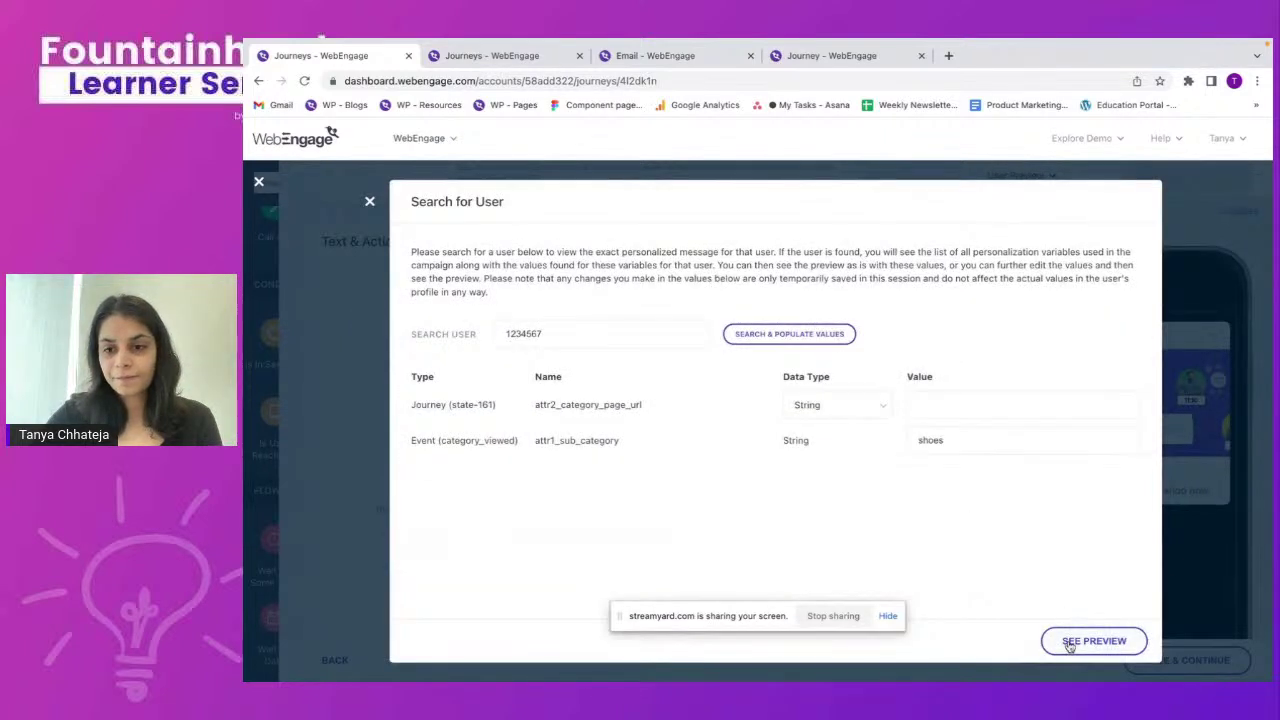
click(1068, 645)
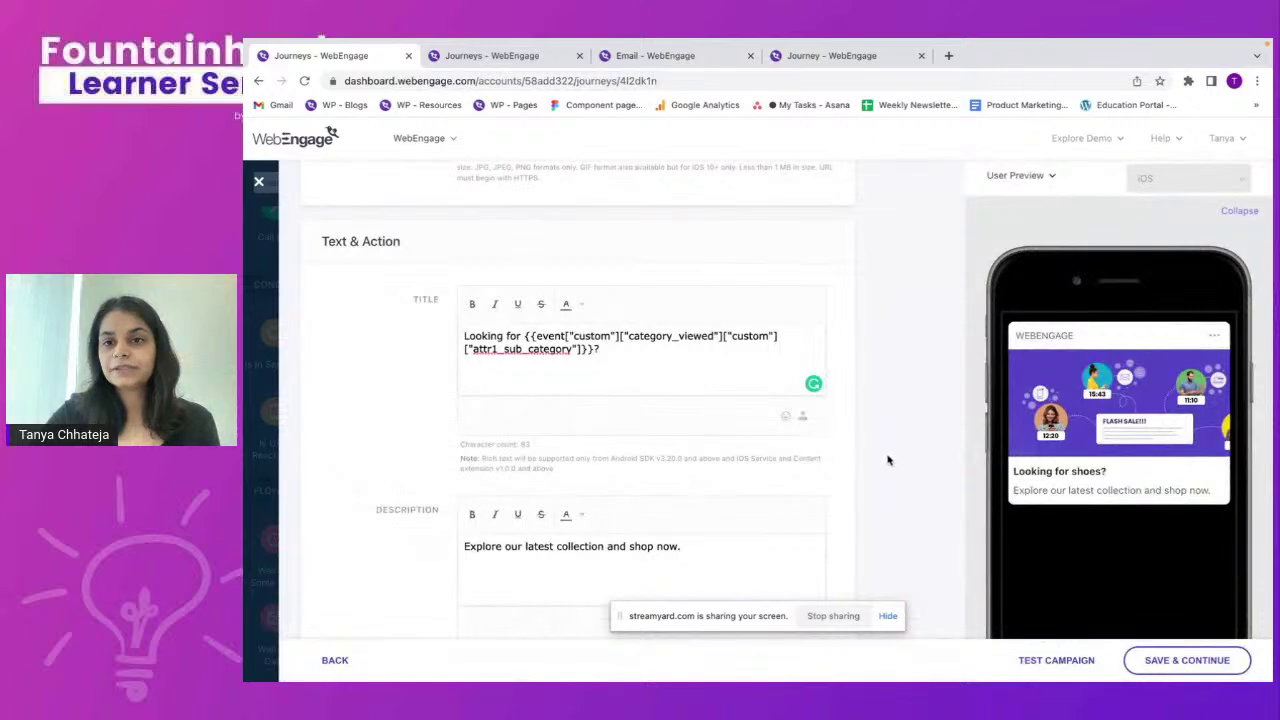
scroll(888, 460, down, 1)
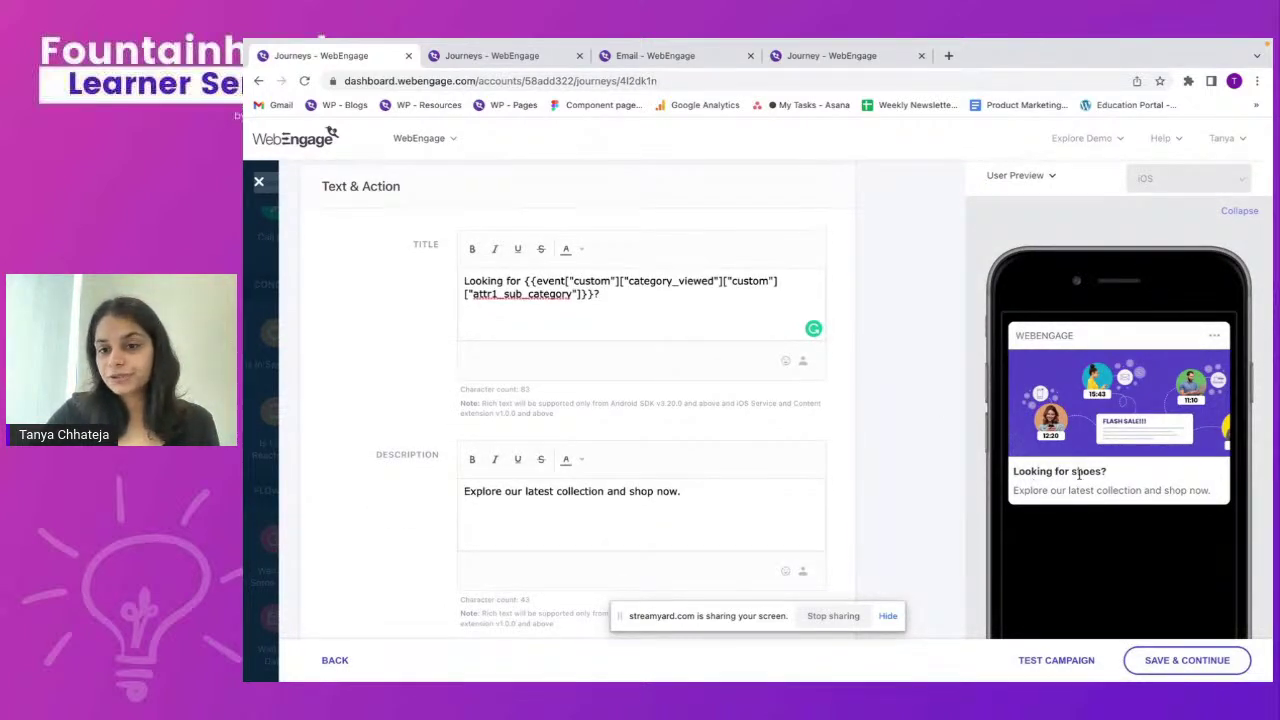
drag(1072, 475, 1116, 477)
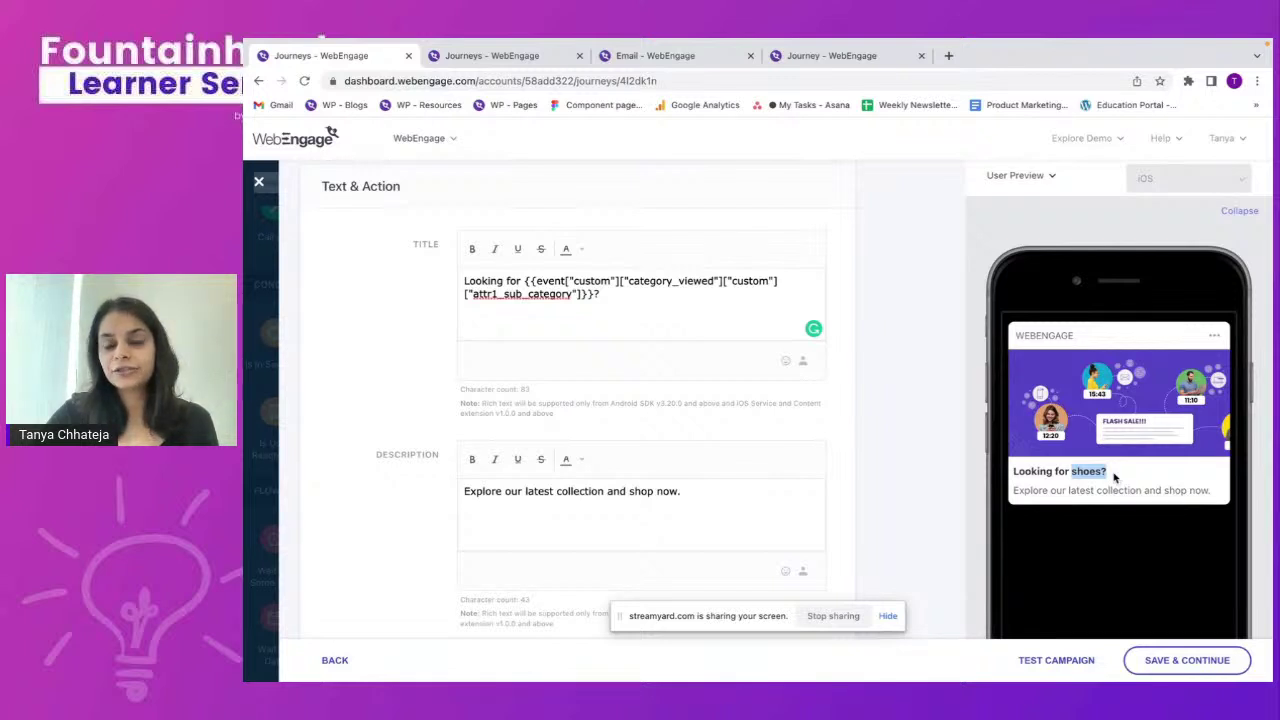
click(1114, 477)
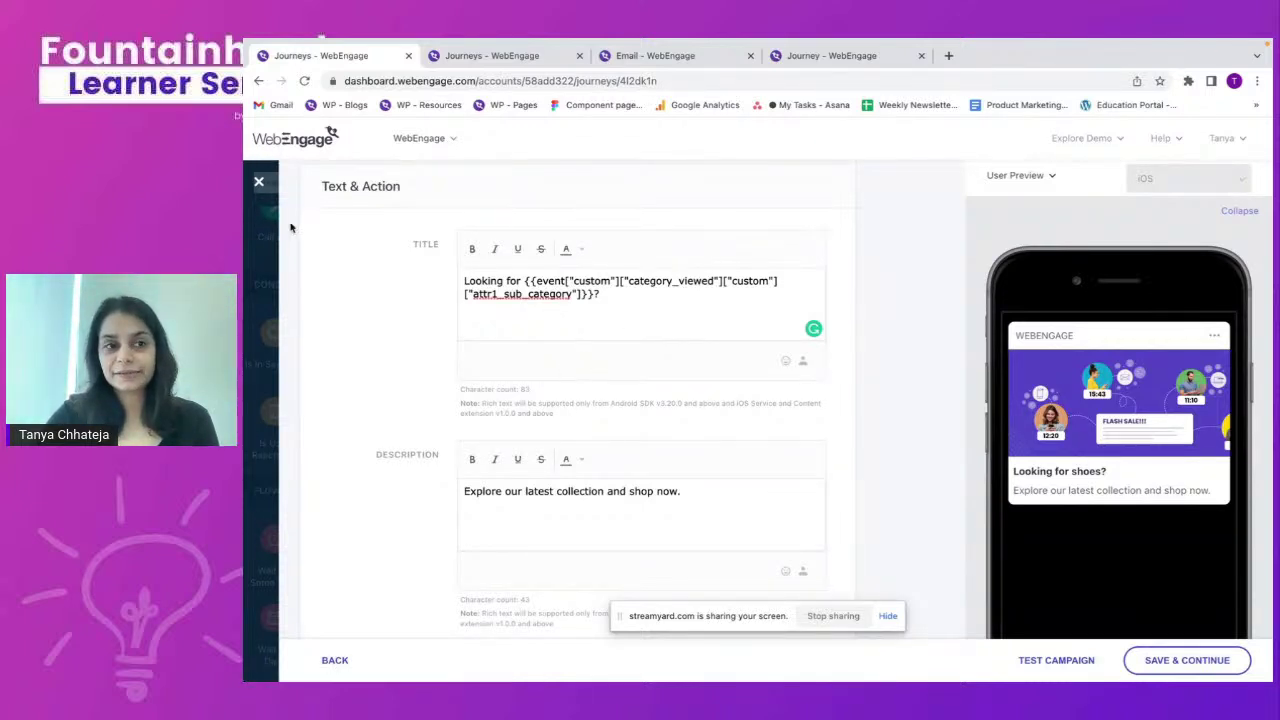
Check the push campaign's variation distribution and close the campaign editor to return to the journey canvas.
click(1175, 672)
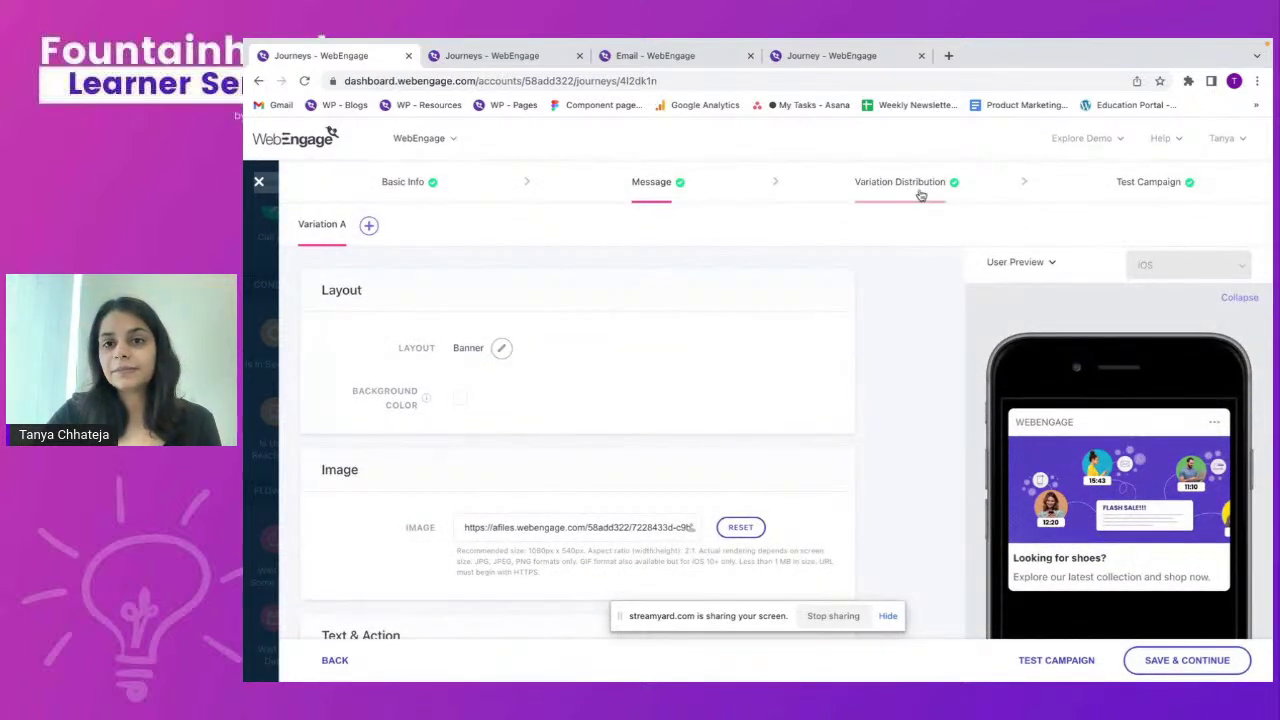
click(920, 193)
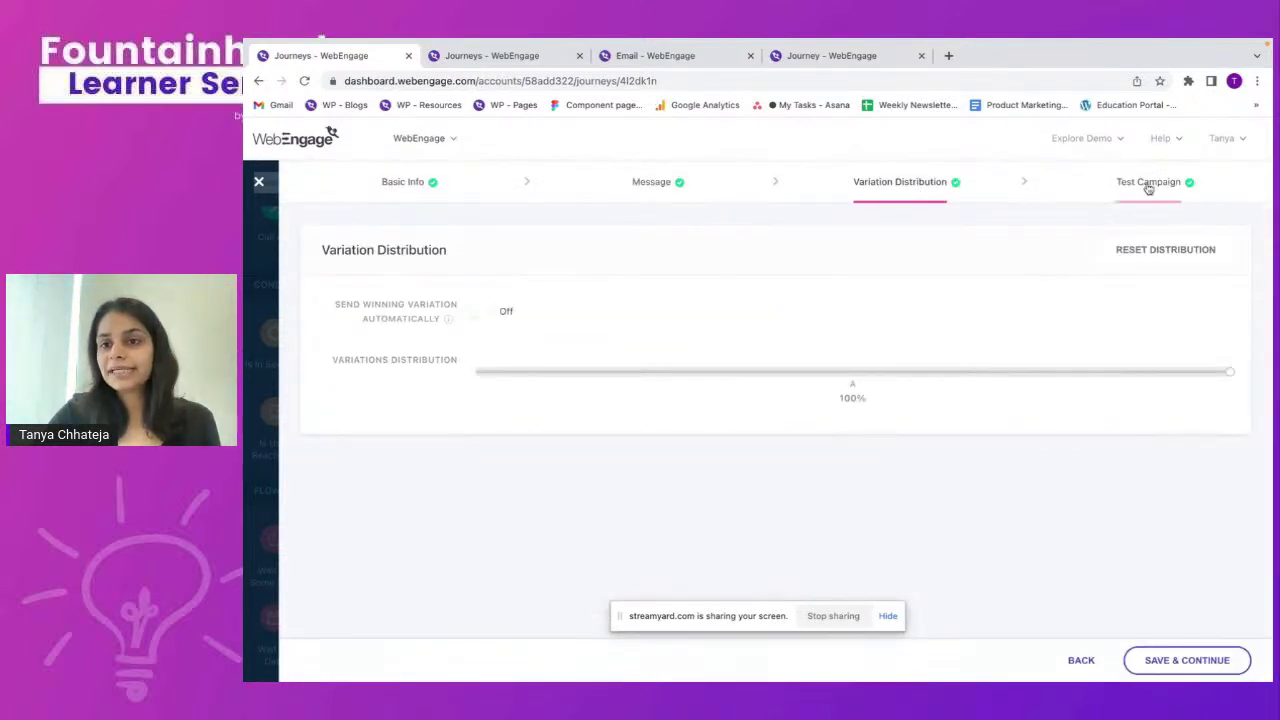
click(259, 182)
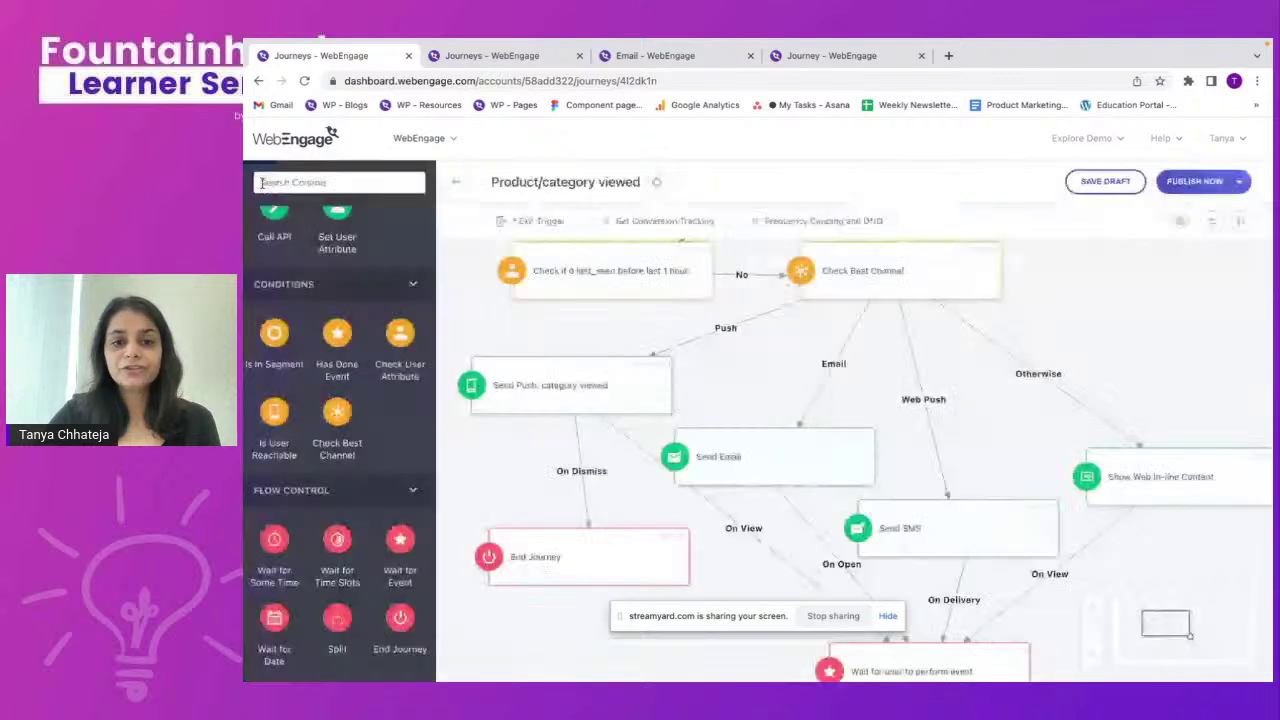
Examine the Send Email, Send SMS and Show Web In-line Content blocks, and the push block's On Dismiss path to End Journey.
scroll(735, 585, down, 1)
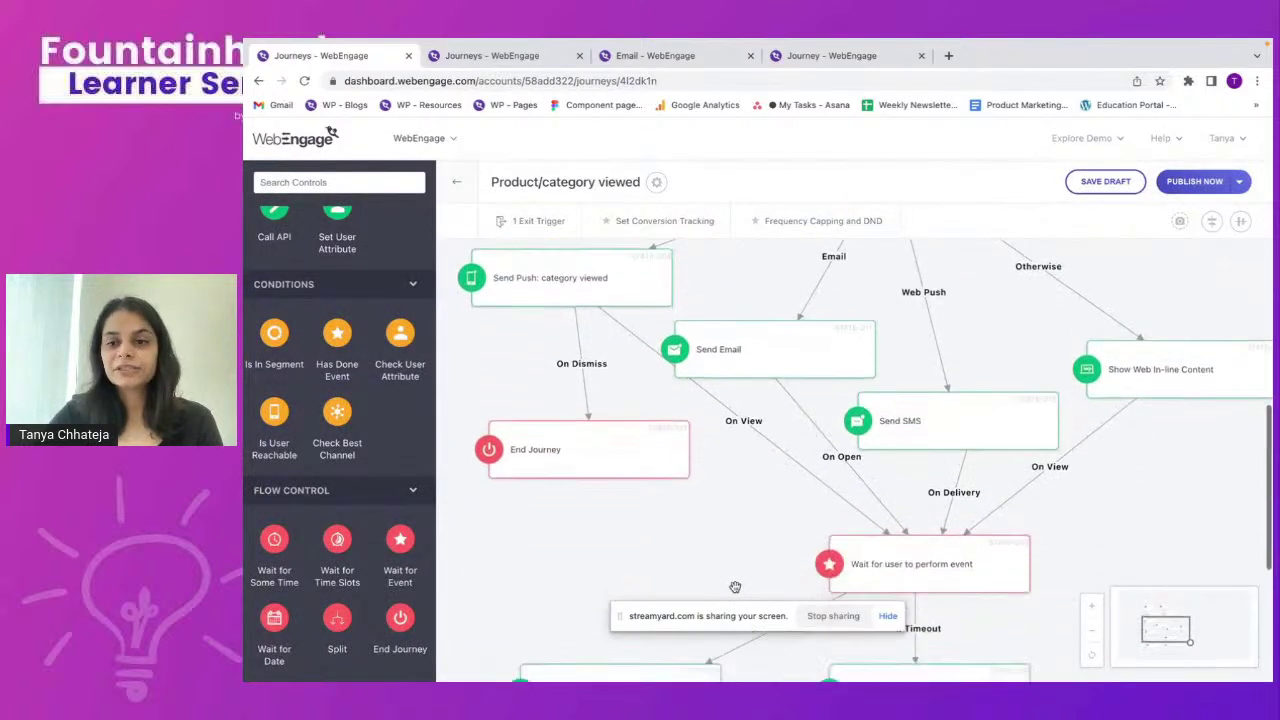
mouse_move(726, 358)
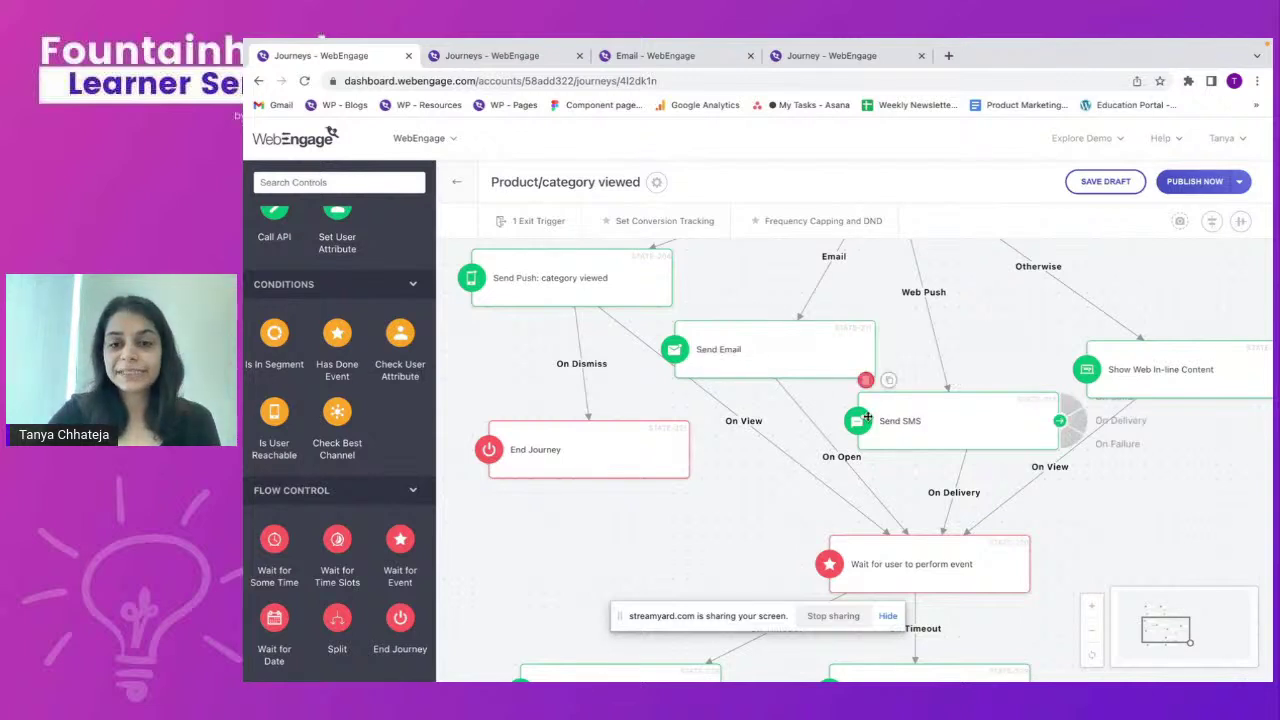
mouse_move(1110, 377)
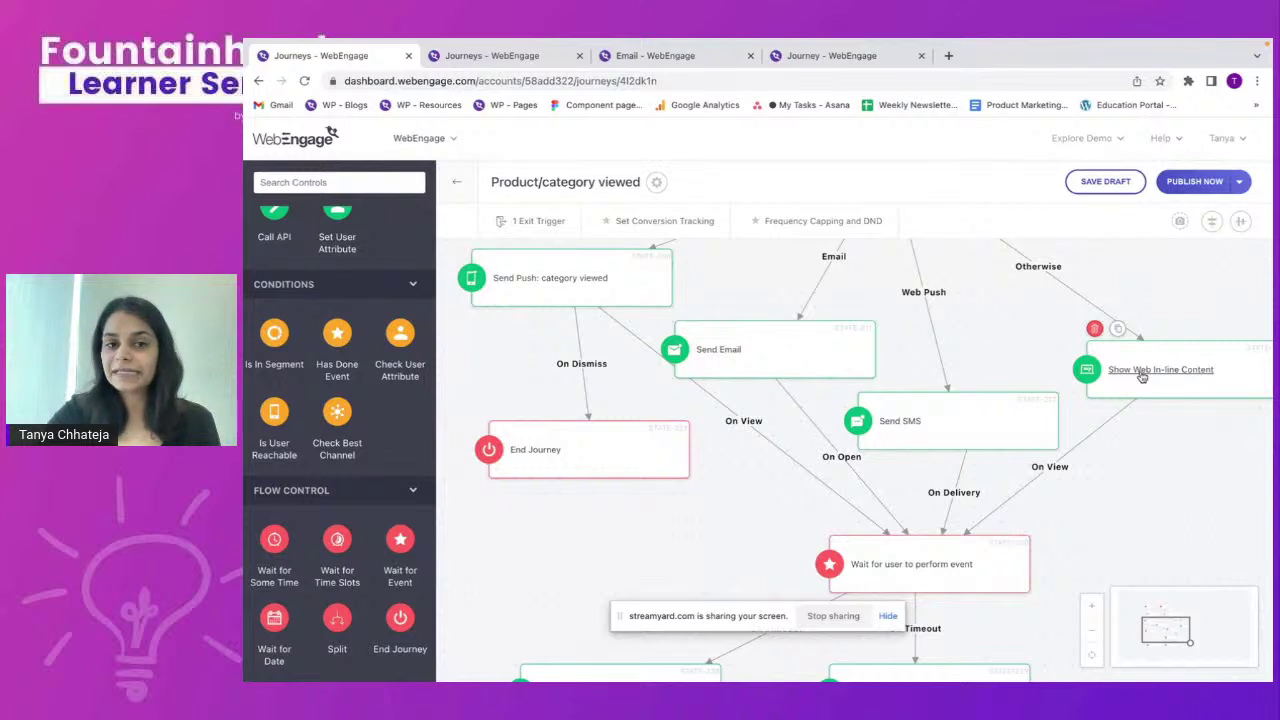
scroll(734, 531, up, 2)
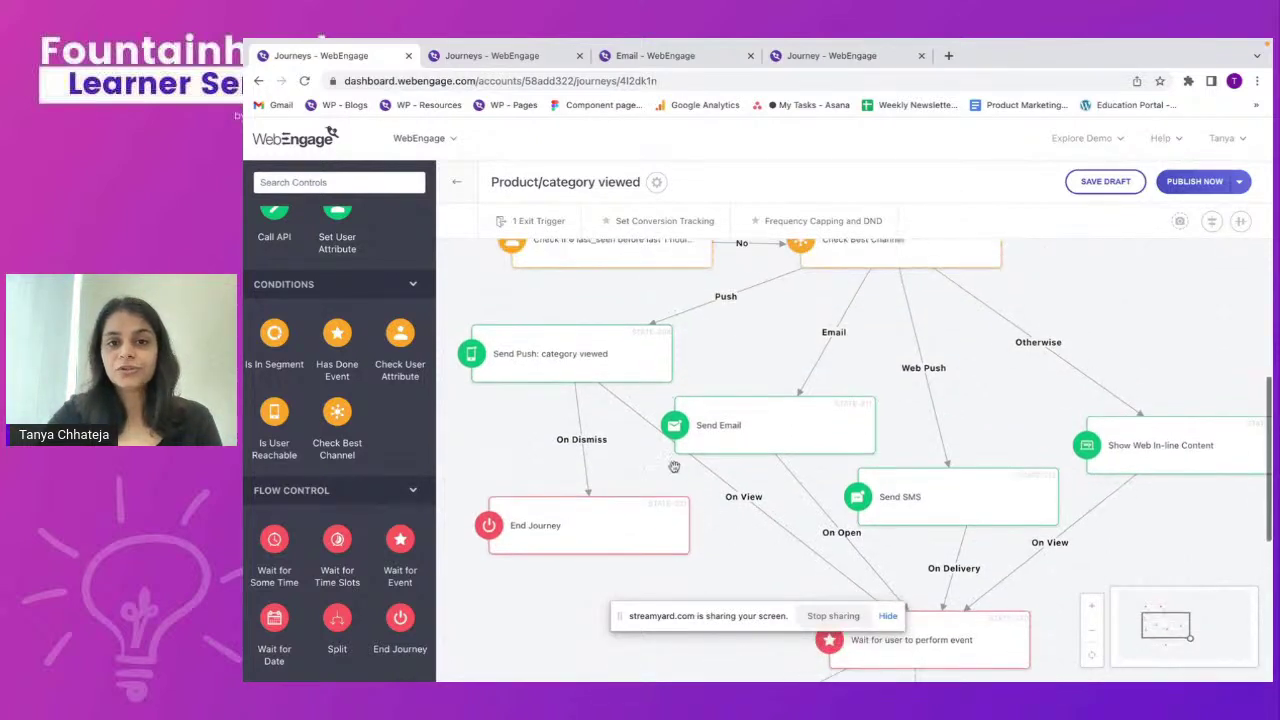
mouse_move(620, 375)
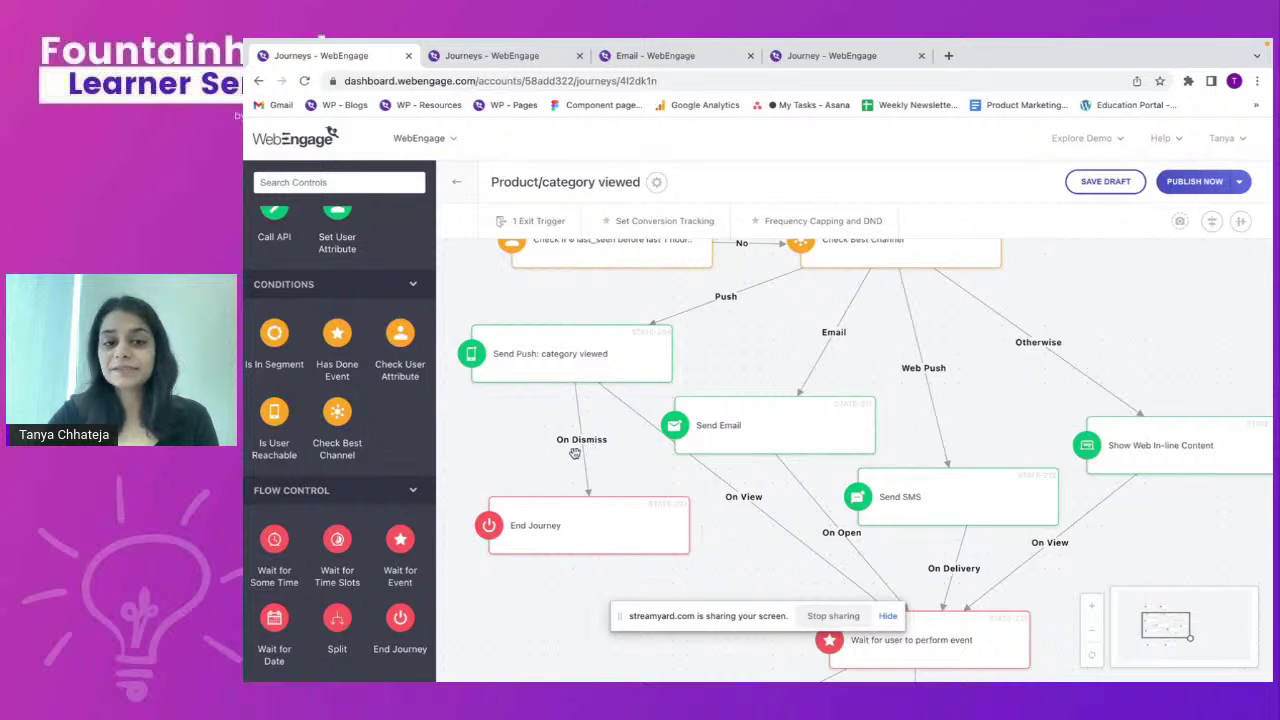
mouse_move(597, 521)
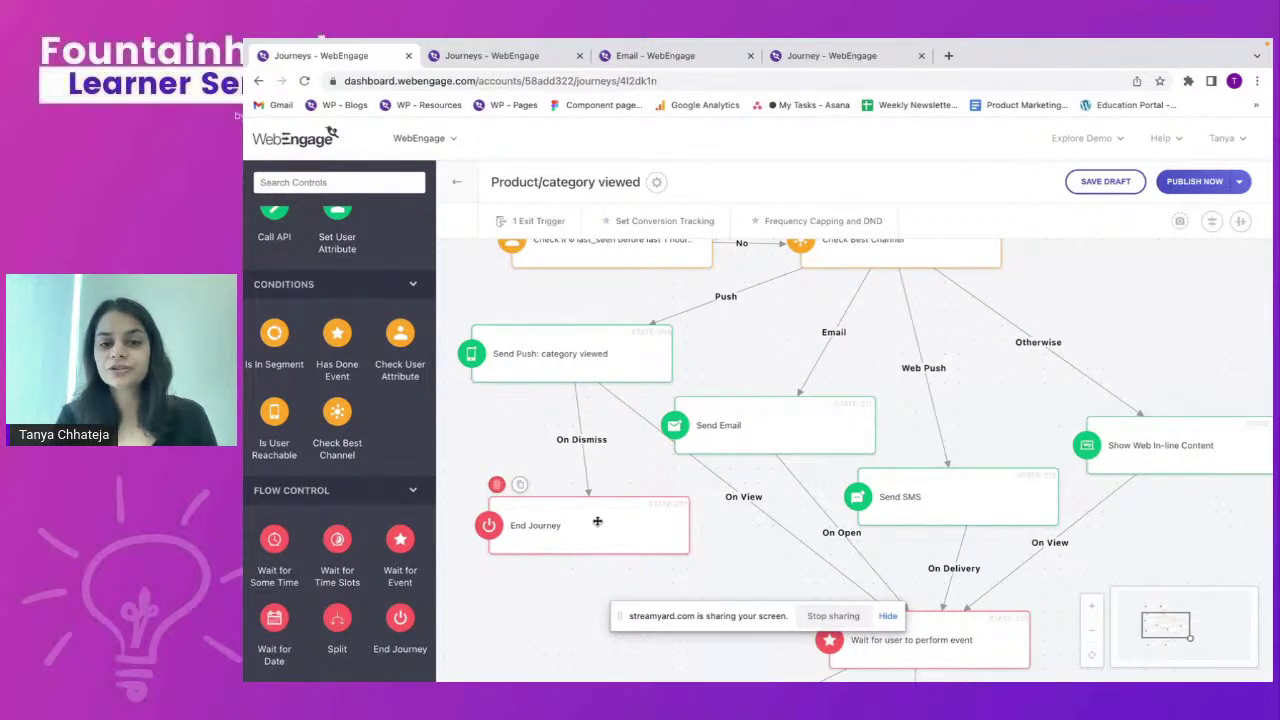
Examine the Wait for user to perform event block with its On Timeout Send Email and Send Push follow-ups, and return to the journey list.
scroll(610, 400, down, 3)
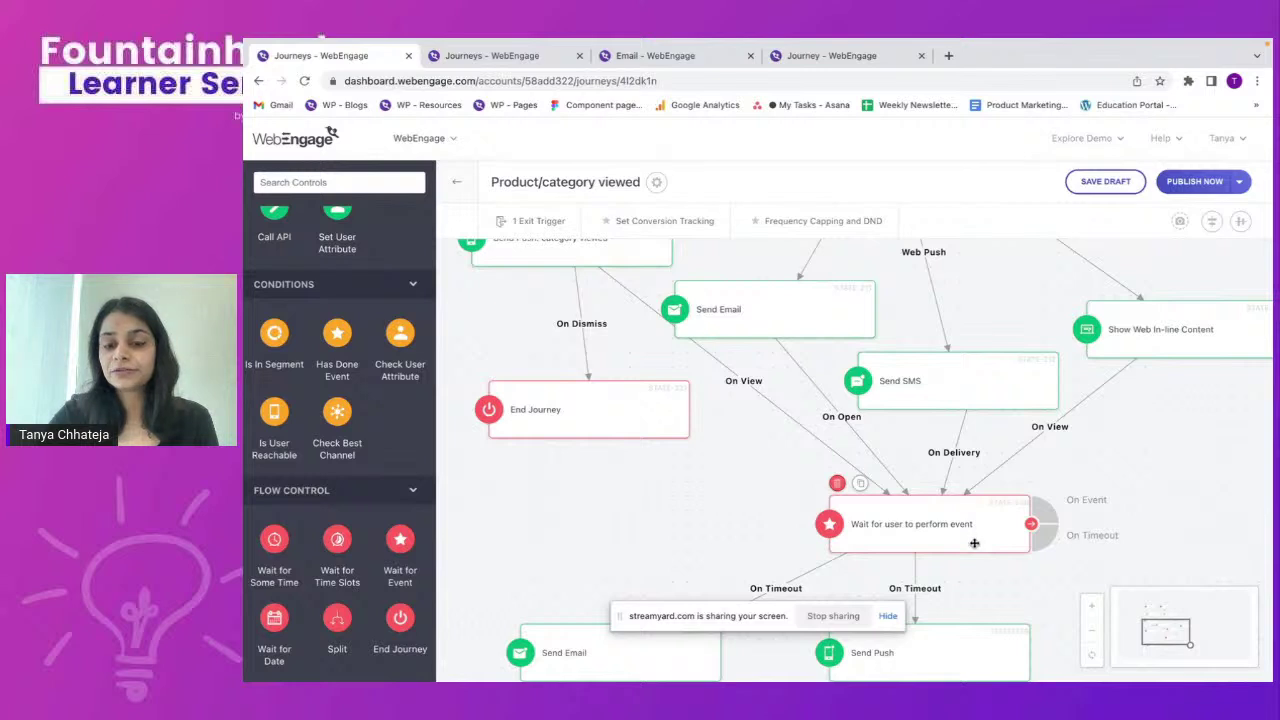
scroll(974, 543, down, 3)
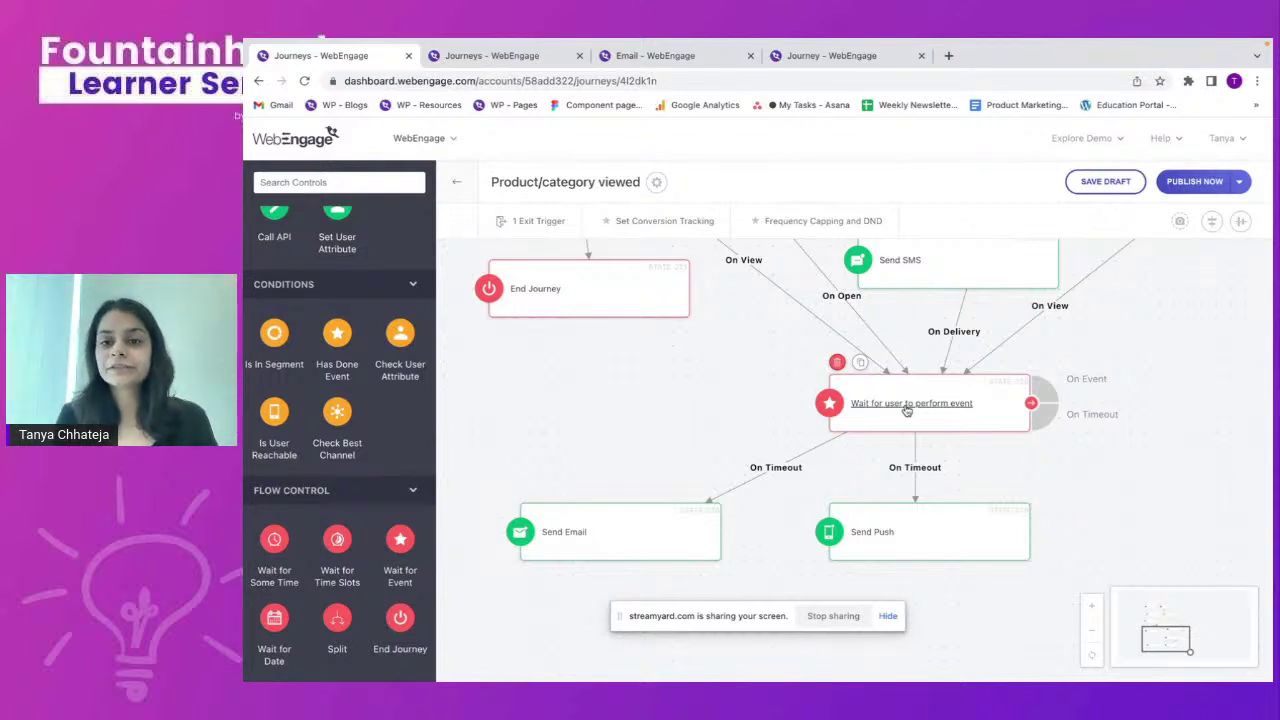
scroll(906, 410, down, 1)
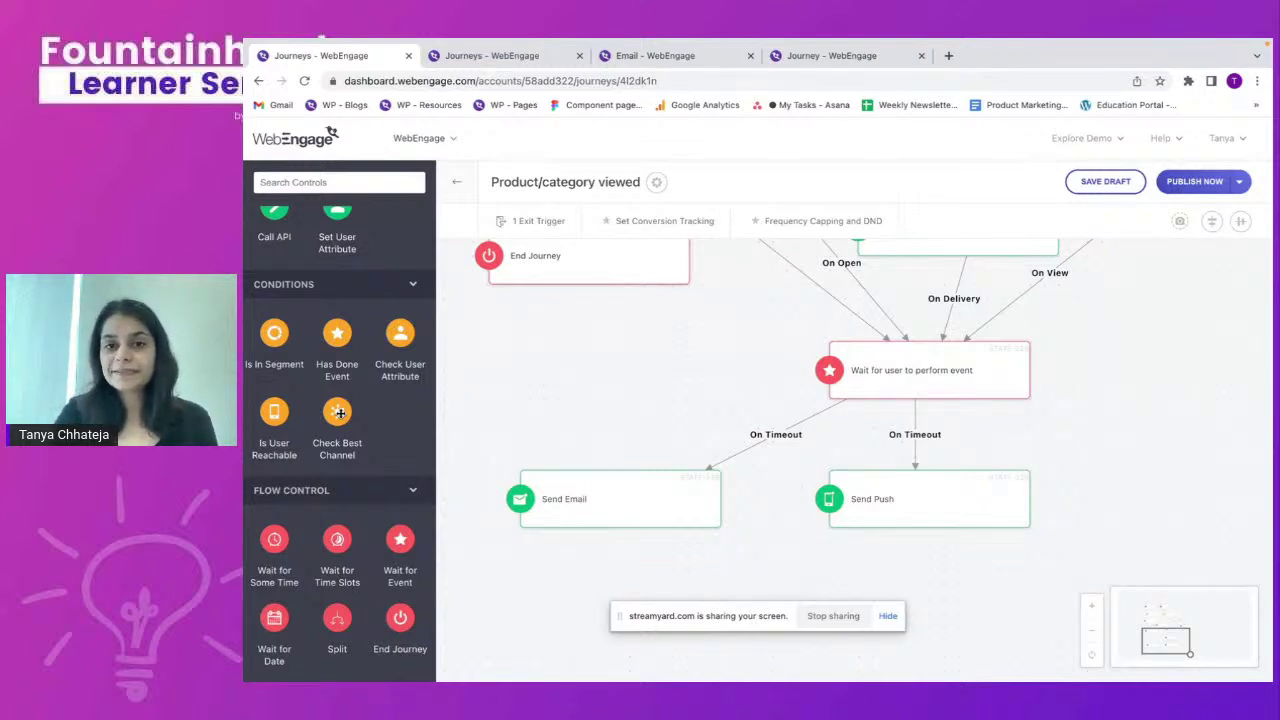
scroll(339, 413, up, 2)
scroll(600, 388, up, 3)
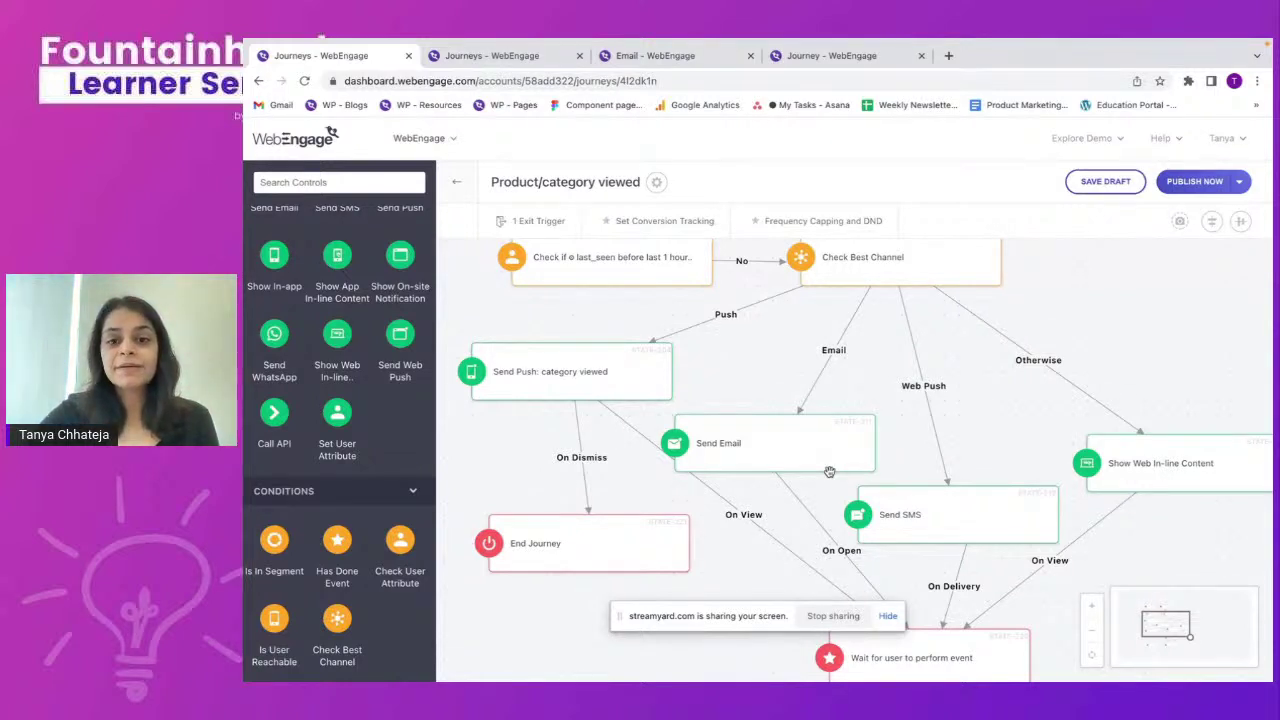
scroll(830, 472, down, 4)
scroll(830, 472, down, 3)
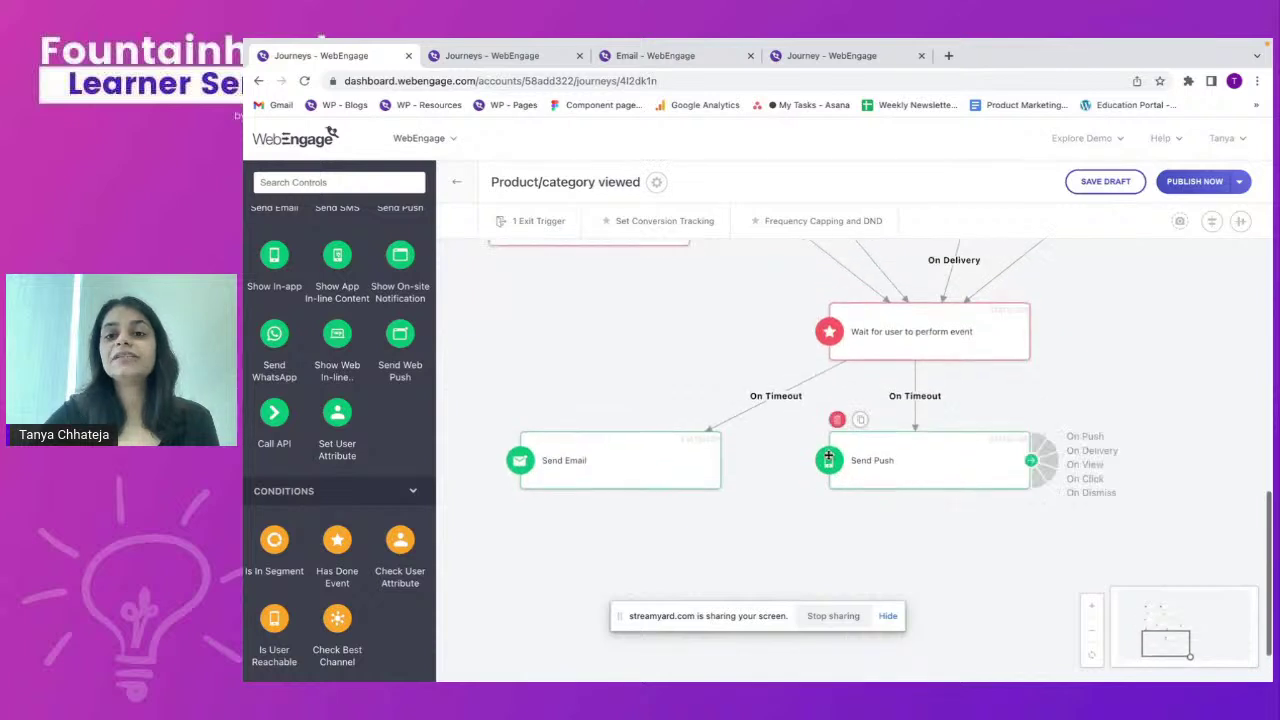
scroll(730, 307, up, 3)
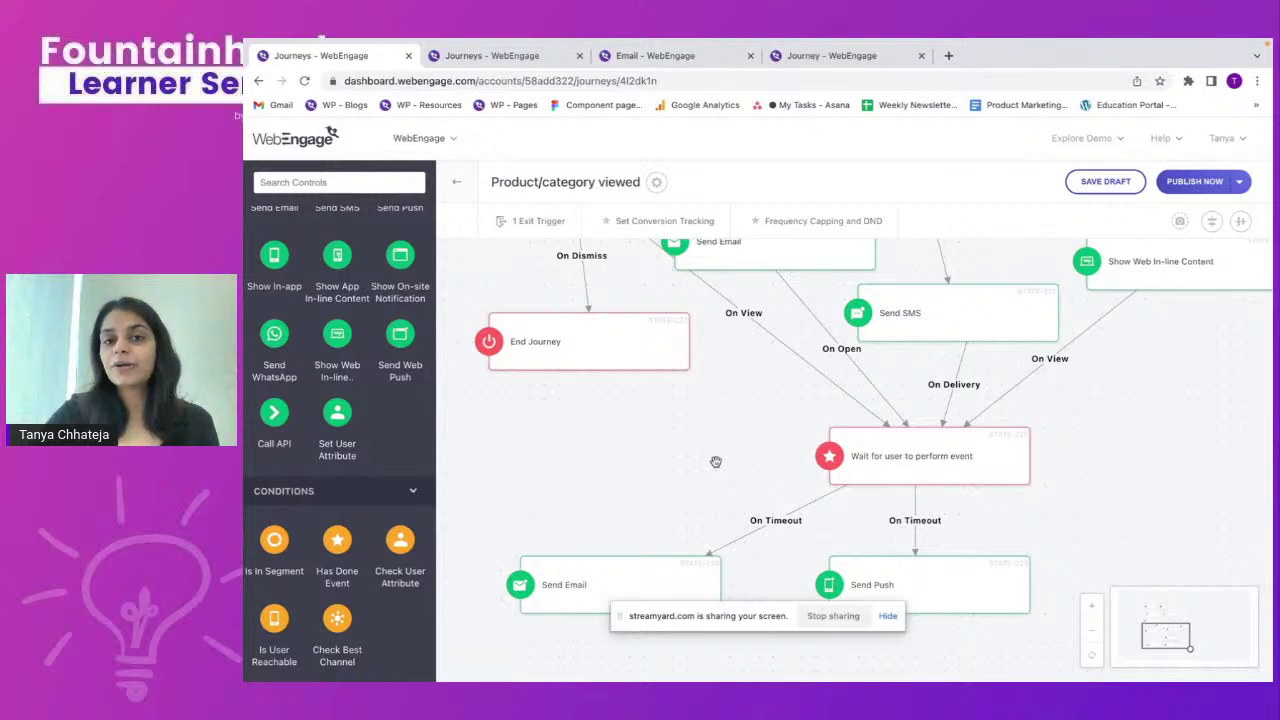
scroll(716, 462, down, 2)
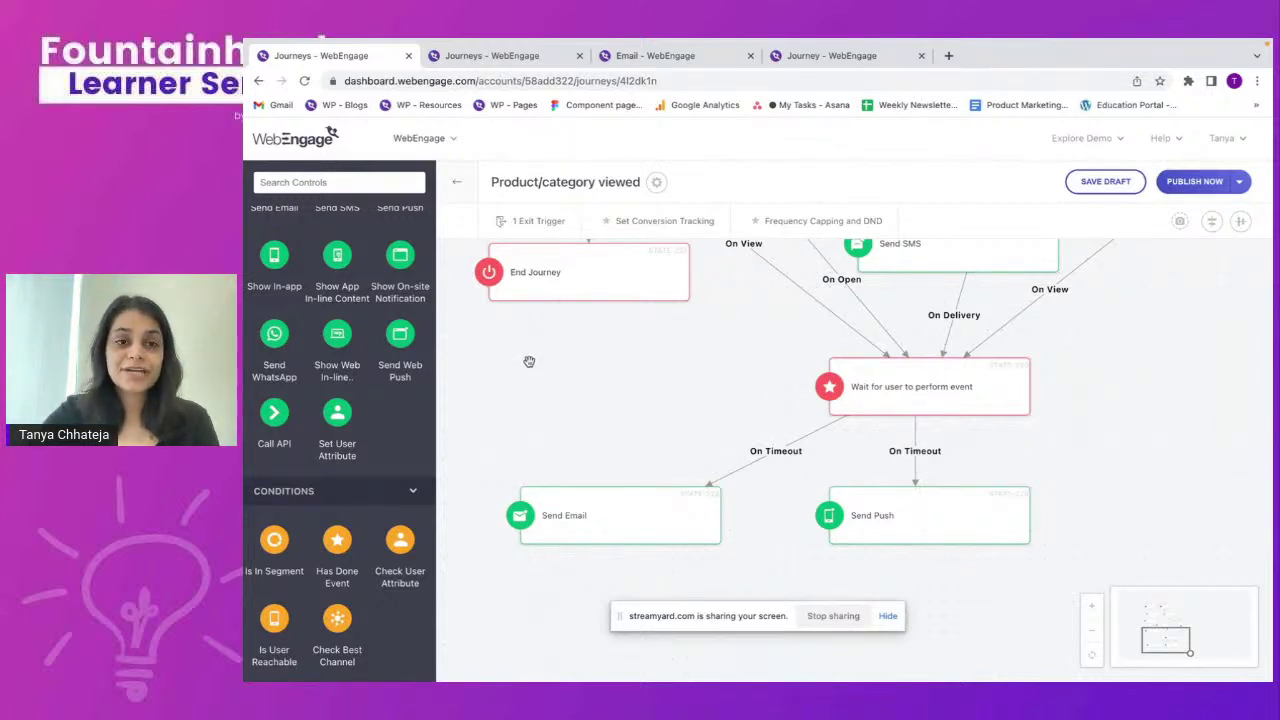
click(458, 184)
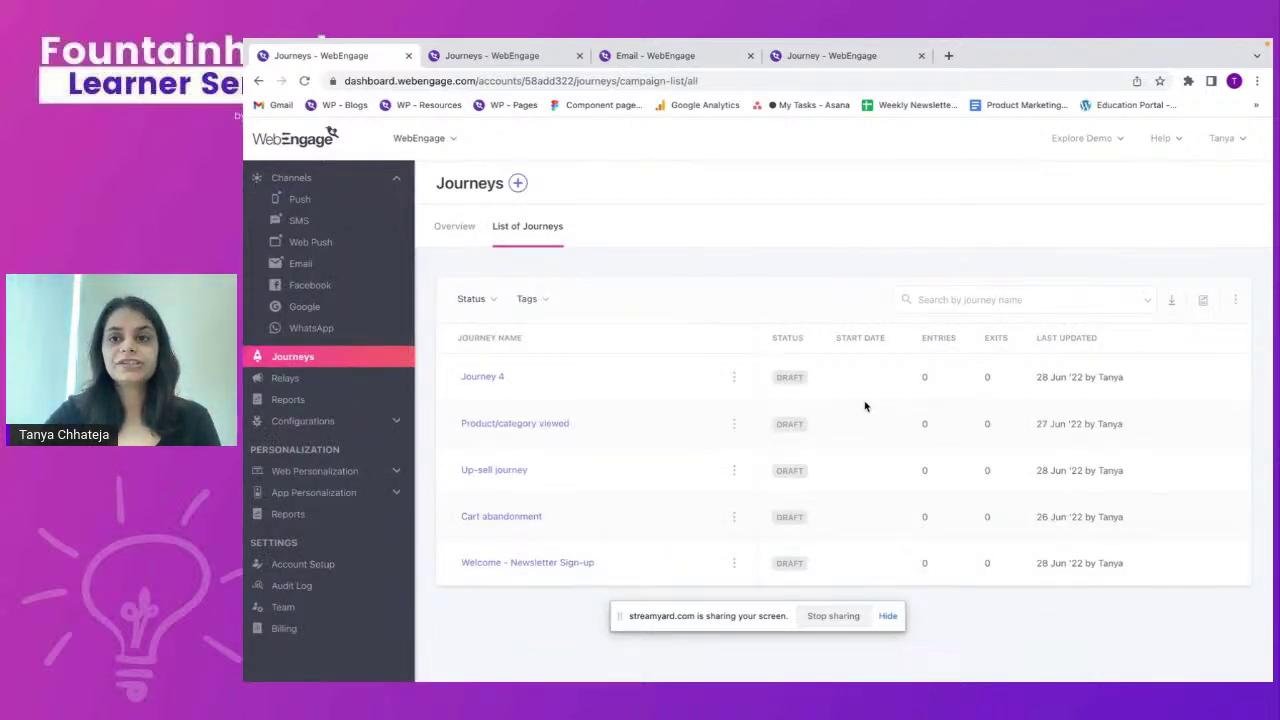
Switch to the PowerPoint slide show, advance to the Cart abandonment use case, and switch back to the WebEngage journey list.
key(ctrl+Right)
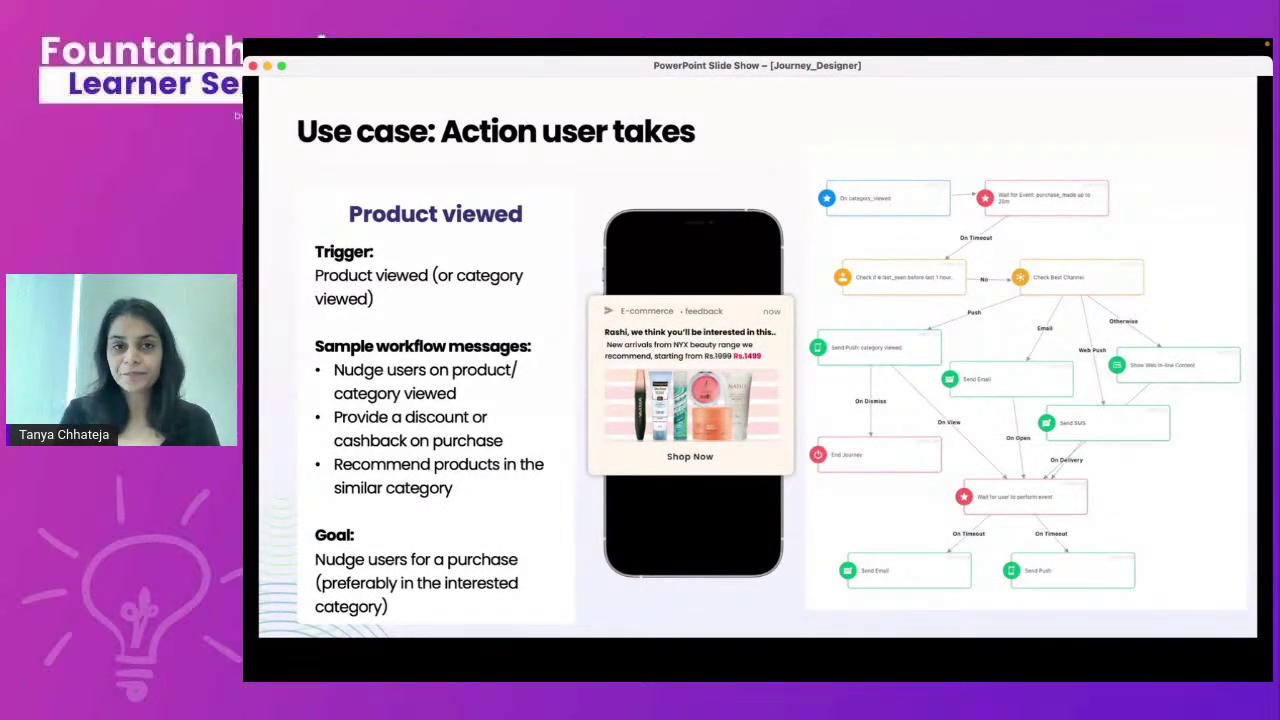
key(Right)
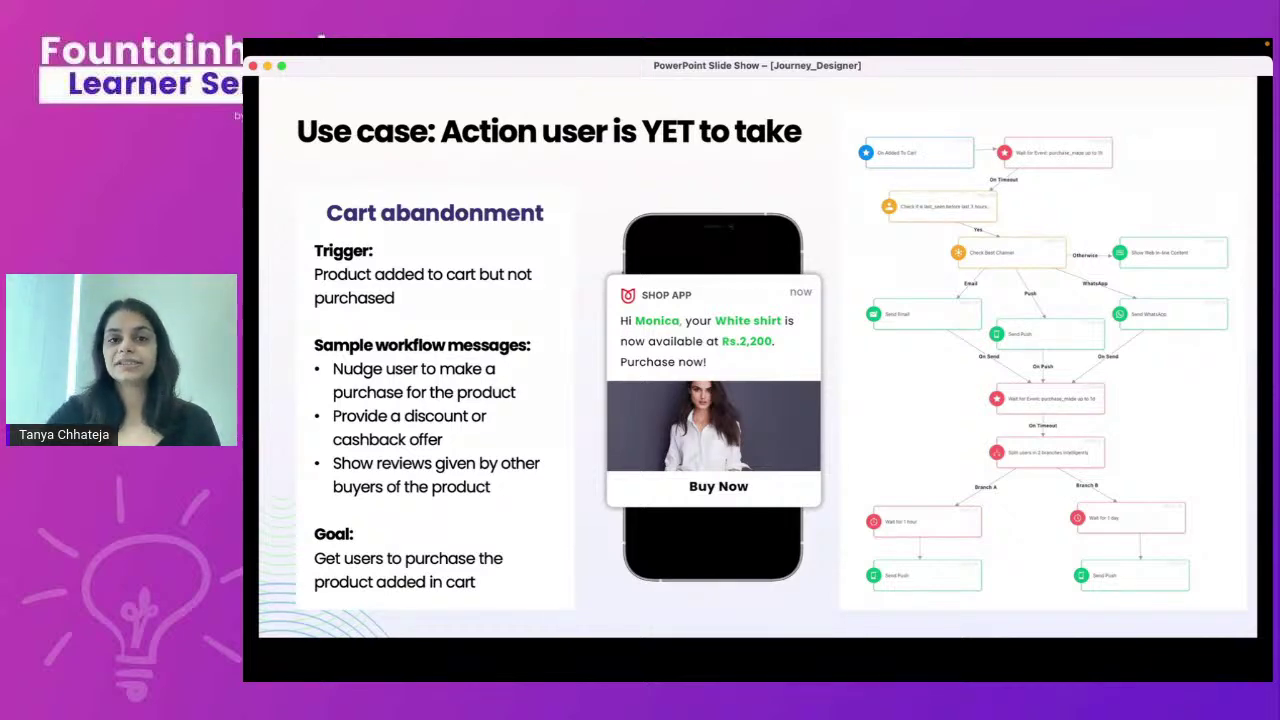
key(ctrl+Left)
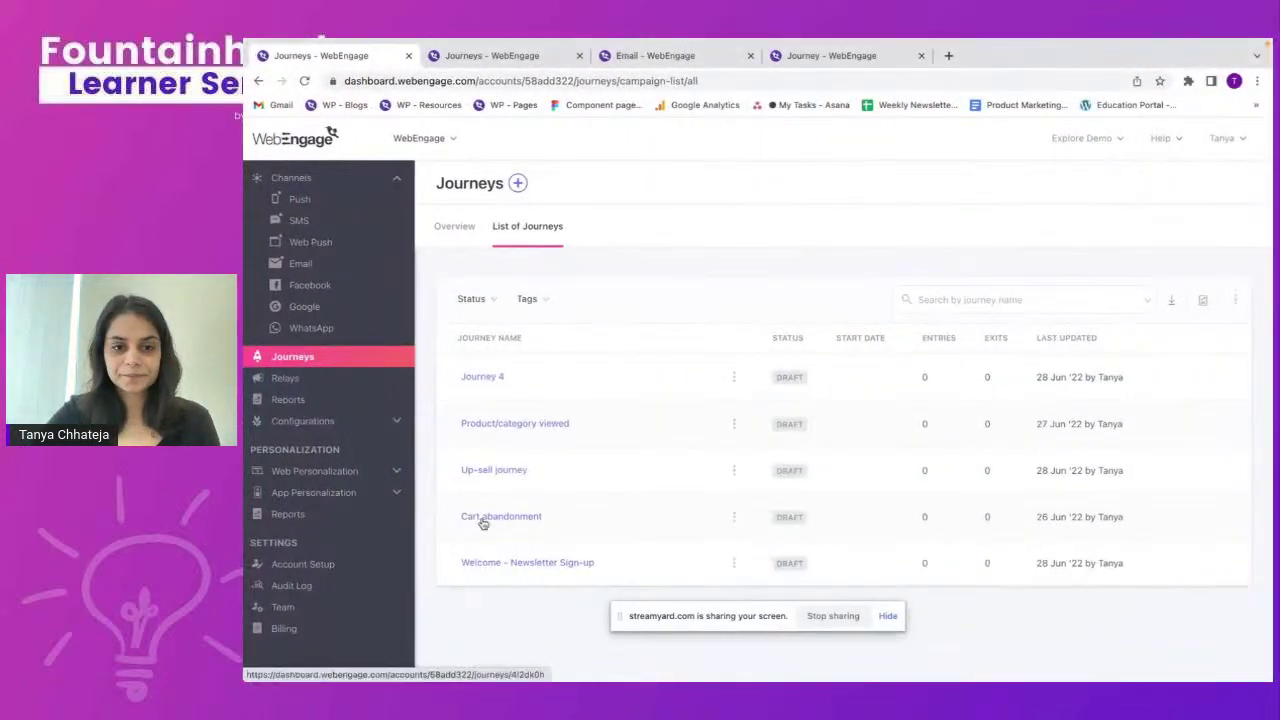
Open the Cart abandonment journey and examine its On Added To Cart trigger, first Wait for Event block and the available condition and flow controls.
click(486, 516)
scroll(747, 547, right, 4)
scroll(747, 547, down, 2)
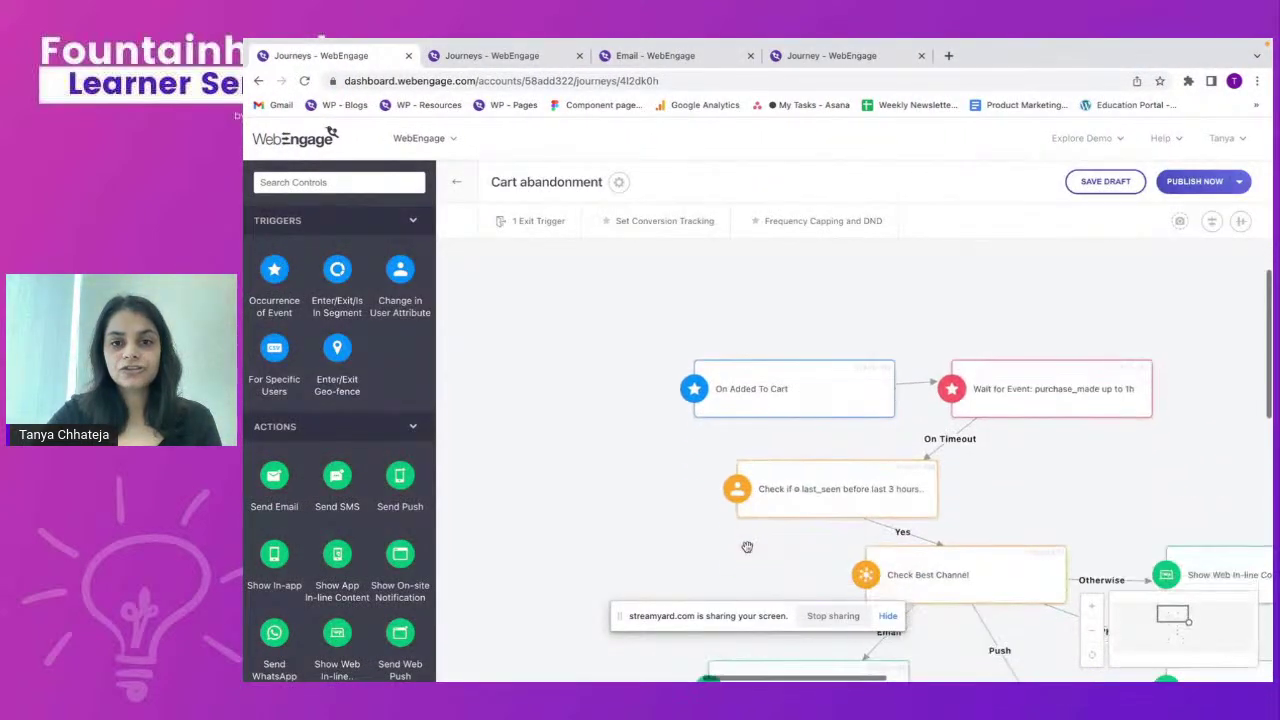
scroll(747, 547, down, 2)
scroll(747, 547, right, 2)
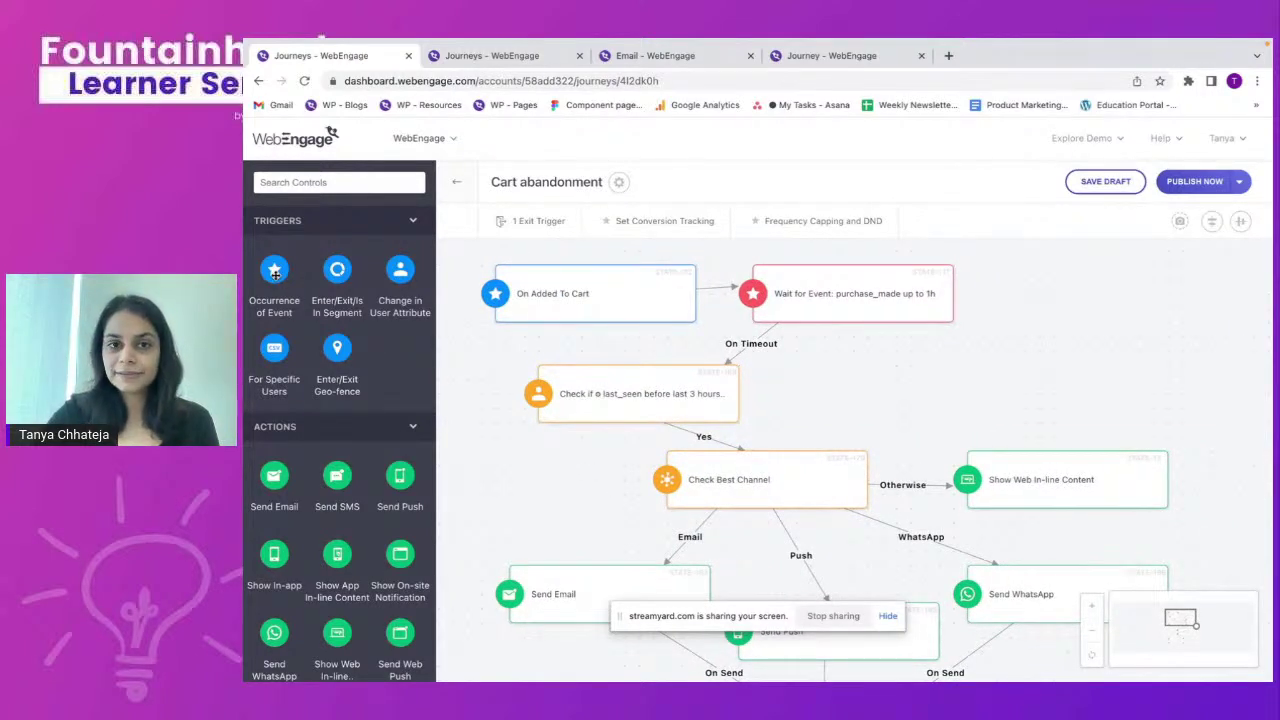
mouse_move(851, 319)
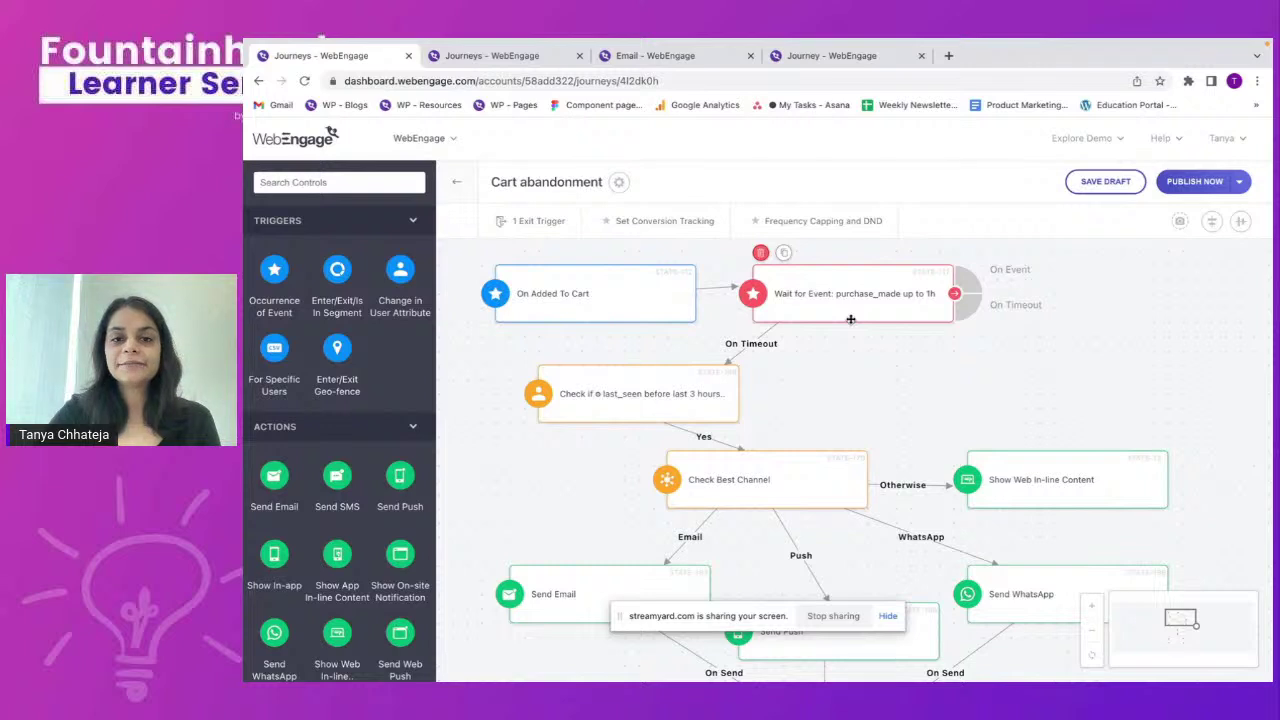
scroll(356, 490, down, 4)
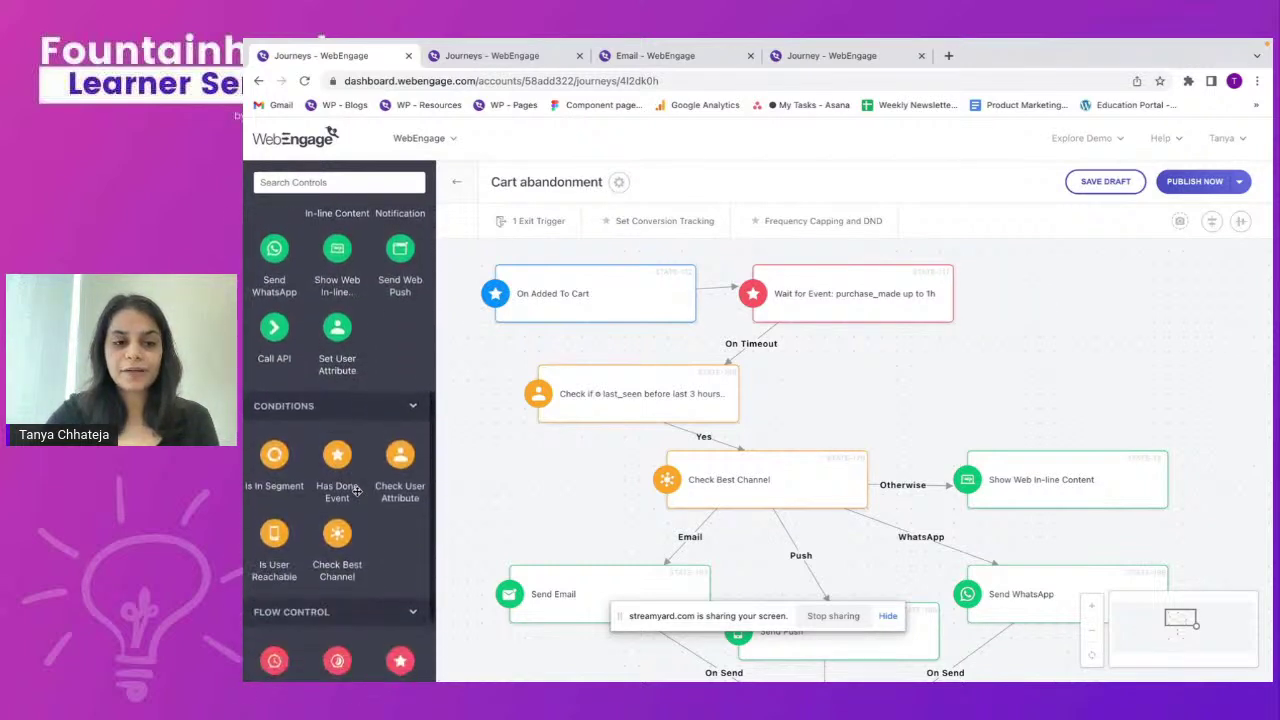
scroll(356, 490, down, 2)
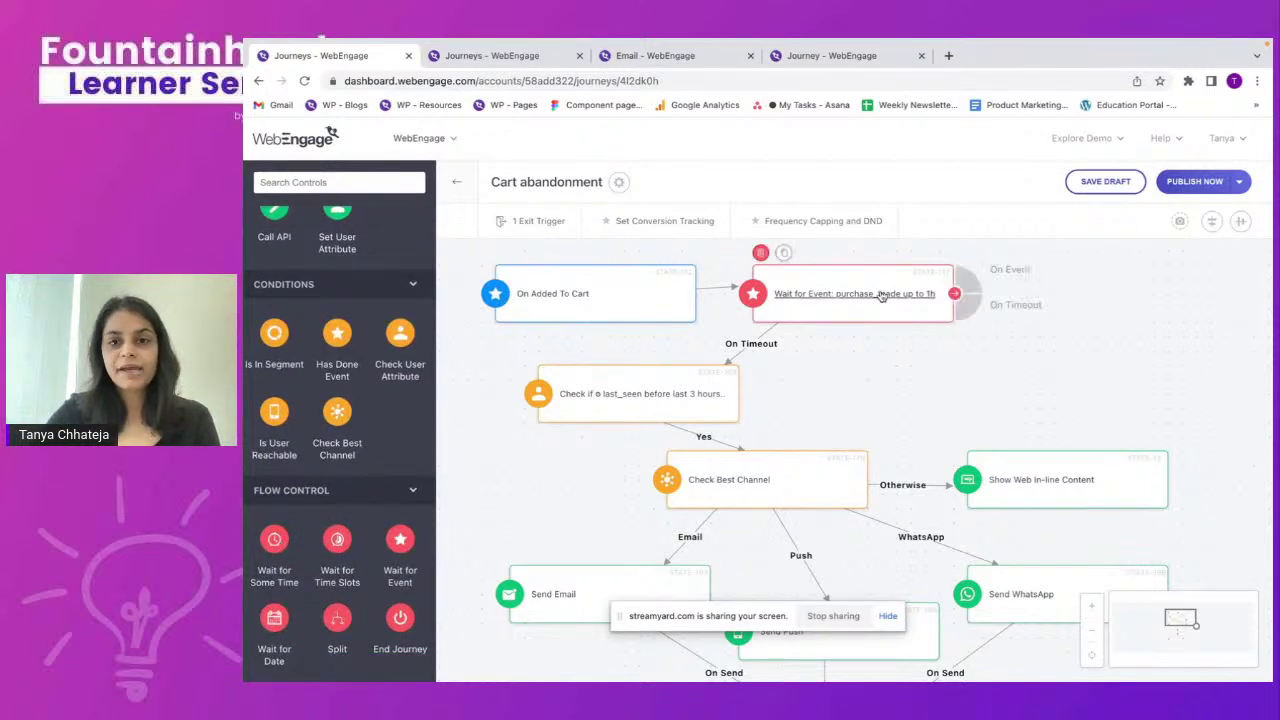
drag(393, 563, 397, 546)
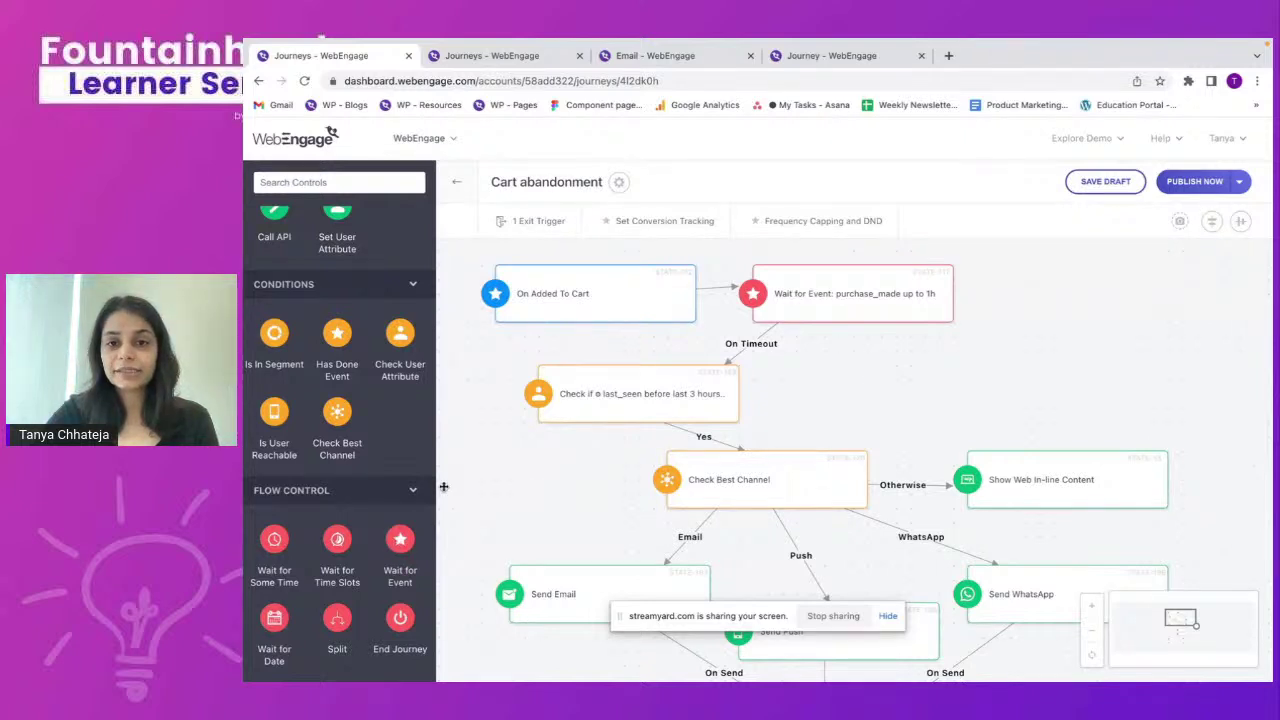
Check the first Wait for Event block's settings and available time units, and return to the canvas without changing them.
click(841, 298)
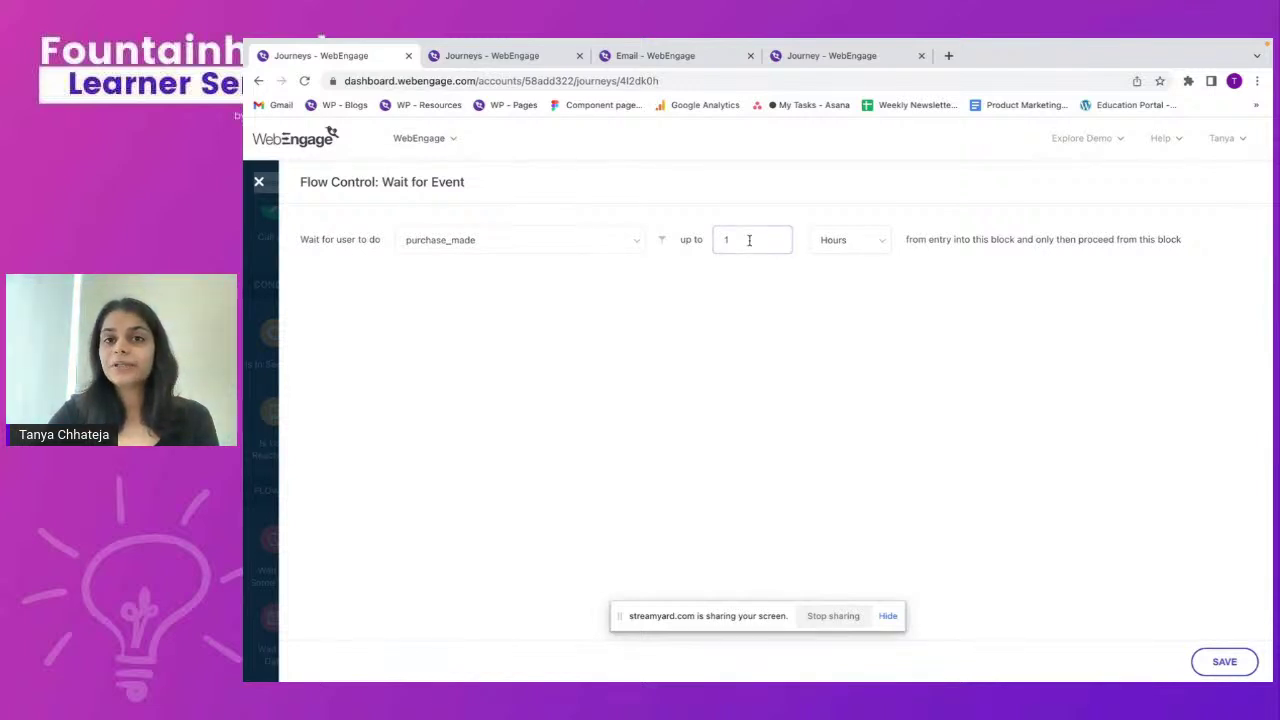
click(851, 250)
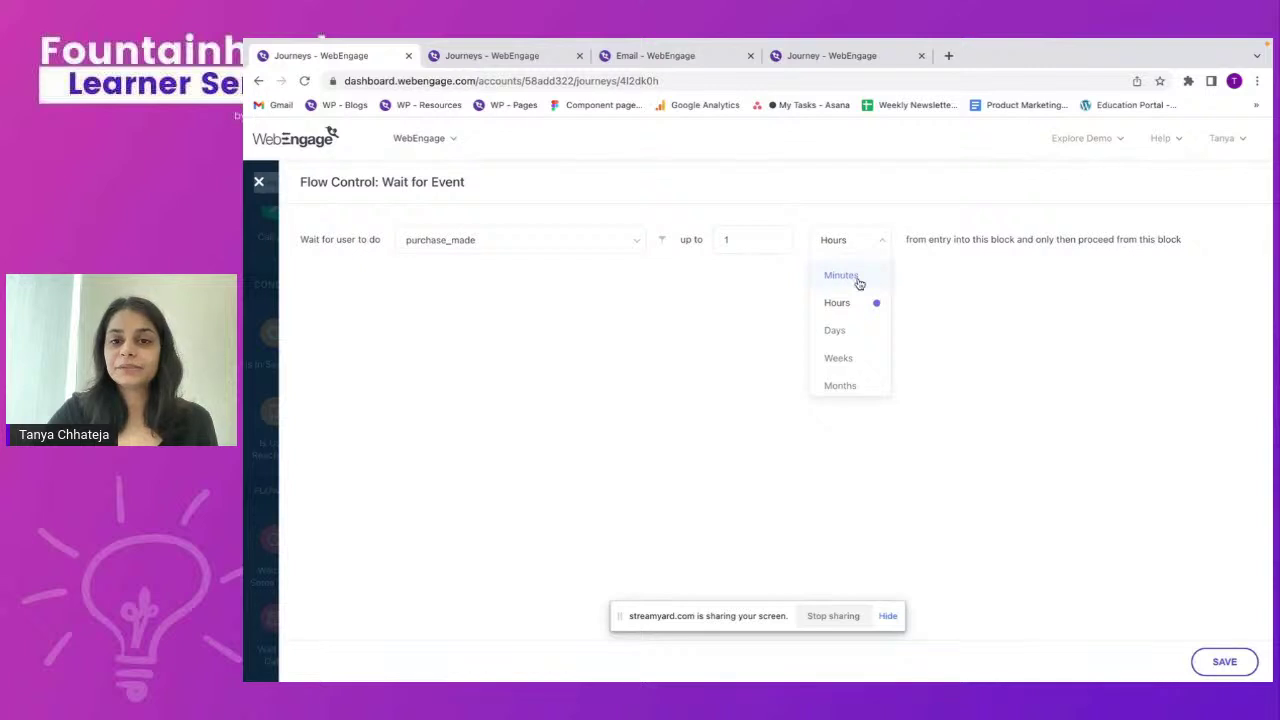
click(712, 382)
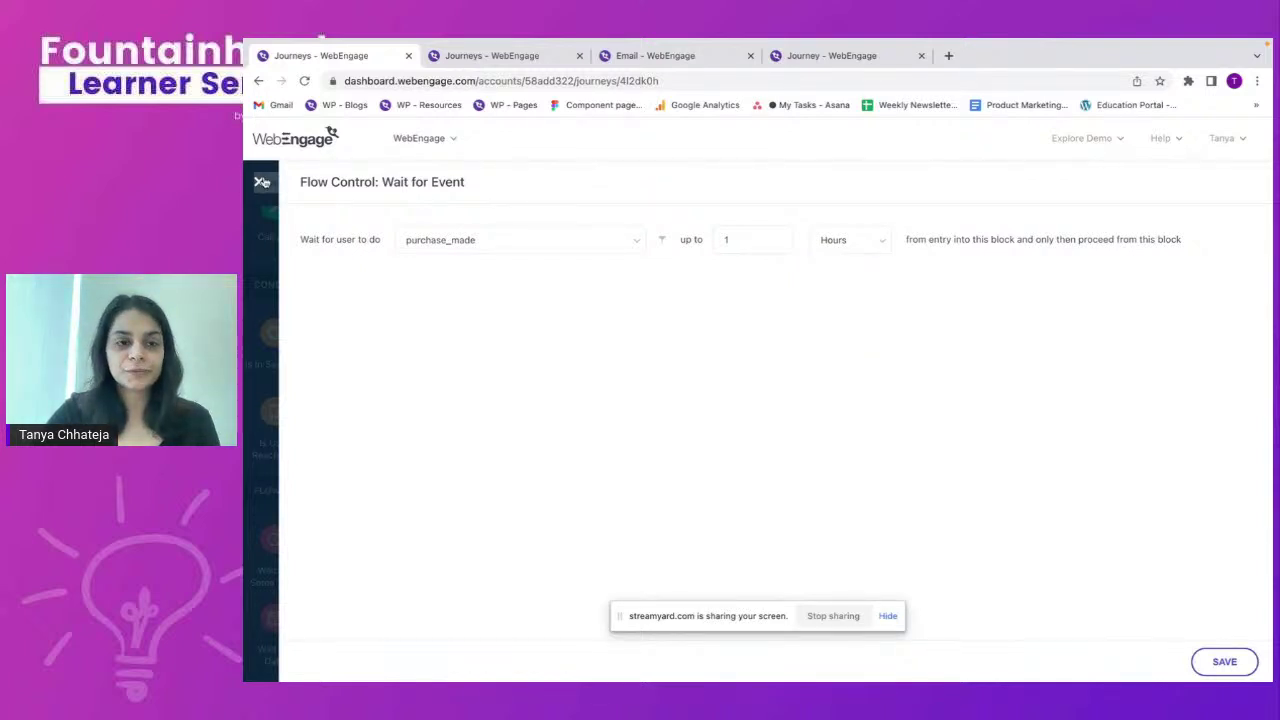
click(258, 181)
scroll(861, 374, down, 1)
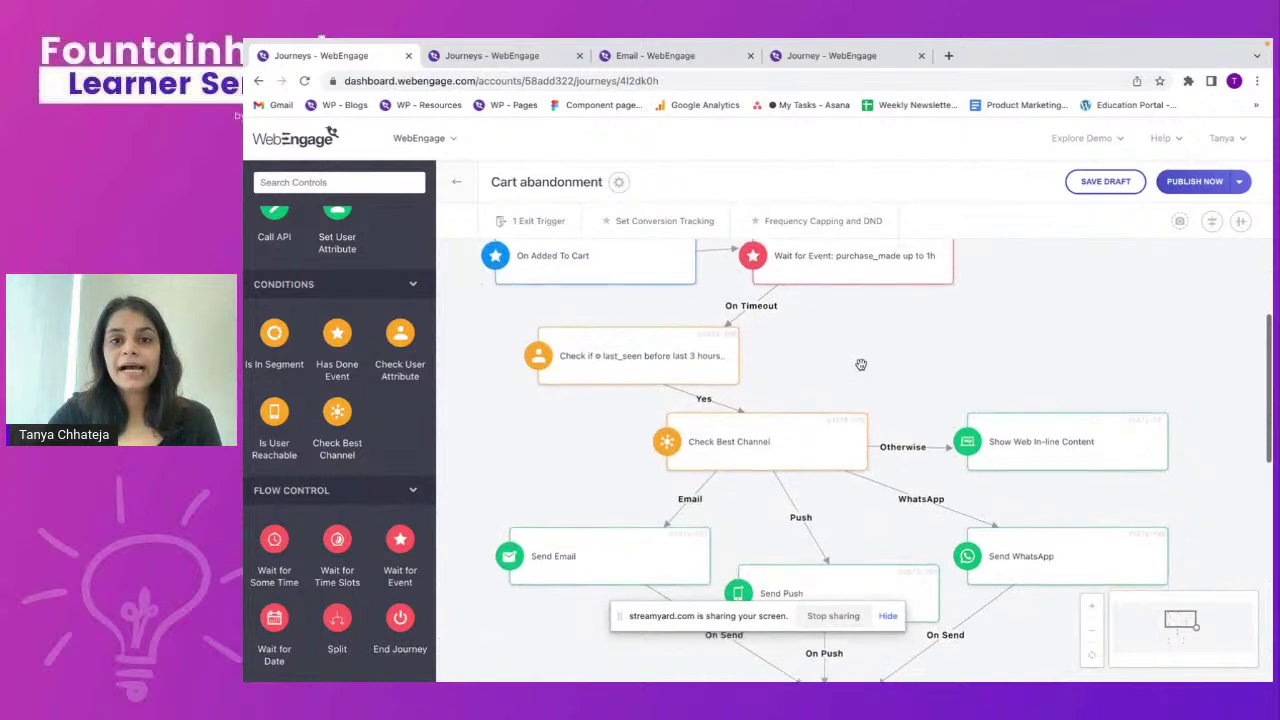
scroll(861, 374, up, 1)
mouse_move(957, 281)
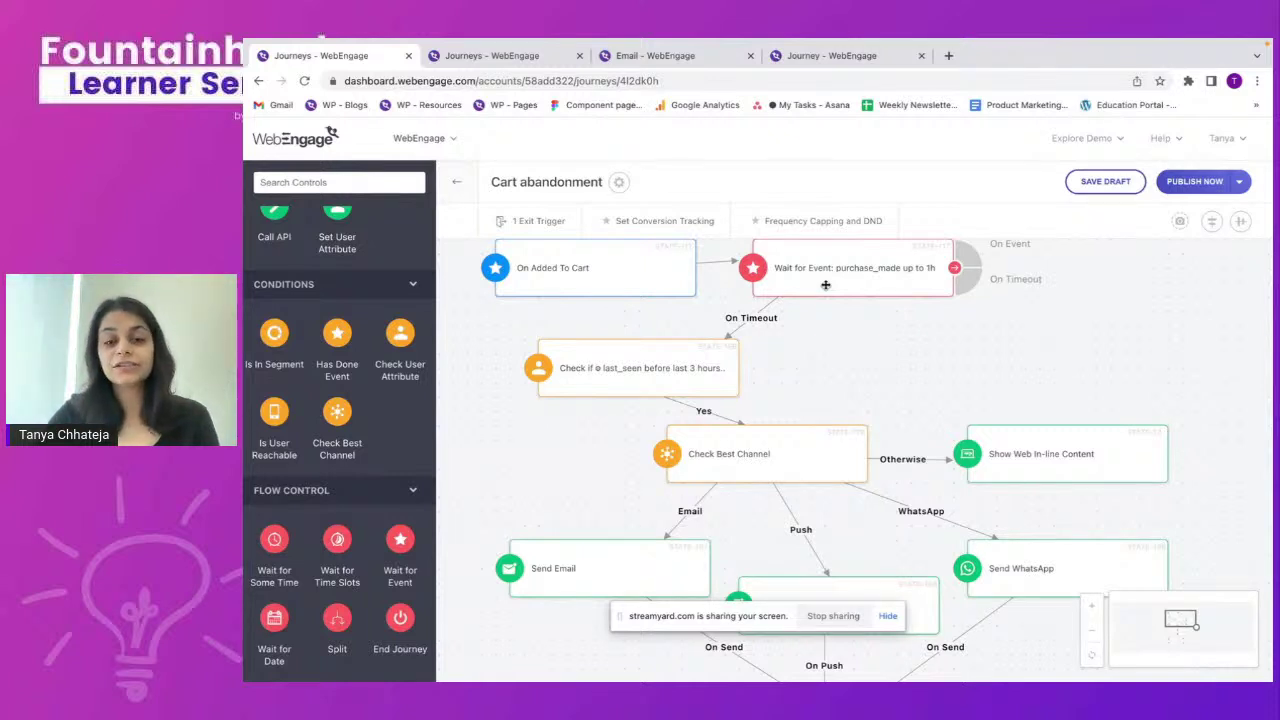
Examine the last_seen condition and the Check Best Channel block with its Email, Push, WhatsApp and Otherwise paths.
click(580, 392)
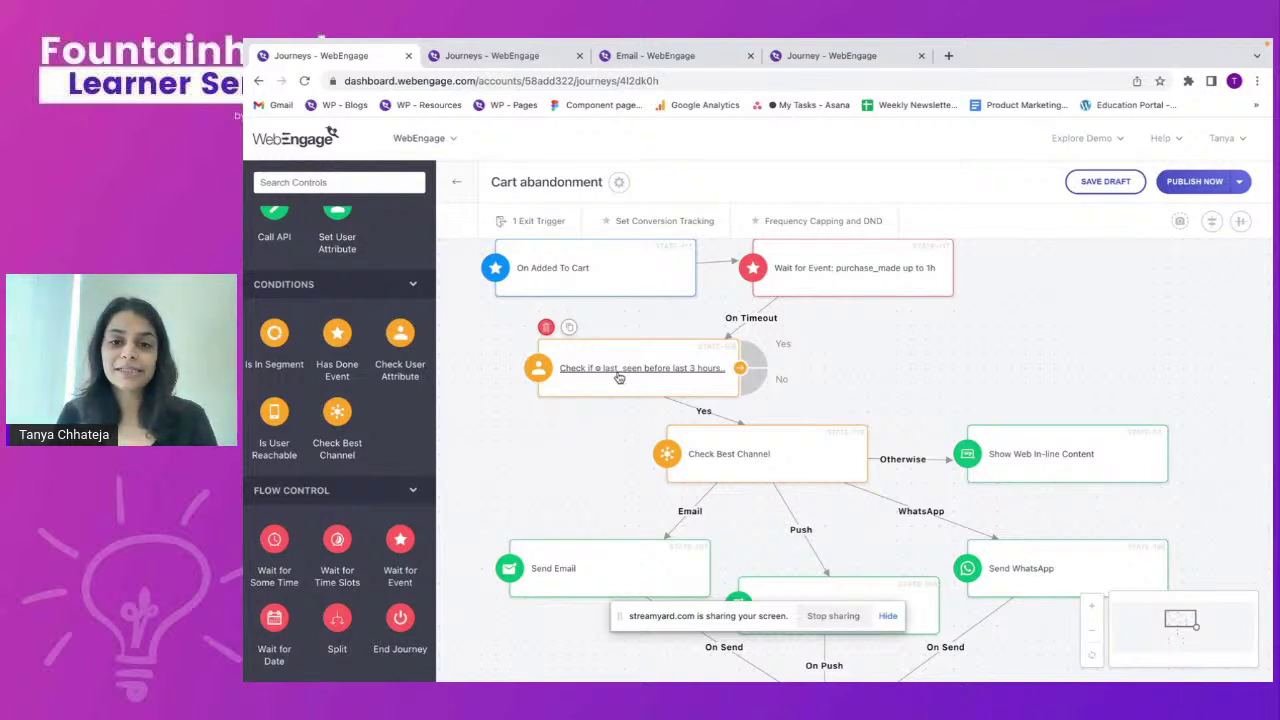
scroll(669, 345, down, 1)
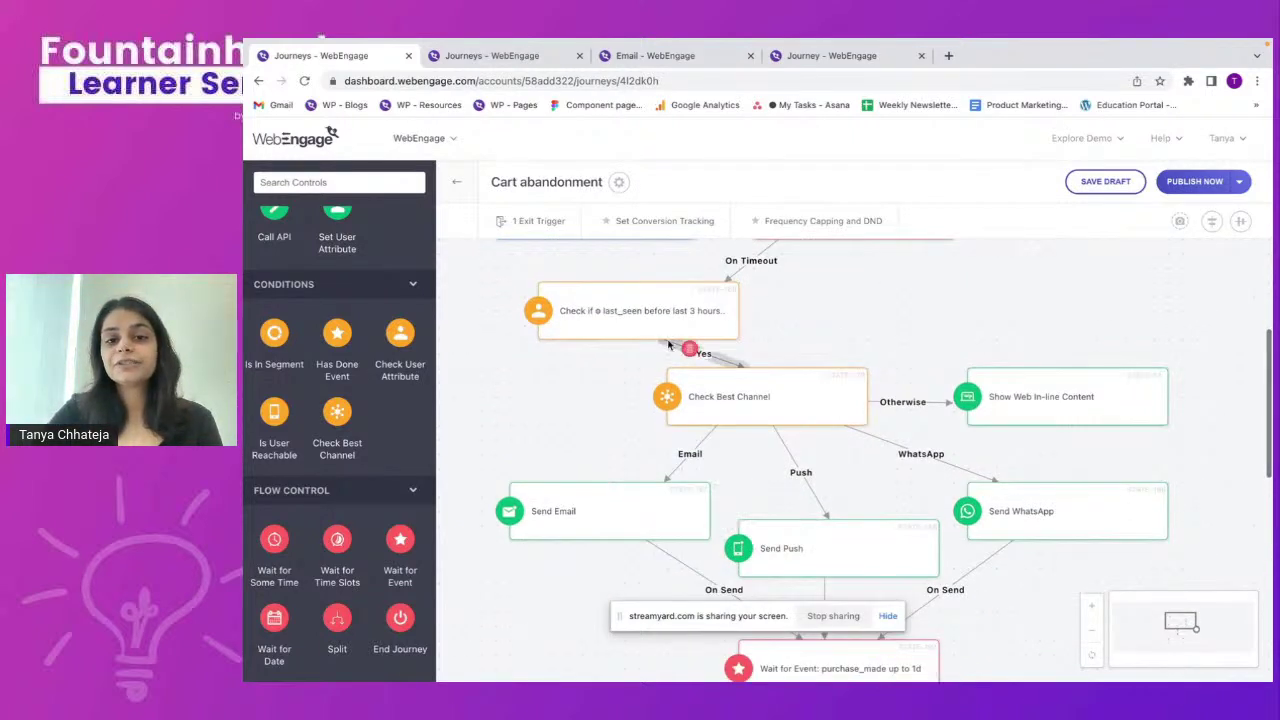
mouse_move(728, 402)
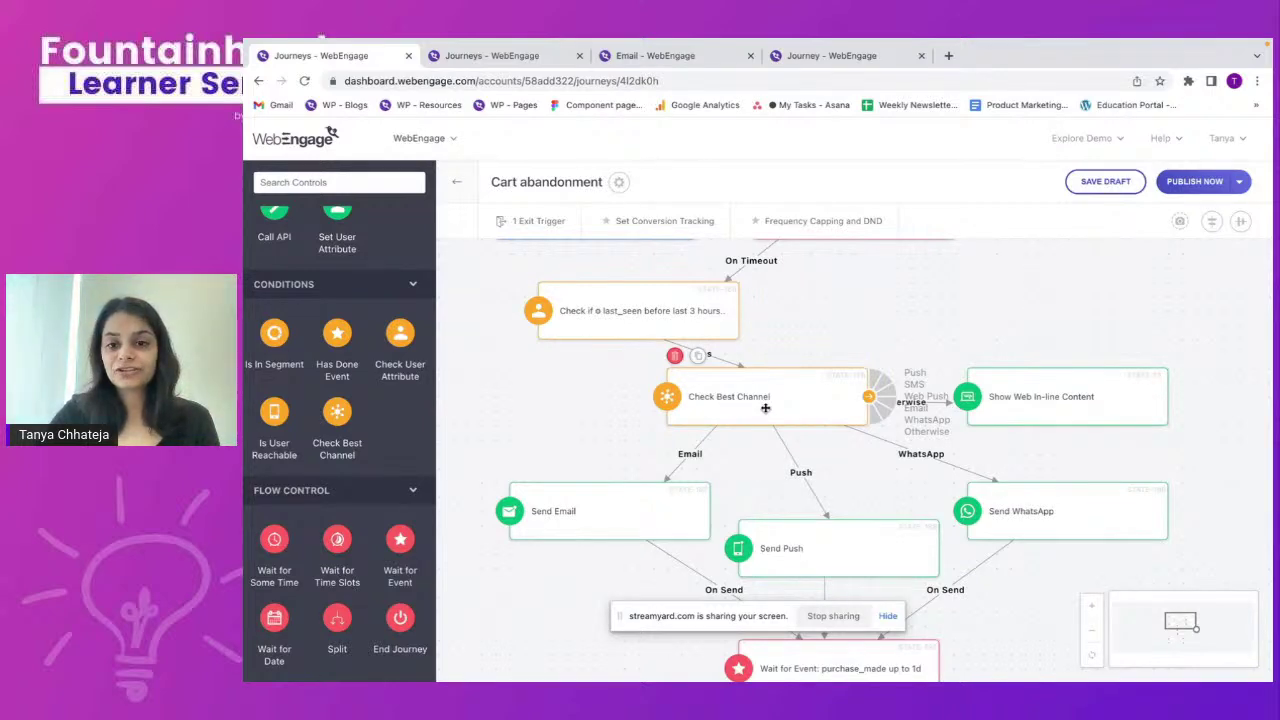
scroll(741, 381, down, 1)
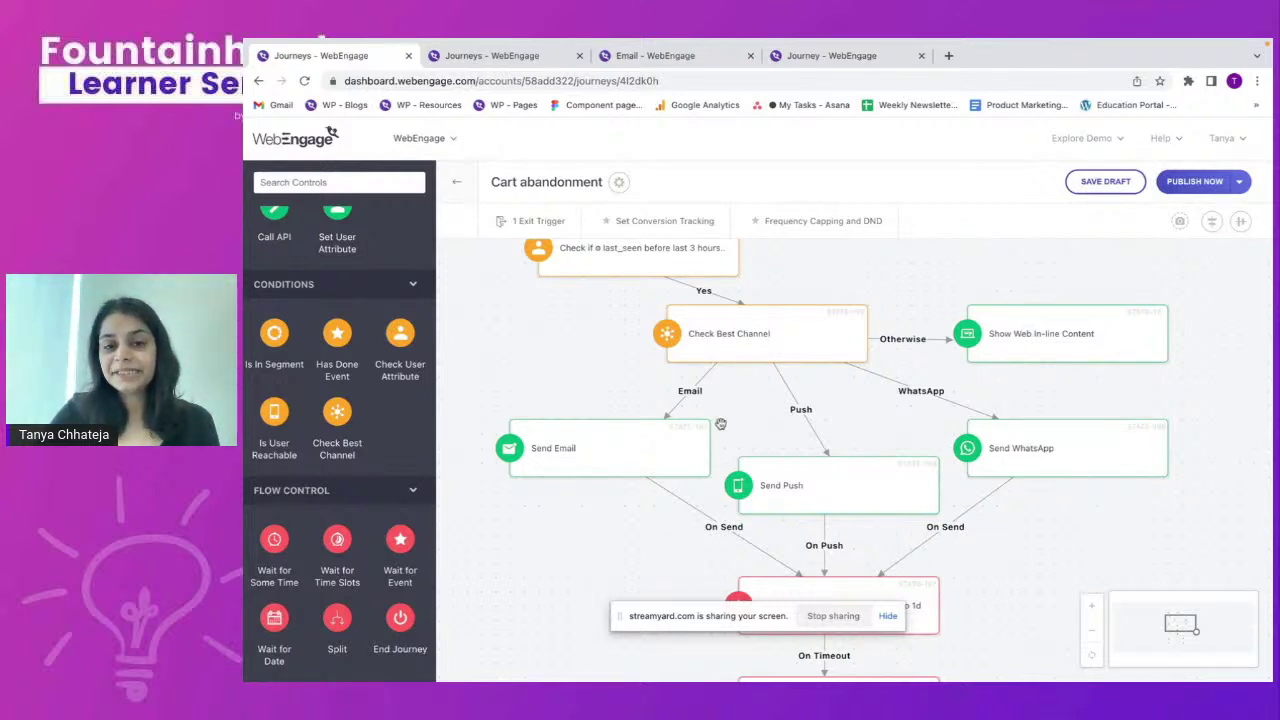
mouse_move(831, 506)
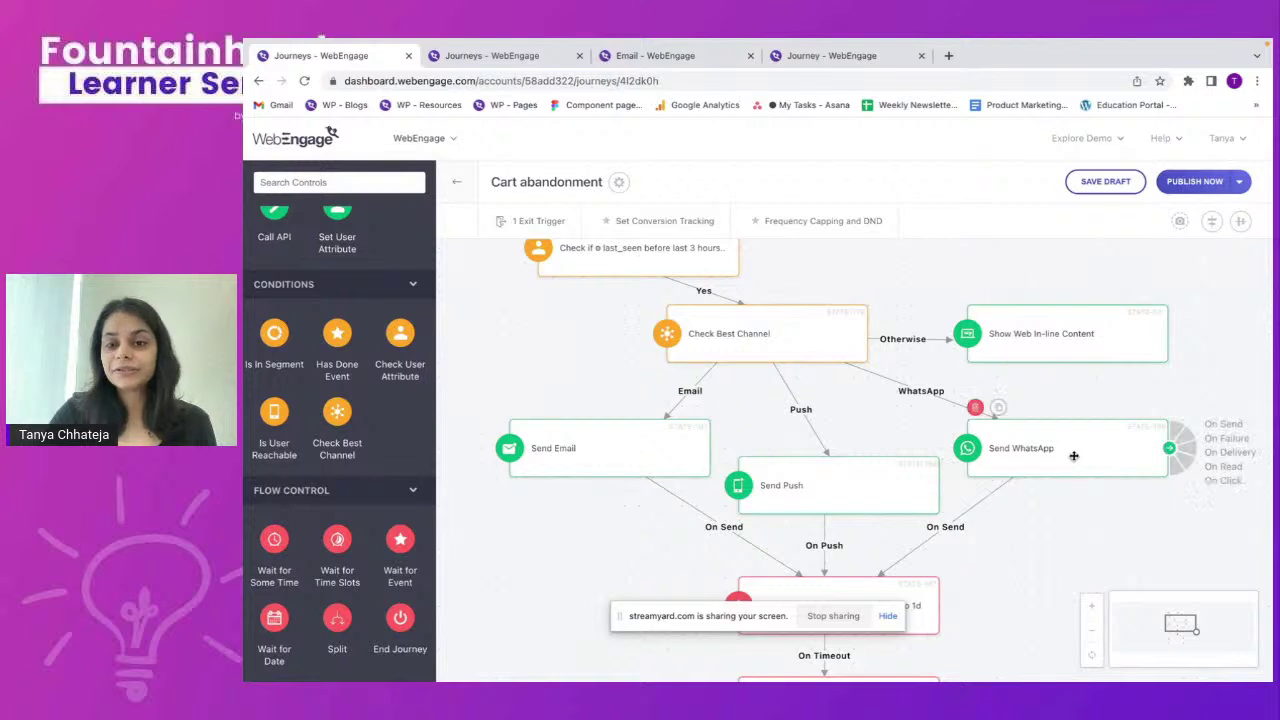
mouse_move(852, 347)
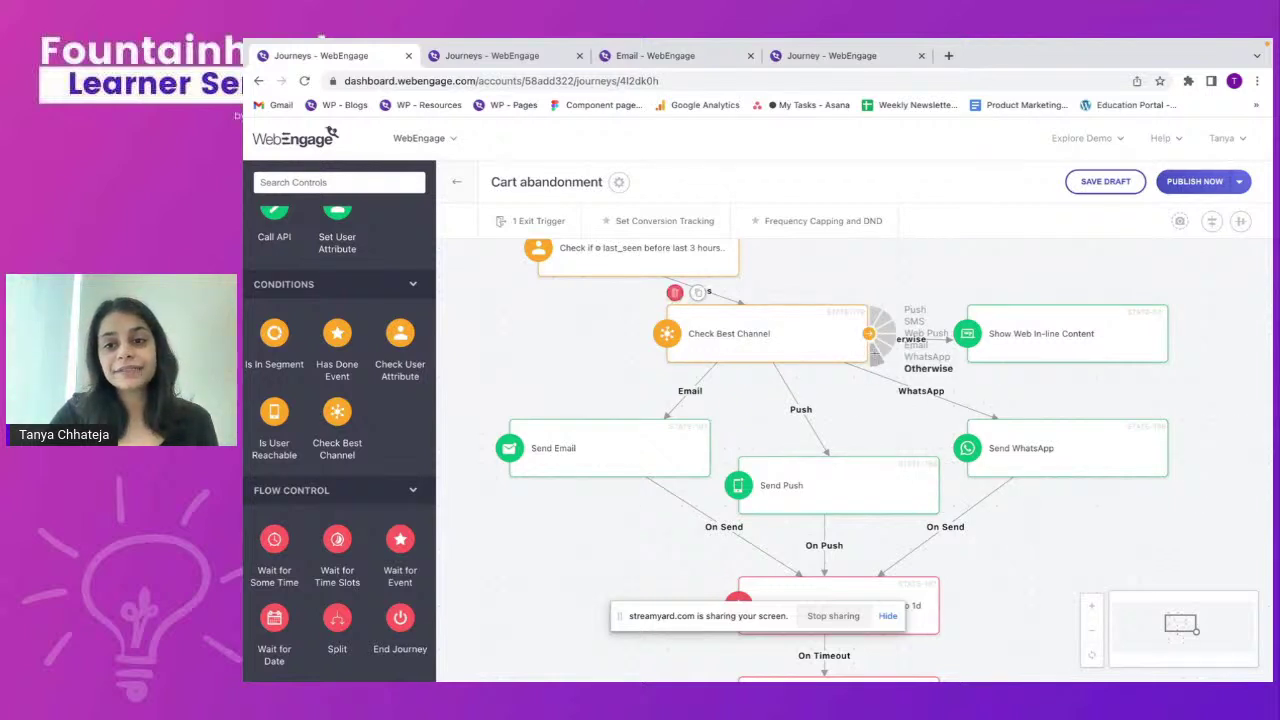
mouse_move(1063, 355)
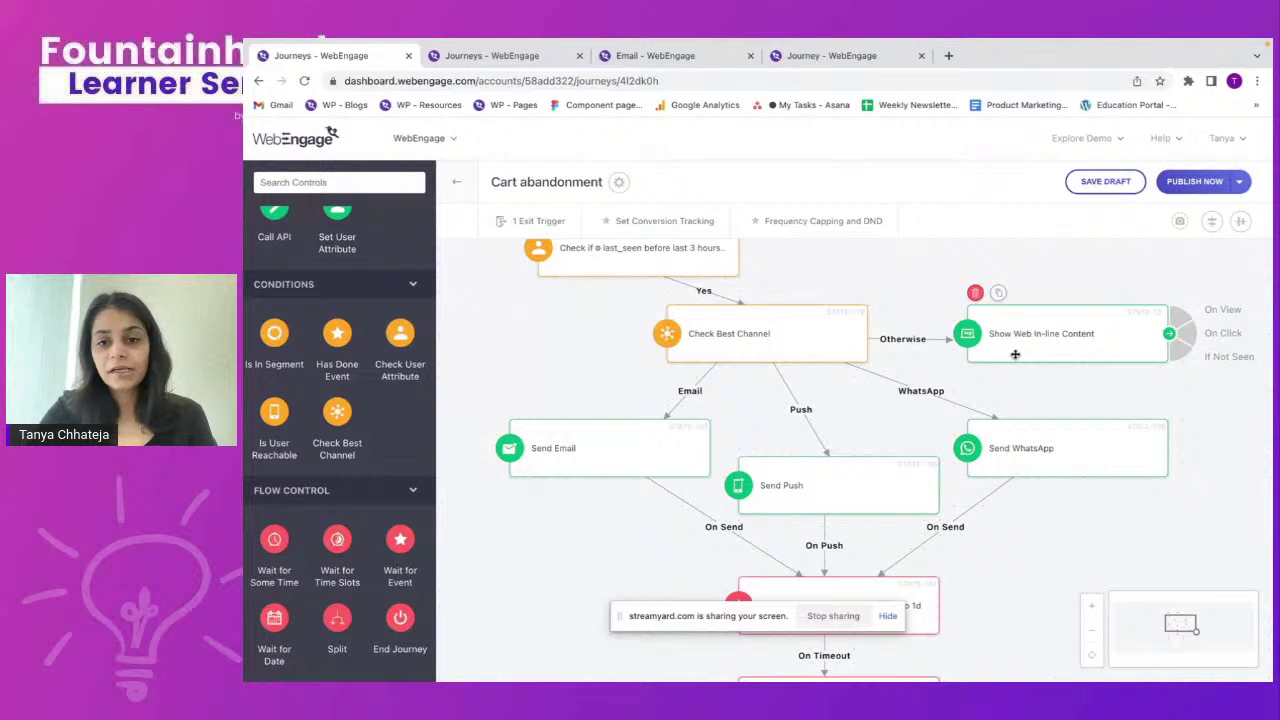
Check the settings of the Wait for Event block that follows the channel messages, and close it without changes.
scroll(1015, 354, down, 1)
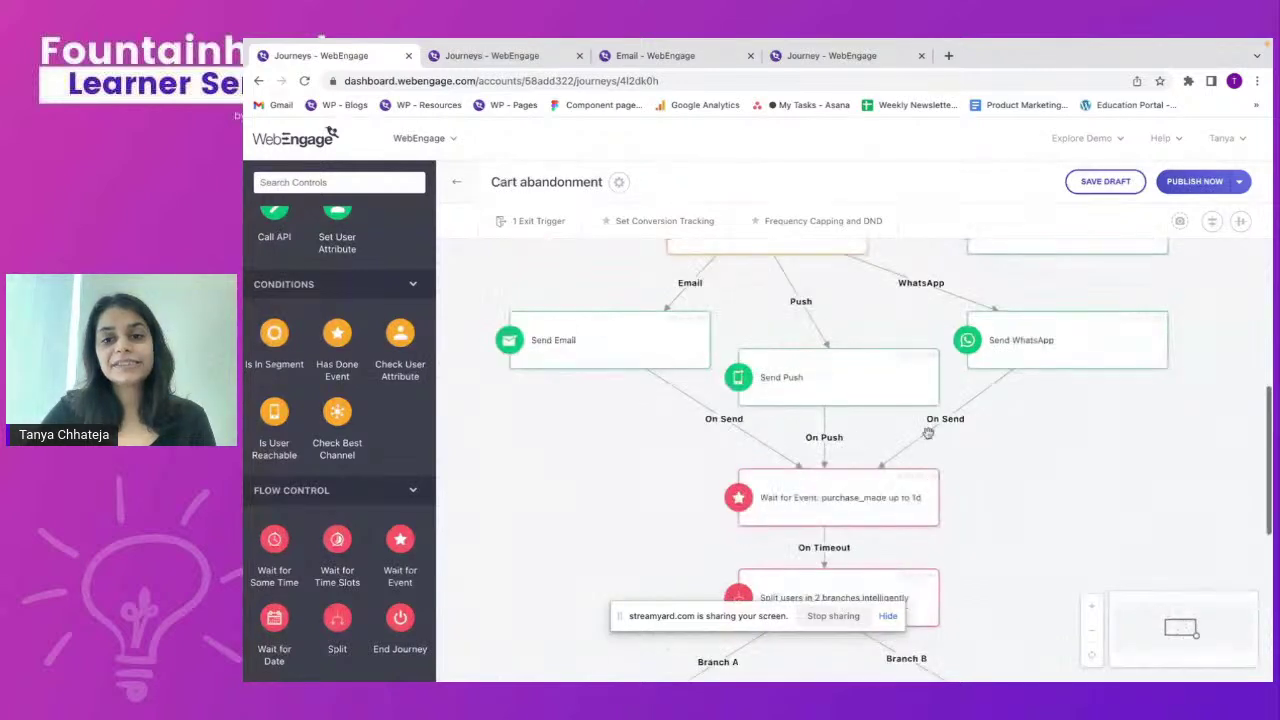
mouse_move(968, 472)
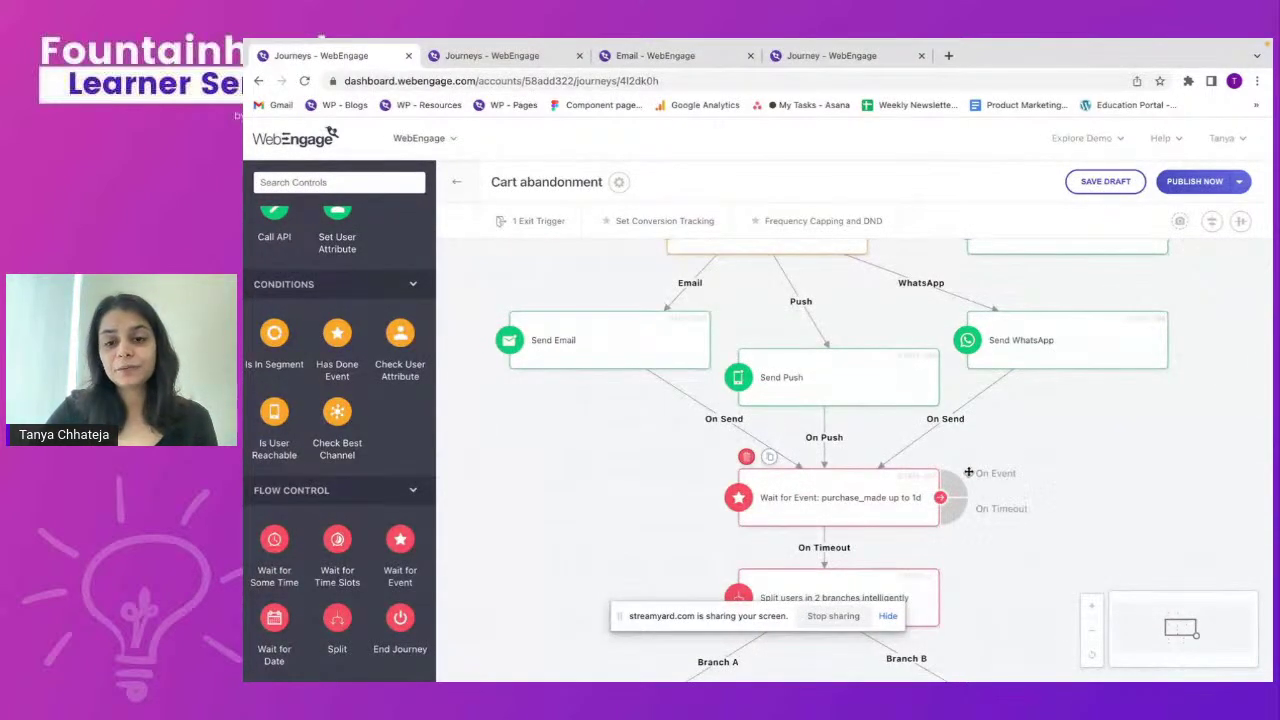
scroll(1020, 546, down, 1)
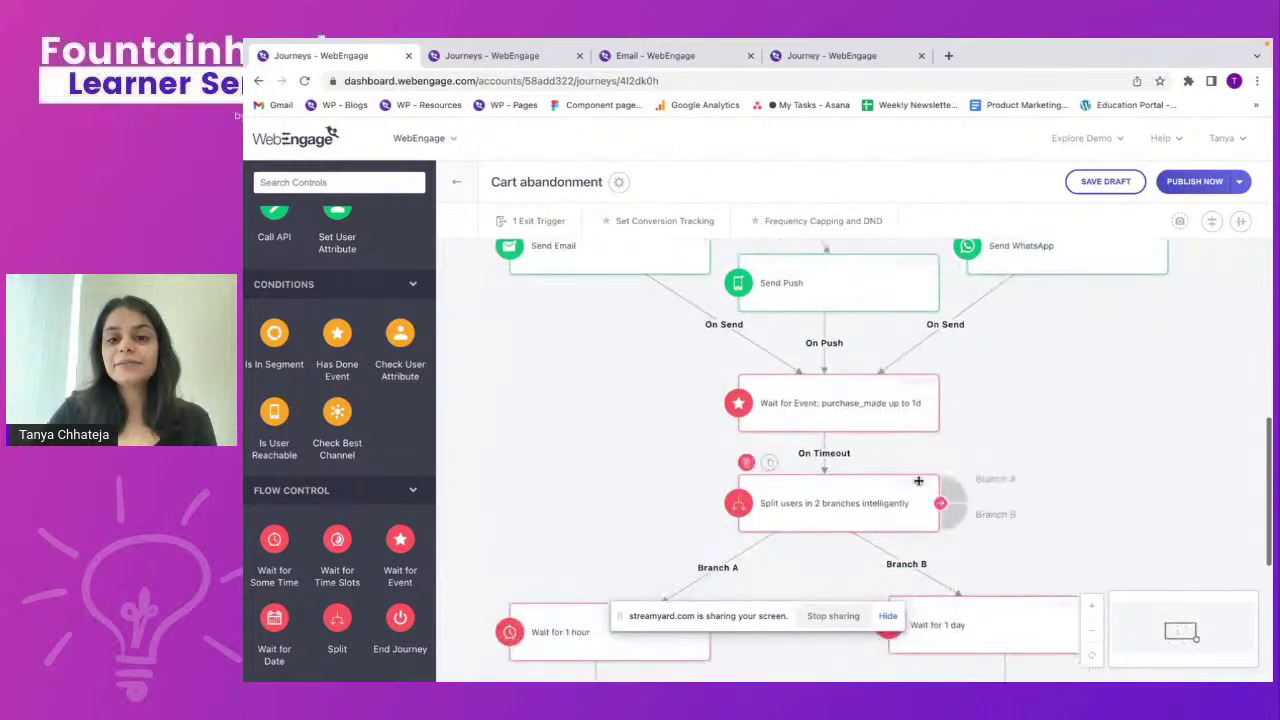
click(848, 409)
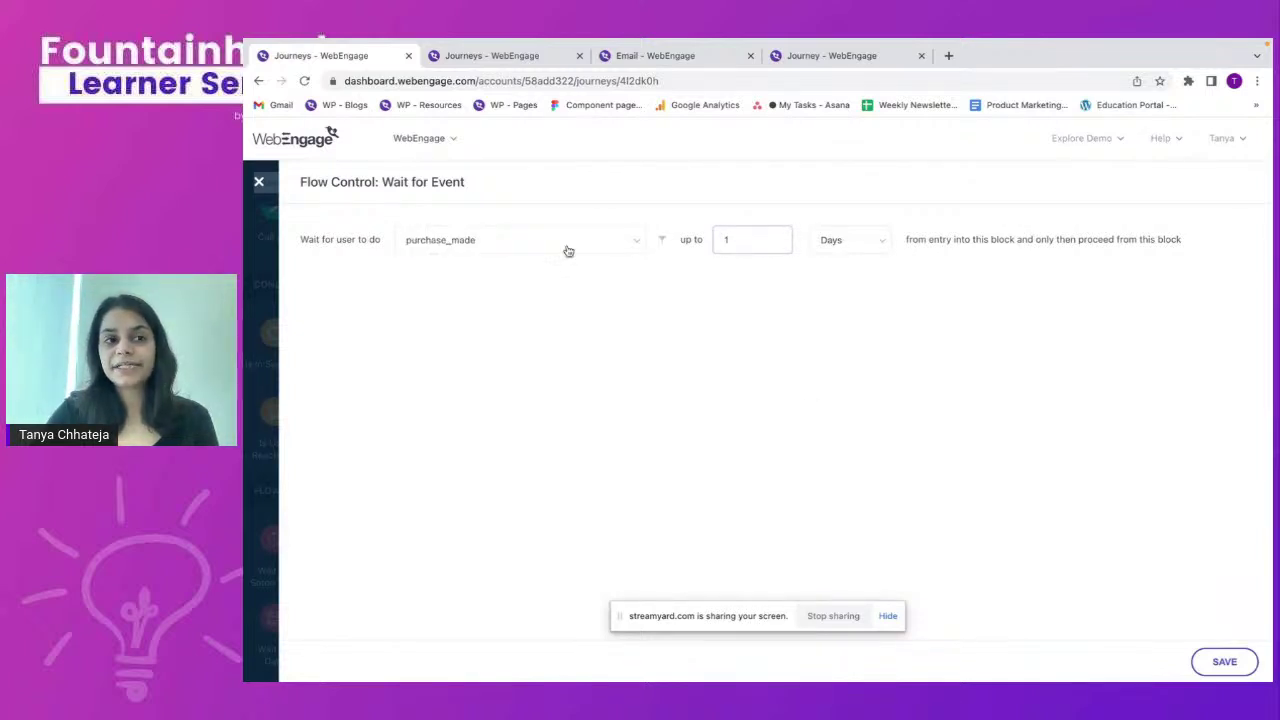
click(259, 181)
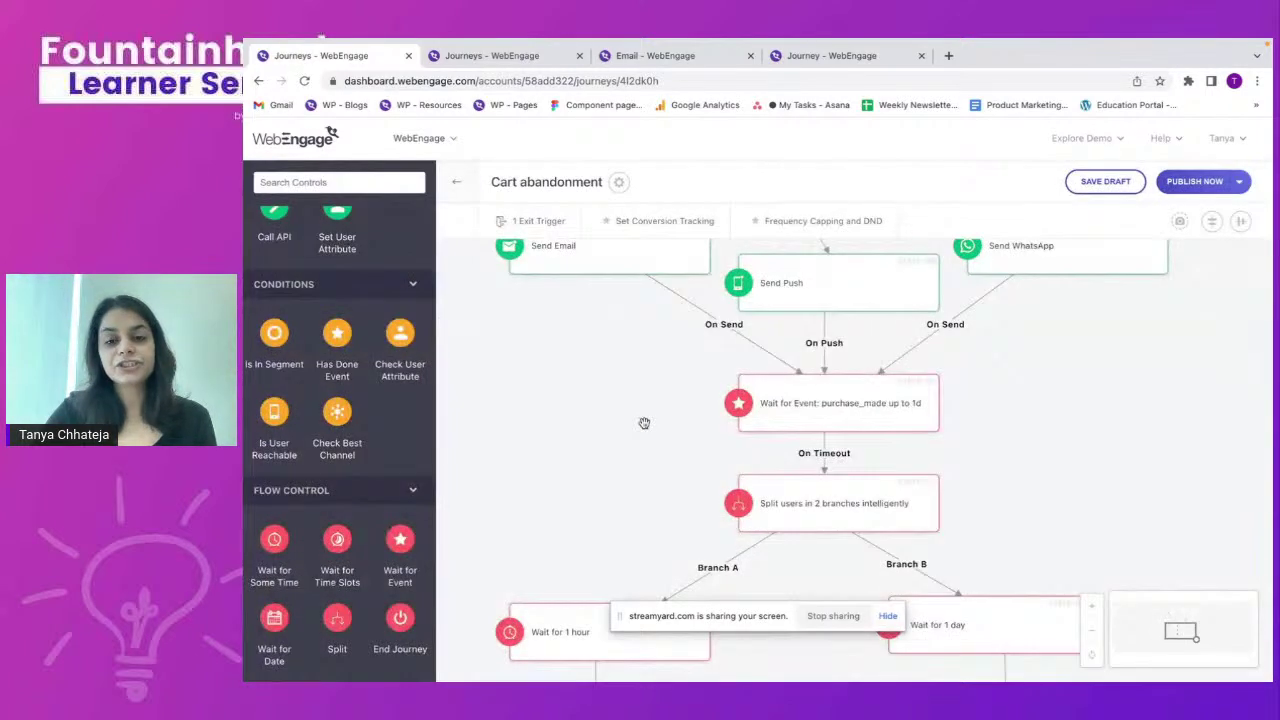
Examine the Split block's two branches on the canvas, and open its settings to review intelligent optimization and branch distribution.
scroll(644, 423, down, 1)
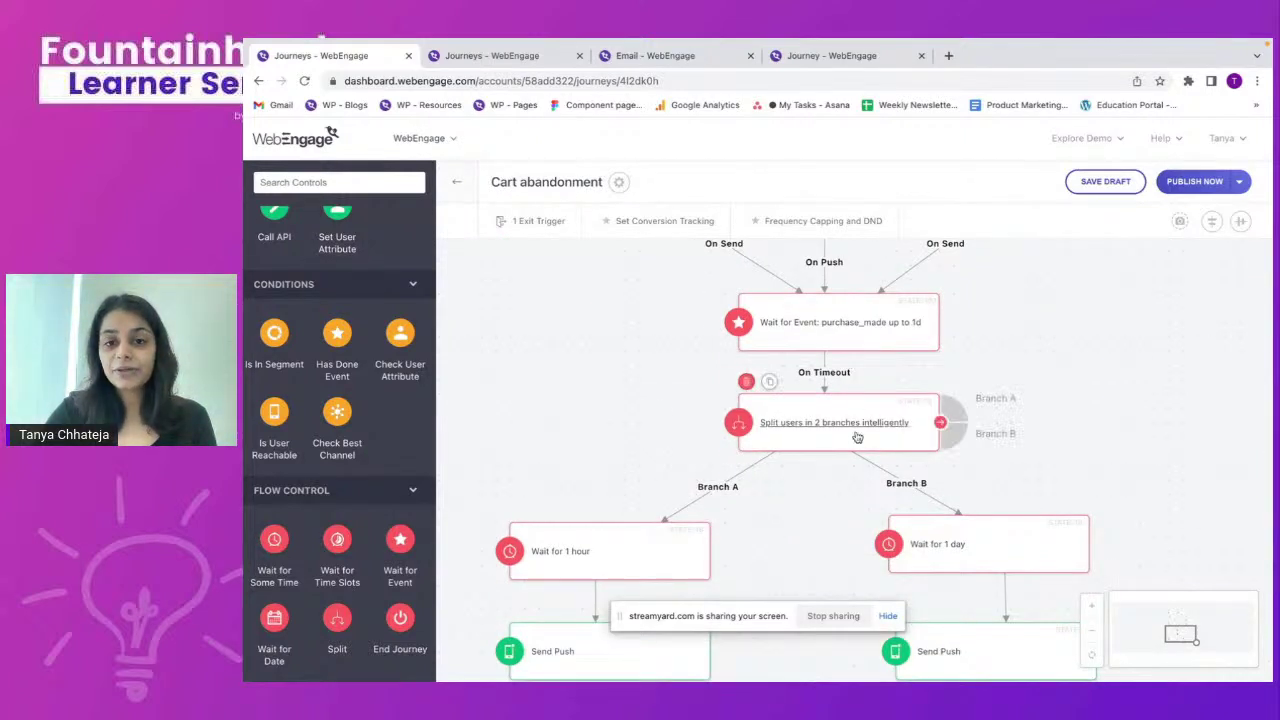
scroll(855, 437, down, 1)
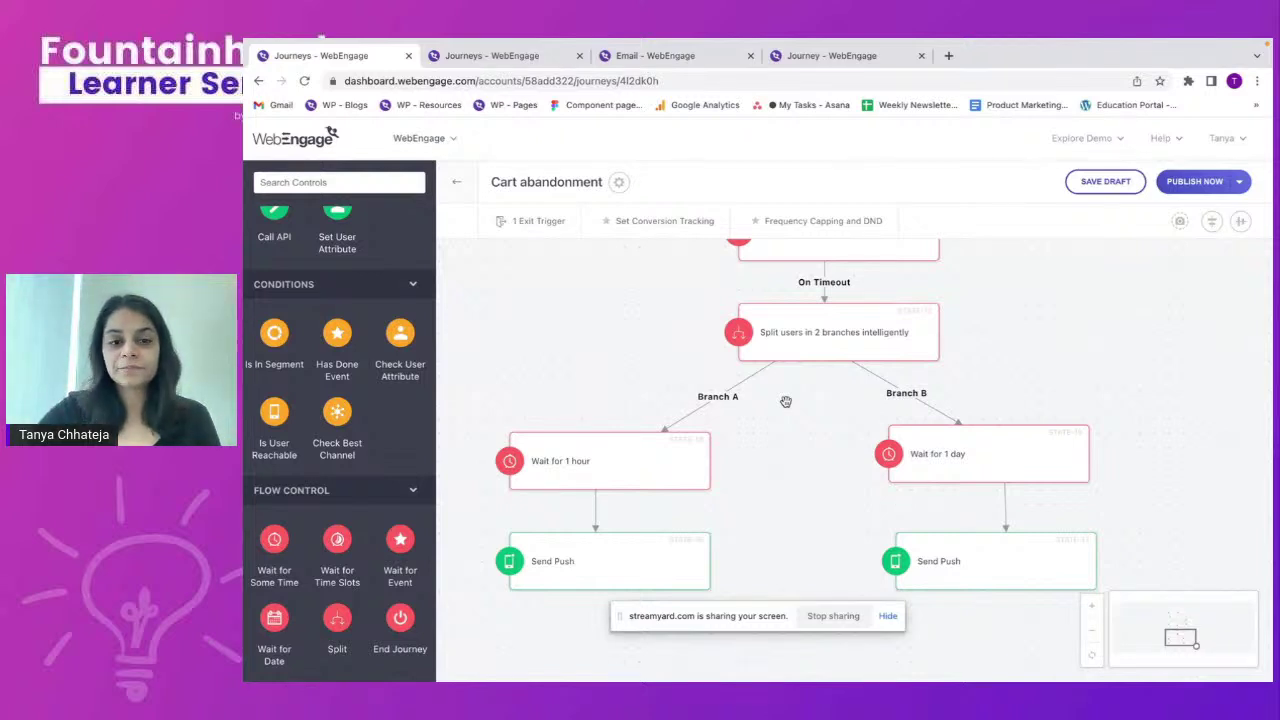
click(834, 335)
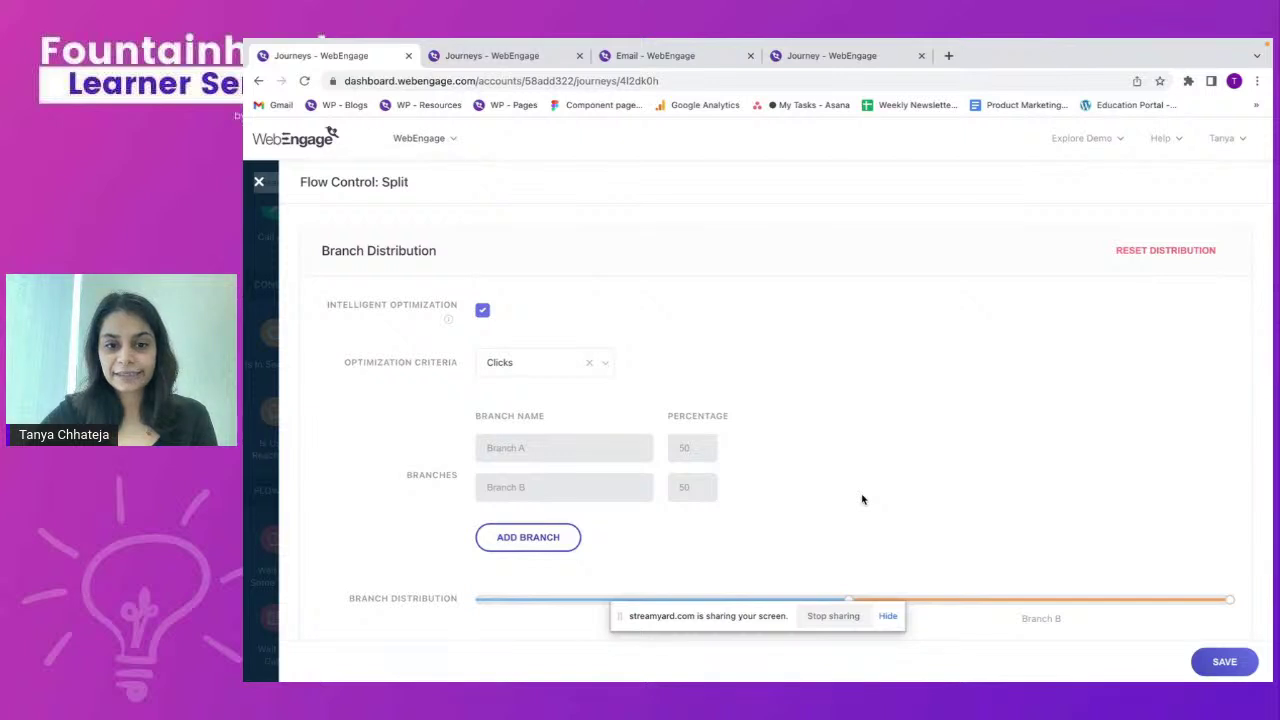
scroll(863, 497, down, 2)
scroll(863, 497, up, 1)
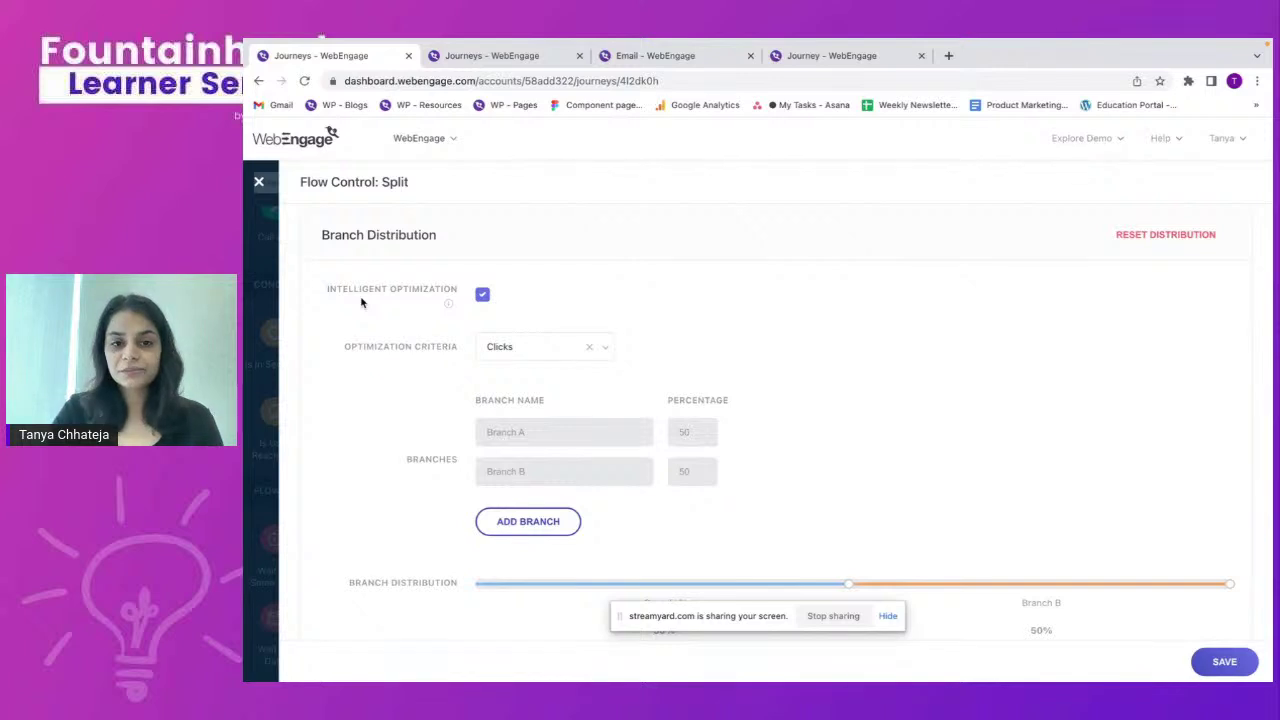
scroll(385, 454, down, 1)
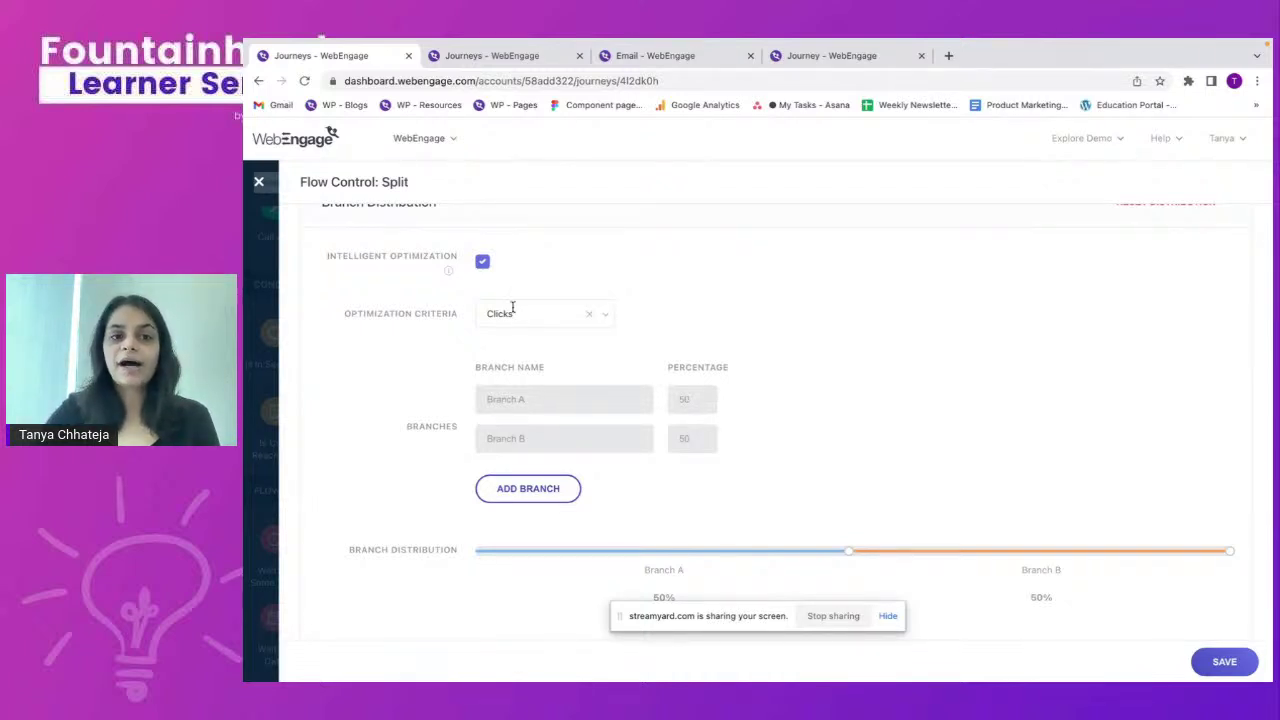
Turn off intelligent optimization for the split and add two more branches, Branch C and Branch D.
click(482, 263)
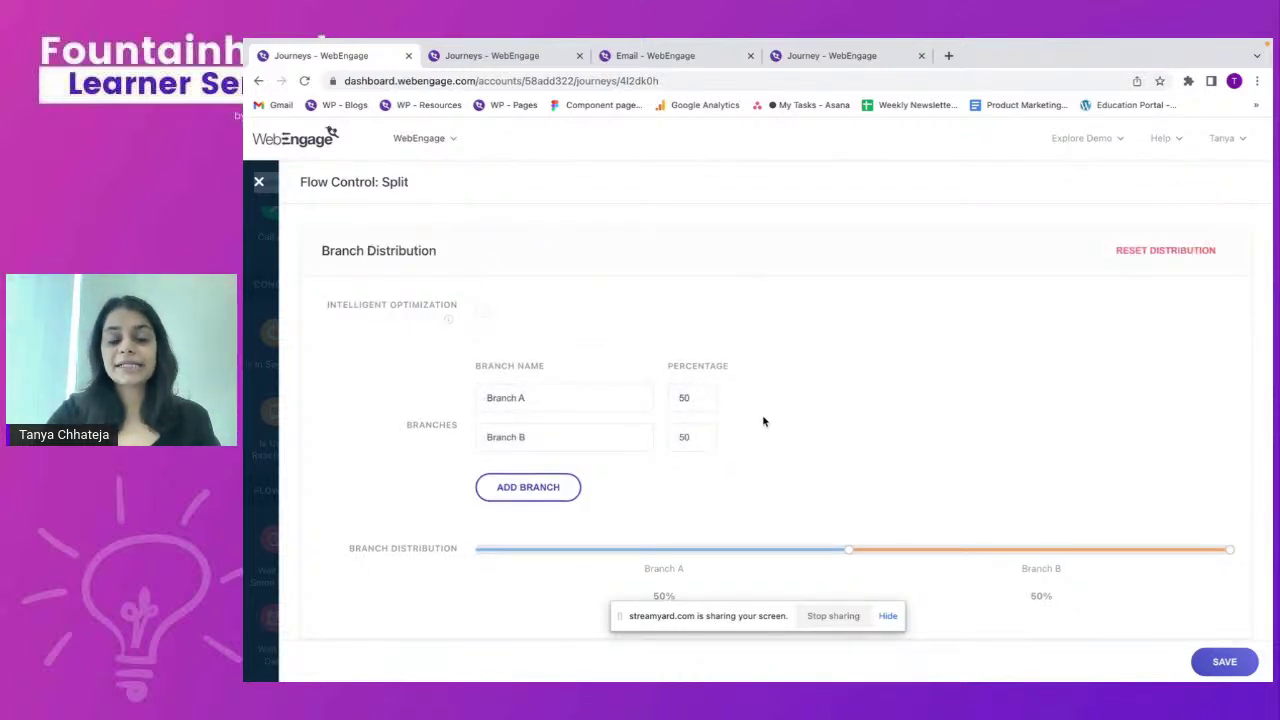
click(545, 487)
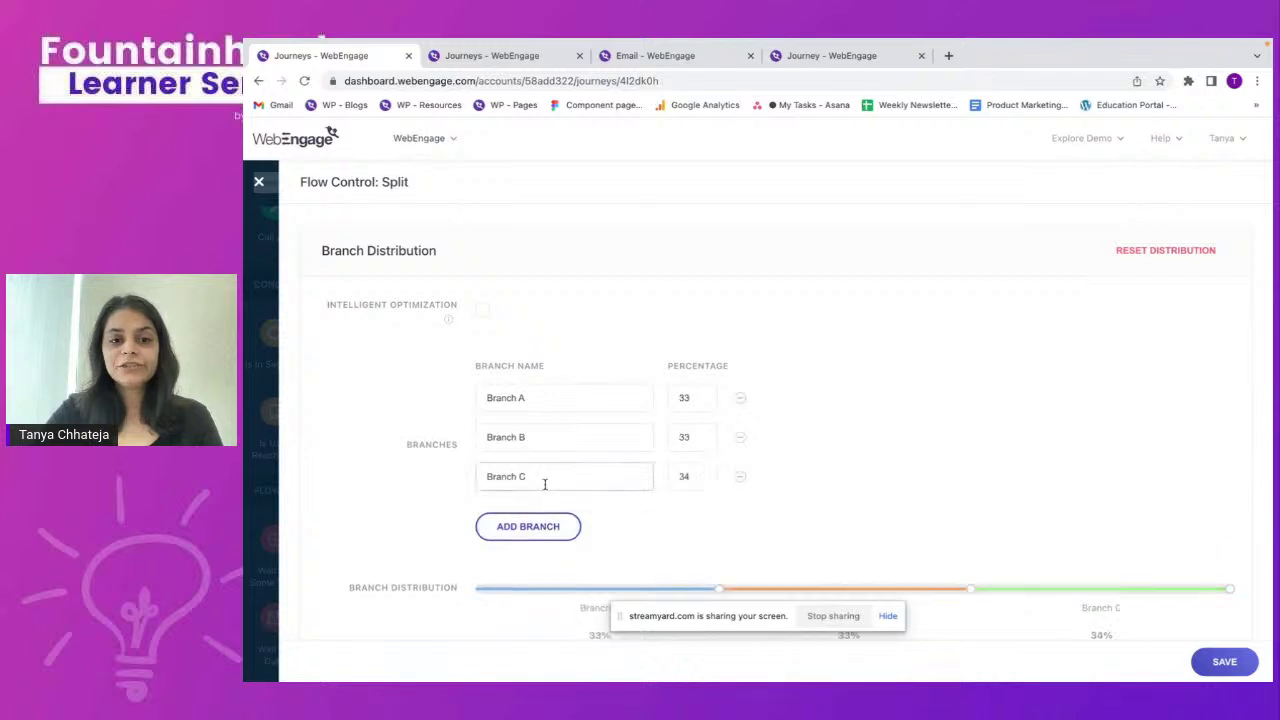
scroll(634, 520, down, 1)
click(569, 487)
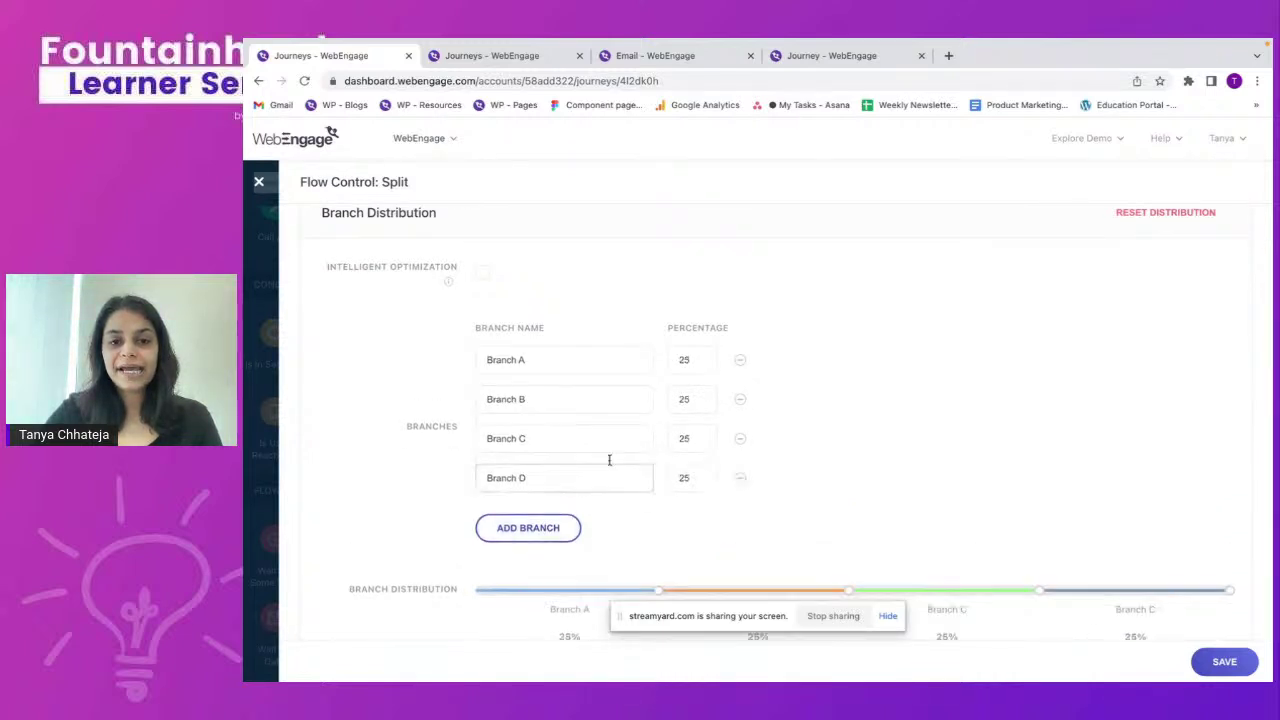
Set Branch C's percentage to 20.
click(693, 438)
key(BackSpace)
text(0)
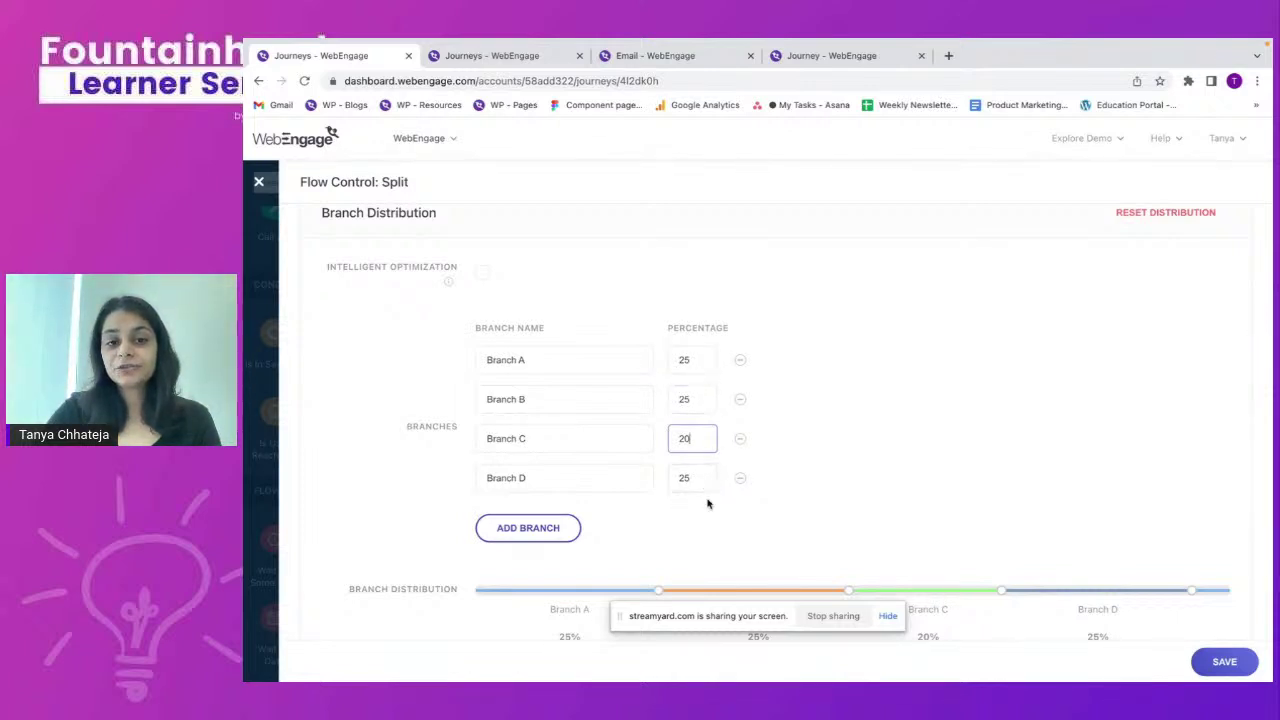
Remove Branch C and Branch D from the split, and set Branch A and Branch B to 50 percent each.
click(739, 481)
click(740, 438)
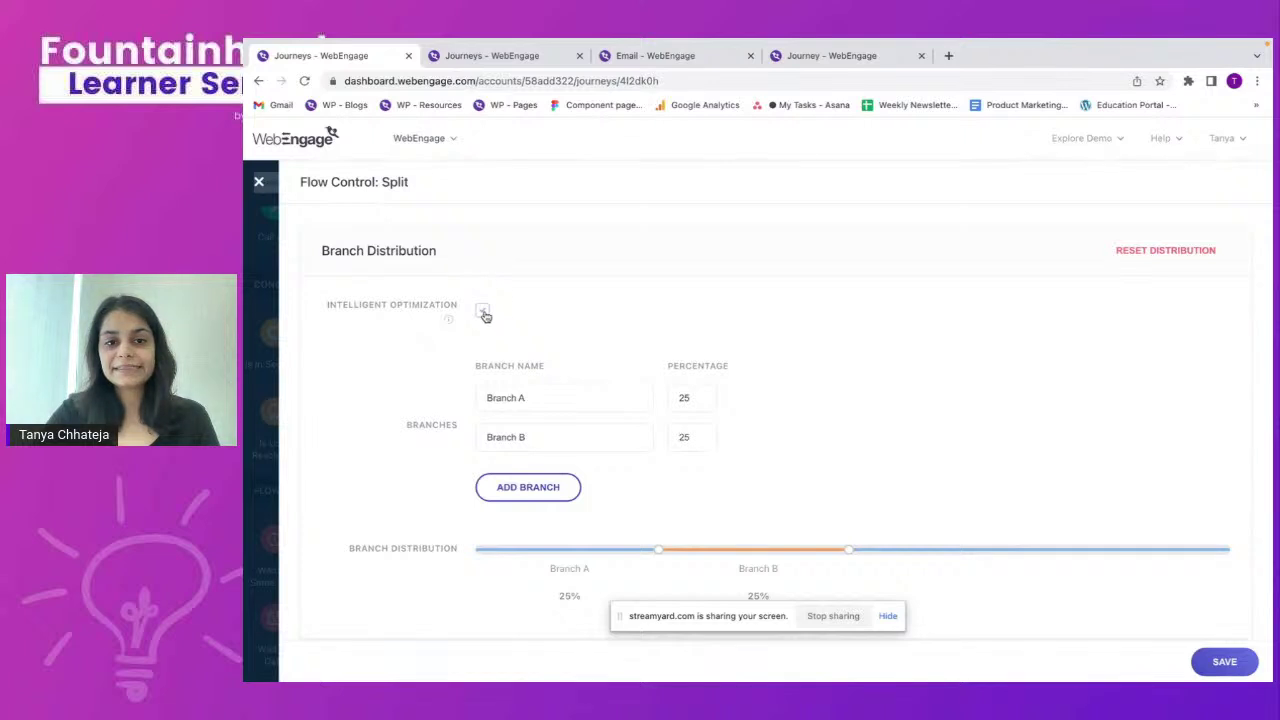
double_click(699, 397)
key(BackSpace)
text(50)
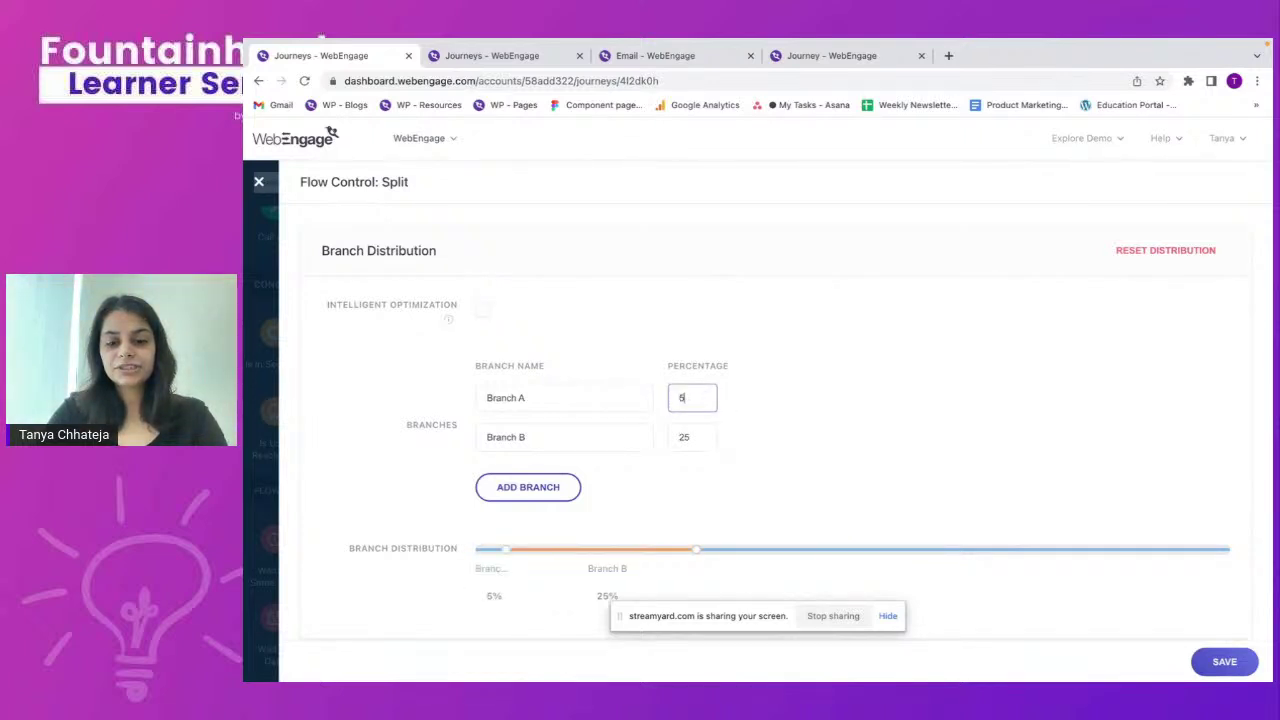
double_click(702, 436)
key(BackSpace)
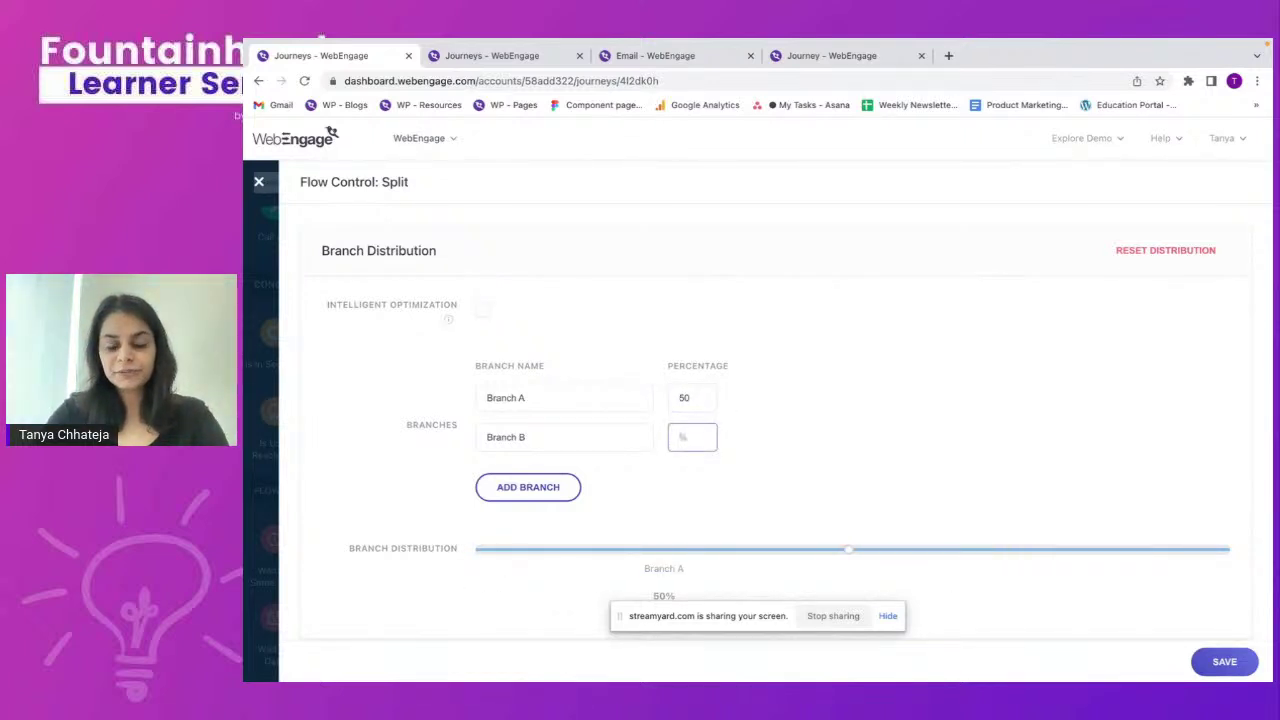
text(50)
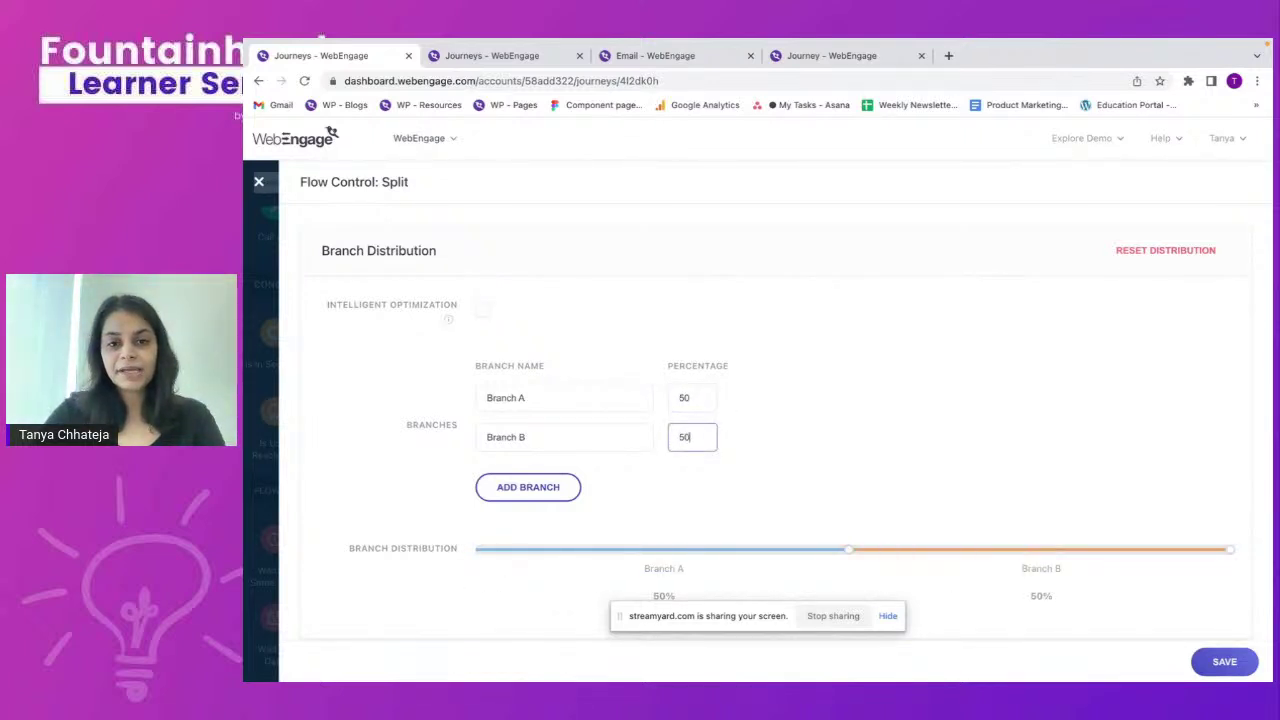
Turn intelligent optimization back on, save the split settings, and review the wait and push blocks under Branch A and Branch B.
click(484, 313)
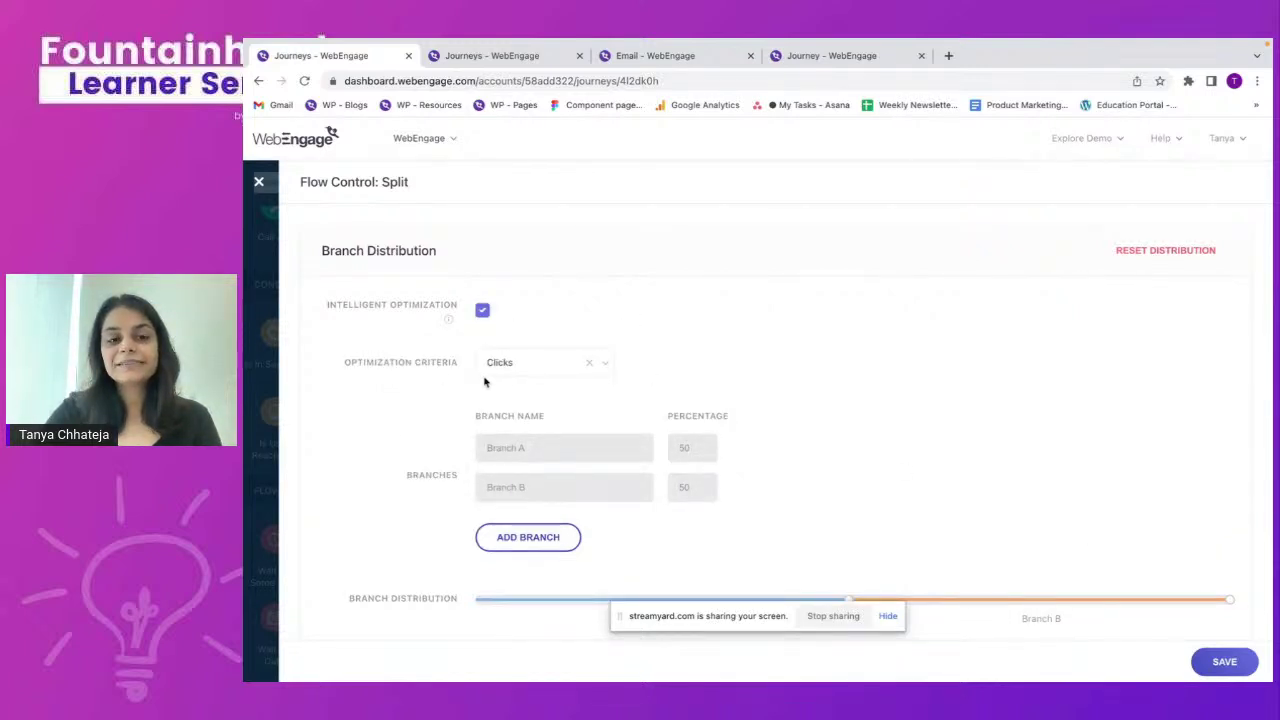
click(1222, 661)
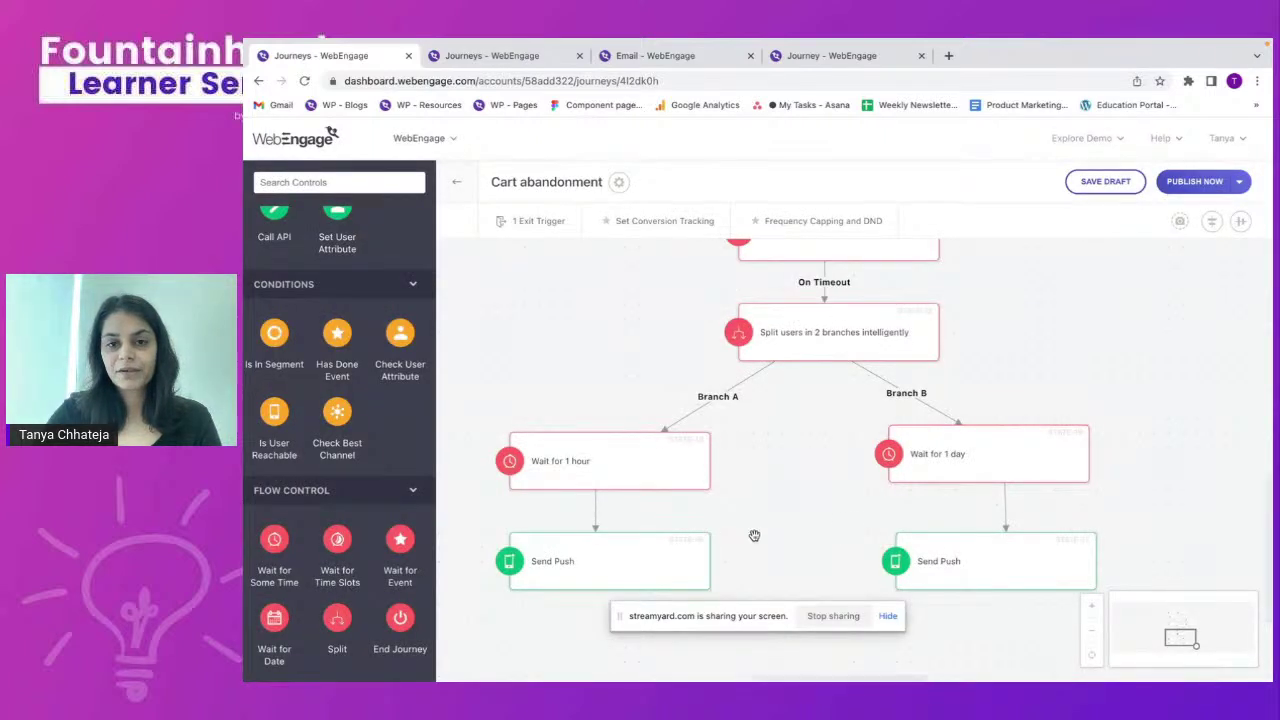
scroll(754, 536, down, 2)
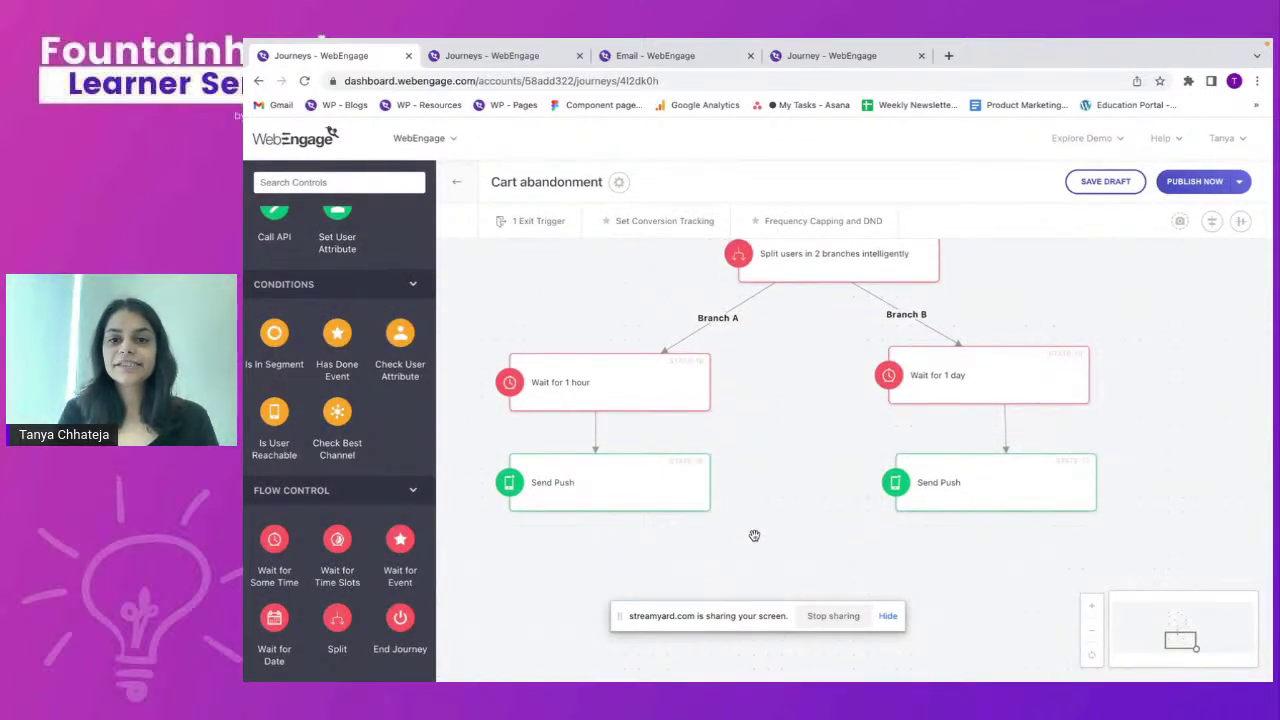
scroll(754, 536, up, 1)
mouse_move(945, 280)
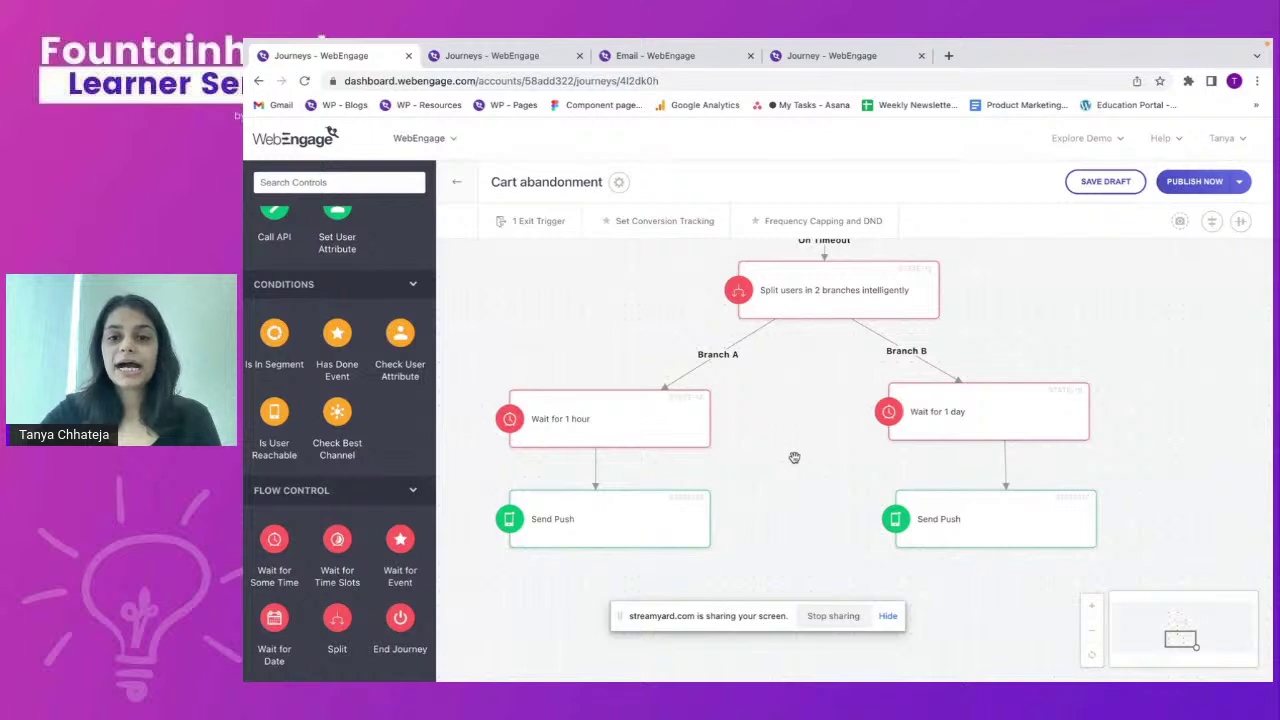
scroll(794, 457, down, 1)
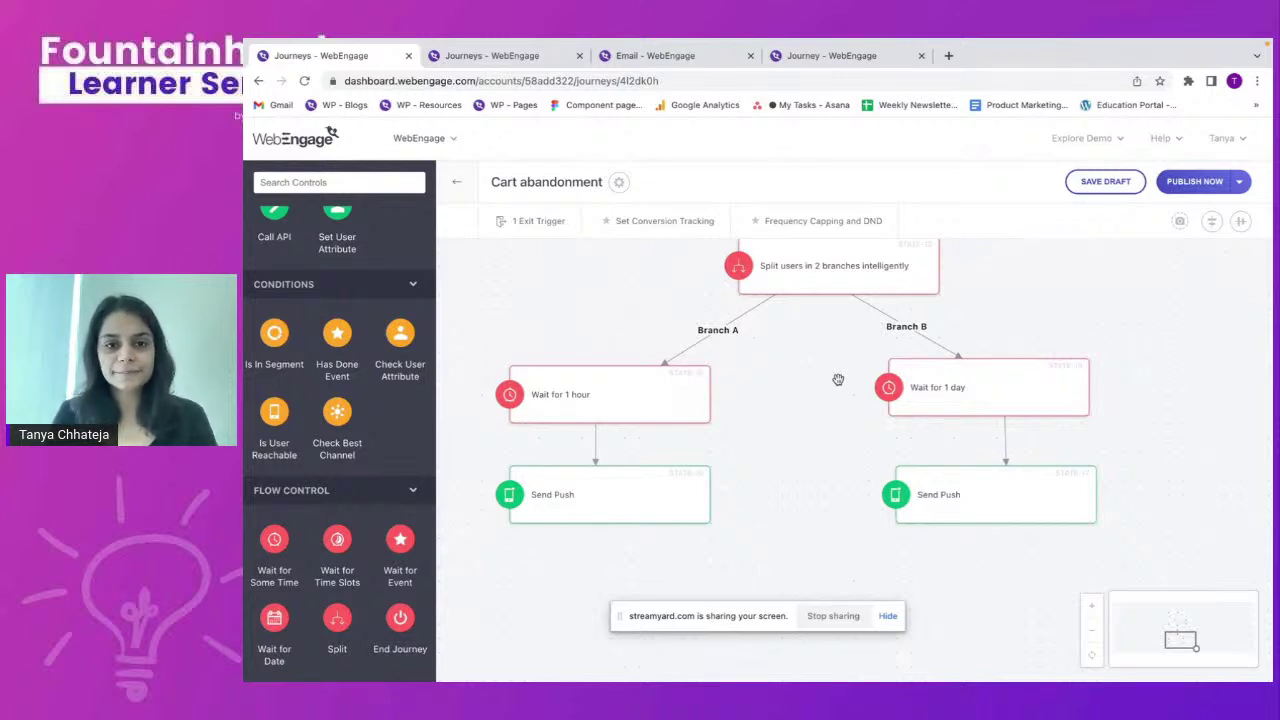
scroll(803, 463, down, 1)
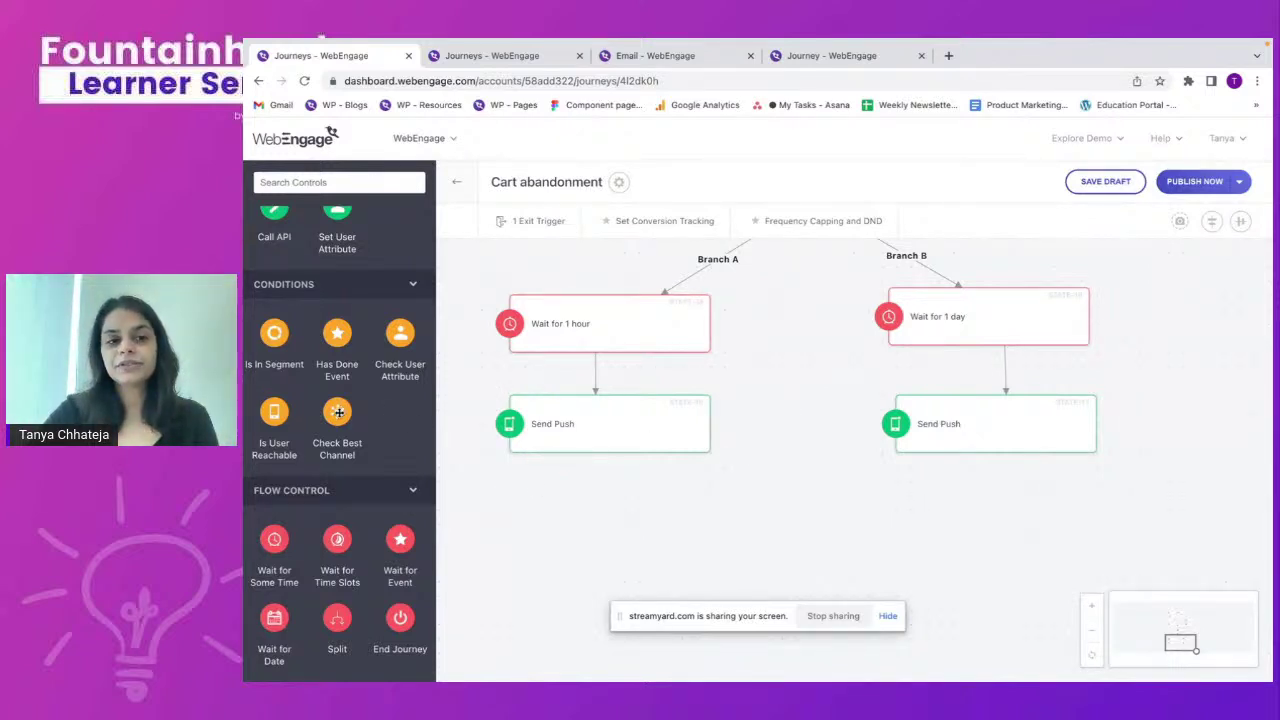
Place a Check Best Channel block below Branch A's Send Push, try out its channel connector, and delete the added blocks.
drag(339, 413, 600, 526)
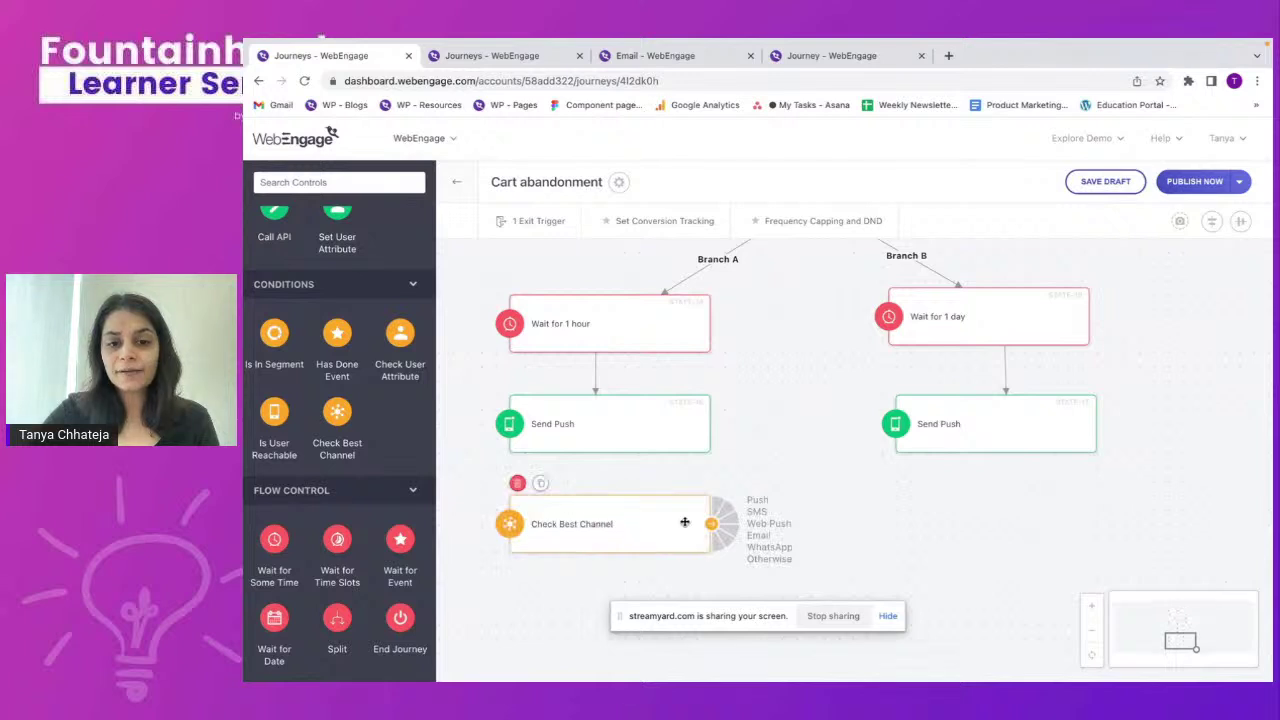
drag(717, 499, 692, 537)
click(704, 505)
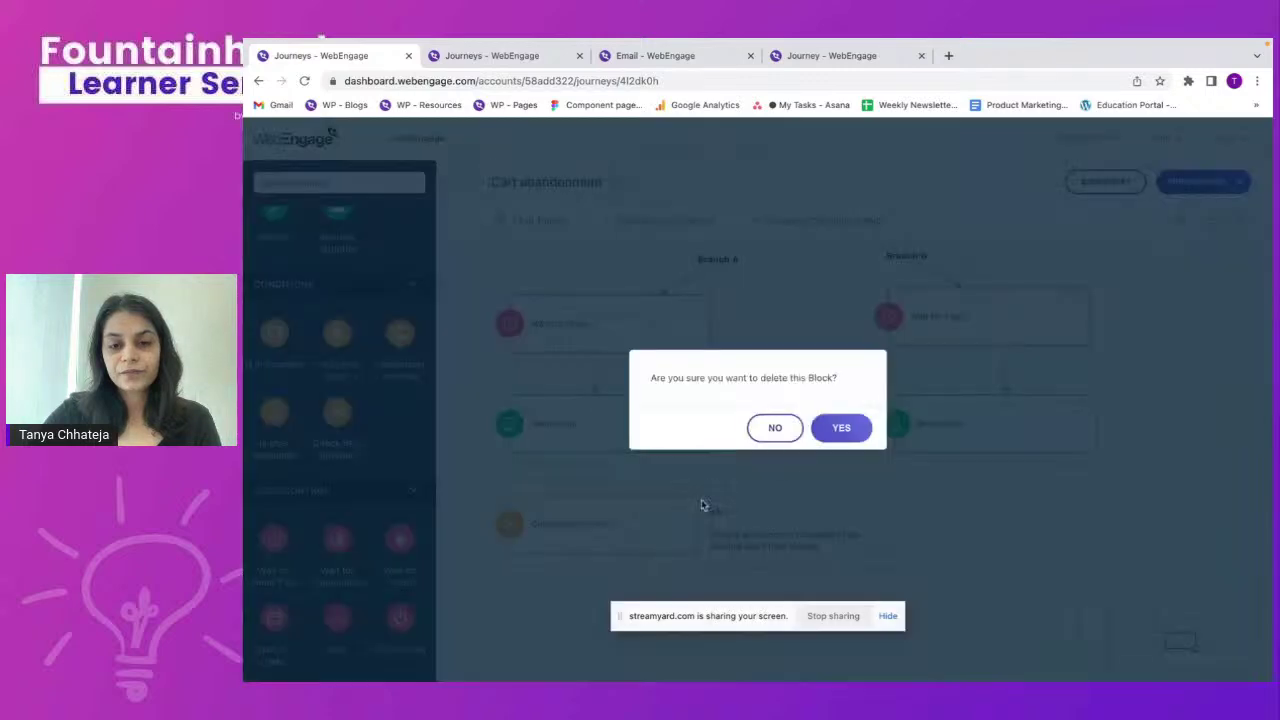
click(854, 428)
click(516, 492)
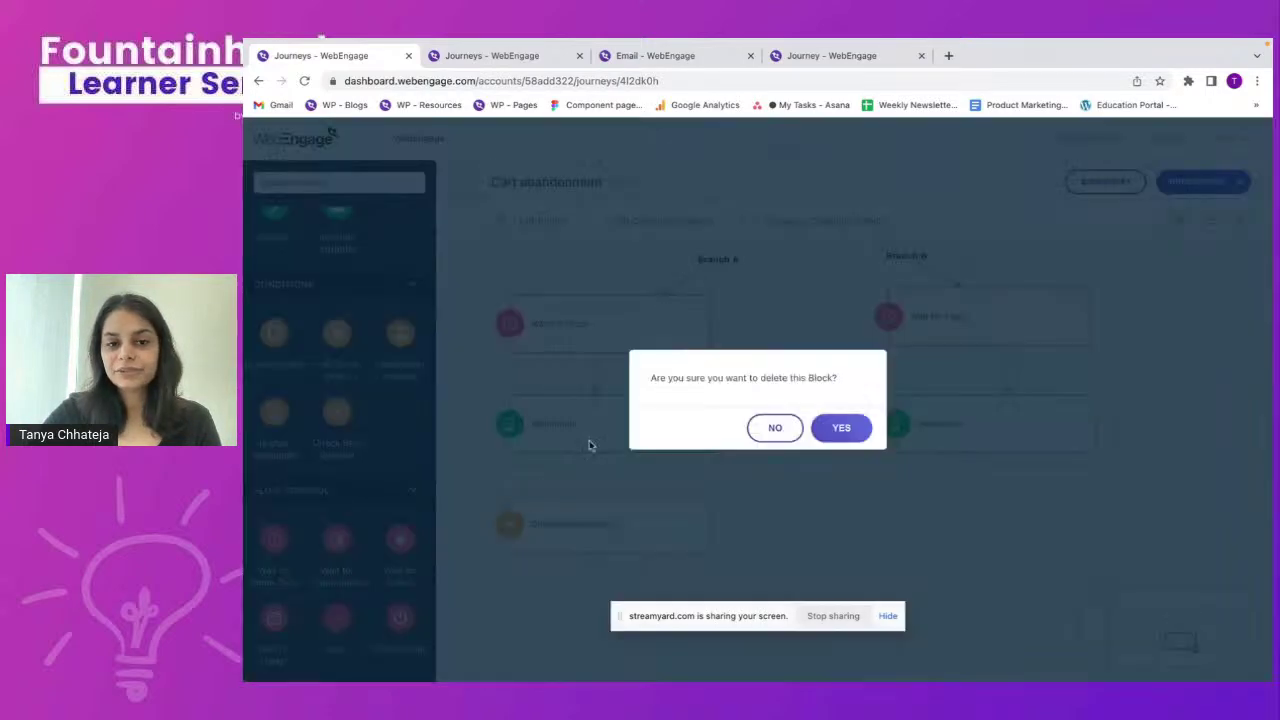
click(834, 428)
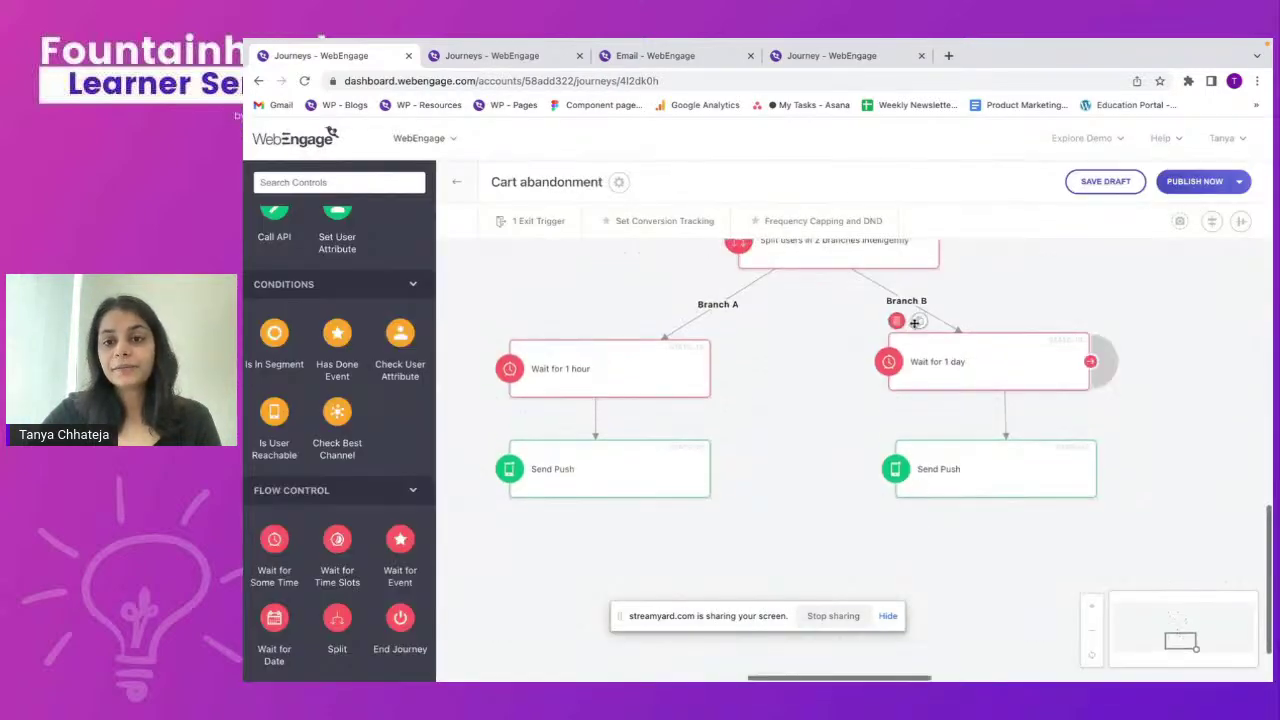
Check the exit trigger configured for the Cart abandonment journey, and close it without changes.
mouse_move(971, 477)
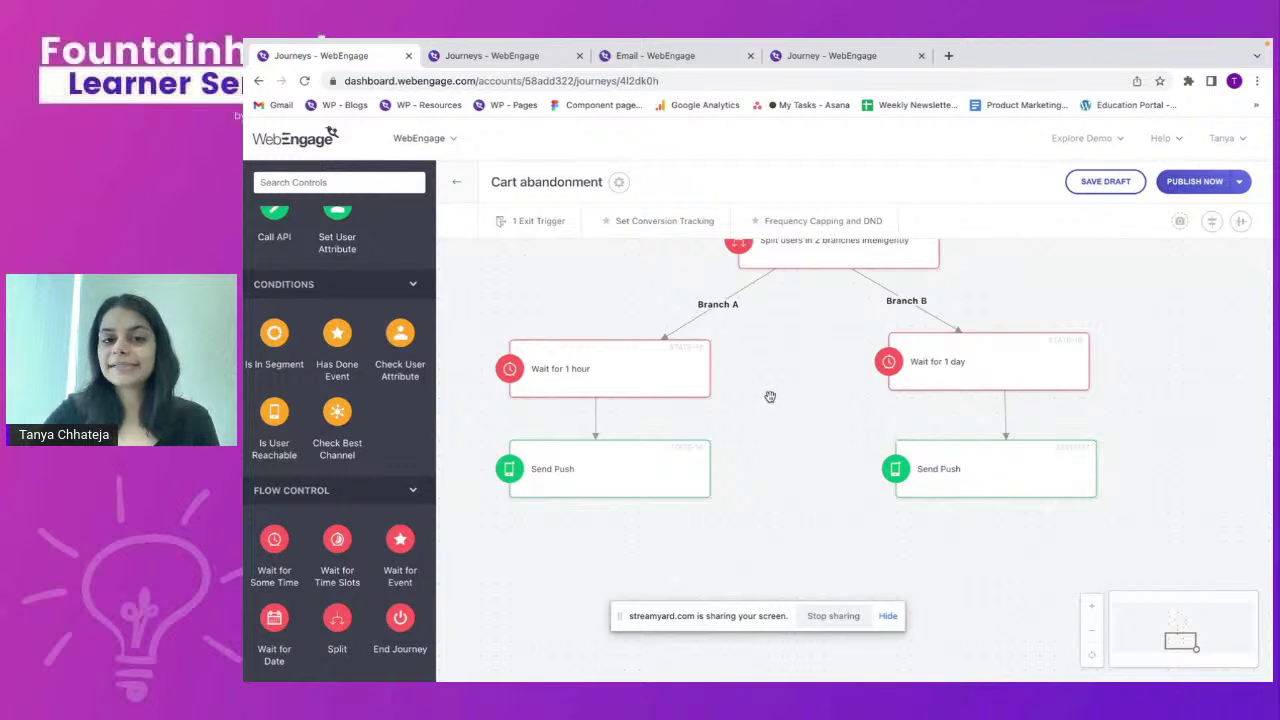
mouse_move(992, 388)
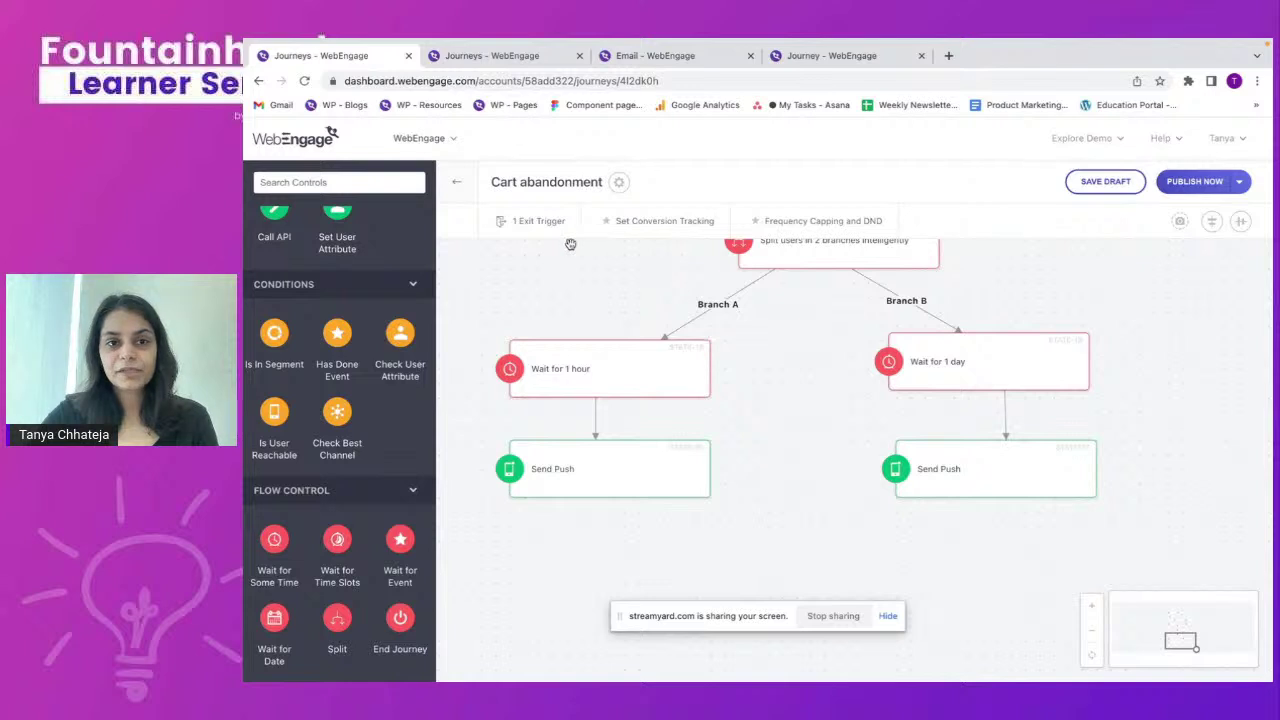
click(540, 222)
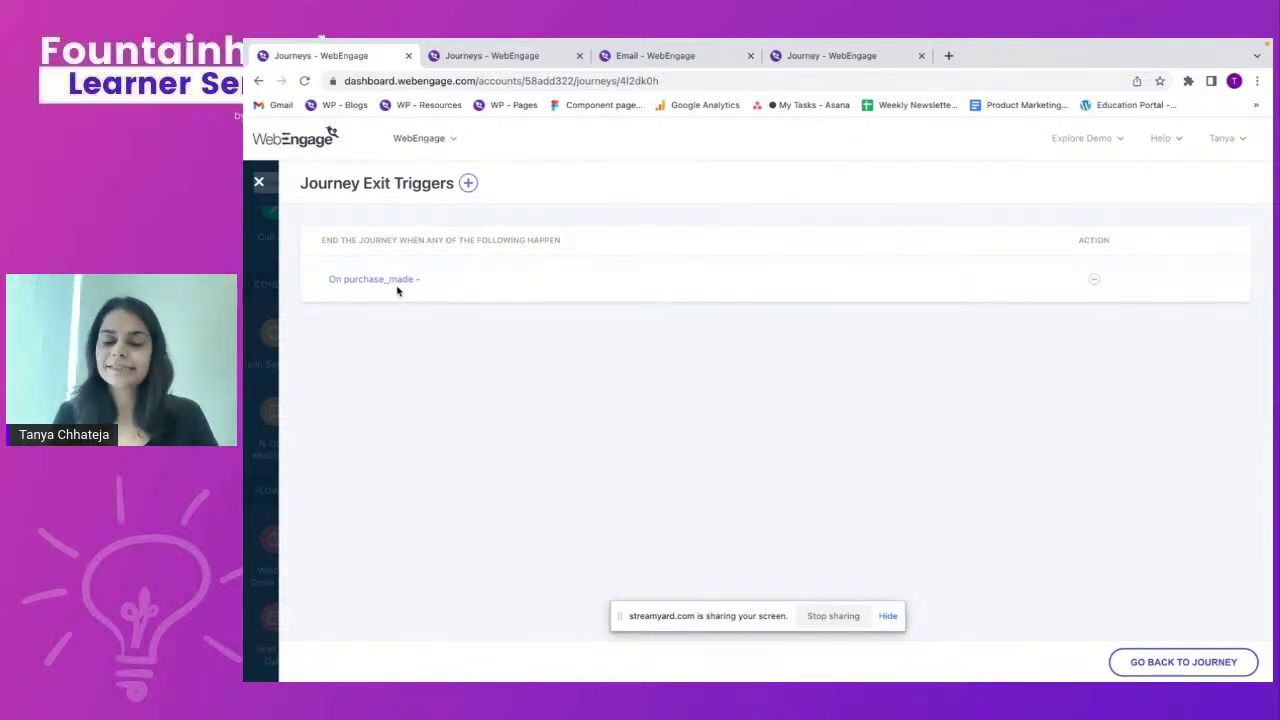
click(258, 182)
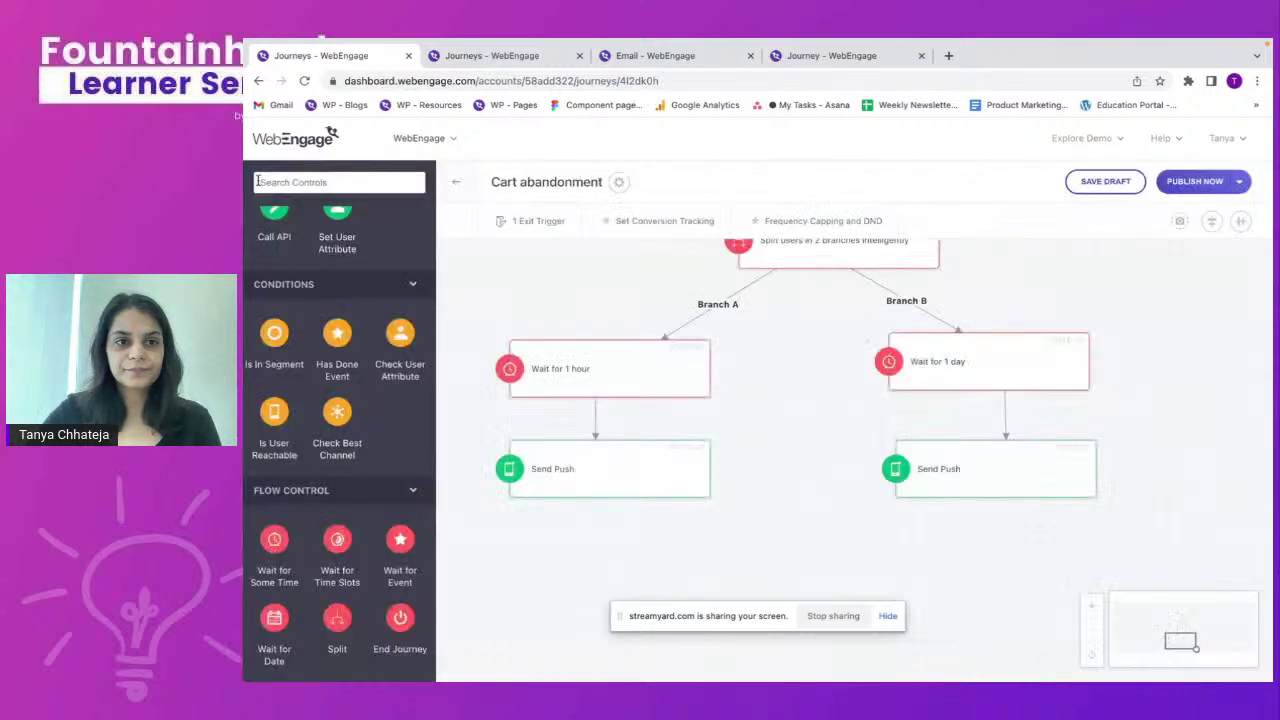
Leave the Cart abandonment journey, switch to the PowerPoint slide show and advance to the post purchase engagement use case.
click(460, 184)
key(ctrl+Right)
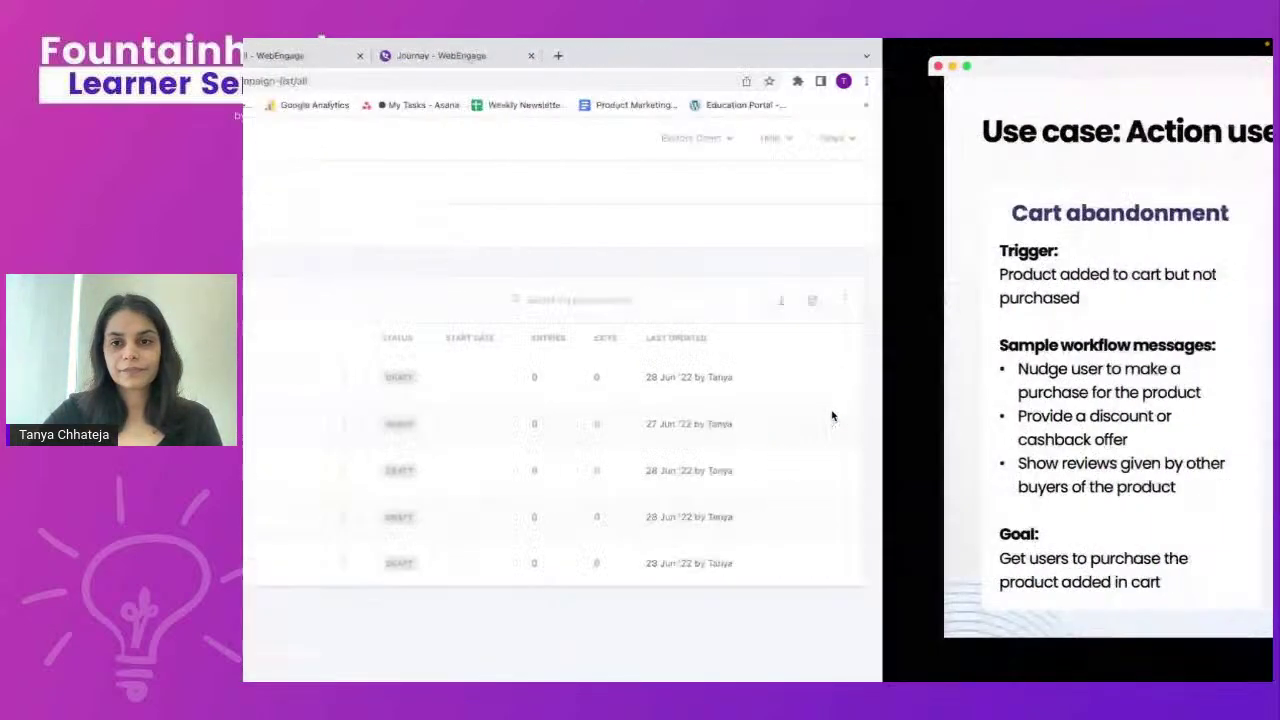
key(Right)
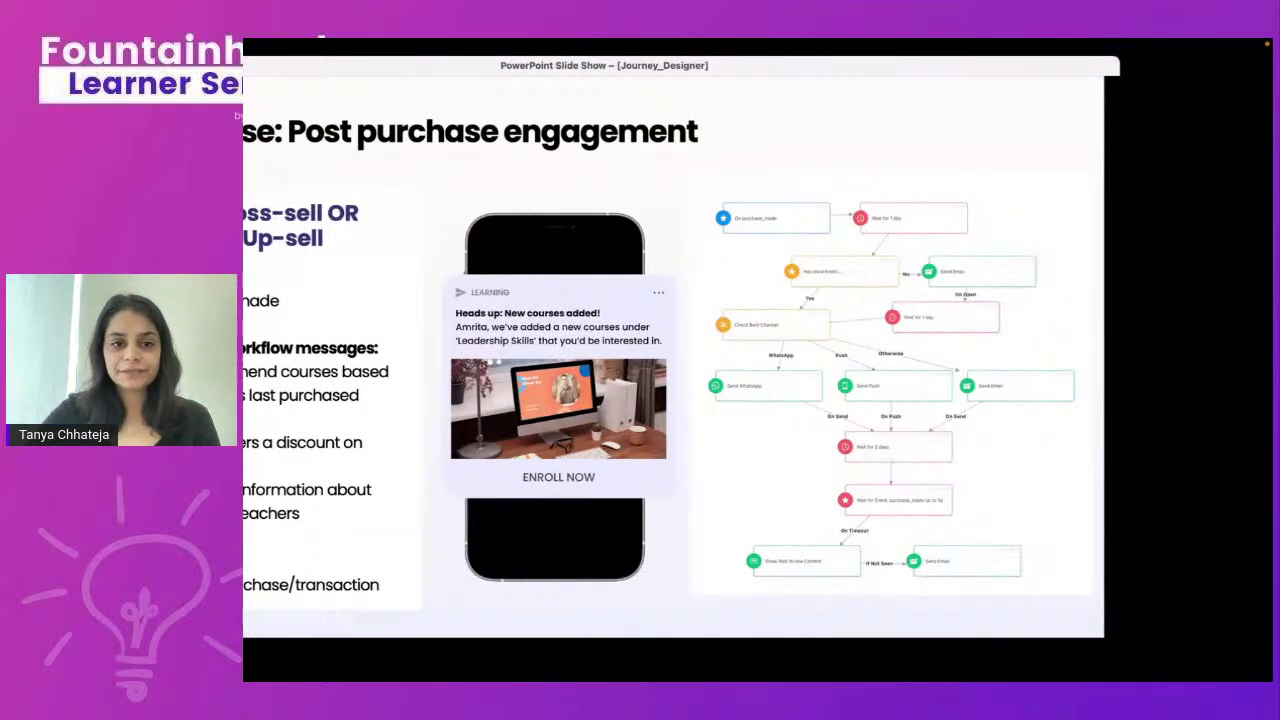
Switch back to WebEngage in the browser and open the Up-sell journey to view its purchase_made trigger and first wait block.
key(ctrl+Left)
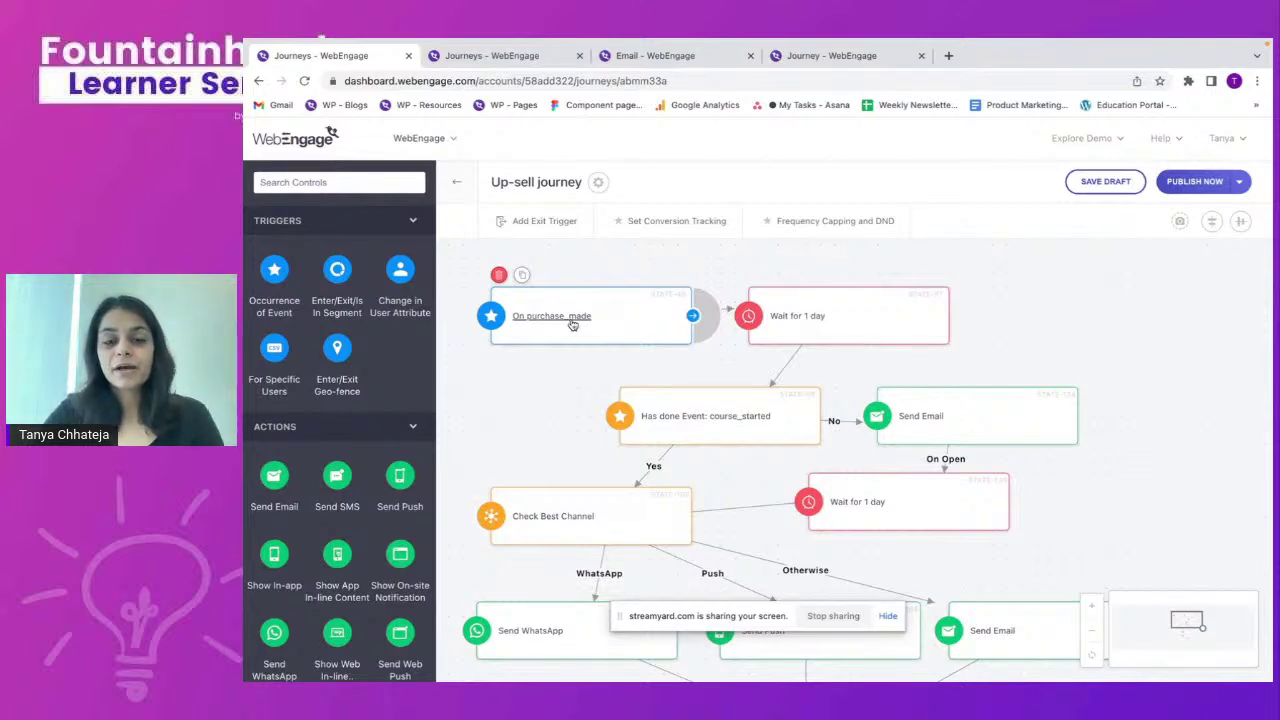
scroll(295, 516, down, 6)
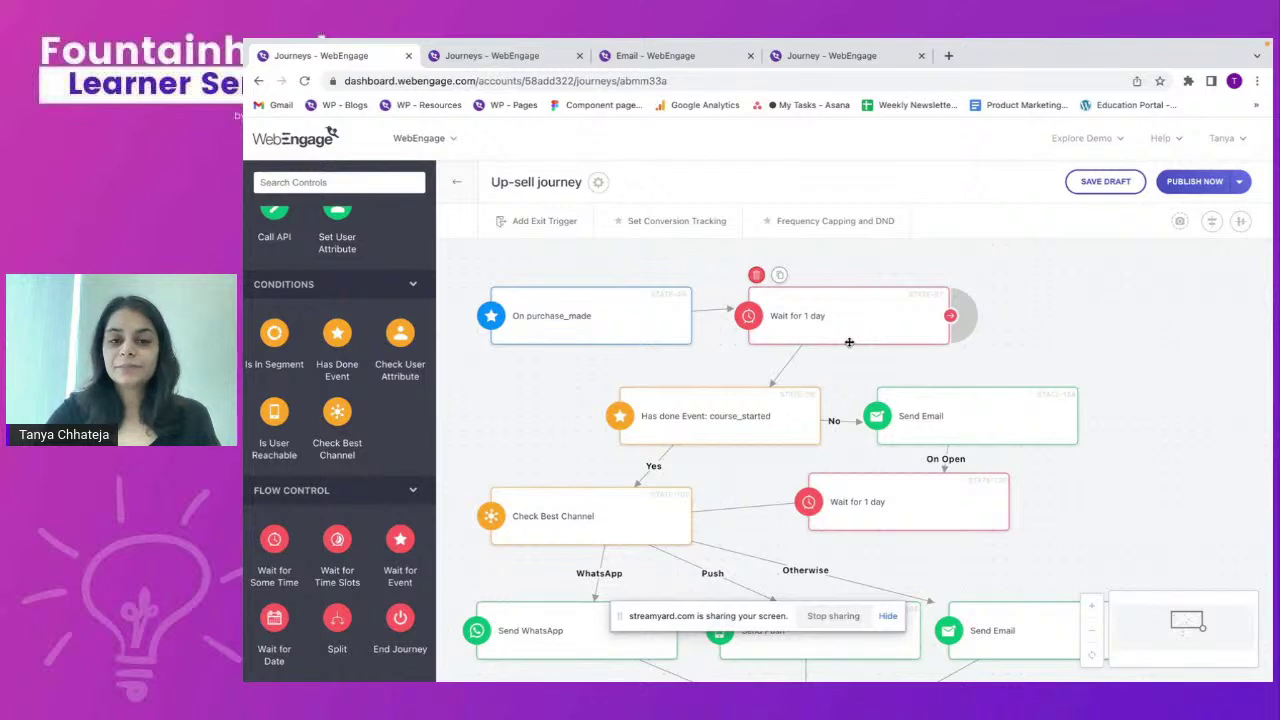
scroll(760, 380, down, 1)
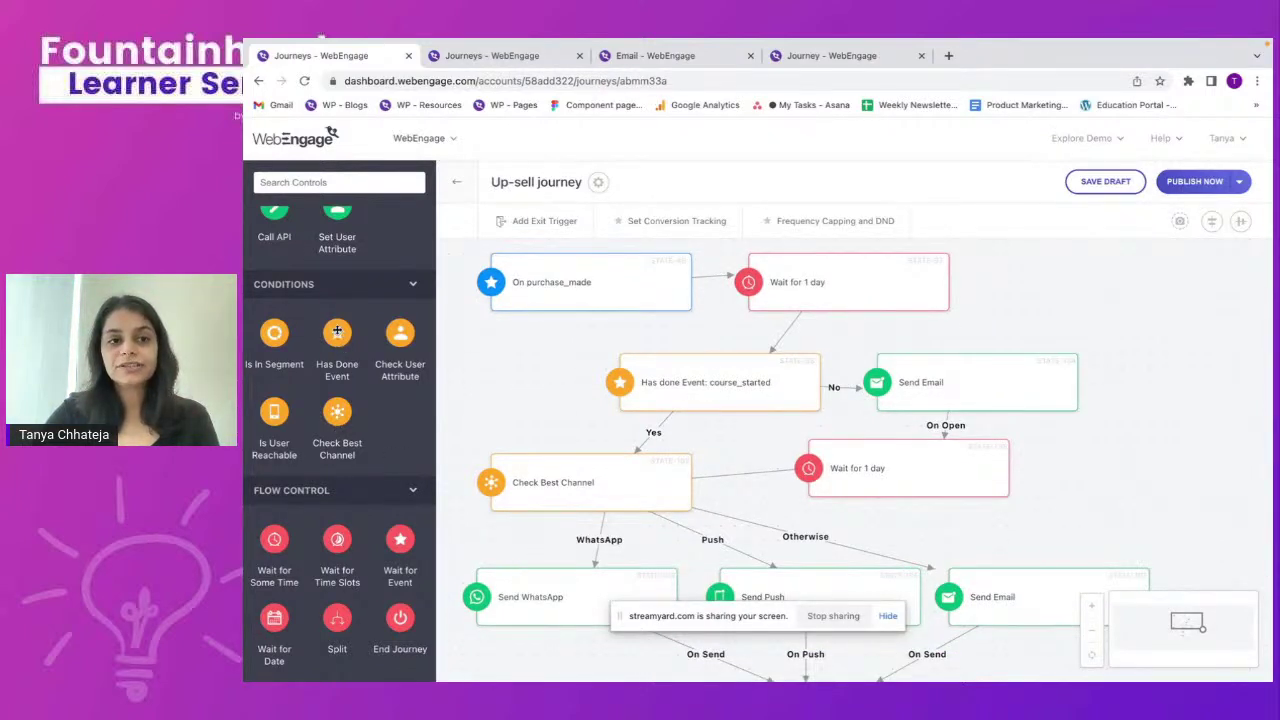
Place a new Has Done Event condition on the Up-sell journey canvas, and delete it again.
drag(337, 340, 540, 356)
click(499, 327)
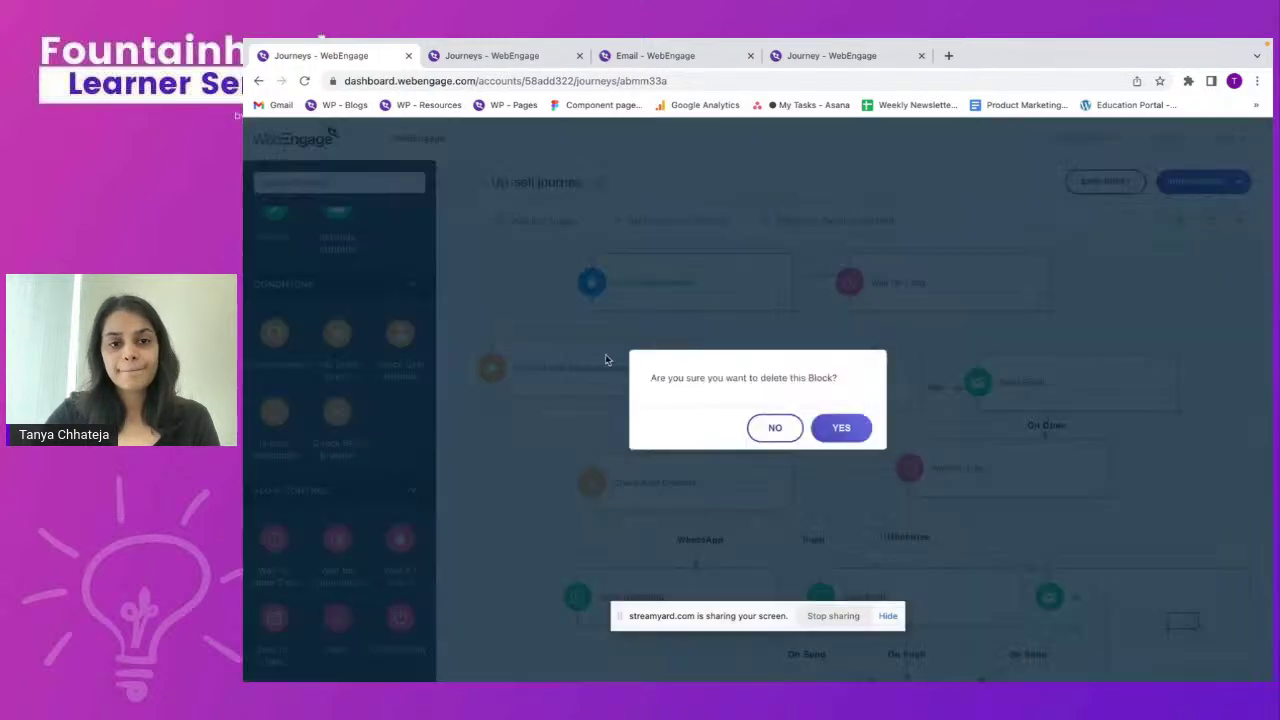
click(830, 434)
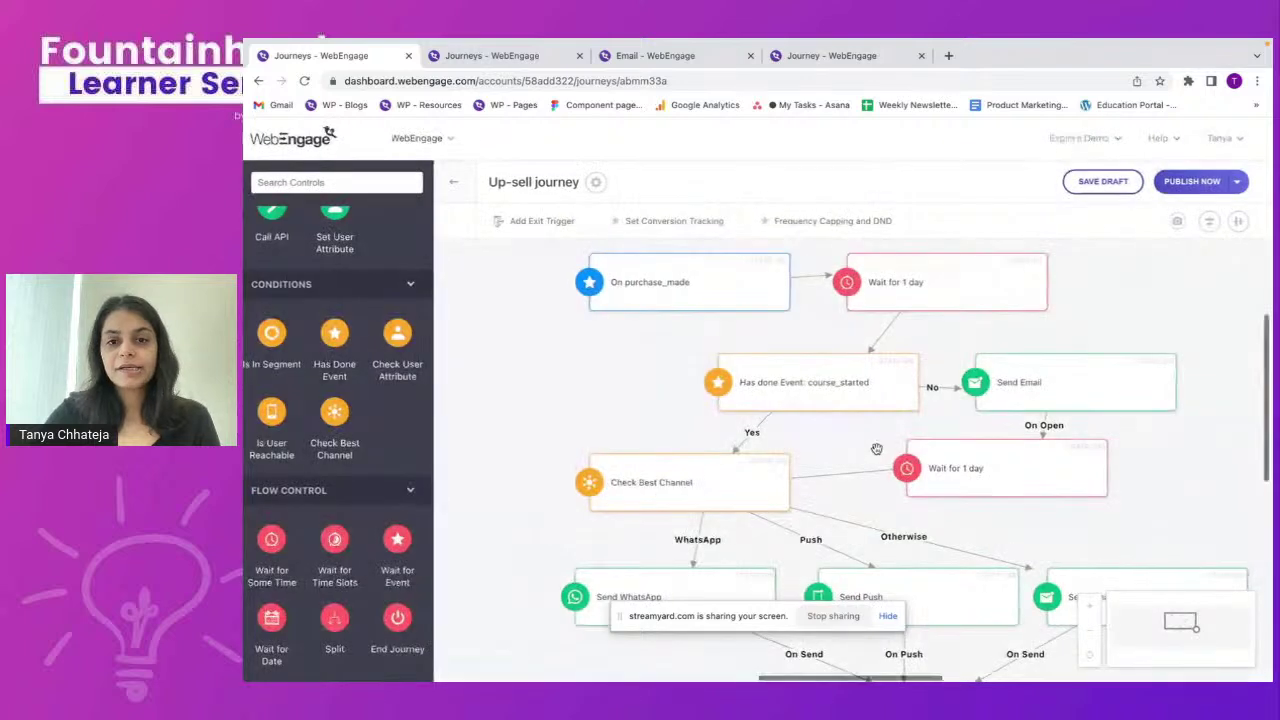
Review the settings of the course_started Has Done Event condition, and close them without changes.
click(752, 391)
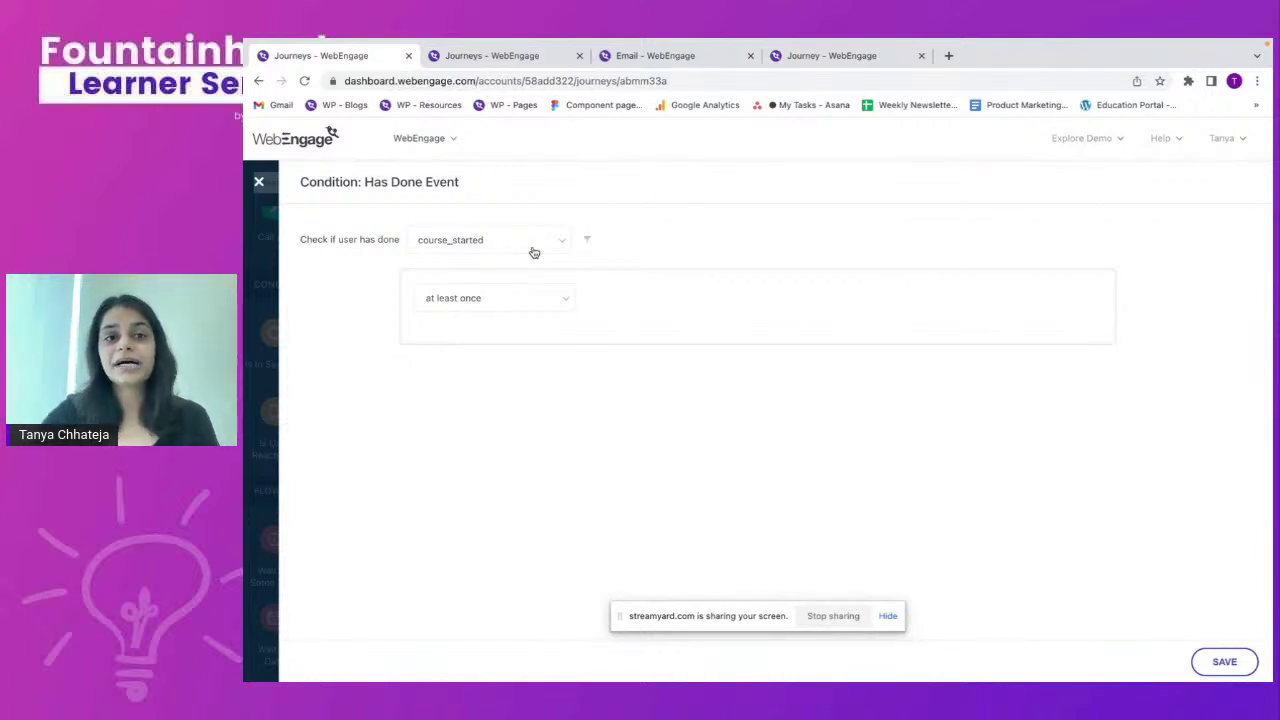
click(258, 184)
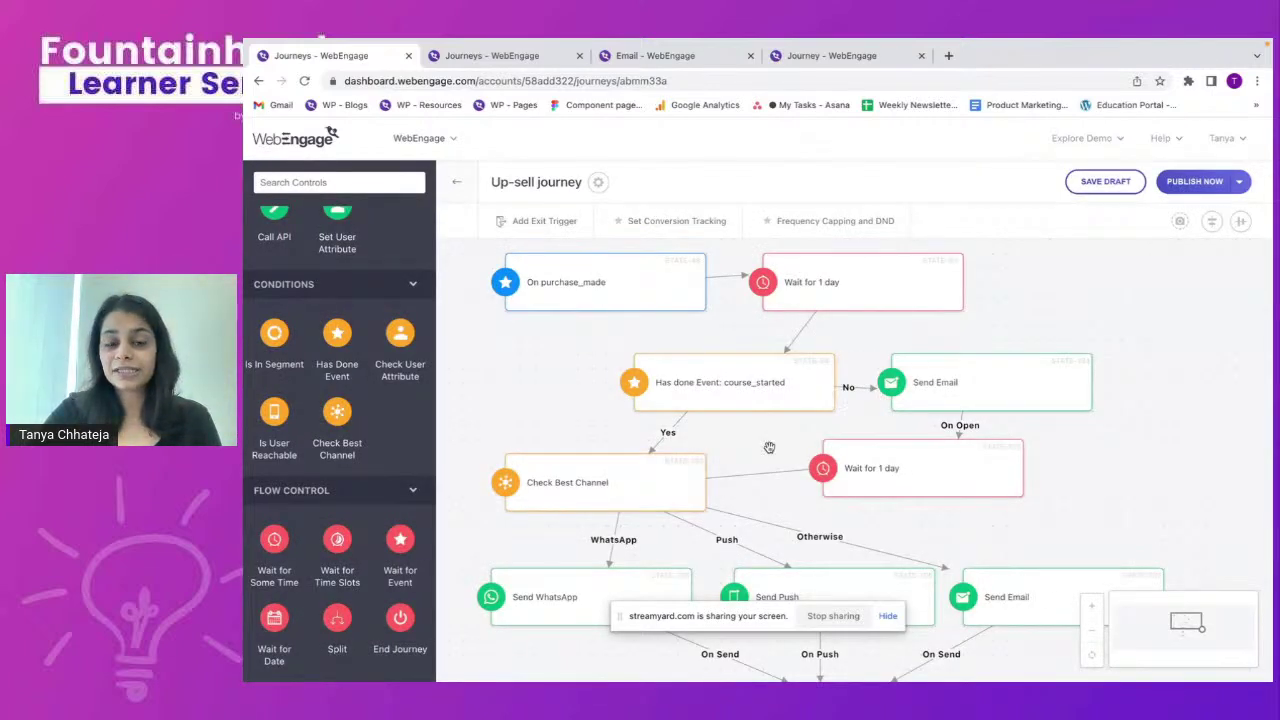
Examine the Yes and No paths after the course_started condition, including the Send Email follow-up, 1-day wait and best-channel messages.
scroll(769, 447, down, 1)
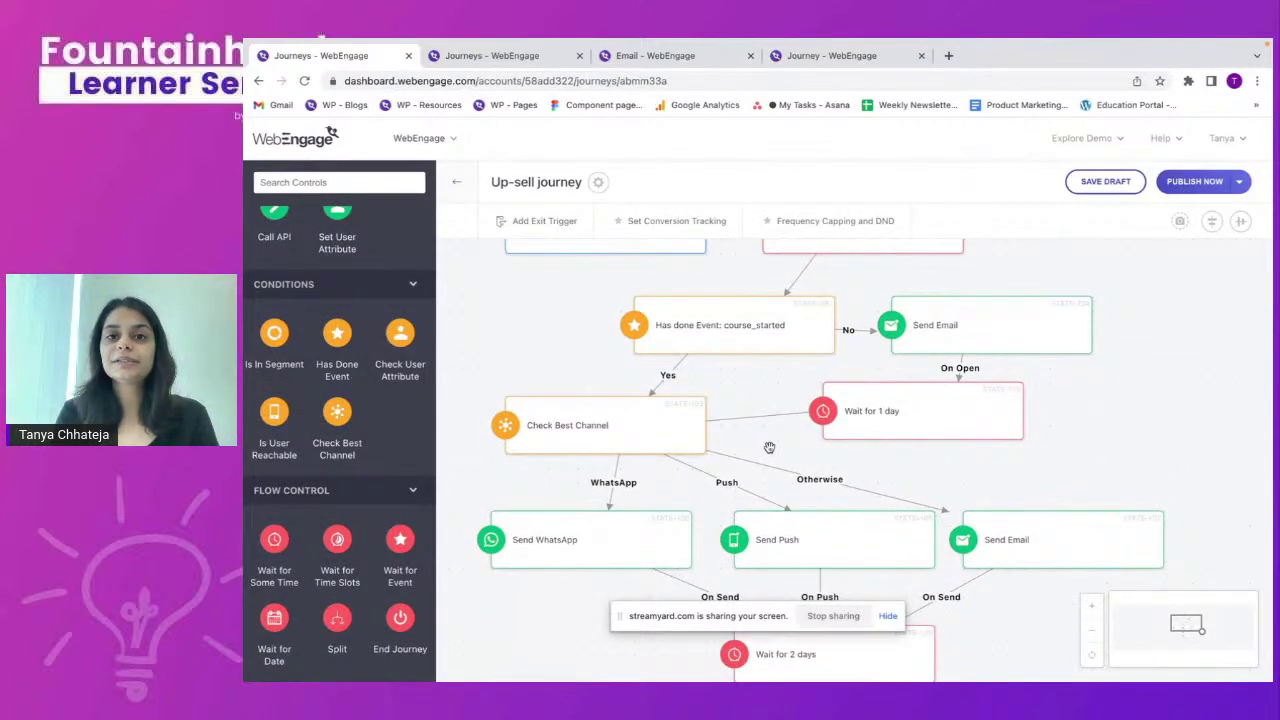
click(835, 325)
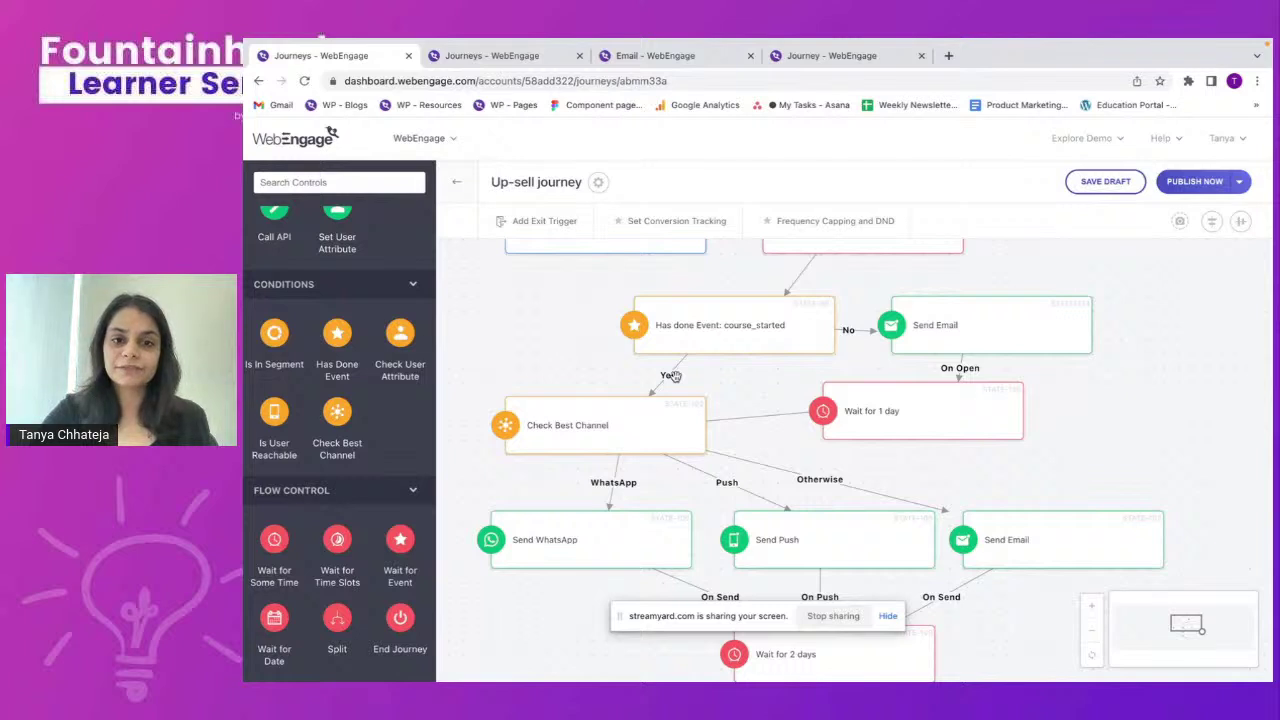
scroll(675, 376, down, 1)
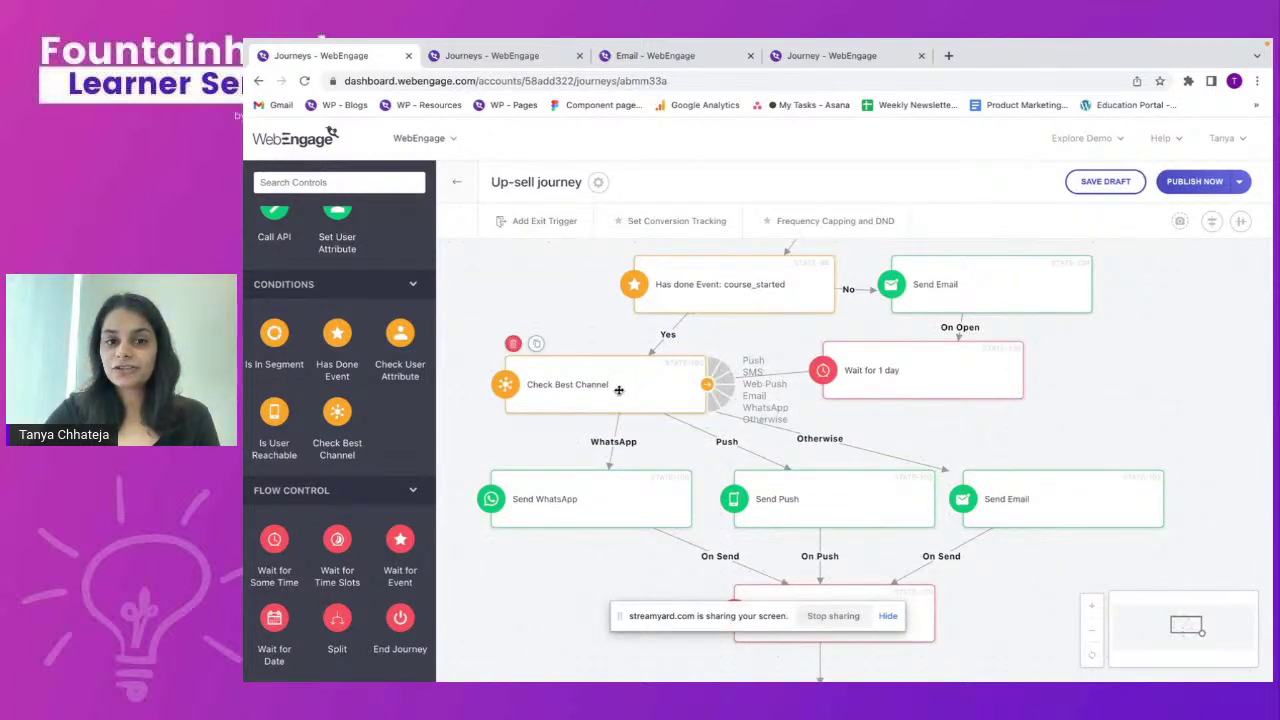
scroll(619, 390, down, 1)
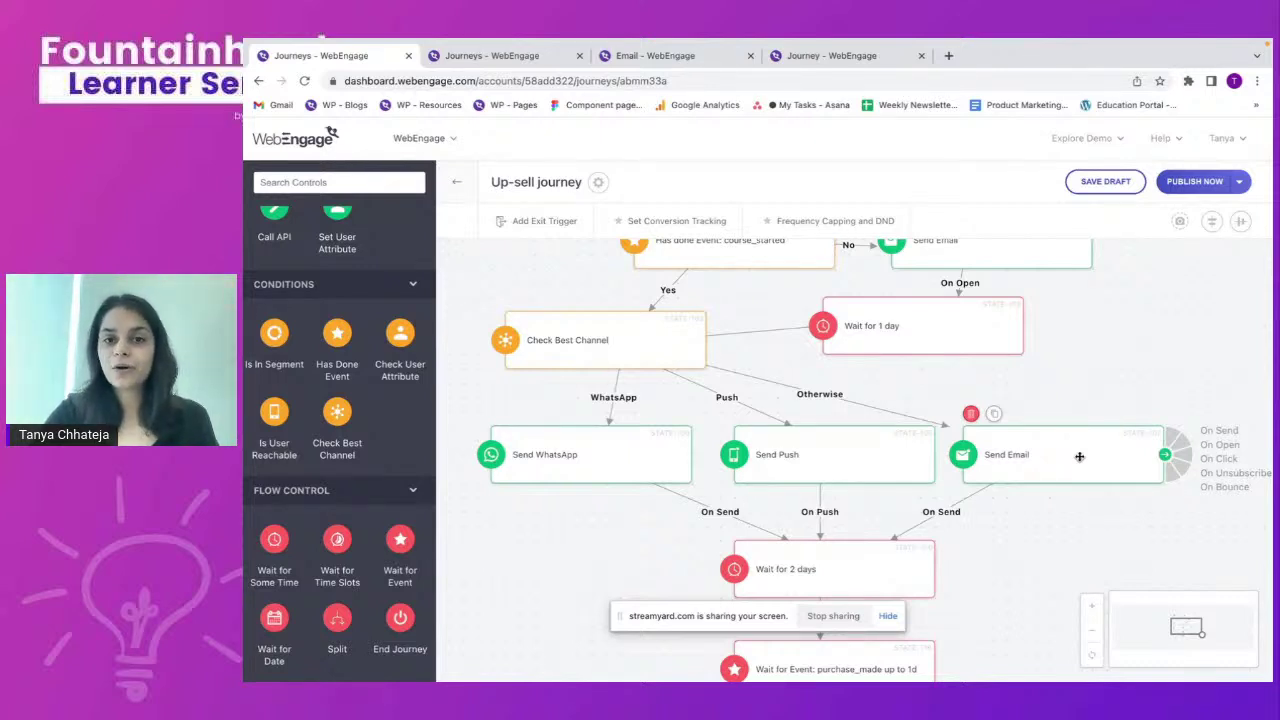
scroll(1084, 376, up, 2)
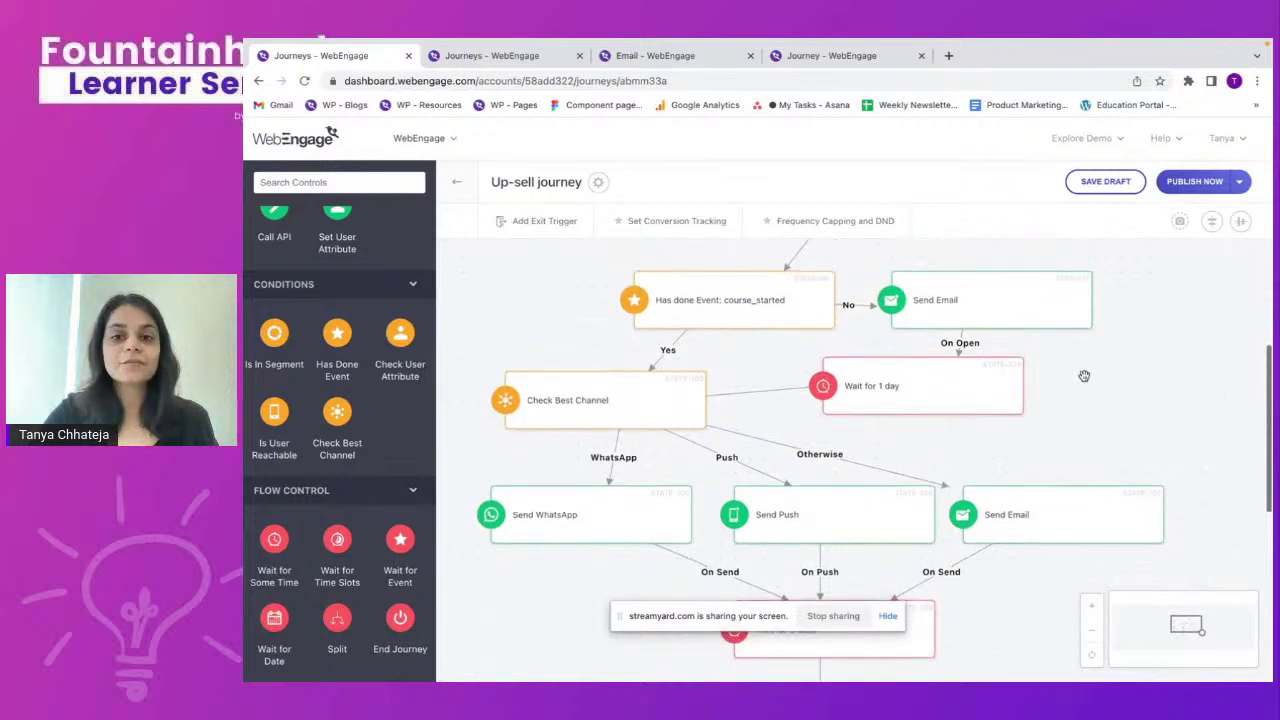
scroll(1084, 376, up, 1)
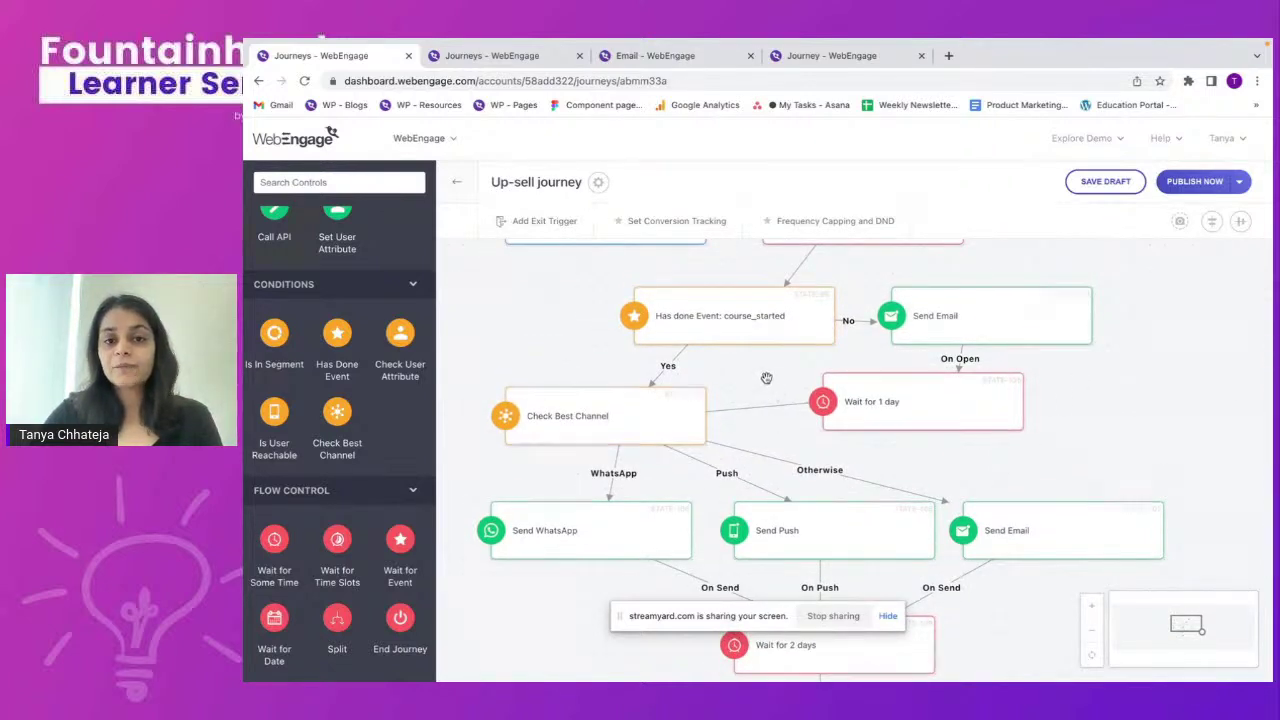
mouse_move(718, 329)
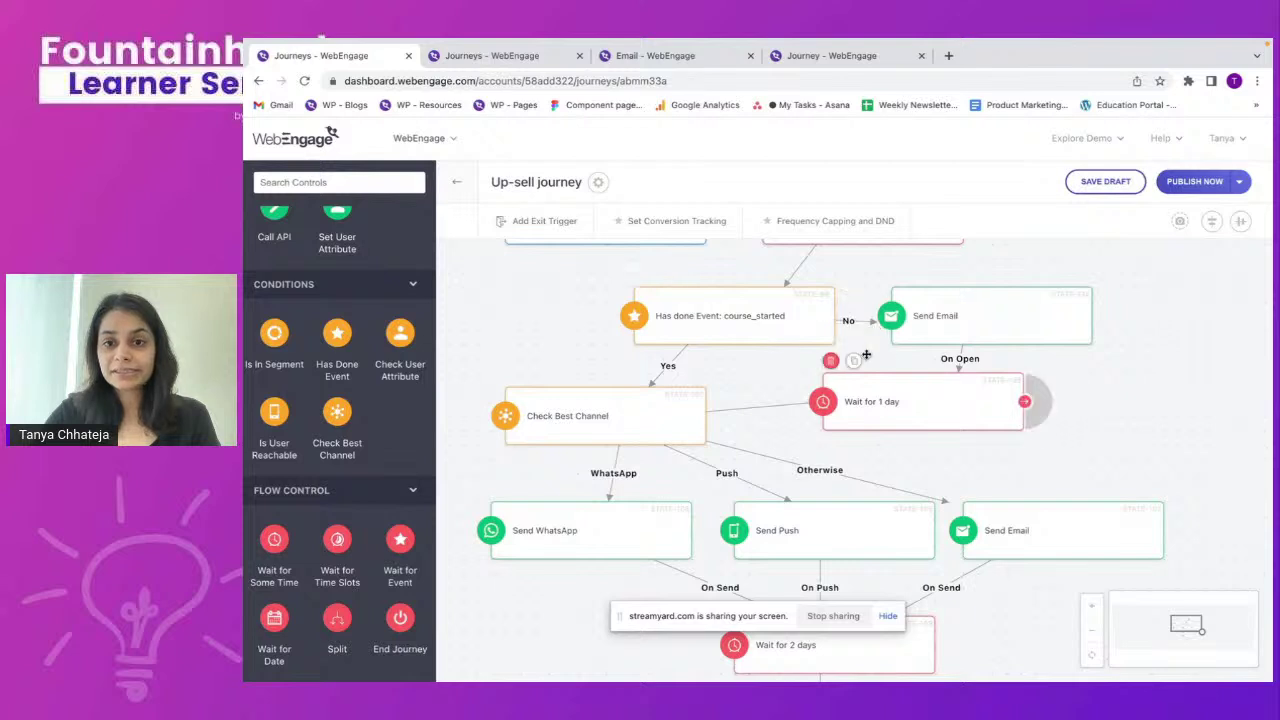
mouse_move(972, 329)
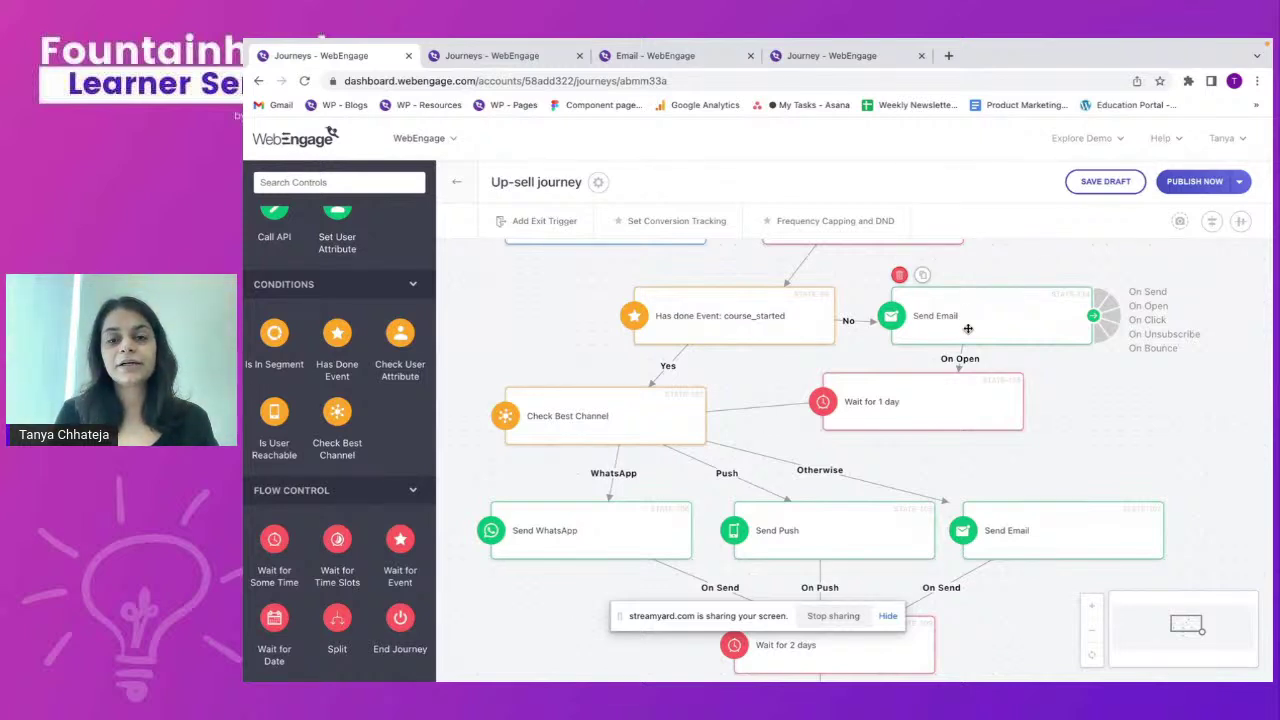
Follow the Up-sell journey down to its purchase_made Wait for Event block, and review that block's settings without changing them.
scroll(968, 328, down, 1)
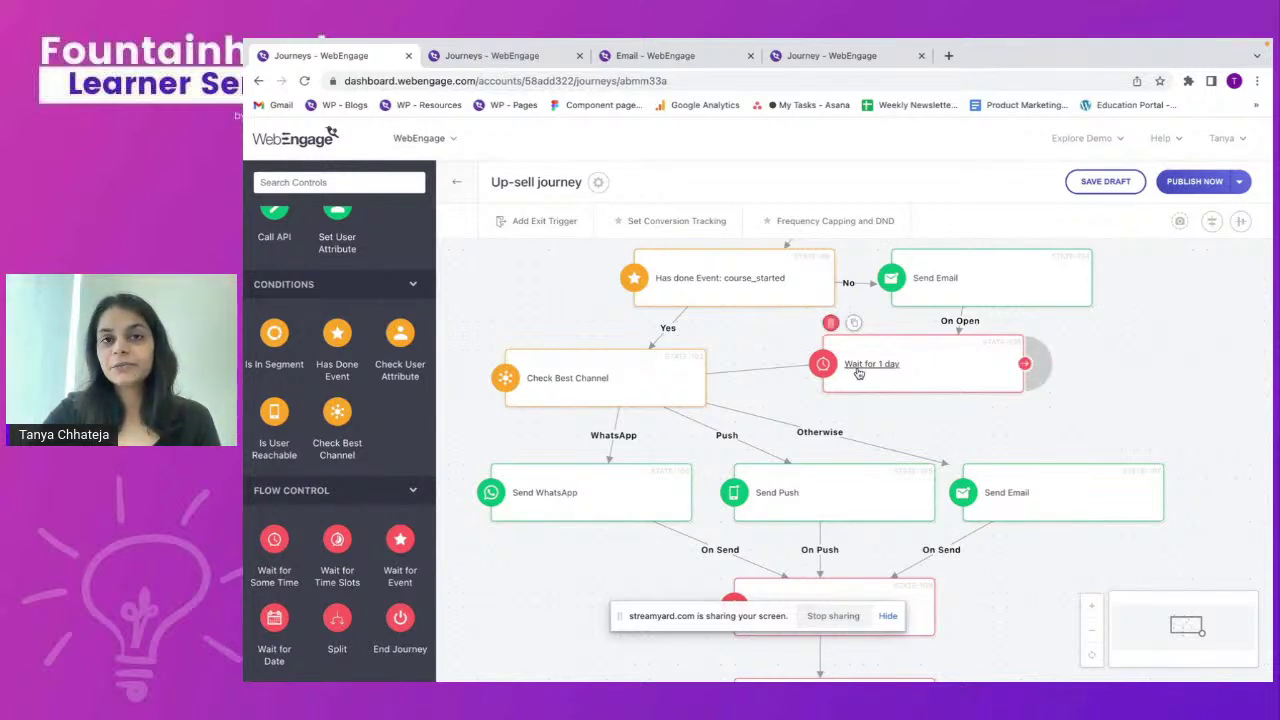
scroll(940, 376, down, 1)
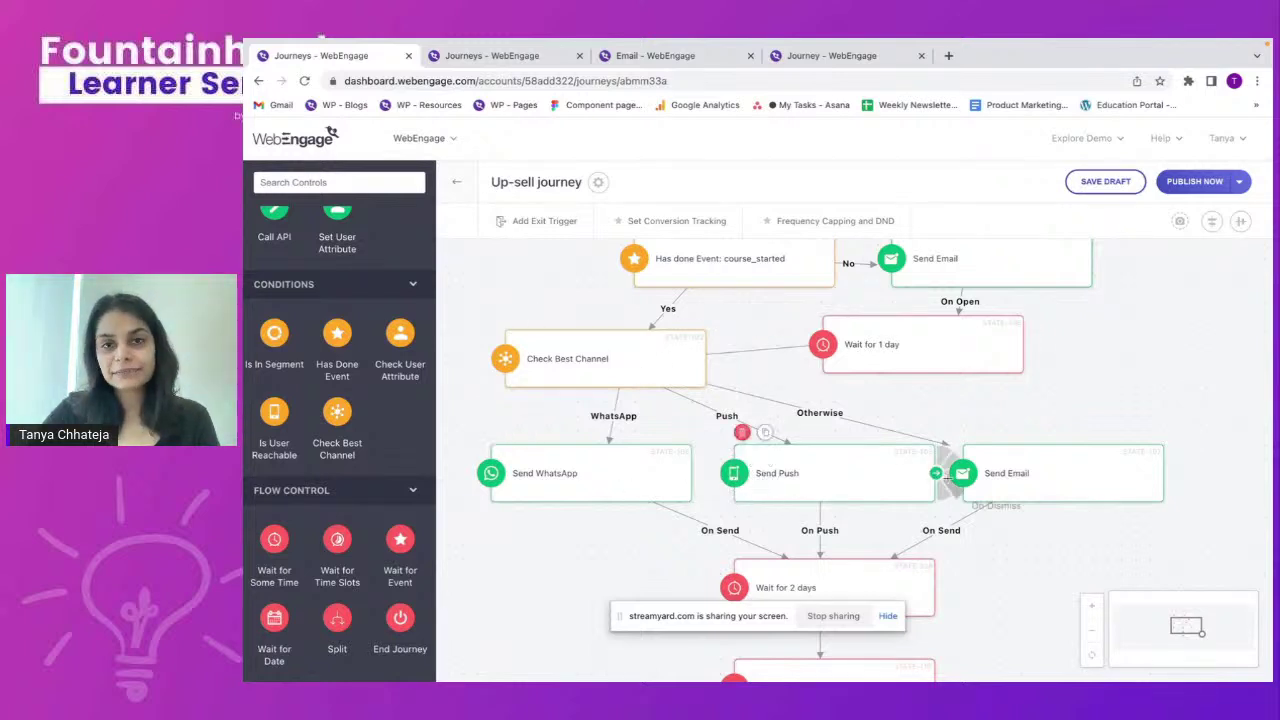
scroll(996, 562, down, 5)
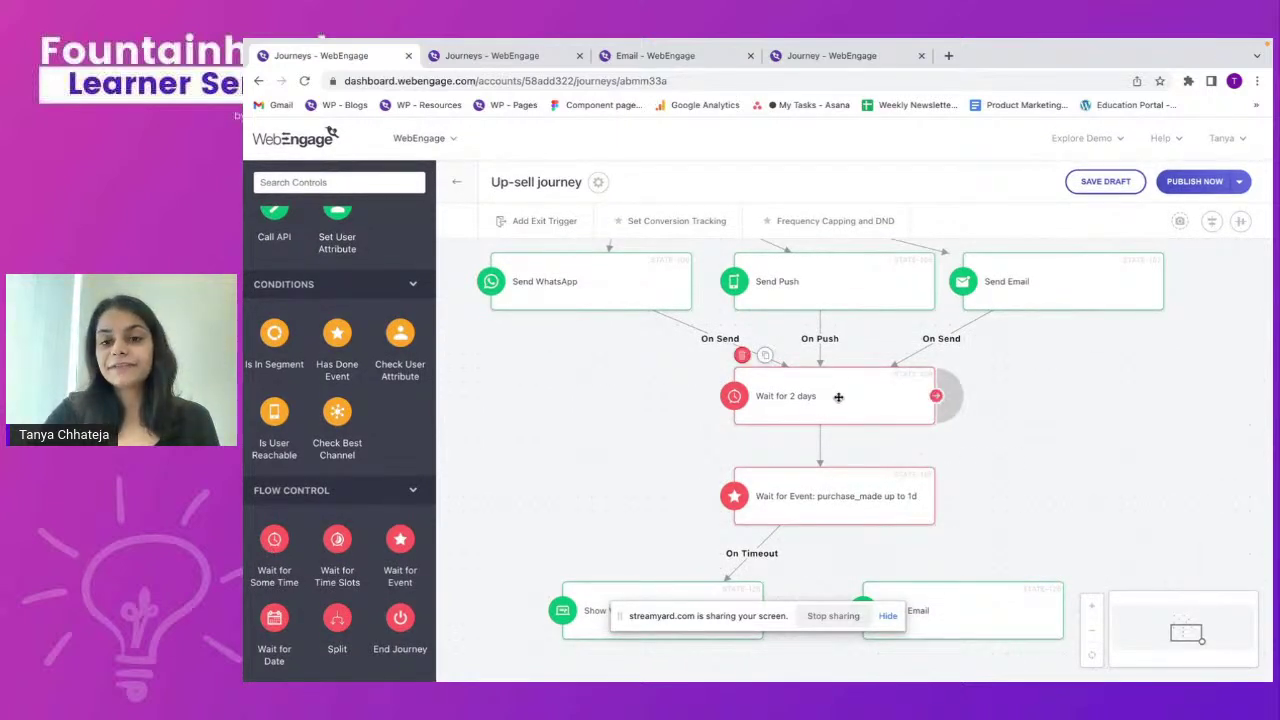
scroll(838, 450, down, 1)
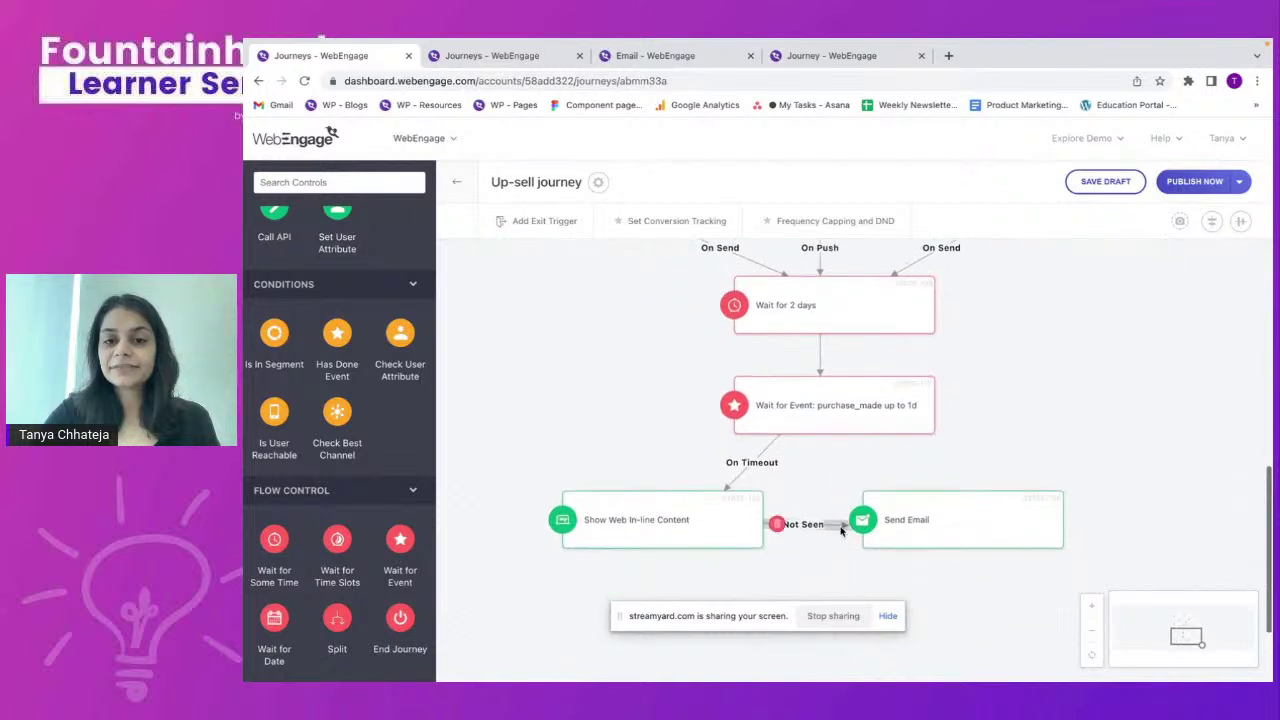
click(834, 408)
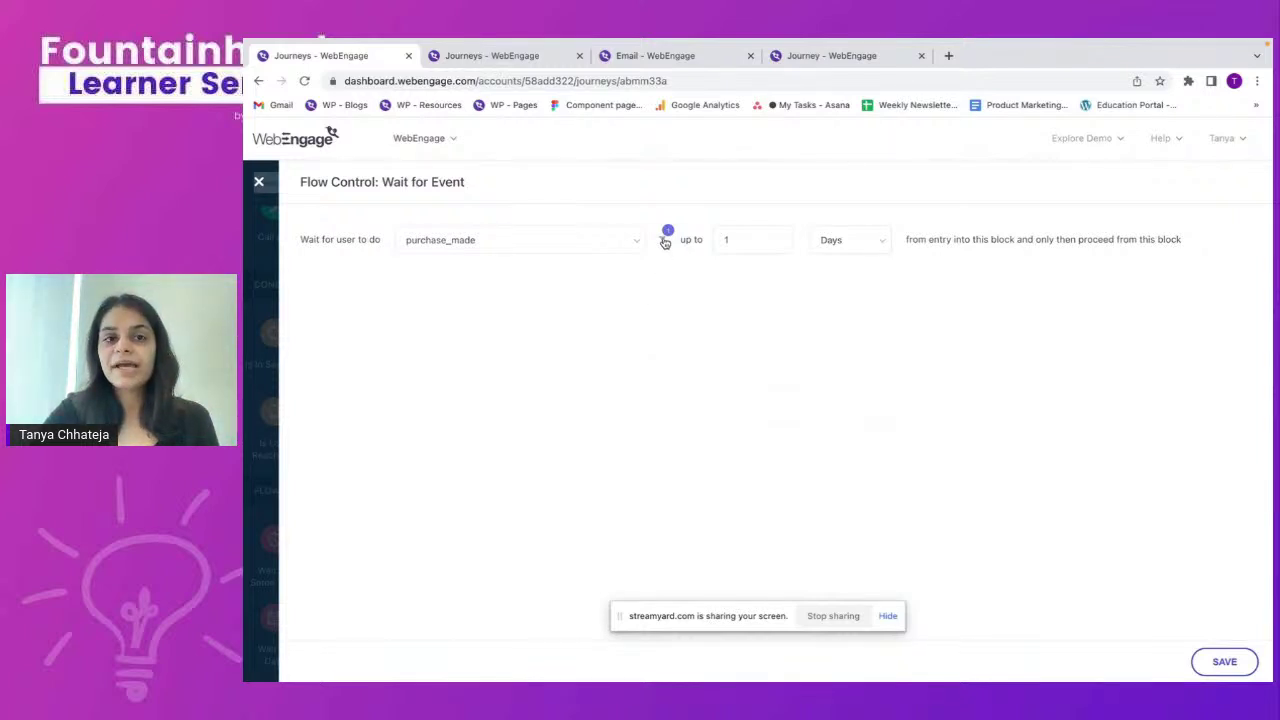
click(258, 181)
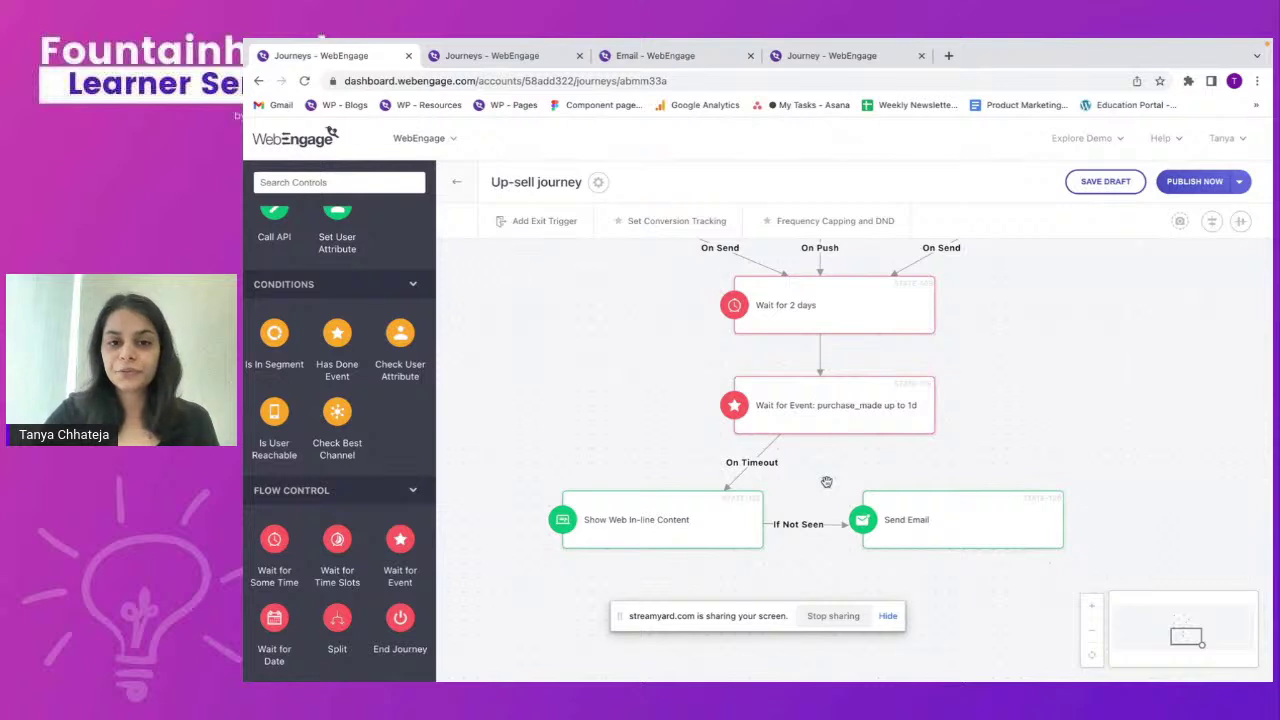
Examine the On Timeout path after the purchase_made wait, including Show Web In-line Content and the If Not Seen email.
scroll(826, 482, down, 1)
mouse_move(940, 356)
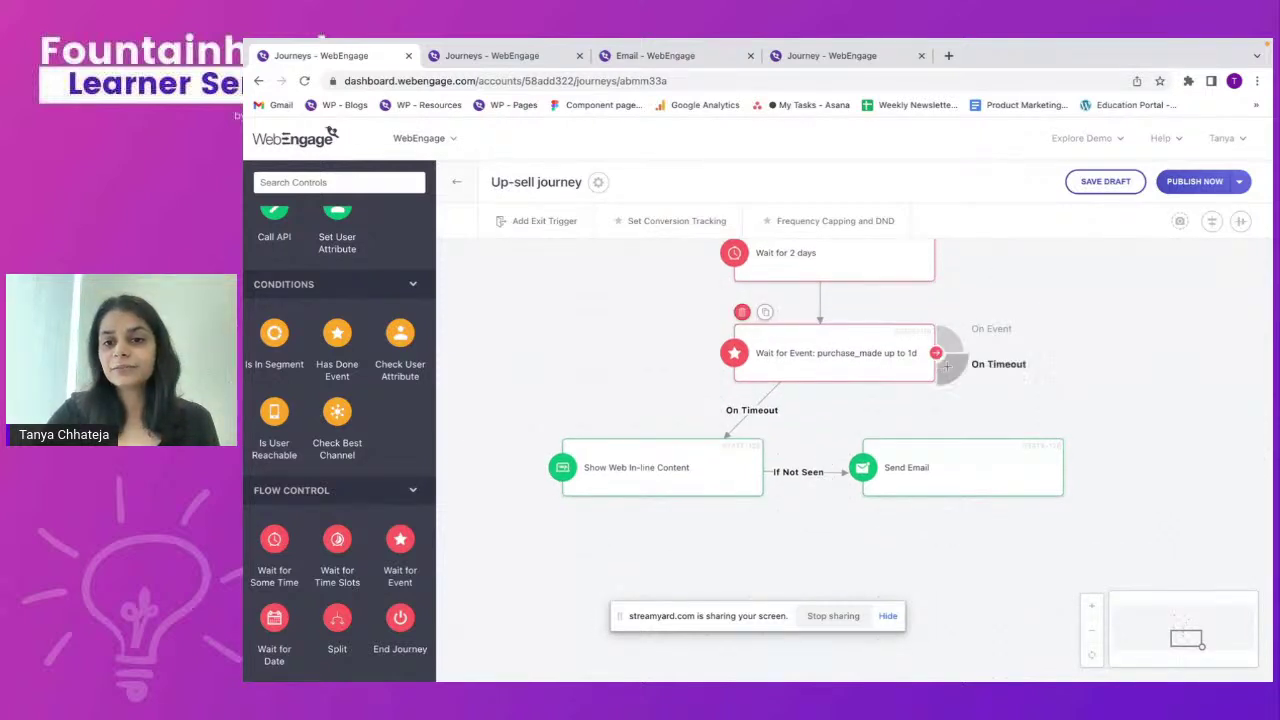
mouse_move(738, 443)
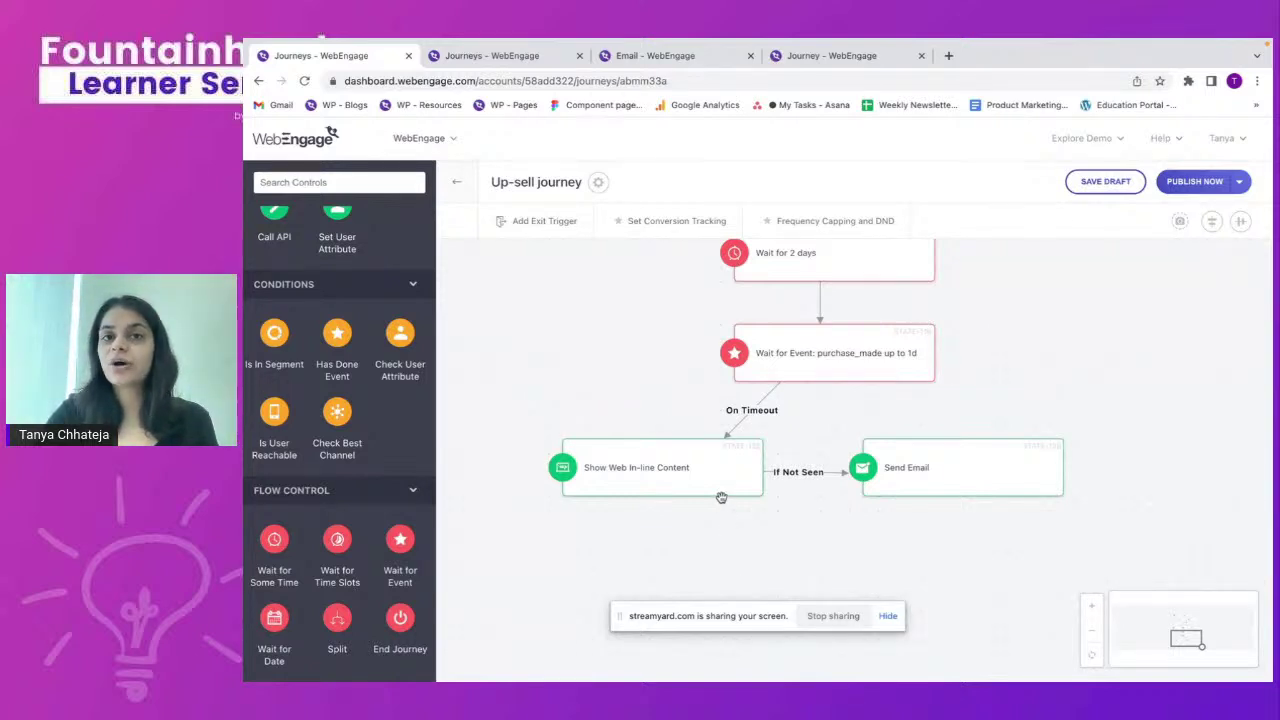
mouse_move(722, 486)
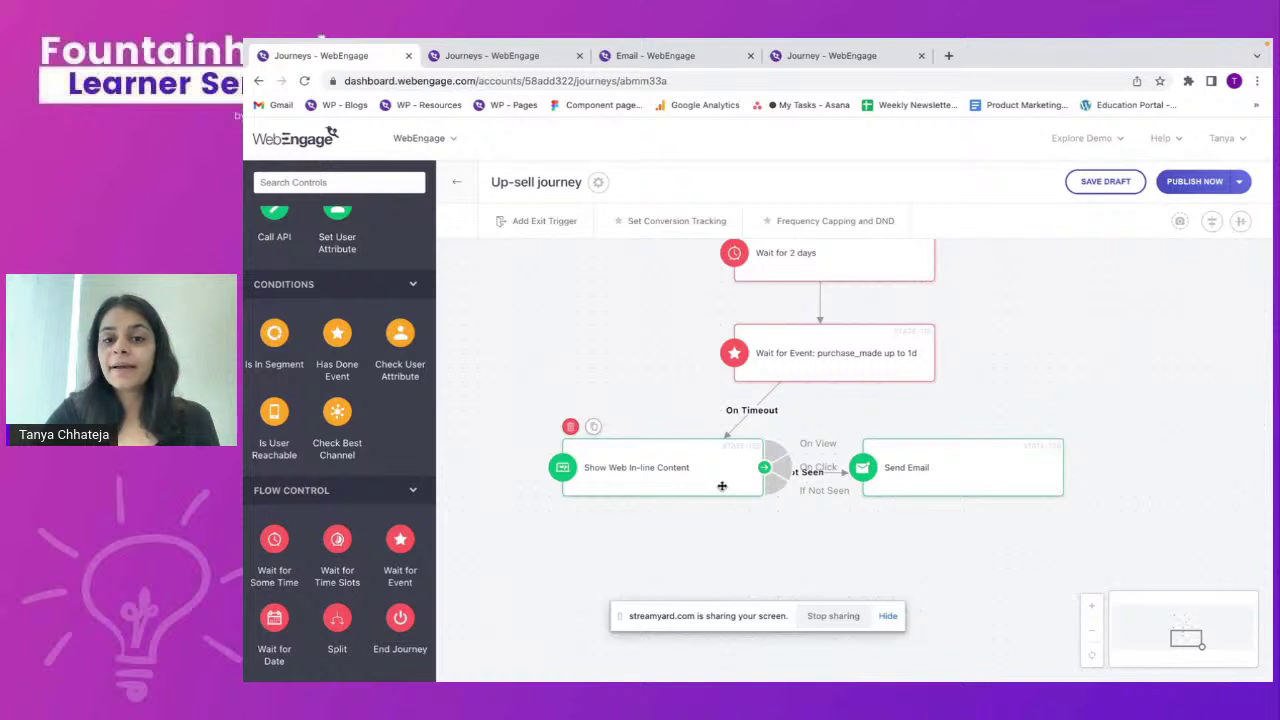
mouse_move(940, 473)
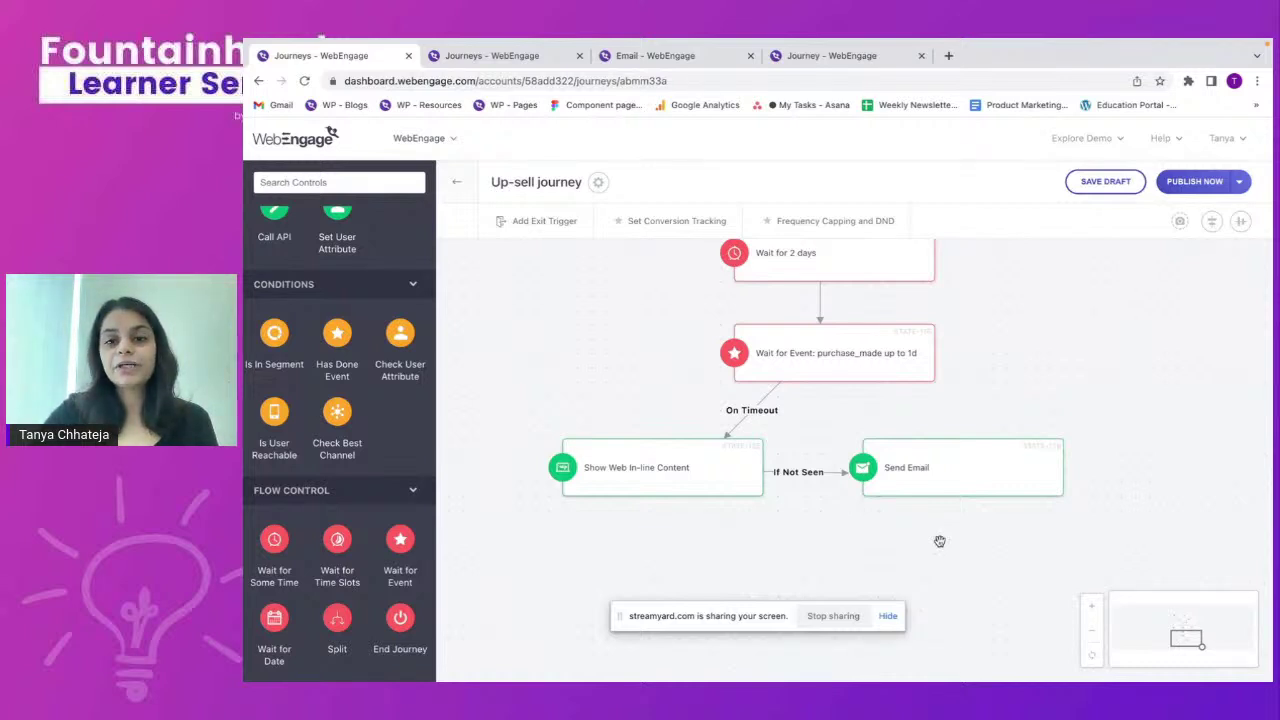
scroll(939, 541, down, 1)
Leave the Up-sell journey and open Journey 4 from the list of journeys.
scroll(262, 376, up, 3)
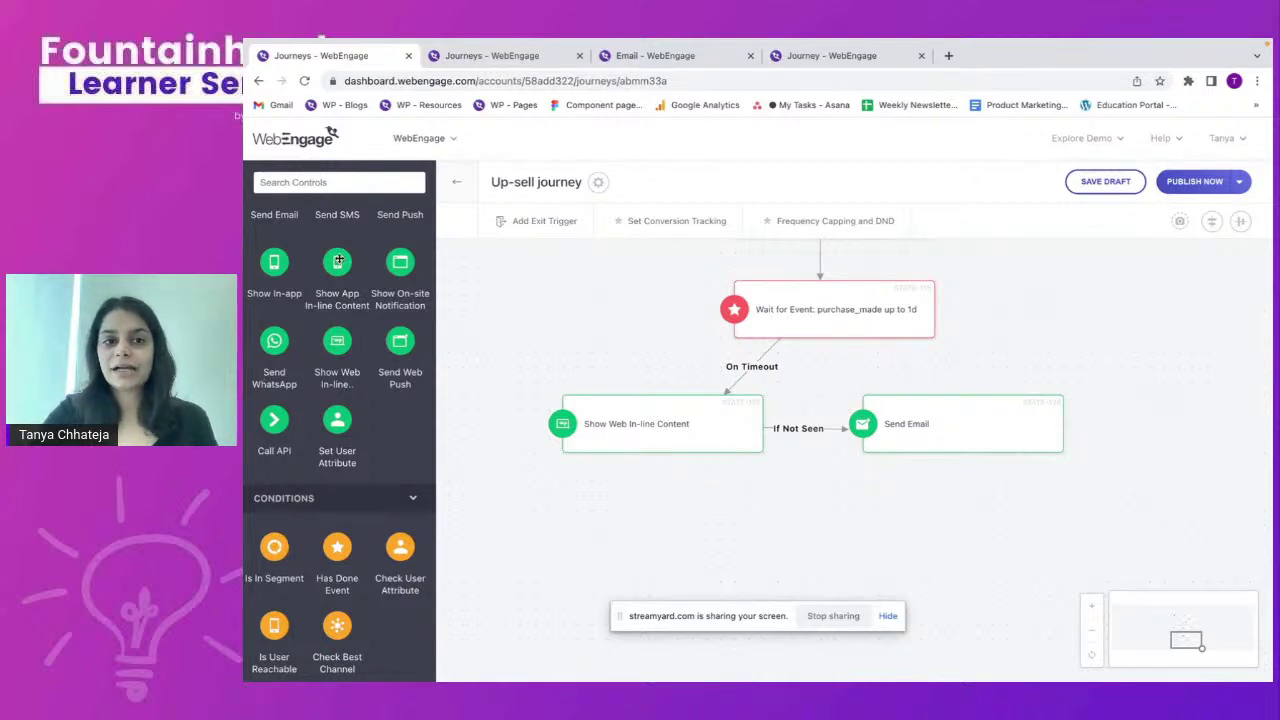
click(457, 183)
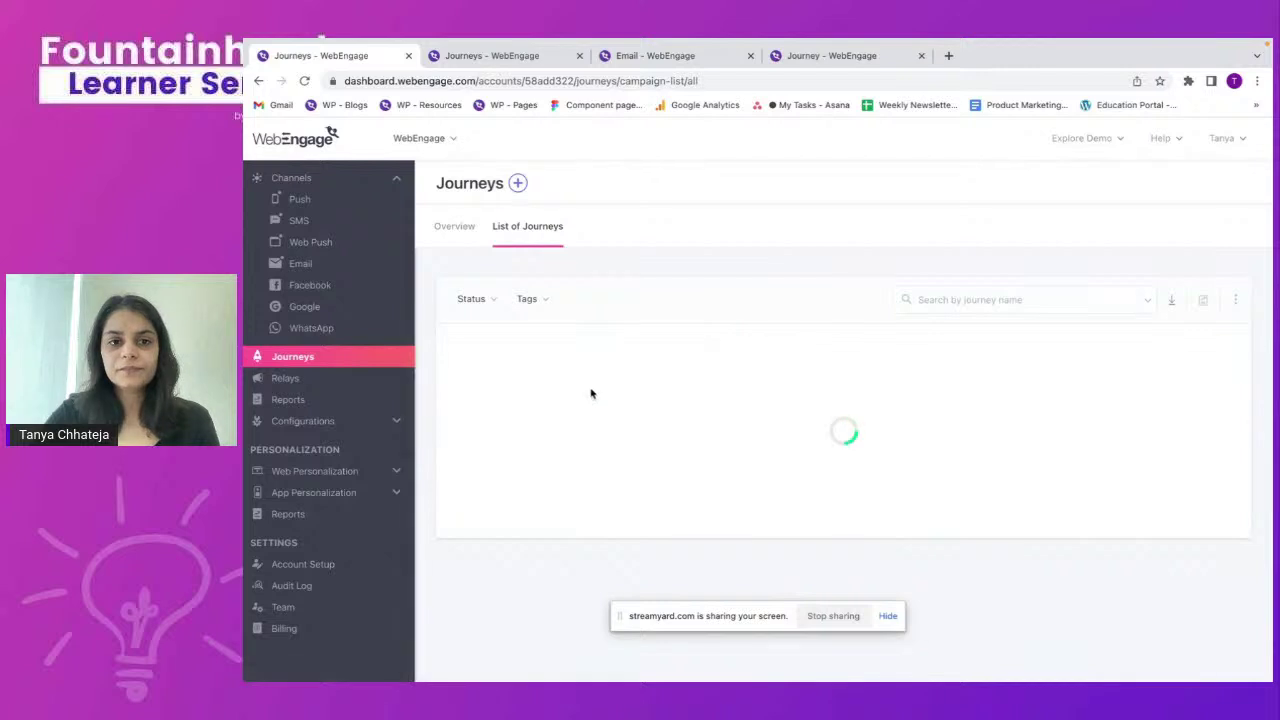
click(484, 377)
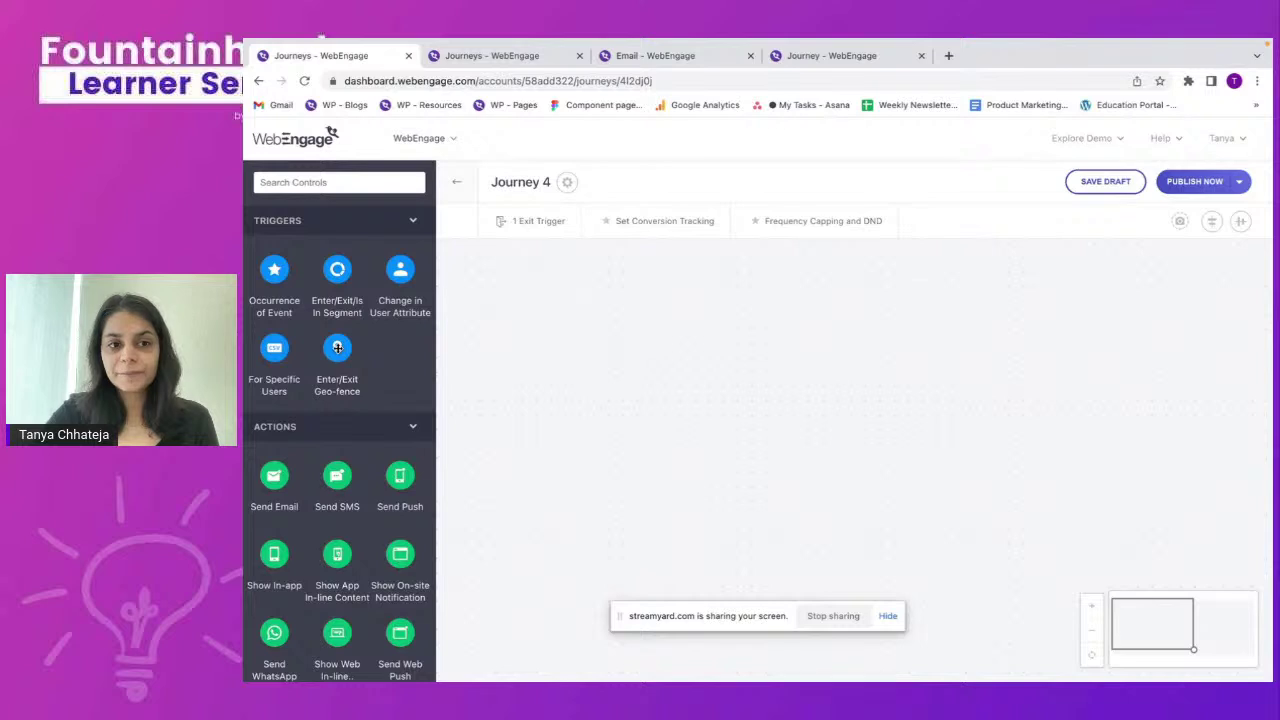
Place an Enter/Exit Geo-fence trigger on the Journey 4 canvas, and review its enters and exits options, keeping enters.
drag(337, 347, 645, 317)
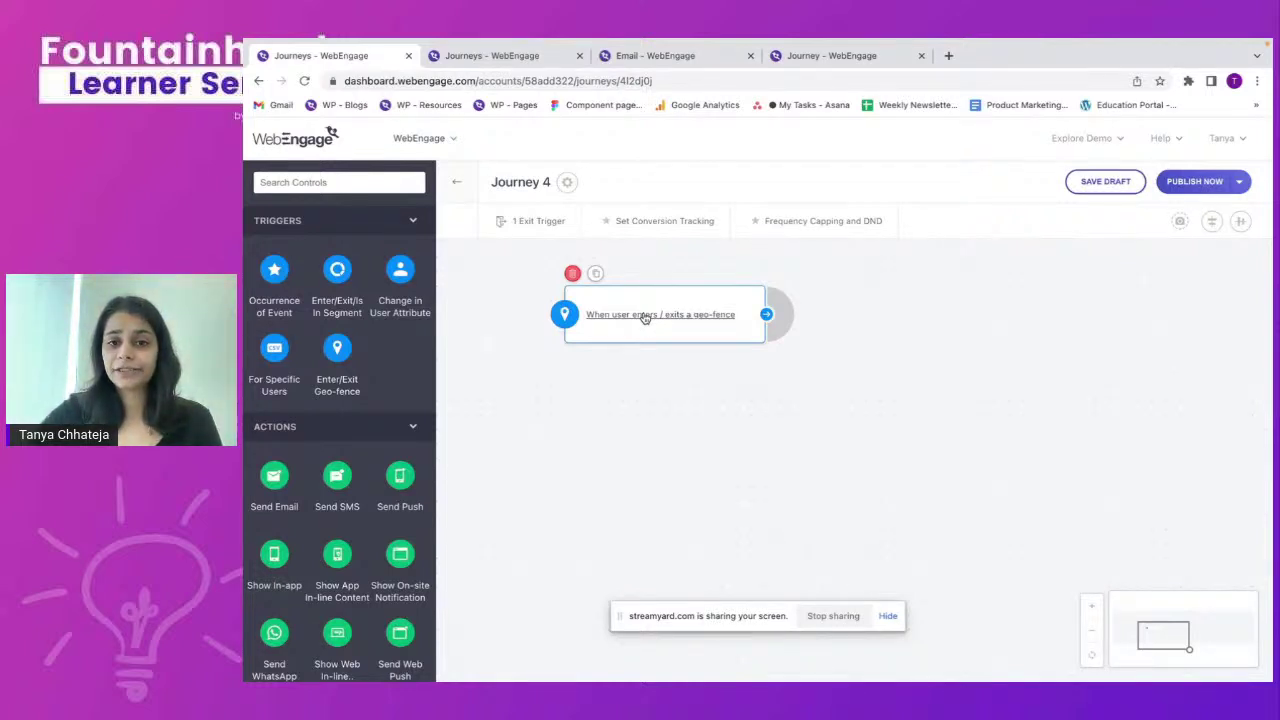
click(664, 317)
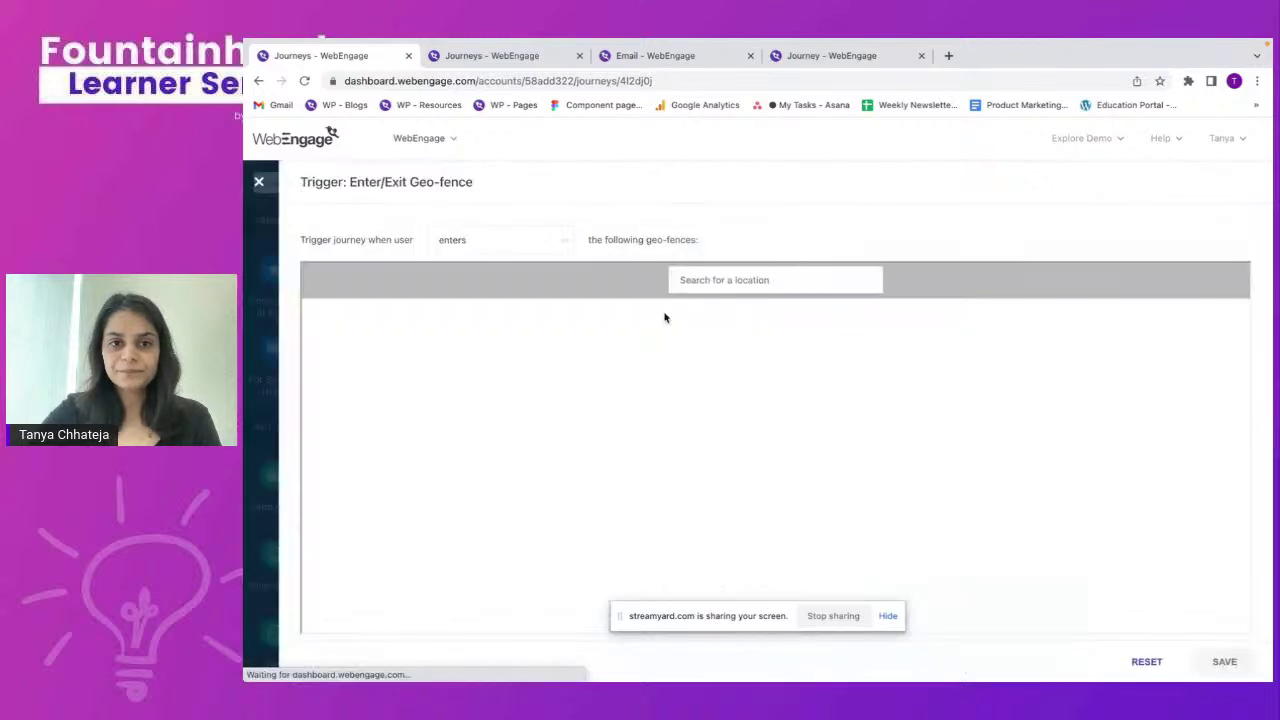
scroll(587, 349, down, 2)
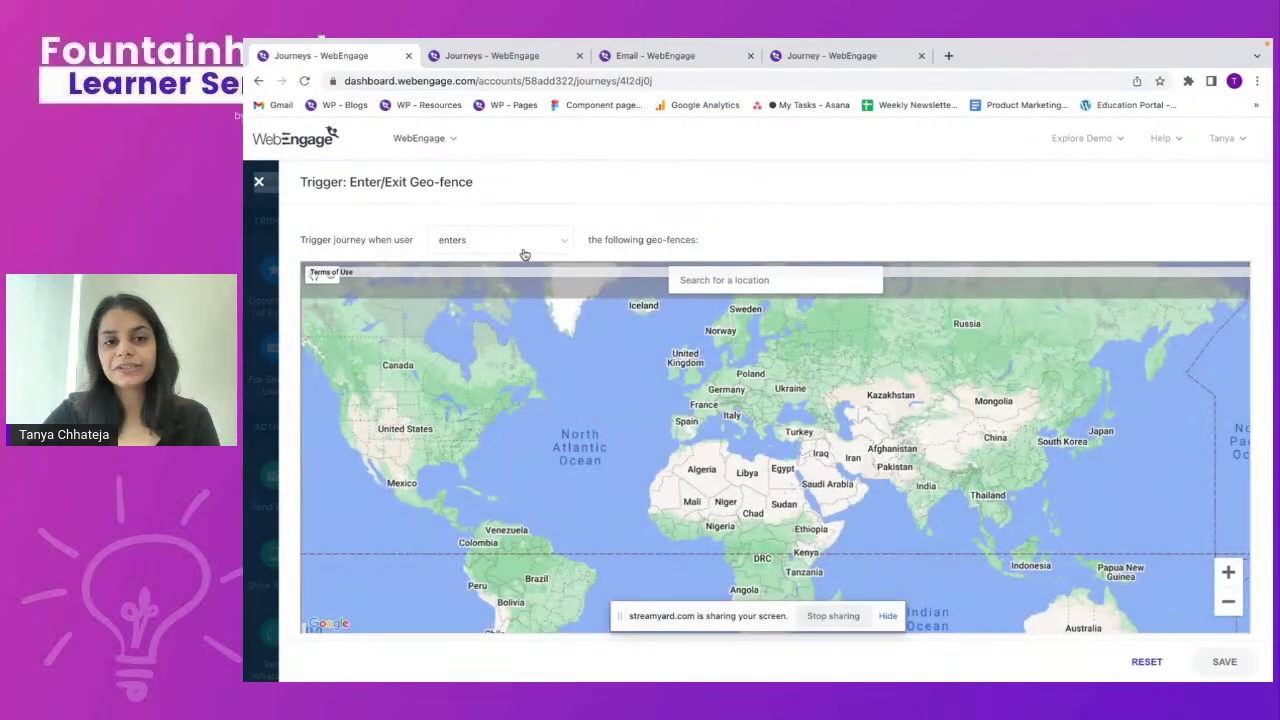
click(524, 255)
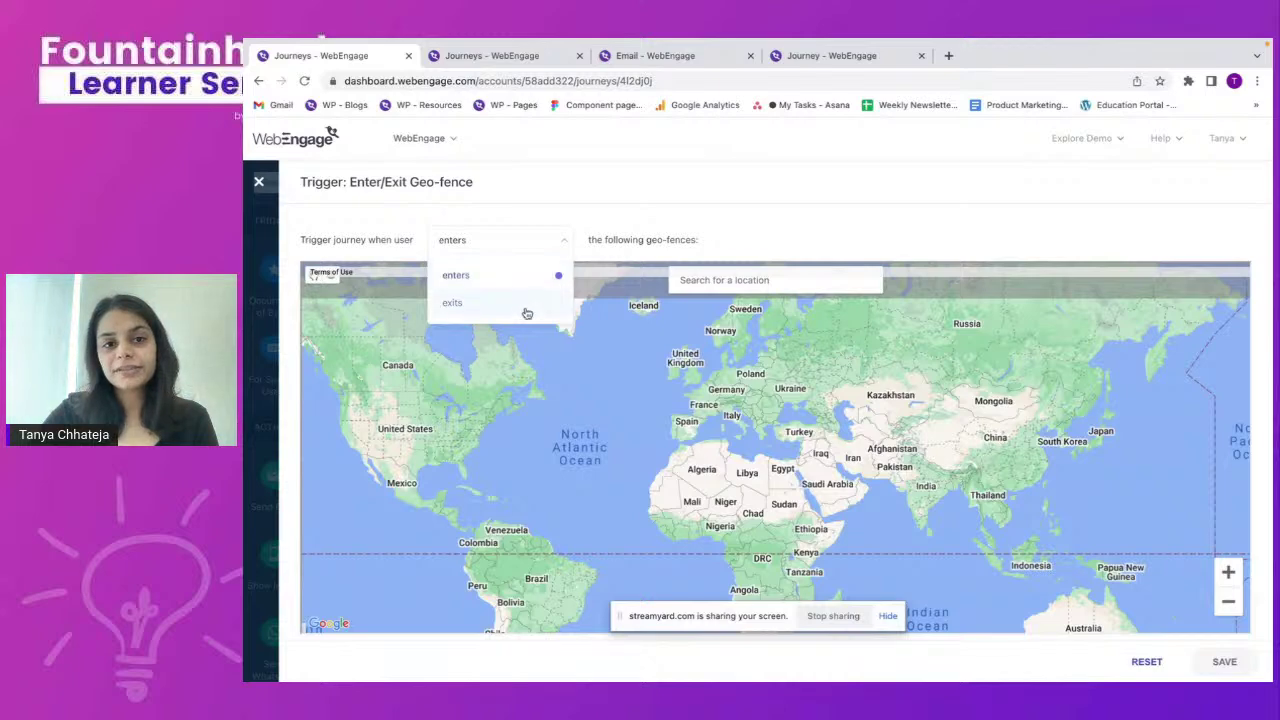
click(733, 232)
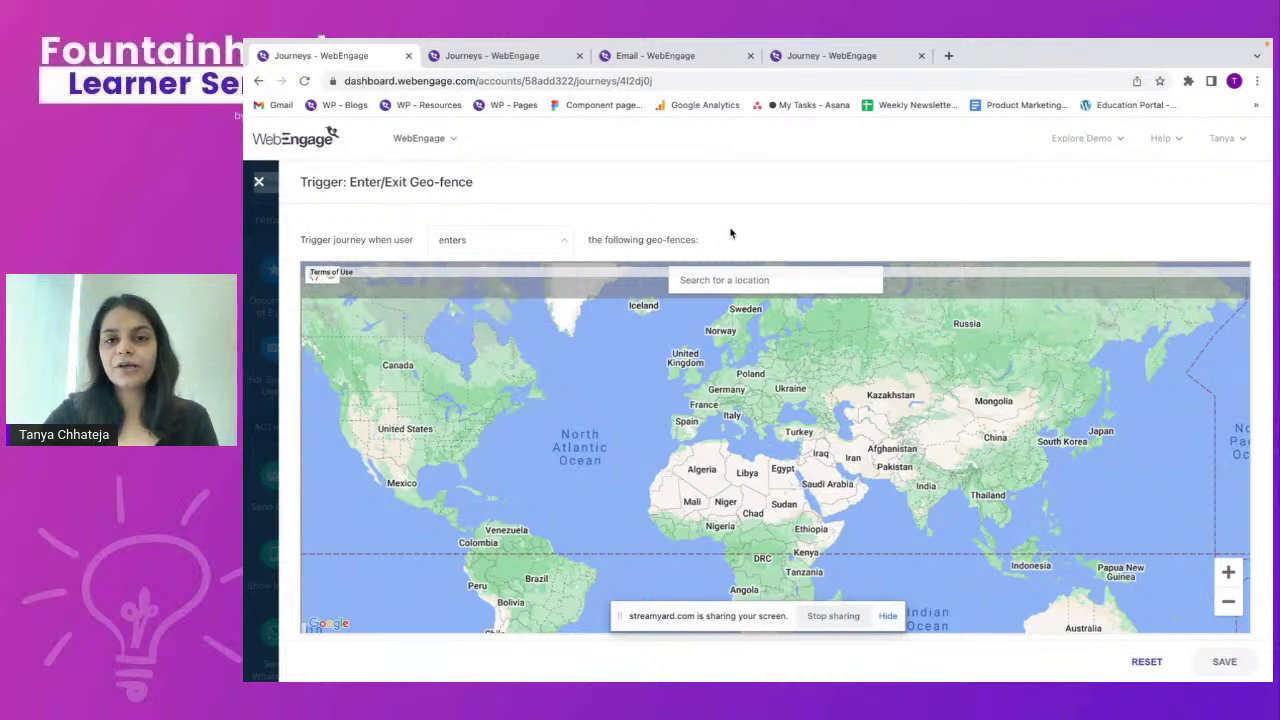
Find Mumbai, Maharashtra, on the geo-fence map and look at the city up close.
click(757, 282)
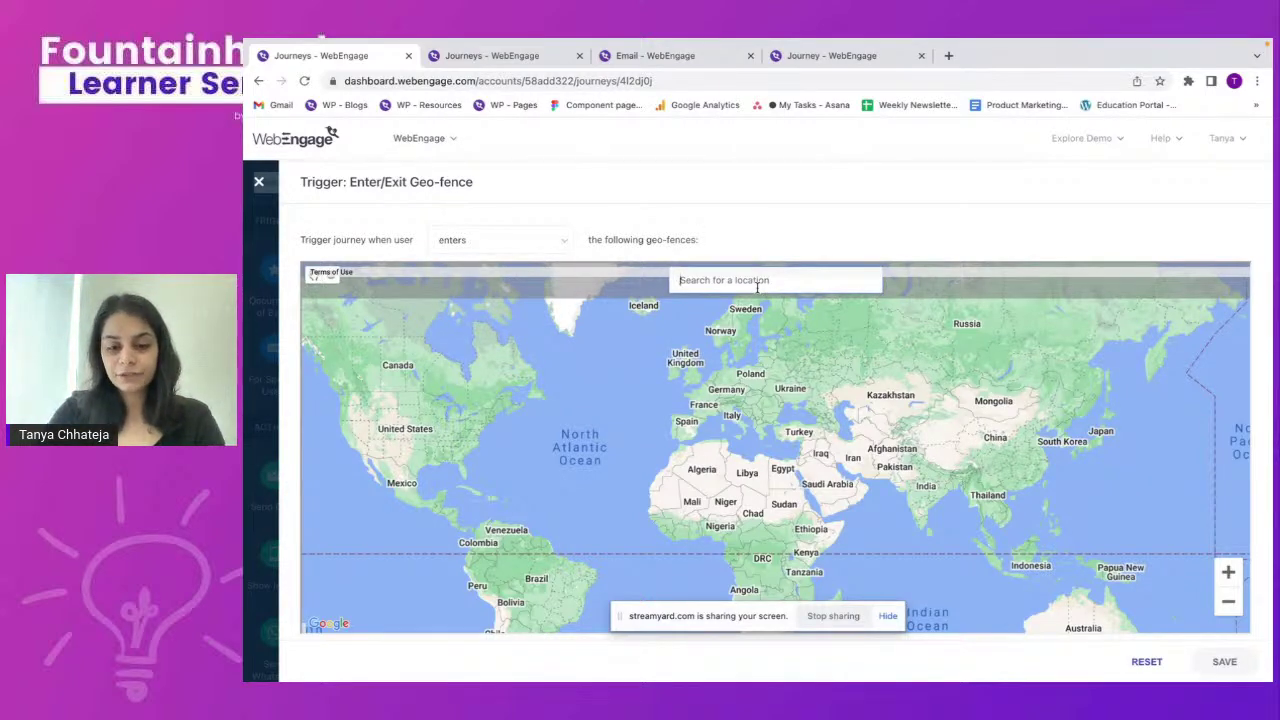
text(mumba)
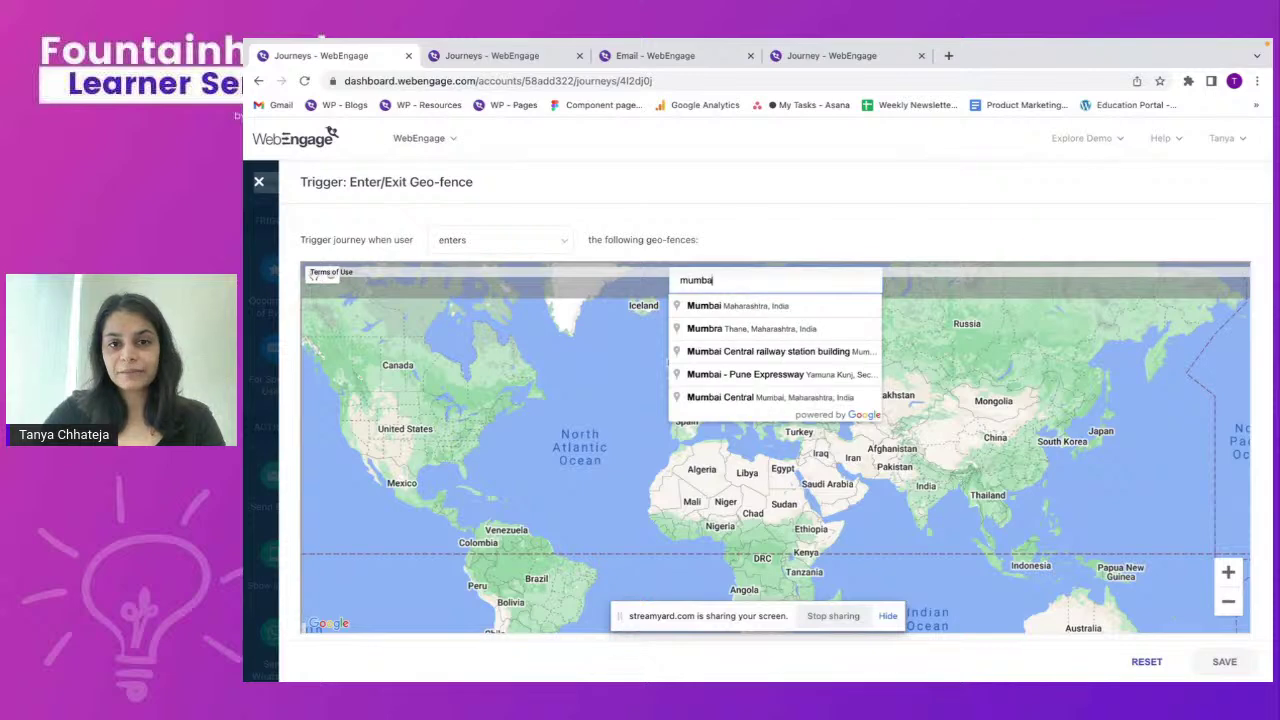
click(777, 316)
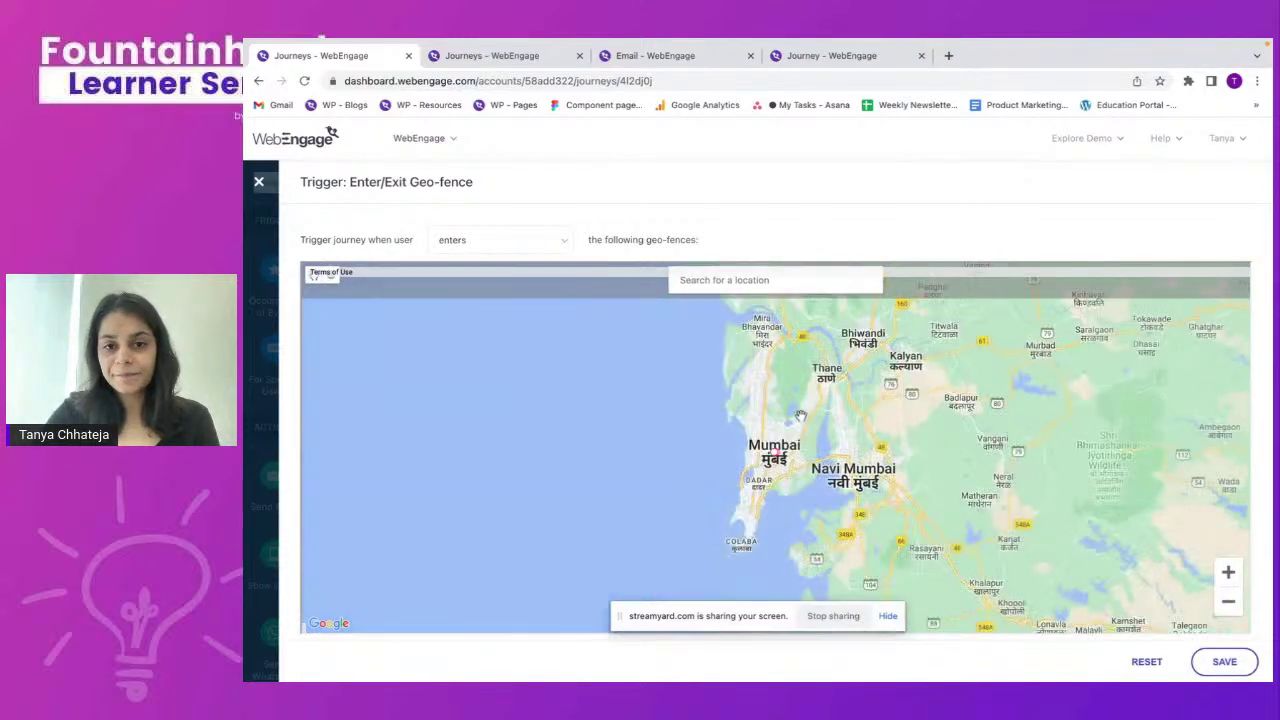
scroll(782, 436, up, 2)
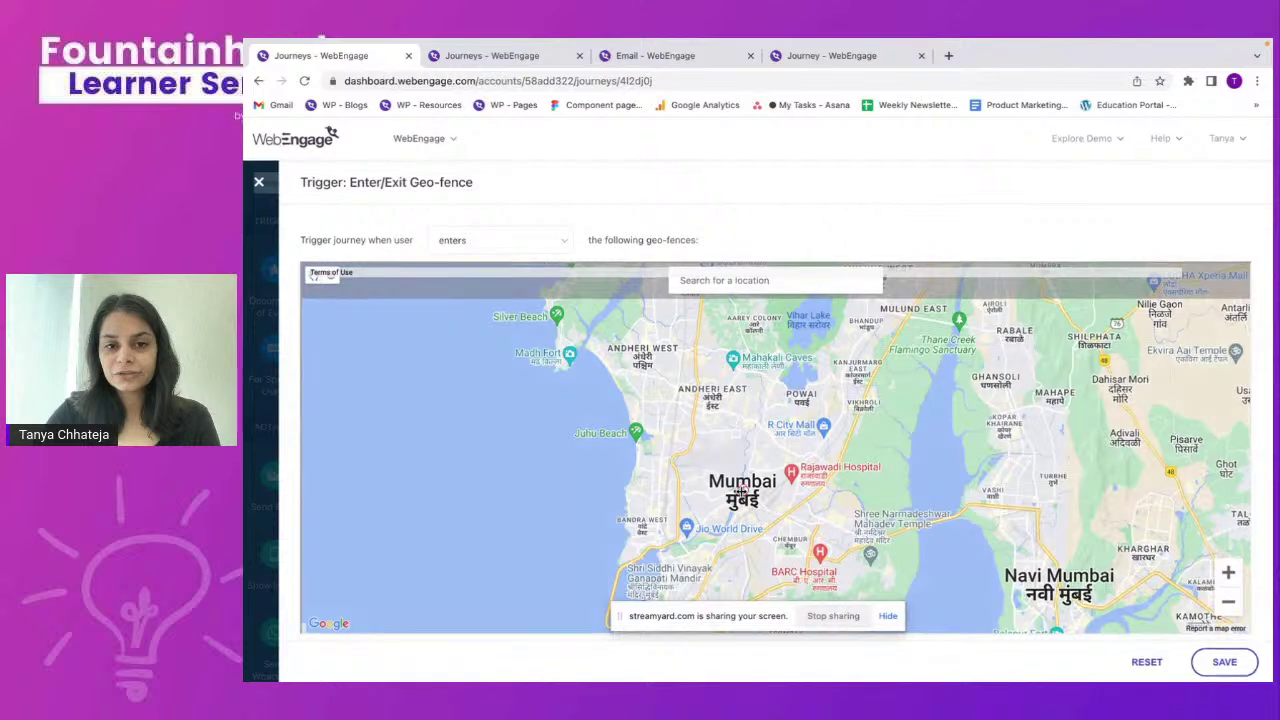
scroll(718, 447, up, 2)
Locate Andheri, Maharashtra, on the geo-fence map and enlarge the circular geo-fence around it.
click(743, 283)
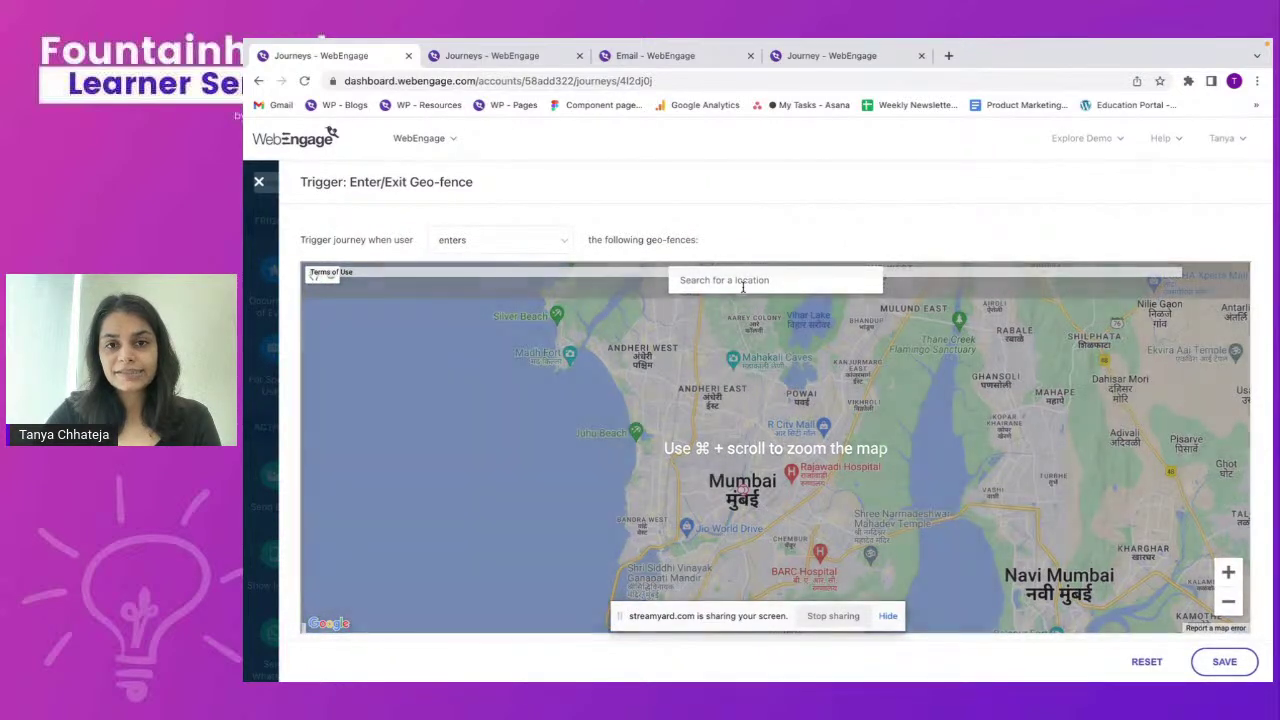
text(andheri)
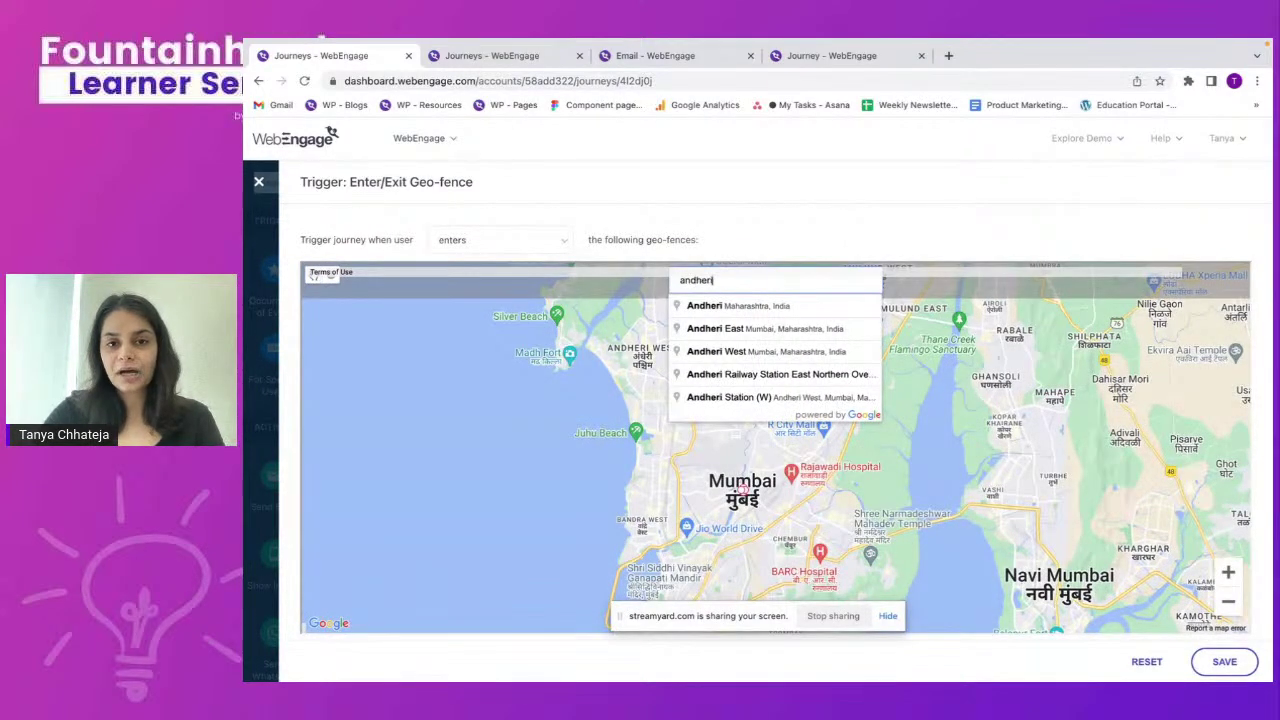
click(747, 308)
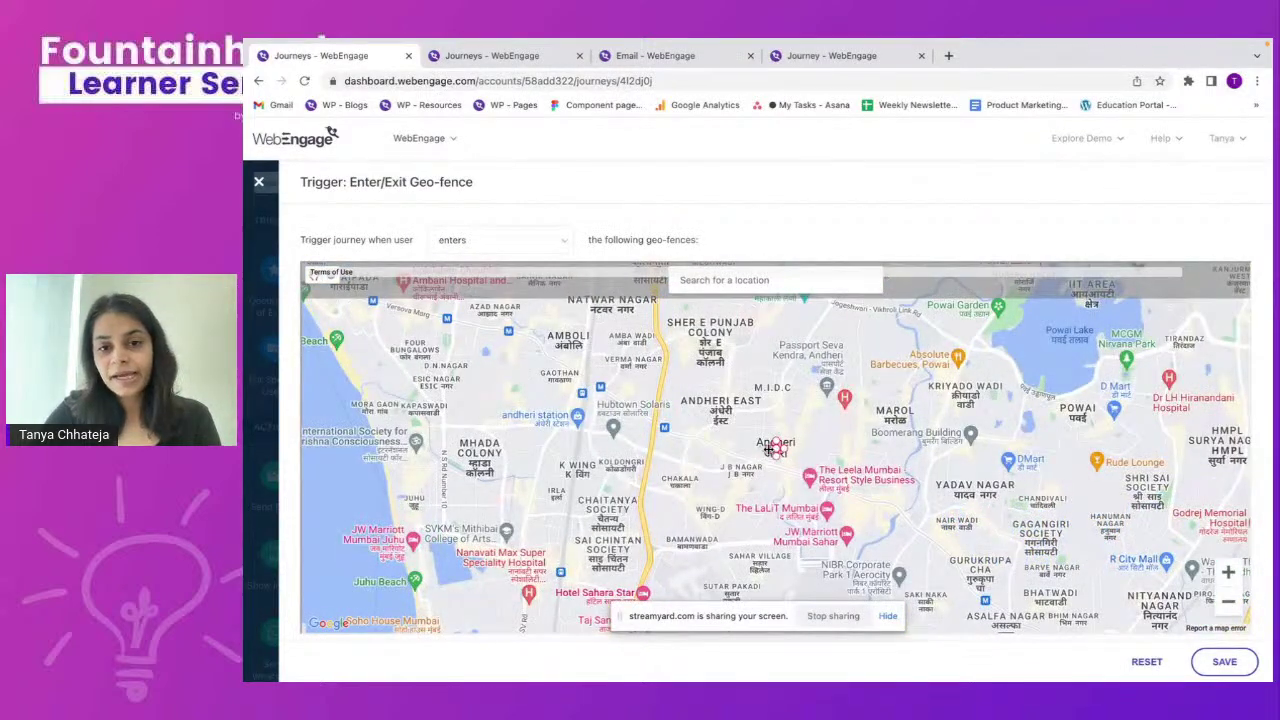
drag(750, 449, 688, 447)
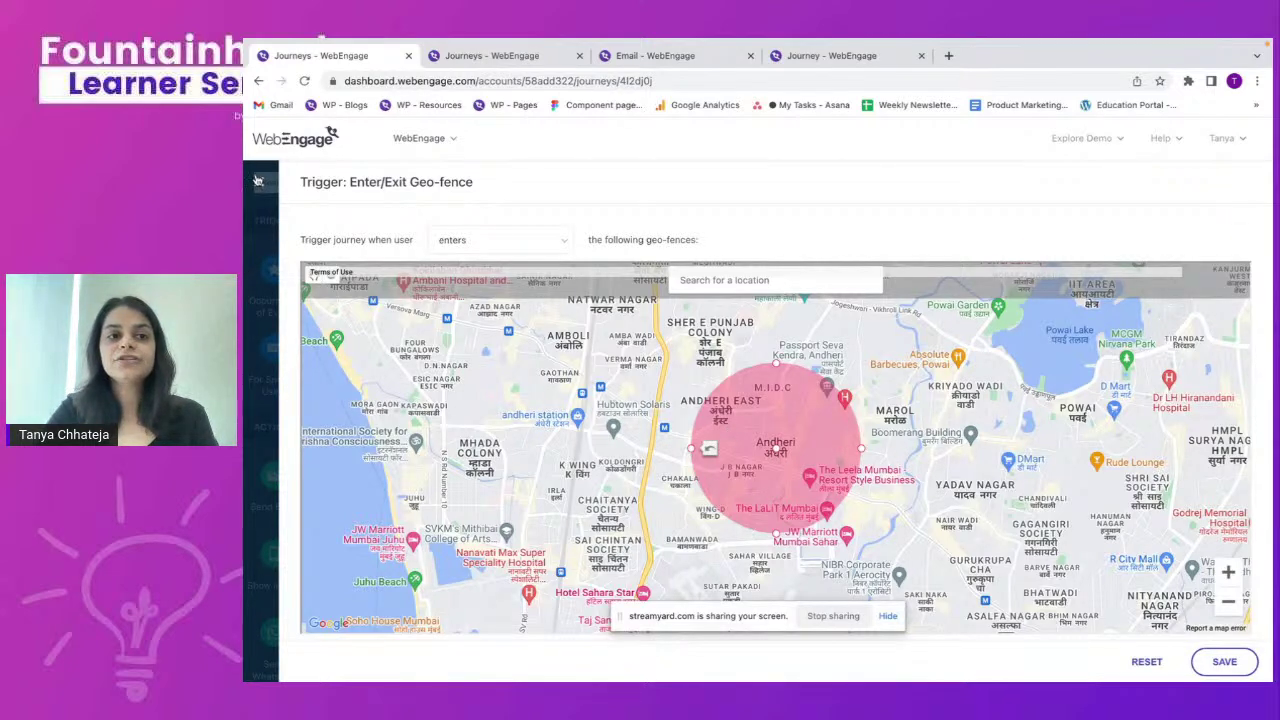
Close the geo-fence settings without saving, and delete the geo-fence trigger block from the canvas.
click(258, 181)
scroll(343, 440, down, 3)
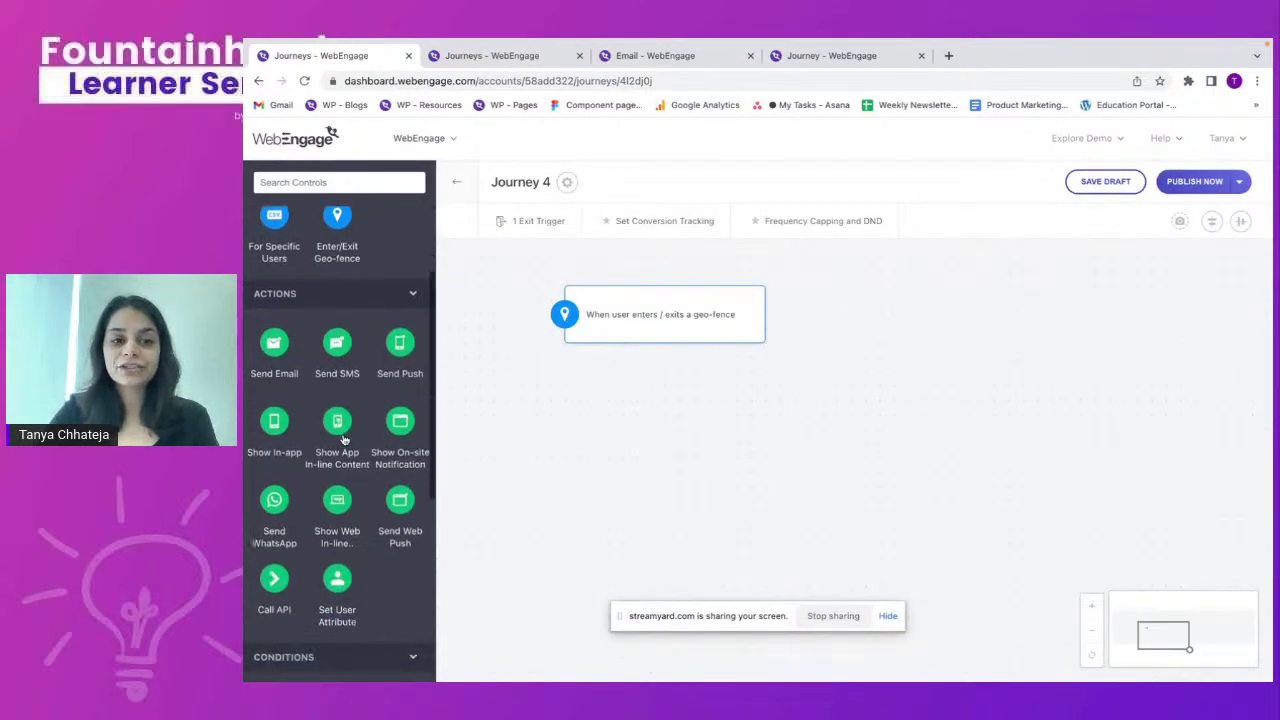
click(577, 281)
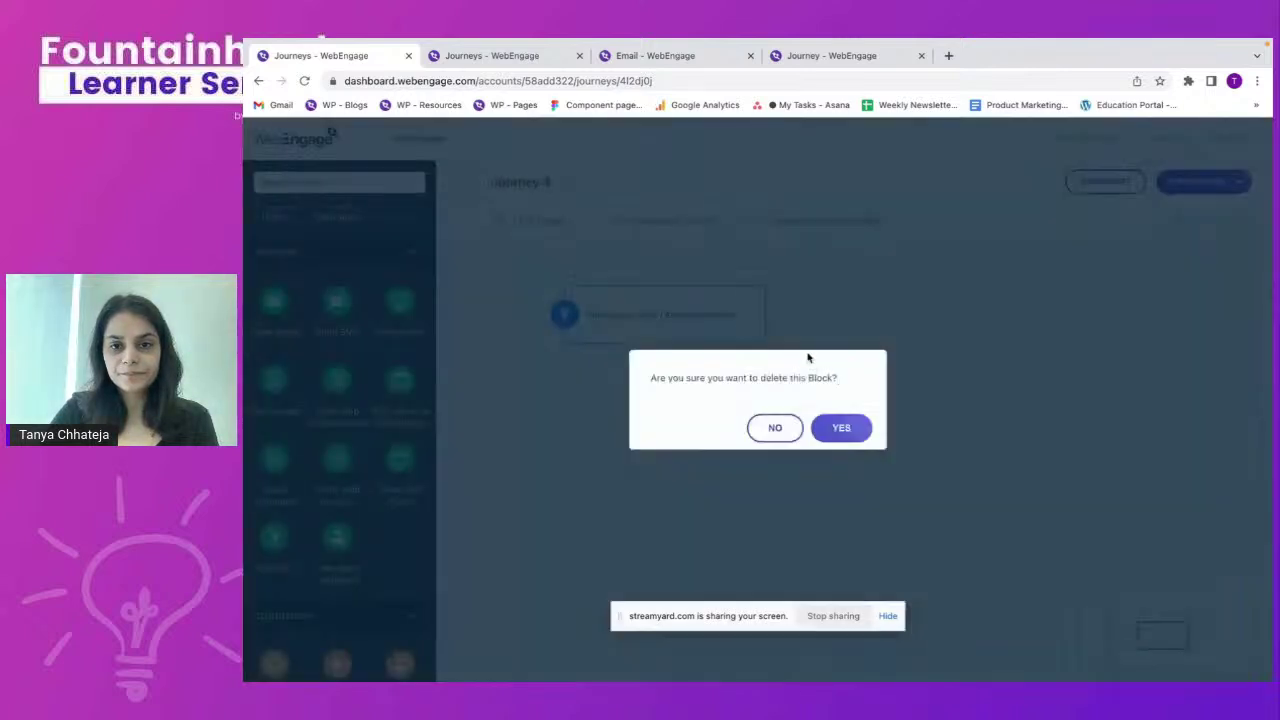
click(830, 427)
Look through the available triggers, actions, conditions and flow controls for building a journey.
scroll(333, 347, up, 3)
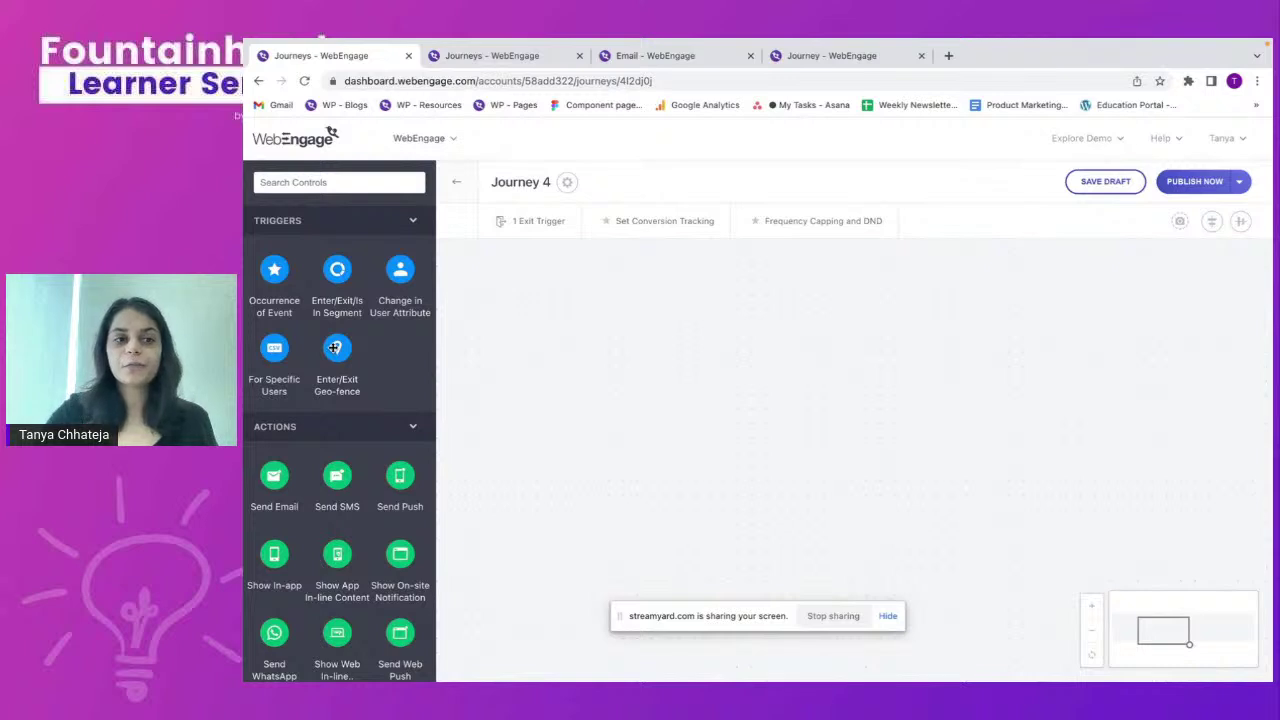
scroll(355, 393, down, 1)
scroll(385, 345, up, 1)
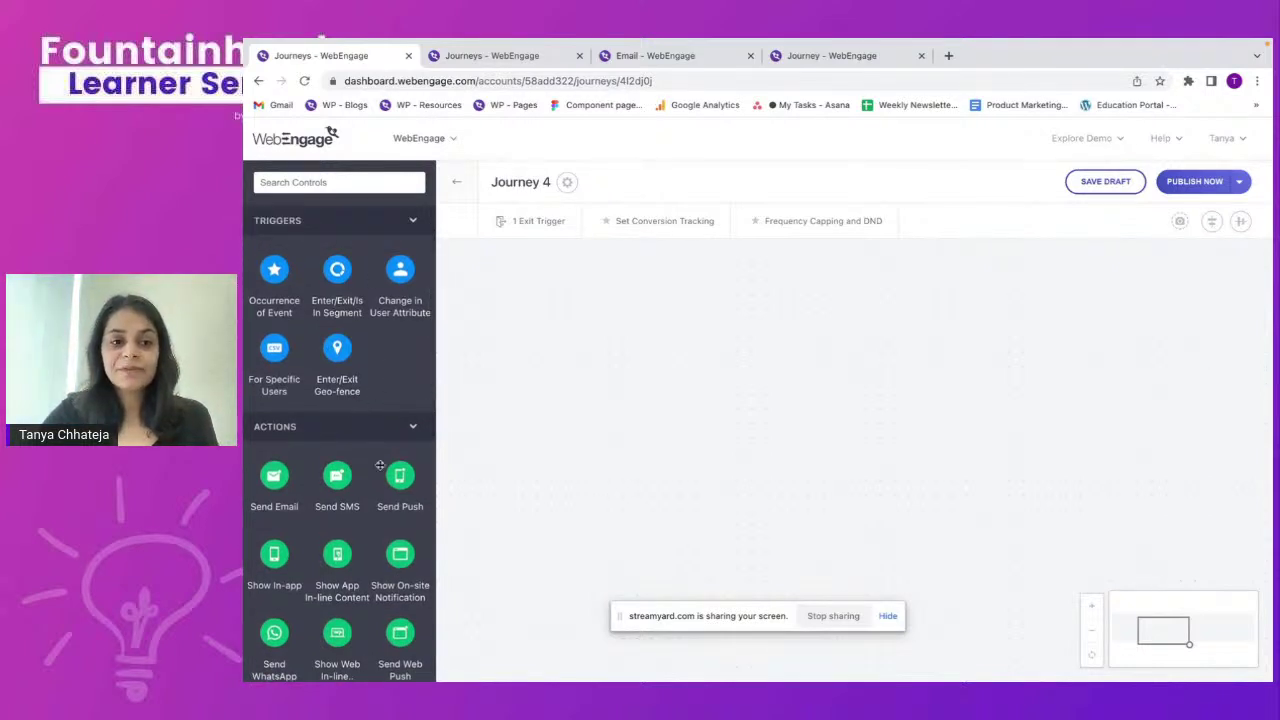
scroll(380, 465, down, 6)
scroll(369, 545, down, 3)
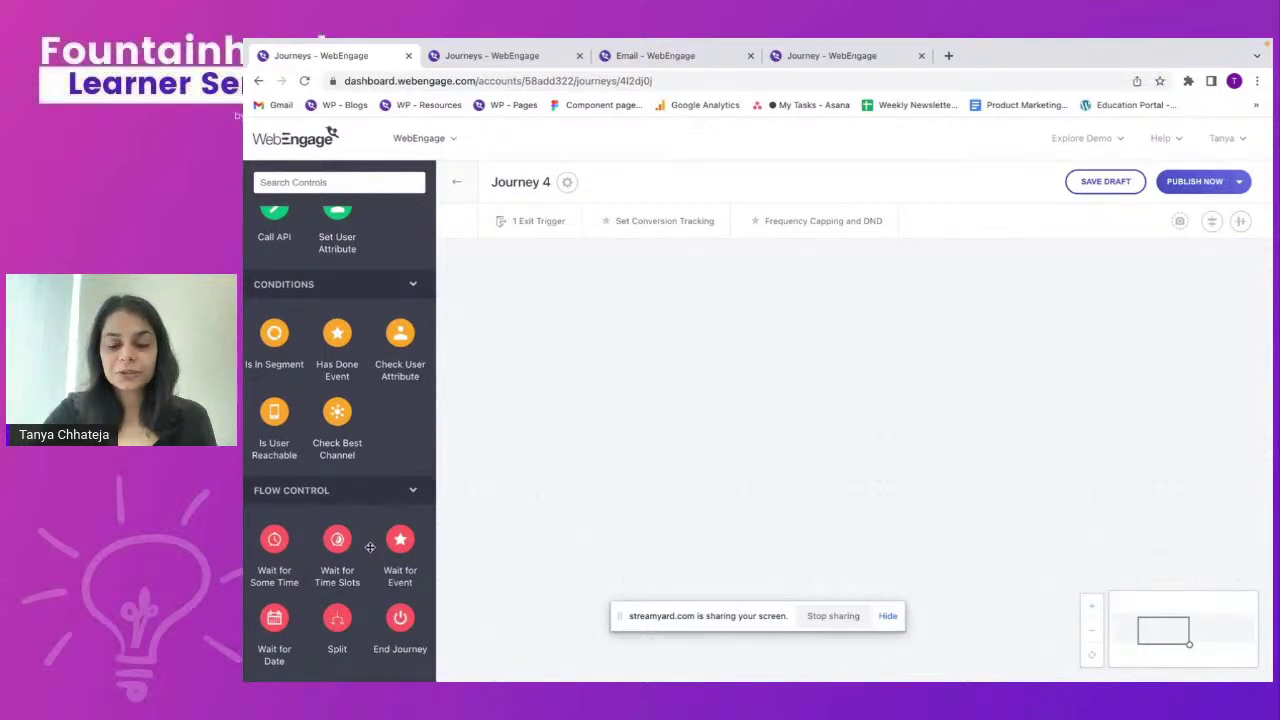
Switch to the Journey_Designer slide show in PowerPoint, advance to the closing Thank You slide, and end the show.
key(ctrl+Right)
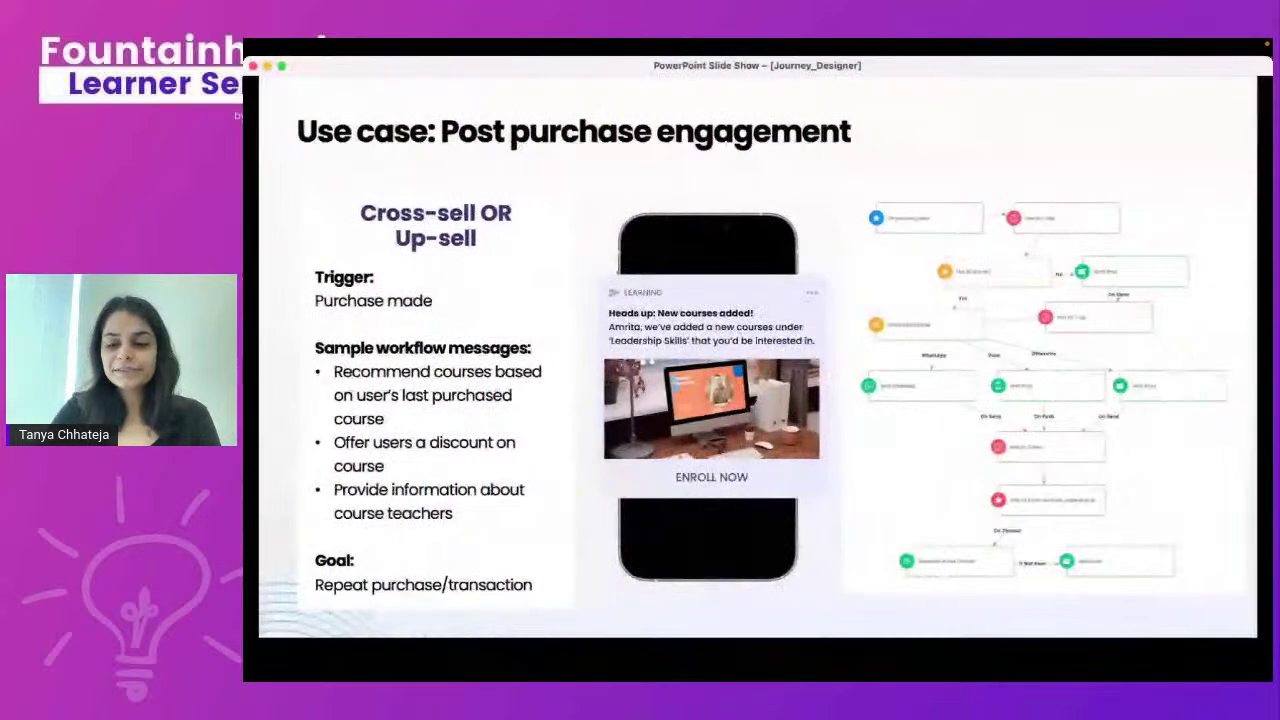
key(Right)
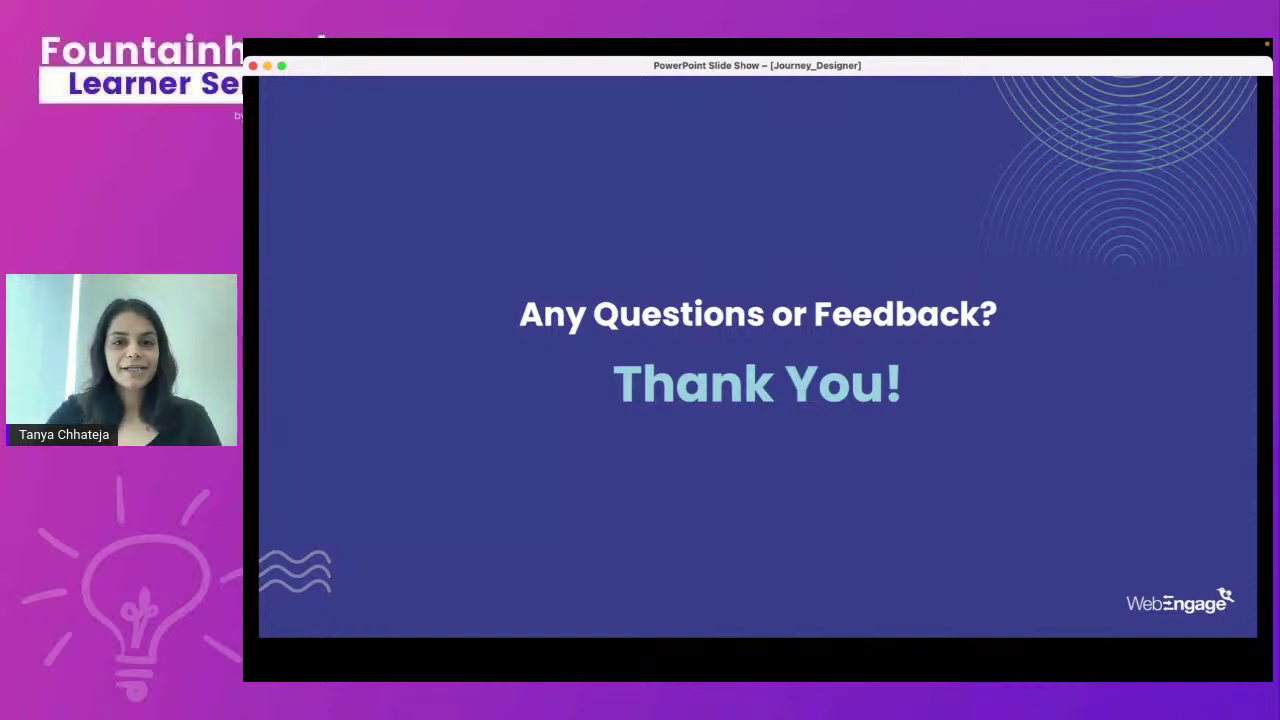
key(Escape)
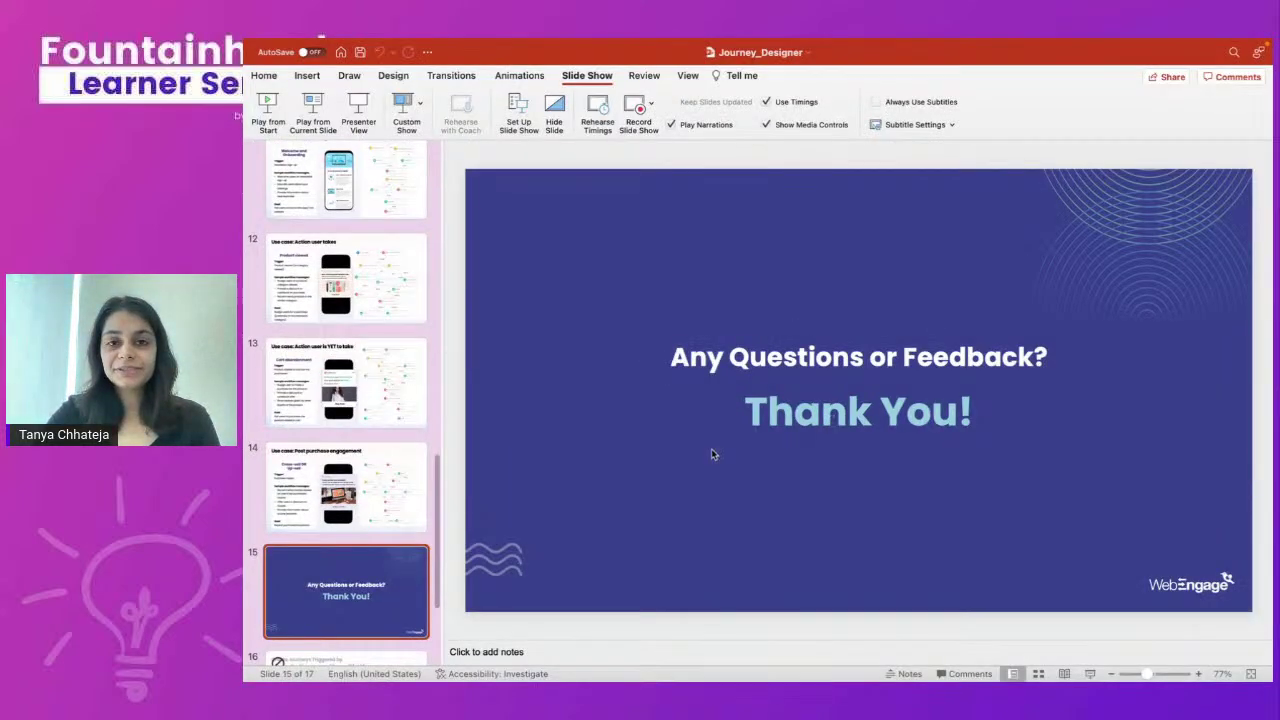